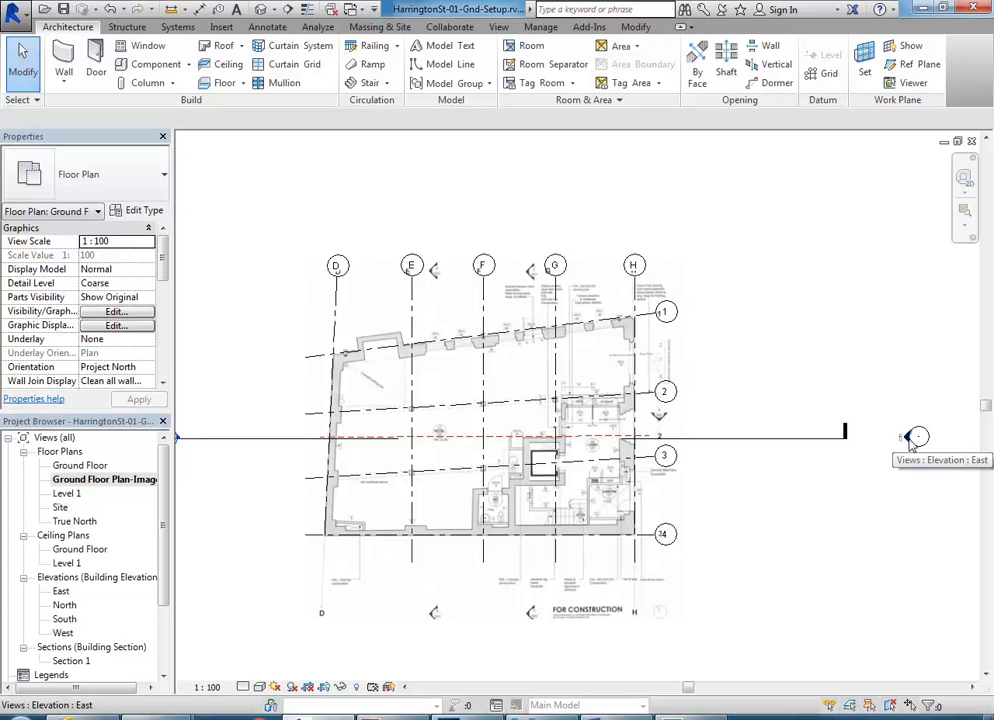
drag(883, 382, 953, 494)
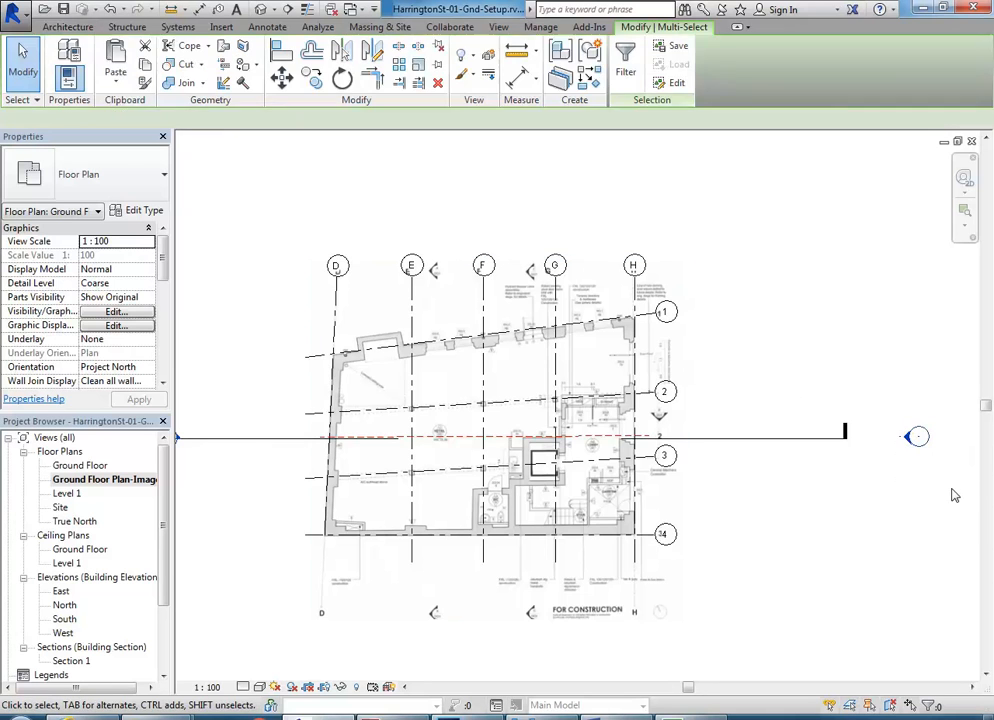
click(954, 494)
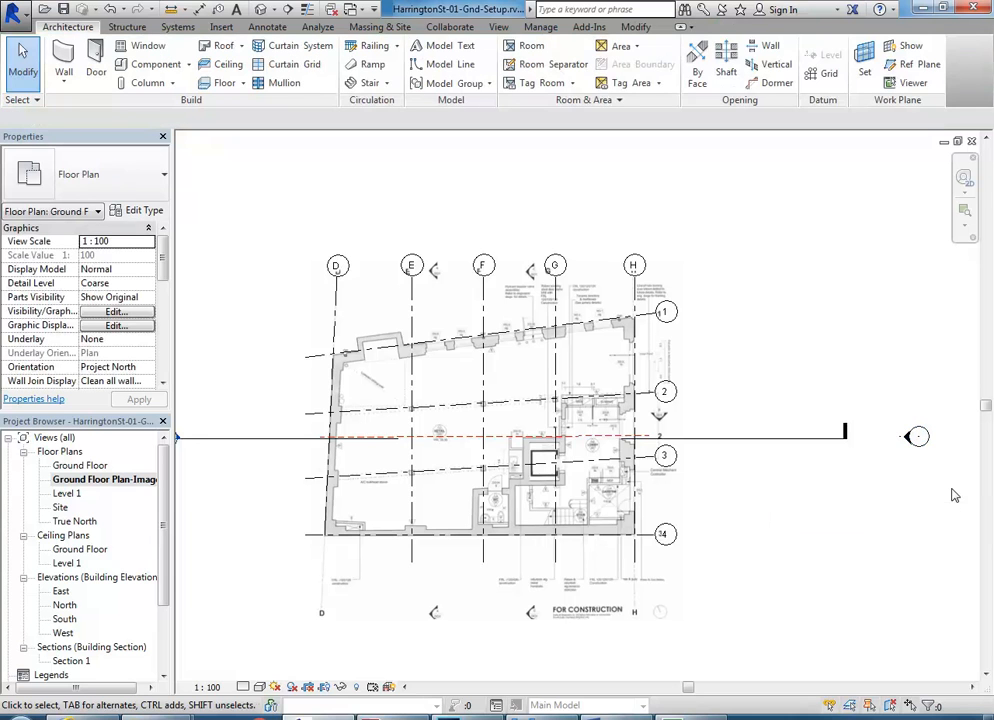
middle_drag(954, 494, 945, 497)
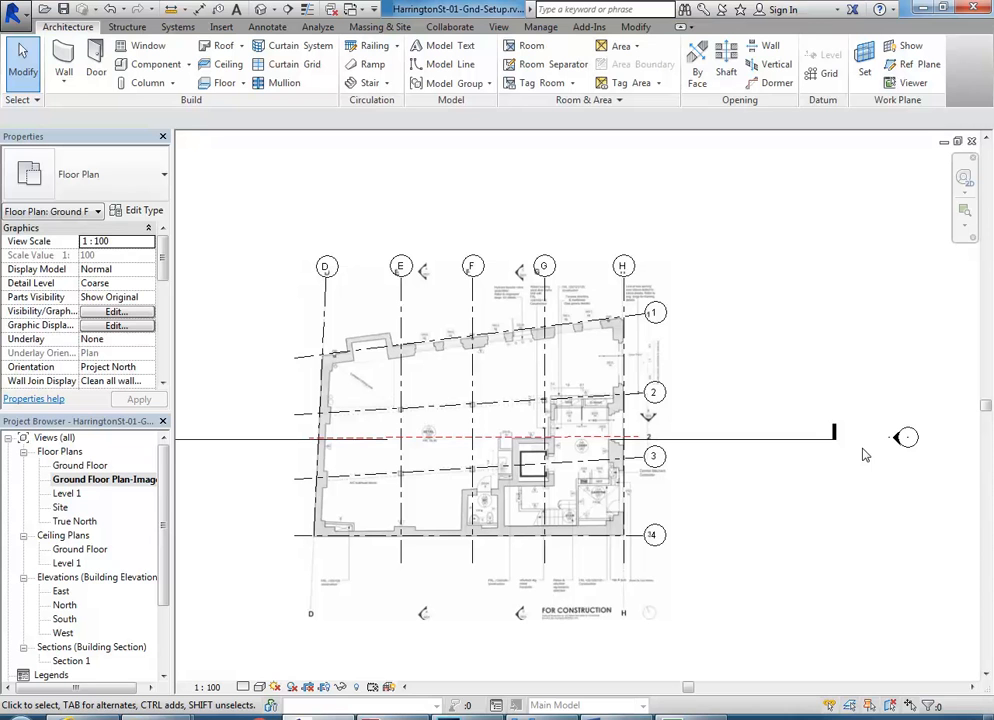
Switch to Adobe Acrobat Pro and examine the floor levels on the East (Harrington Street) elevation drawing, then return to Revit.
click(385, 717)
scroll(442, 510, down, 3)
scroll(442, 510, up, 2)
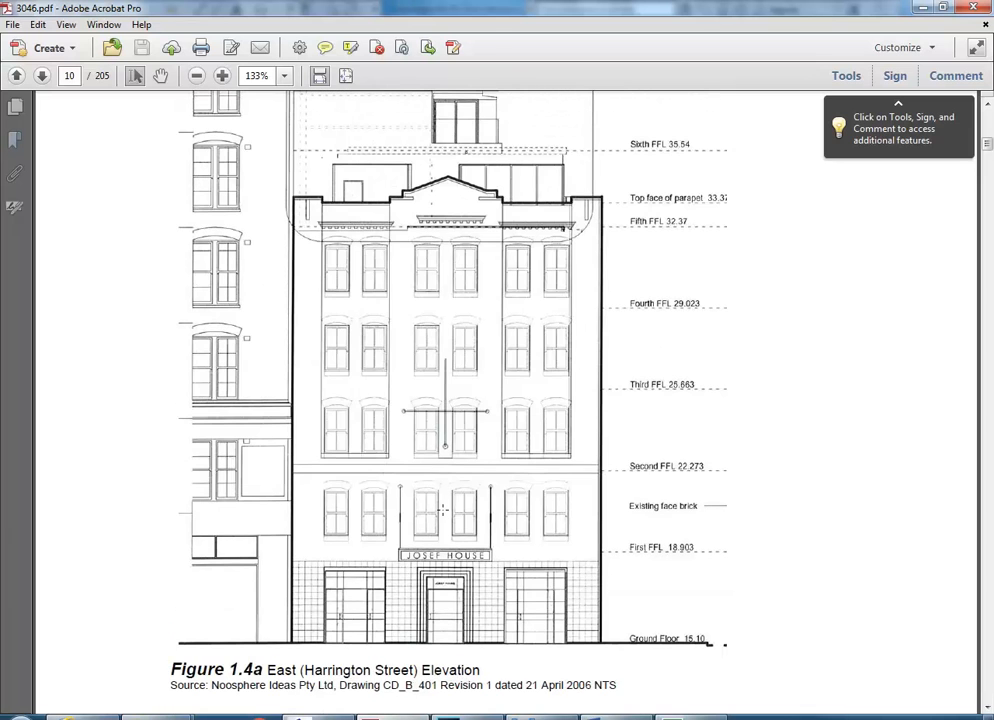
click(917, 8)
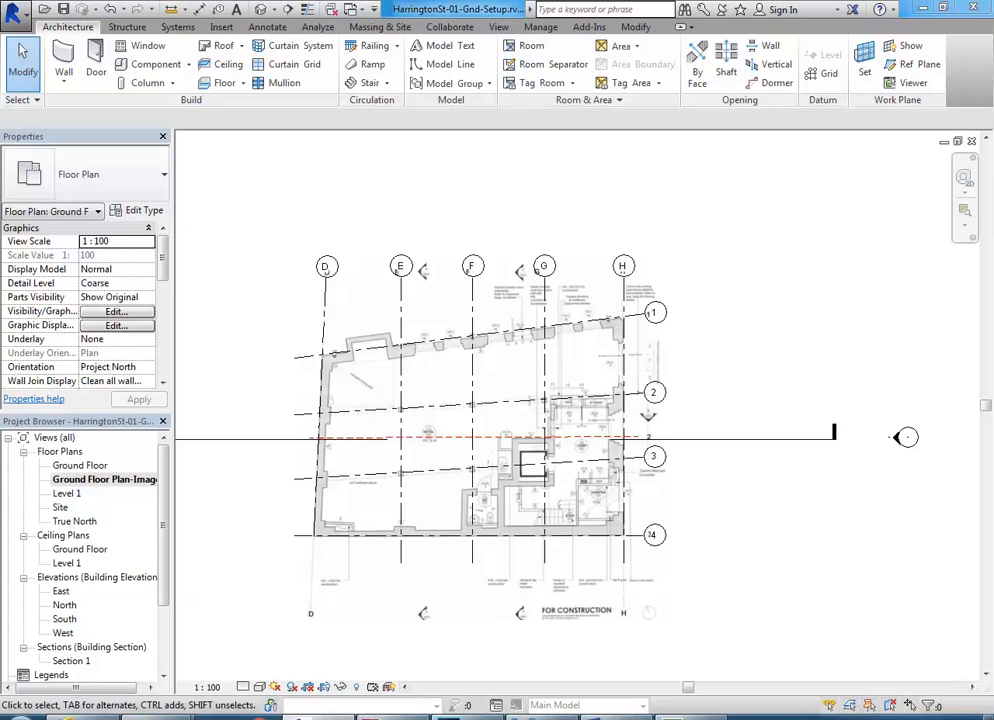
click(370, 717)
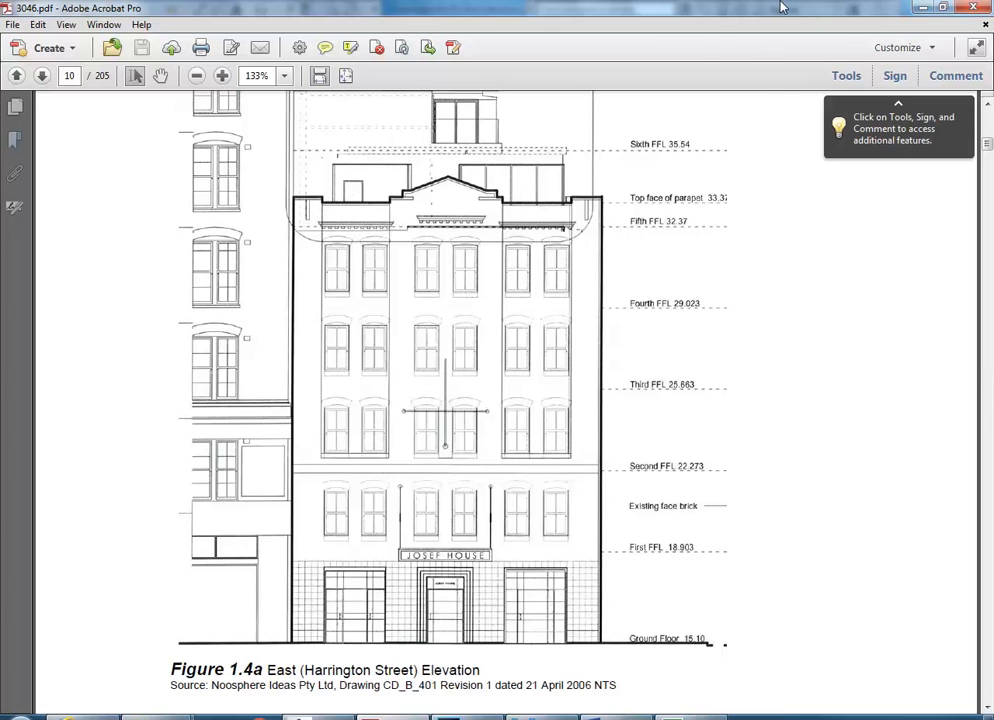
click(923, 8)
Open the South elevation and bring its level heads into view.
middle_drag(763, 534, 744, 560)
scroll(775, 545, down, 2)
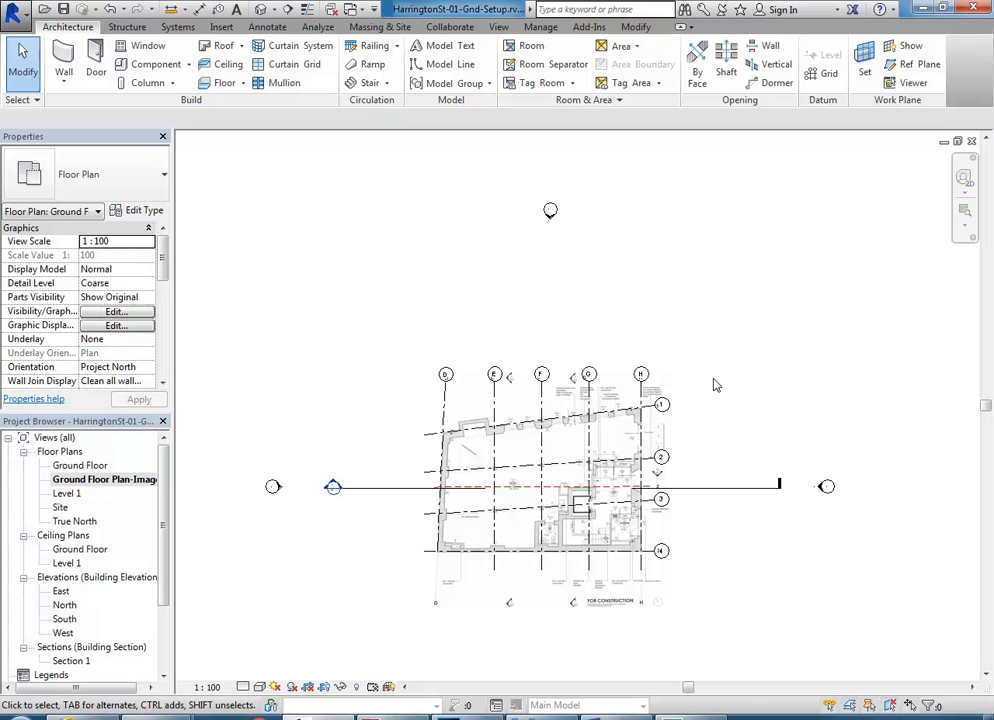
drag(169, 533, 165, 568)
double_click(63, 563)
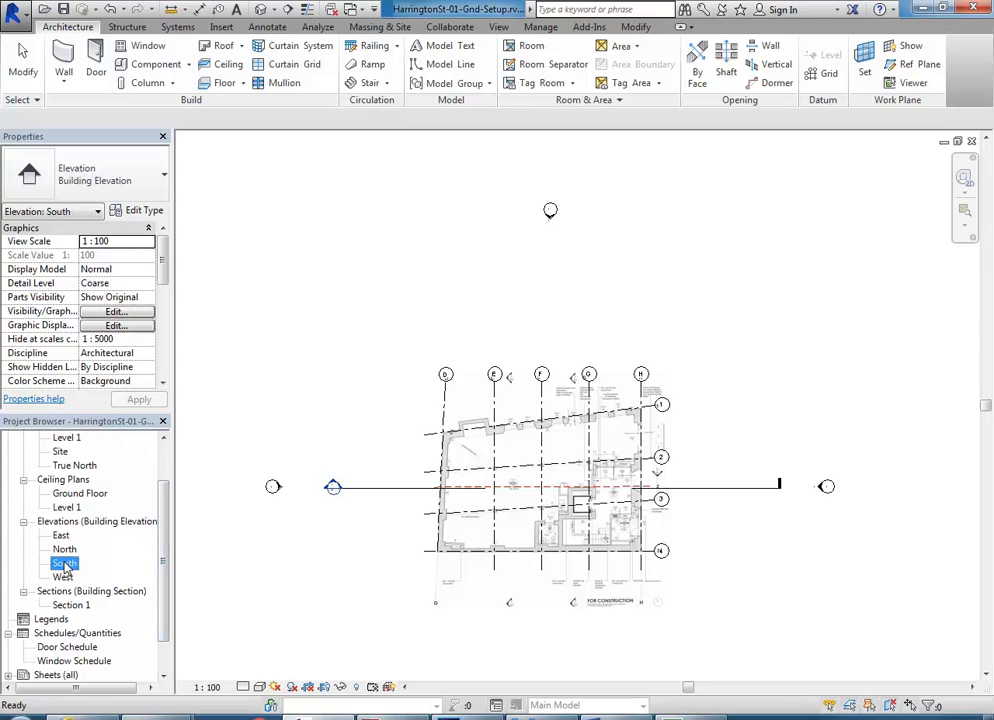
middle_drag(783, 457, 560, 509)
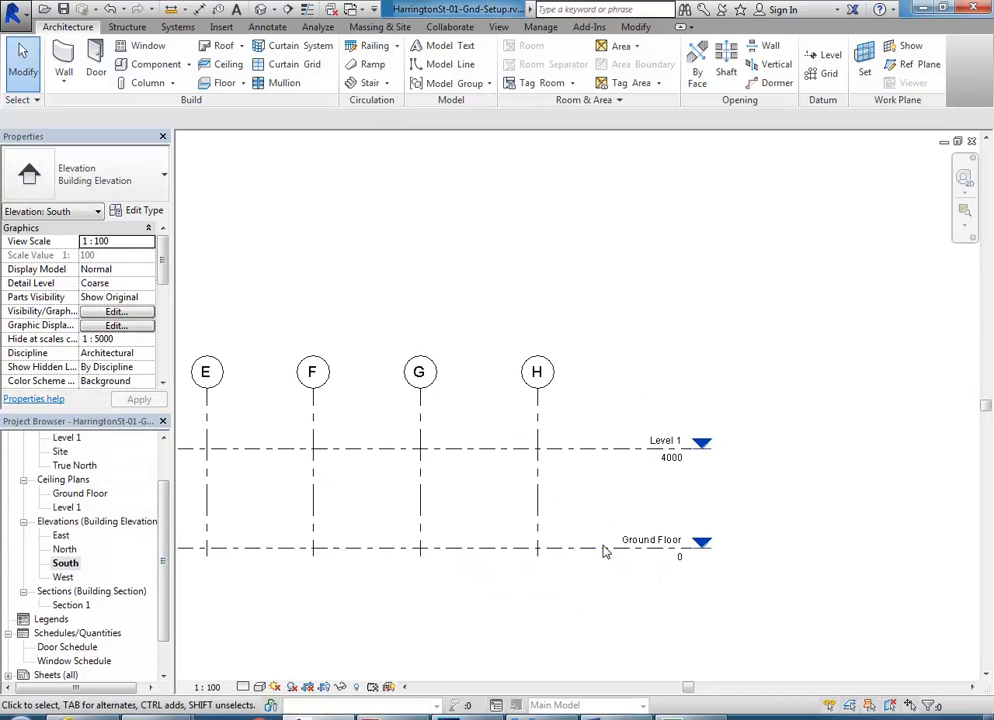
Examine the Ground Floor and Level 1 levels in the South elevation and compare them with the PDF elevation drawing.
click(608, 553)
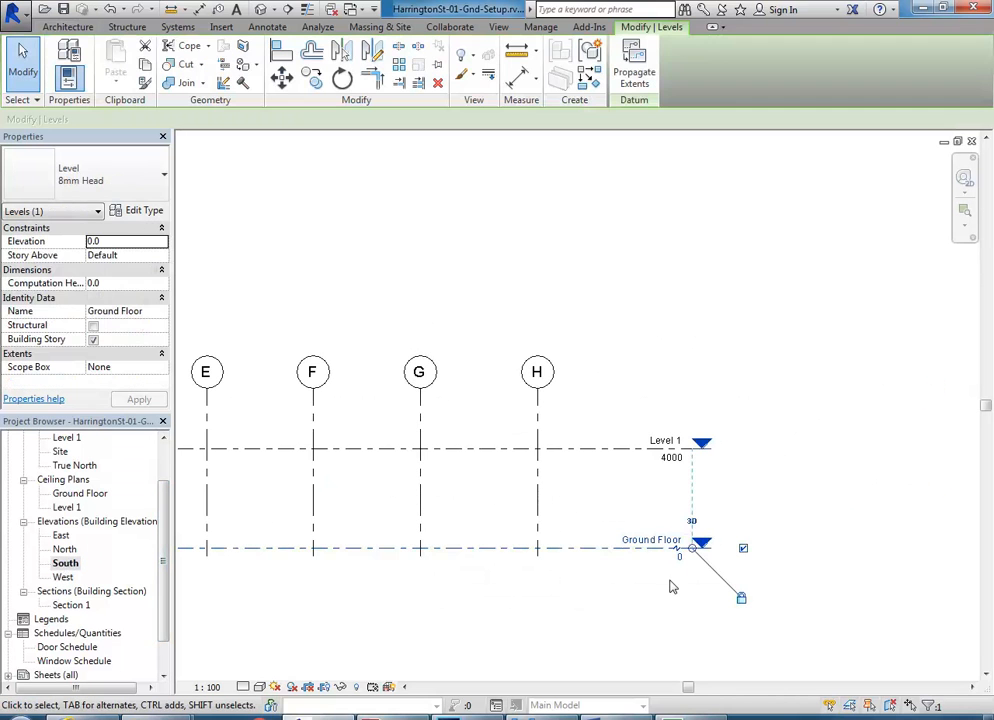
click(637, 426)
drag(633, 415, 608, 574)
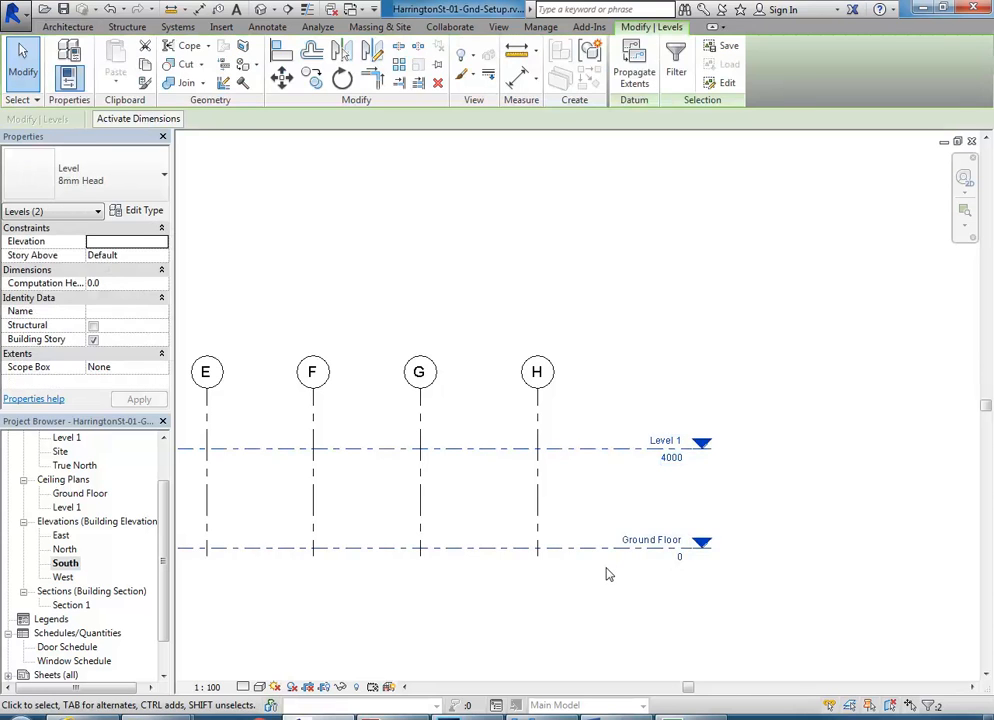
click(646, 612)
click(683, 556)
click(660, 620)
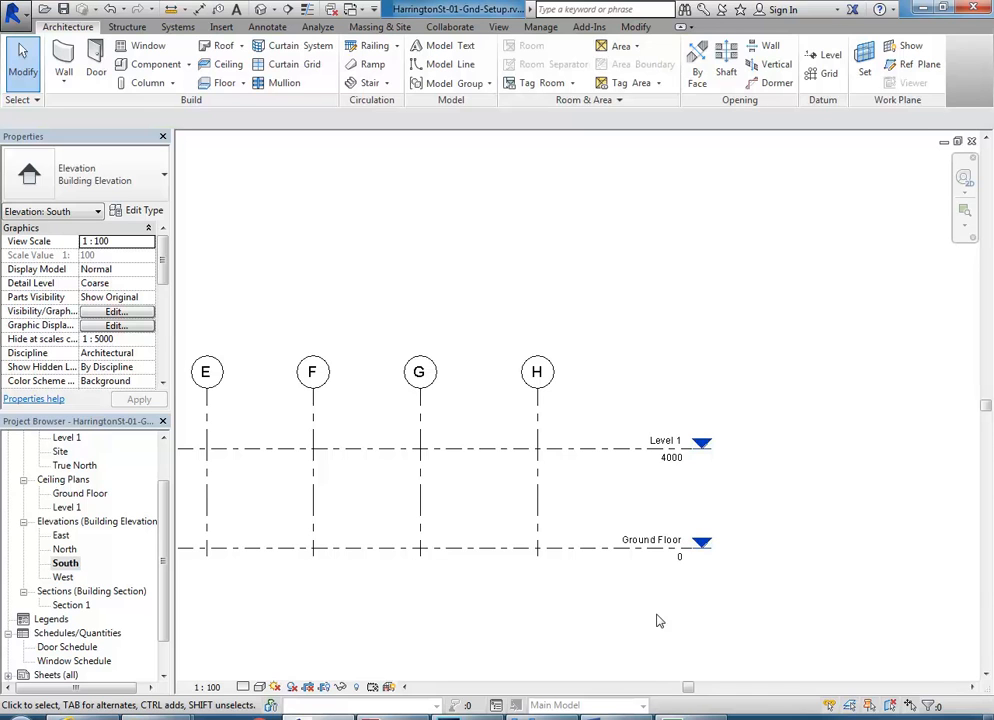
scroll(657, 620, up, 2)
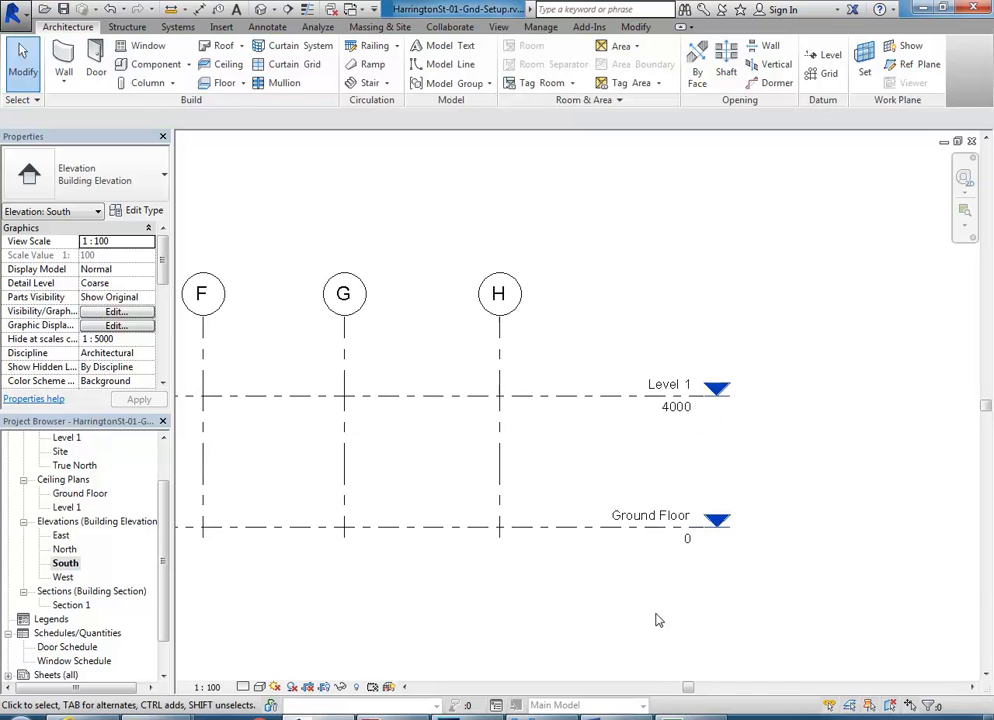
scroll(657, 620, up, 2)
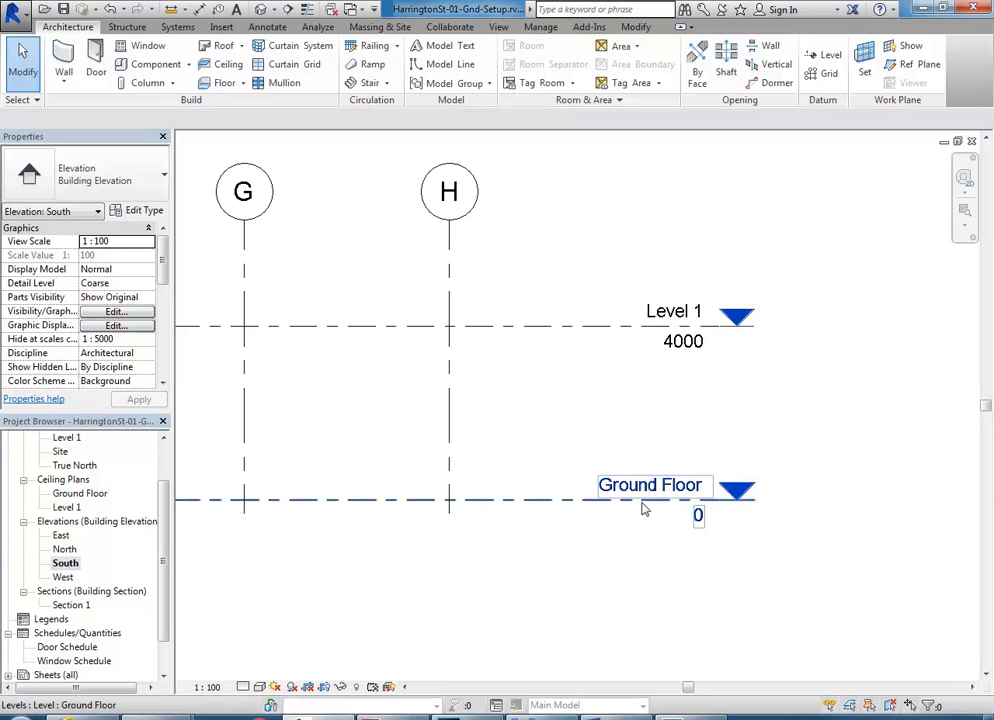
scroll(644, 509, down, 2)
middle_drag(646, 478, 650, 519)
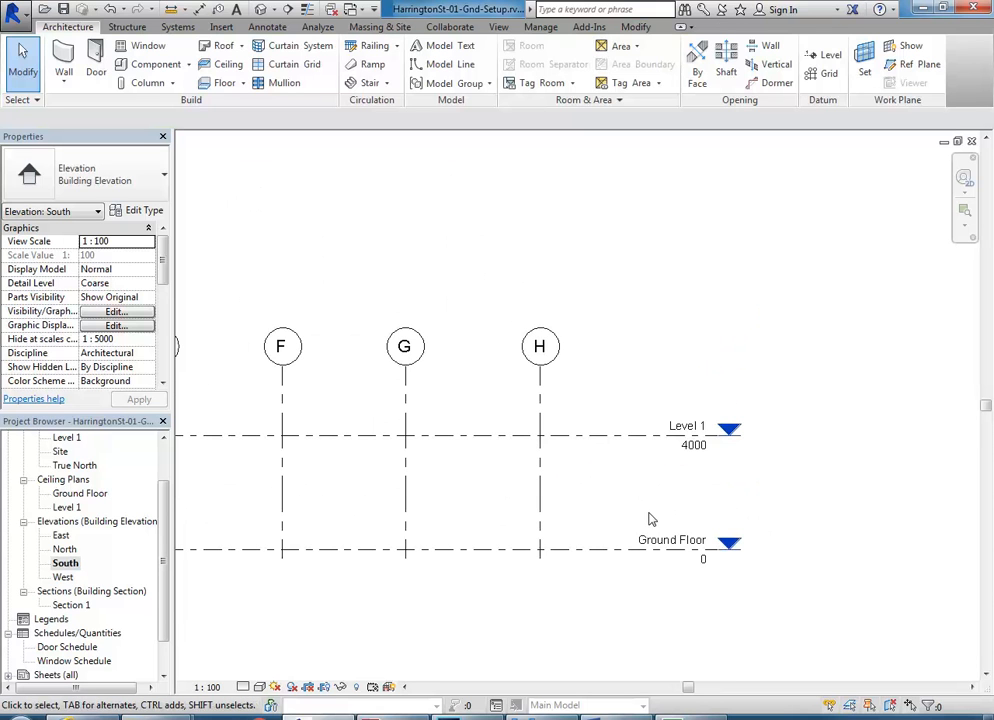
click(393, 717)
scroll(757, 495, down, 5)
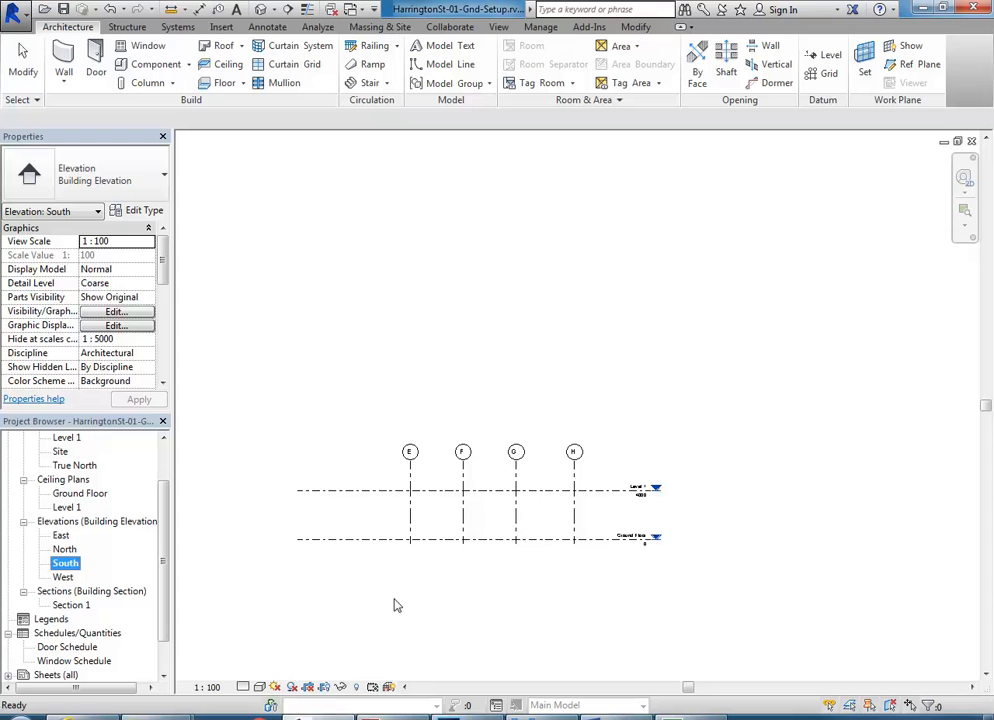
scroll(410, 603, up, 2)
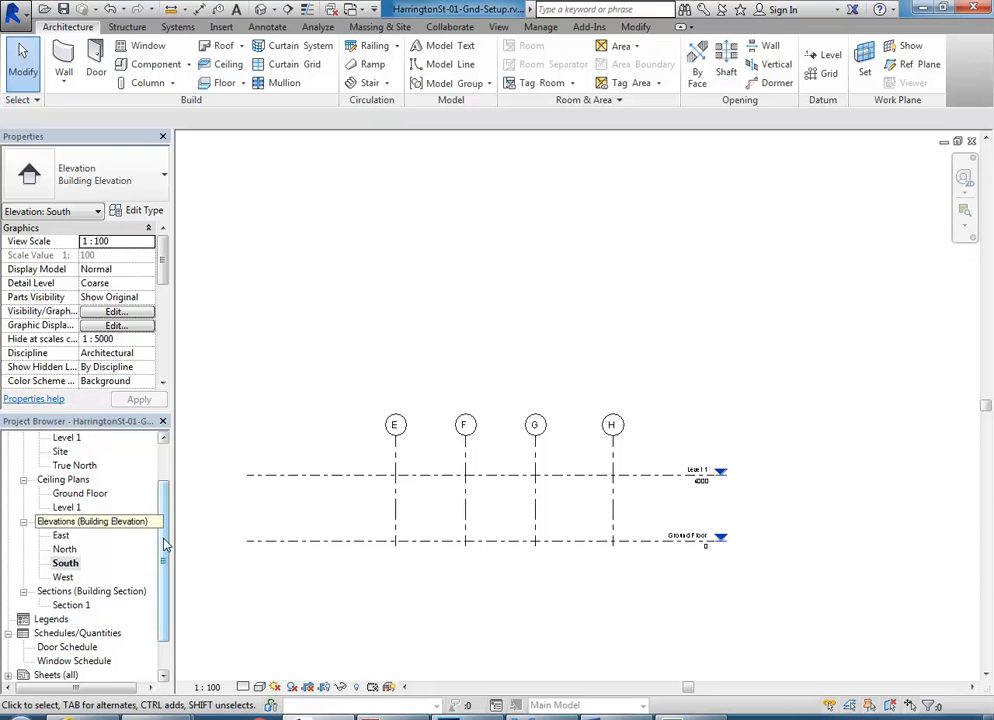
Compare the gridlines between the Ground Floor plan and the South elevation, checking the slanted grid D in plan.
drag(165, 545, 165, 490)
double_click(82, 465)
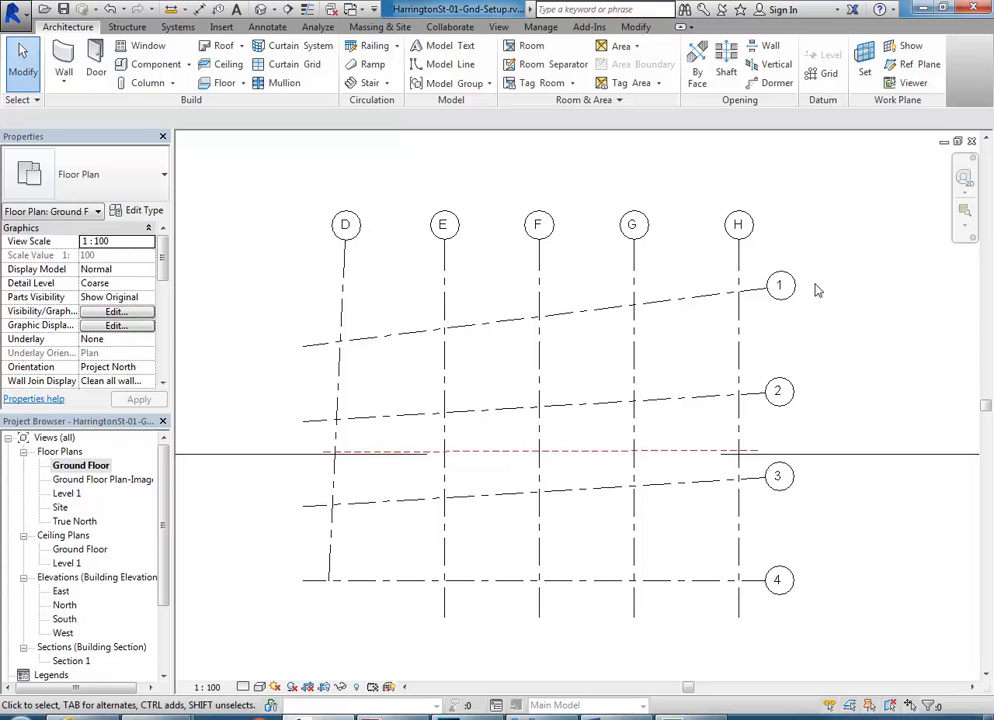
double_click(64, 619)
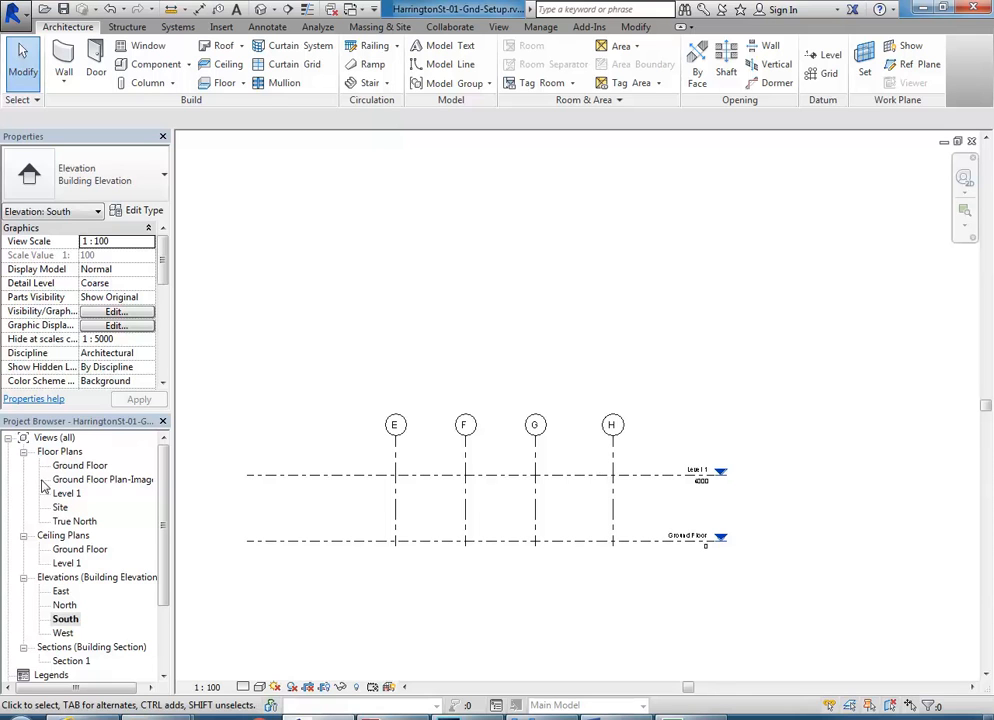
double_click(80, 465)
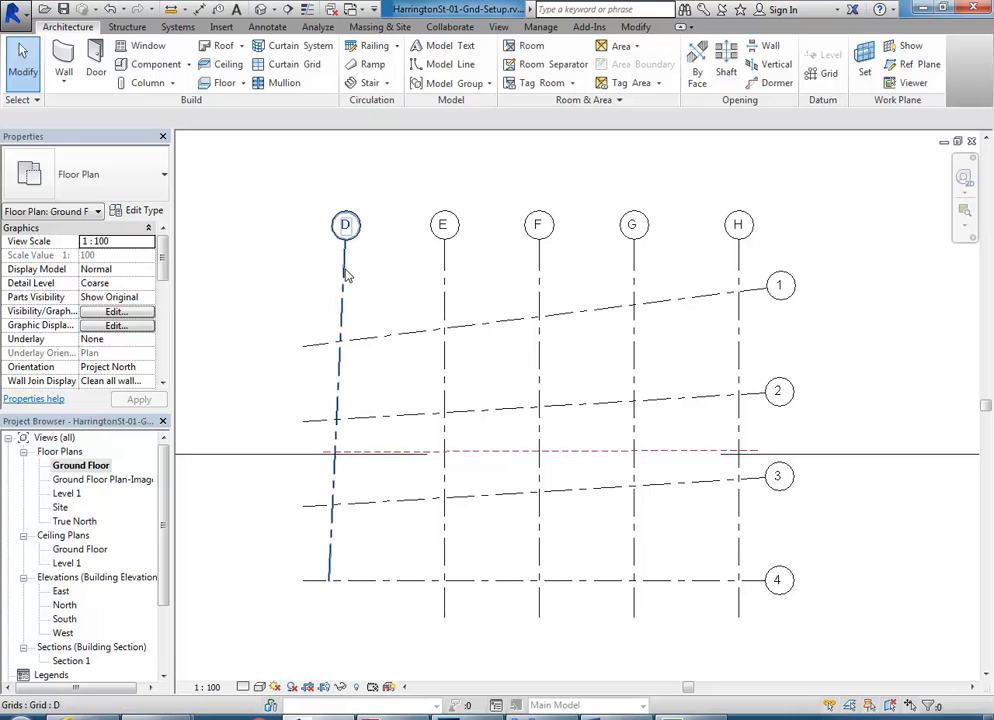
click(345, 276)
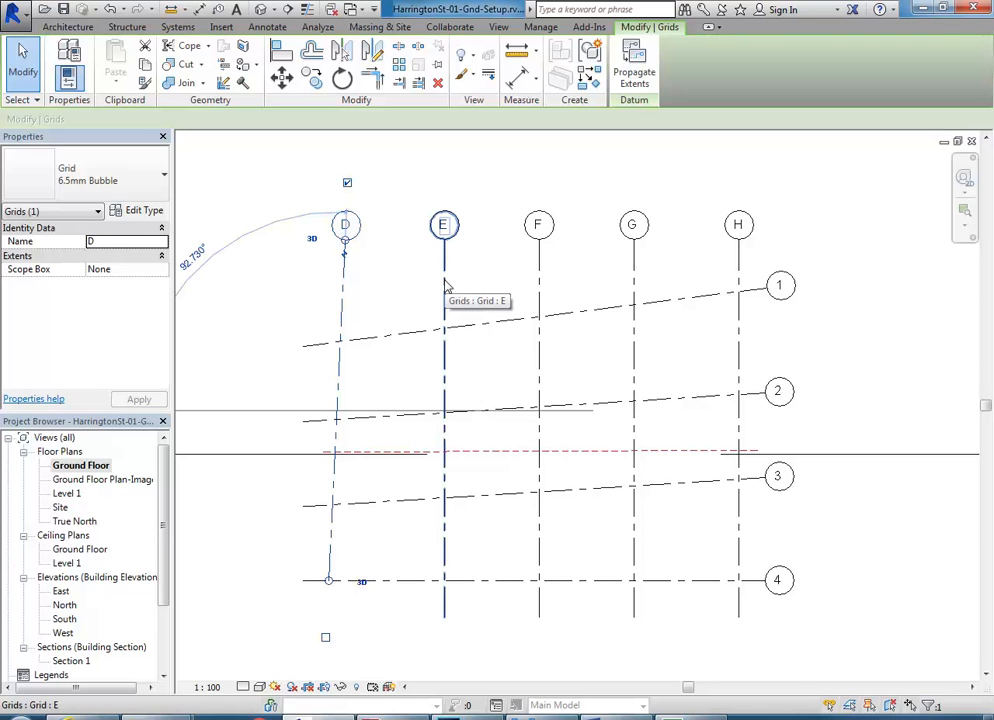
key(Escape)
Check which gridlines appear in the North and East elevations, and go back to the Ground Floor plan.
double_click(64, 606)
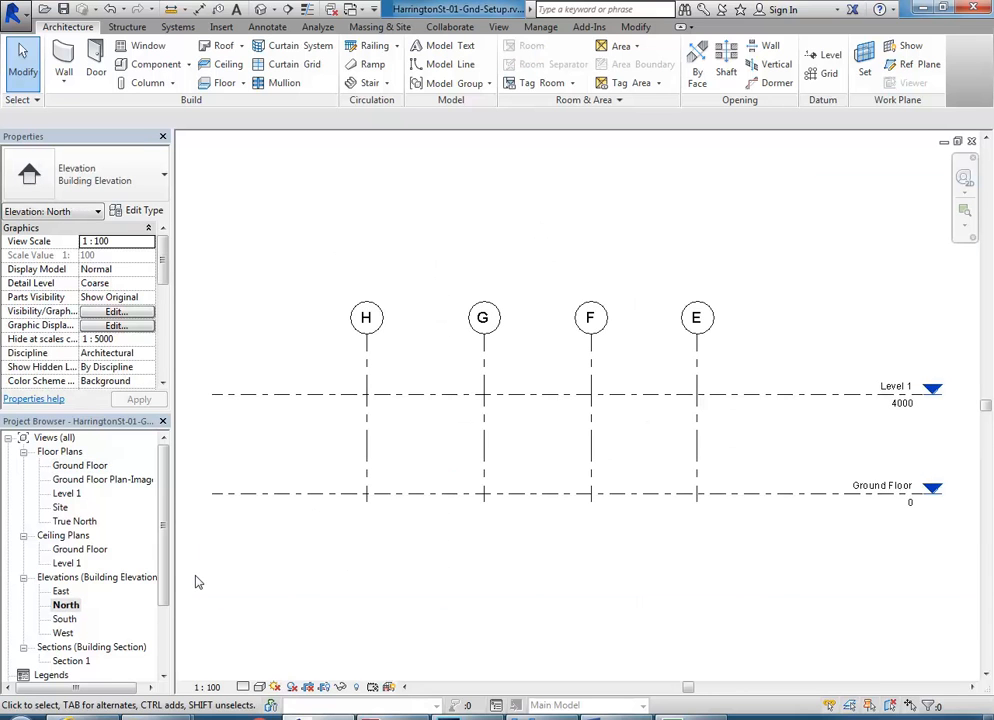
double_click(61, 591)
scroll(622, 503, down, 3)
scroll(601, 513, up, 2)
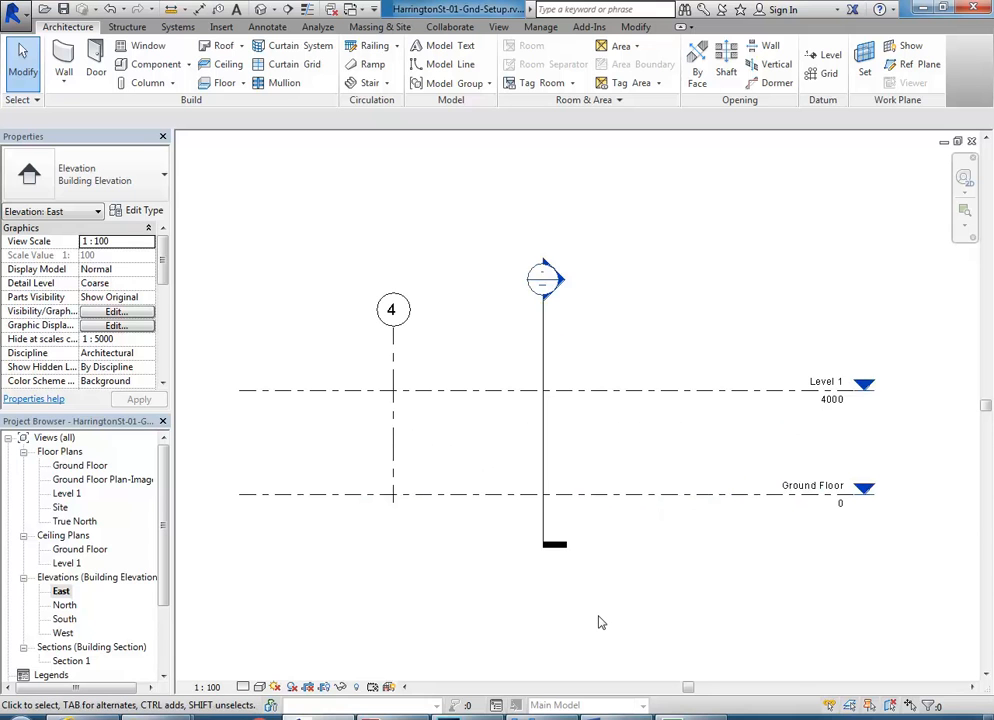
double_click(80, 465)
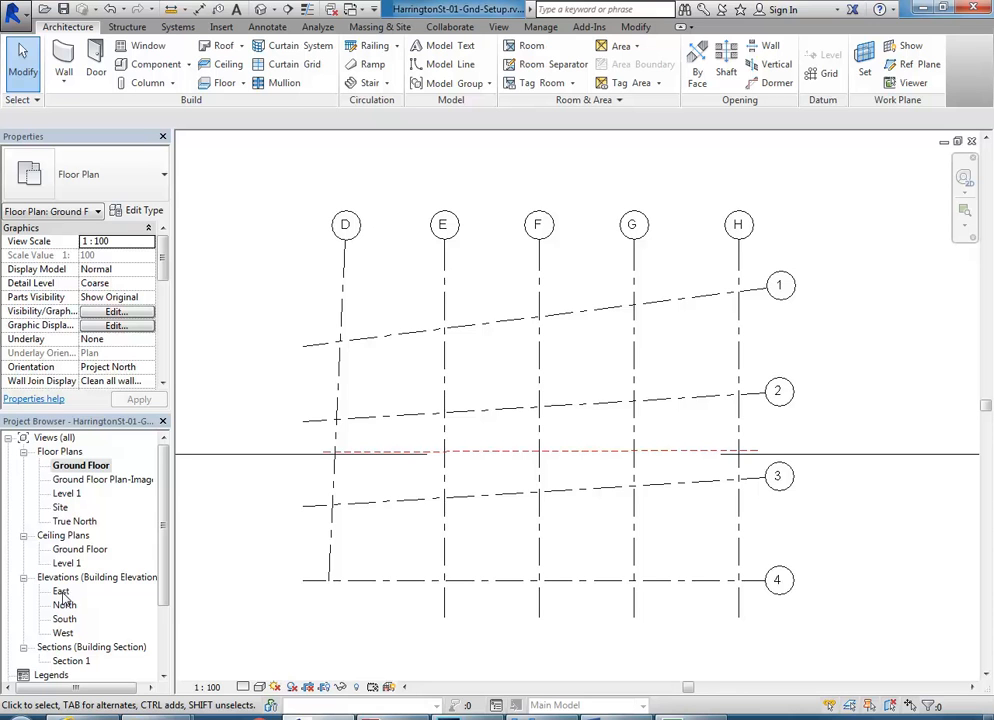
Open the East elevation and check the ground floor height on the elevation drawing in Adobe Acrobat Pro.
double_click(61, 592)
middle_drag(484, 483, 414, 536)
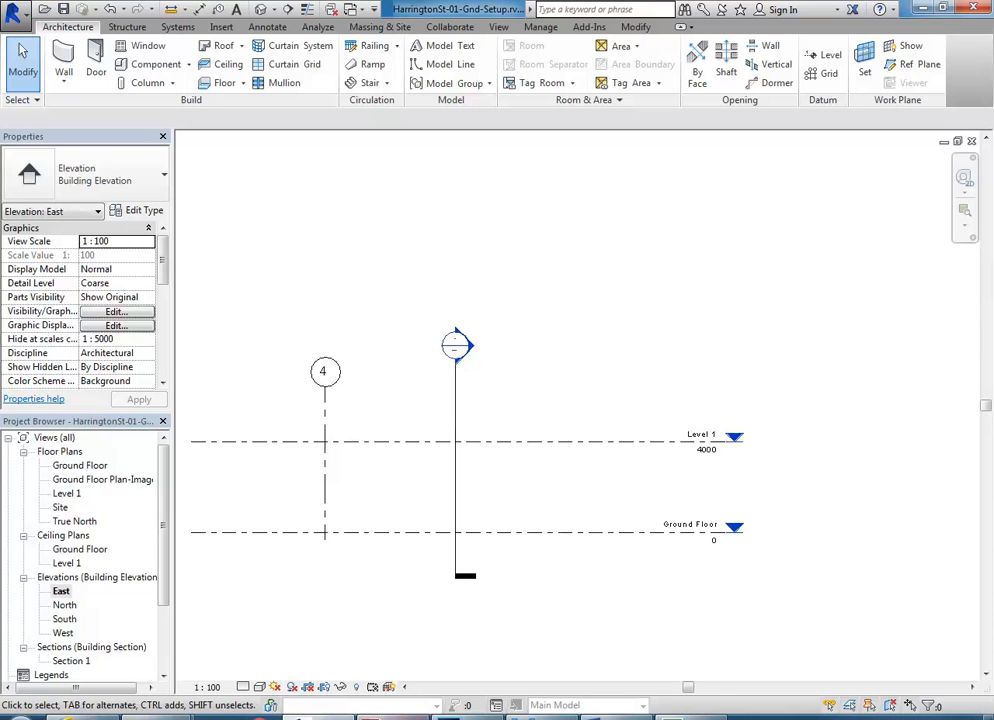
click(394, 717)
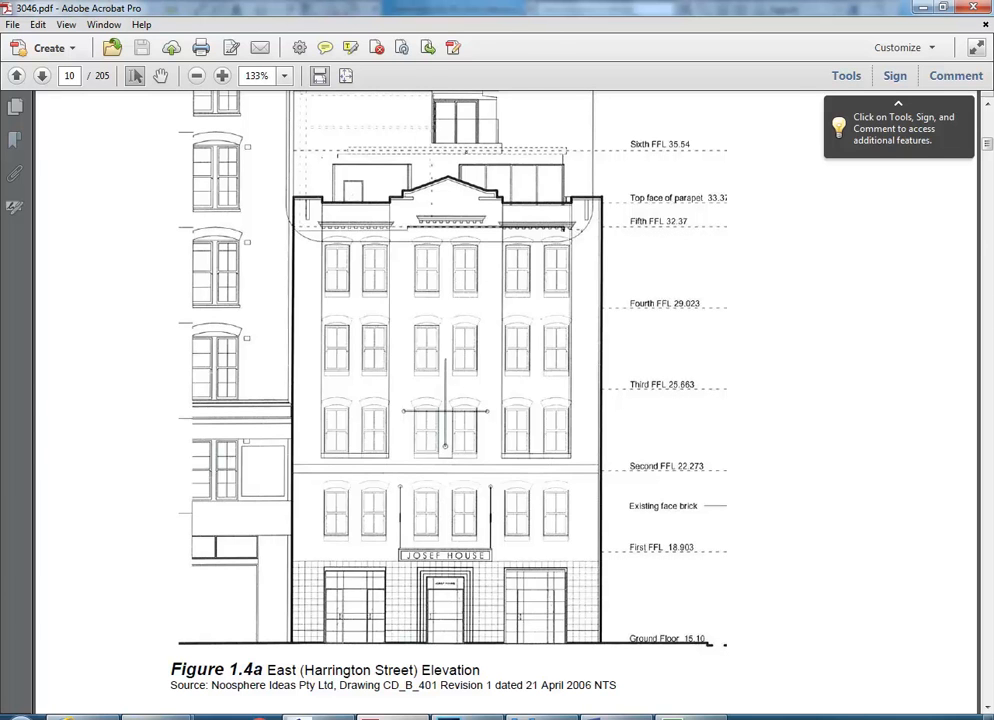
key(alt+Tab)
Move the Ground Floor and Level 1 levels together vertically upwards by 15100 in the East elevation.
scroll(530, 484, up, 1)
drag(563, 395, 493, 603)
drag(600, 350, 493, 568)
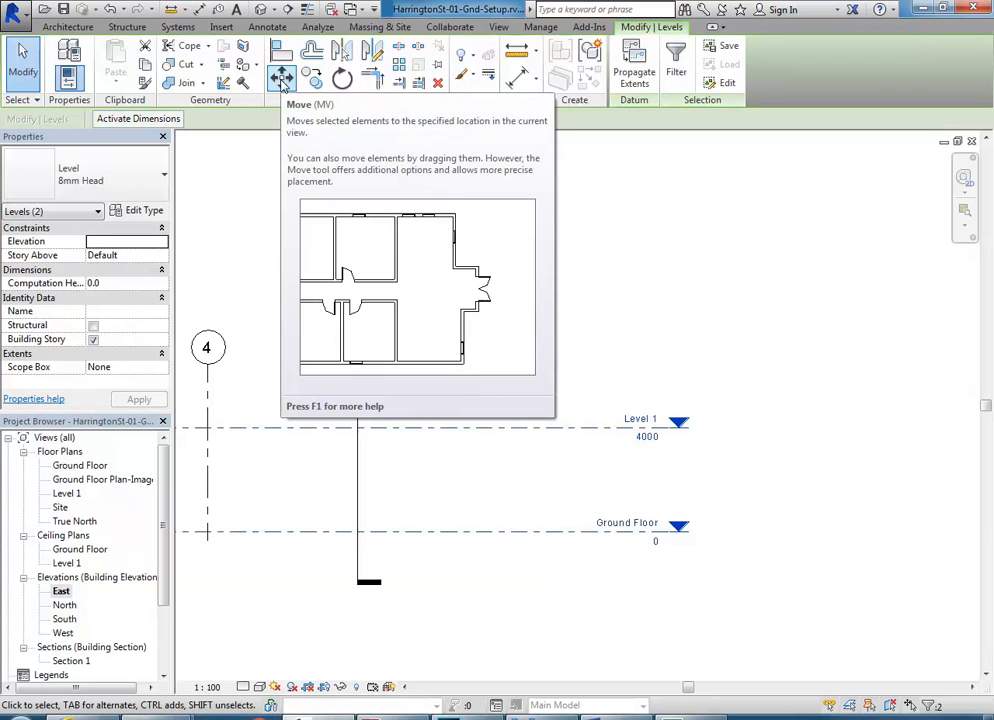
click(282, 80)
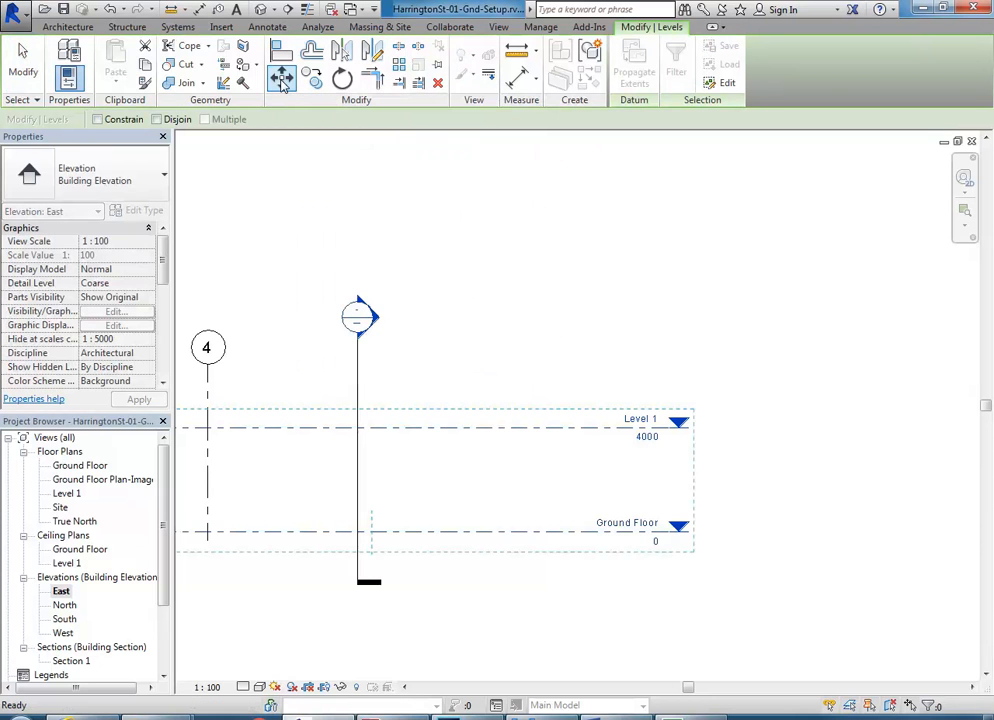
click(207, 500)
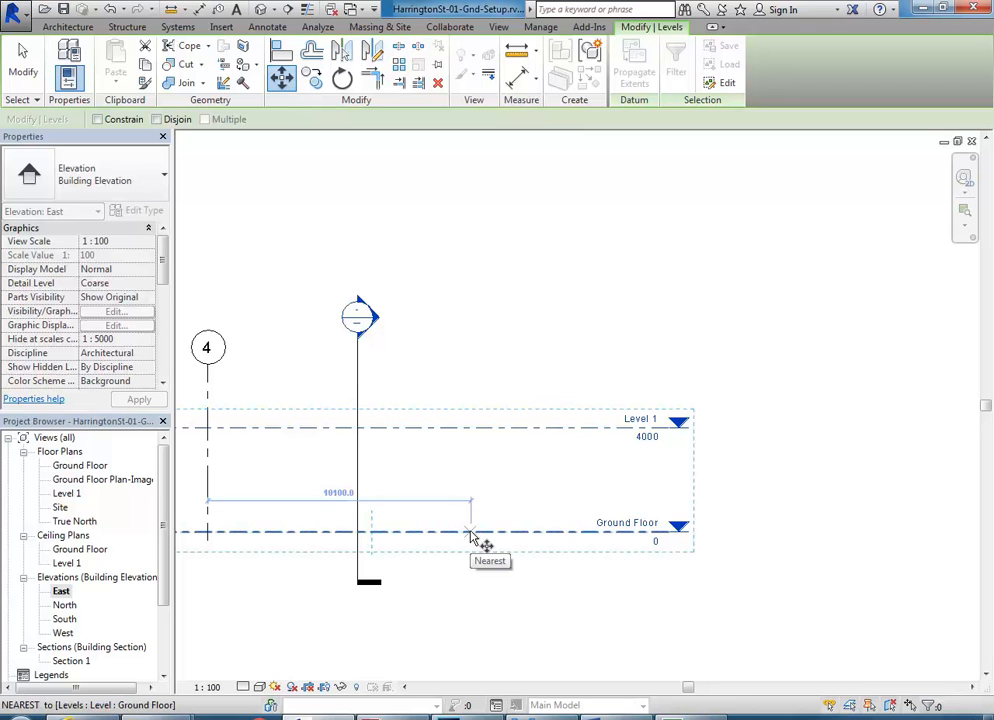
click(470, 535)
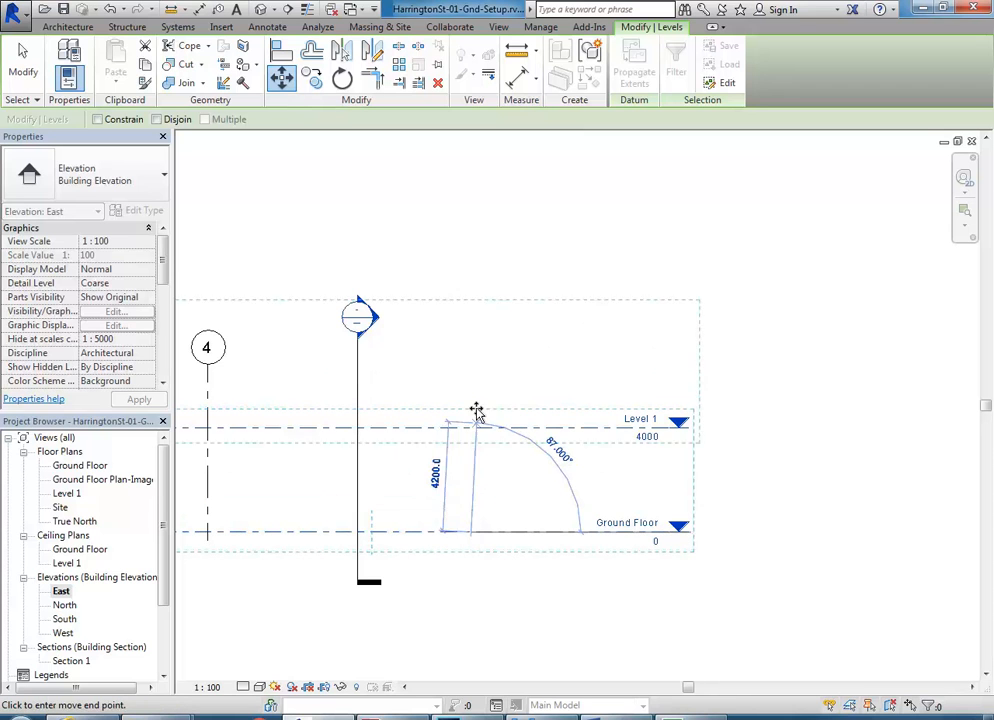
text(15)
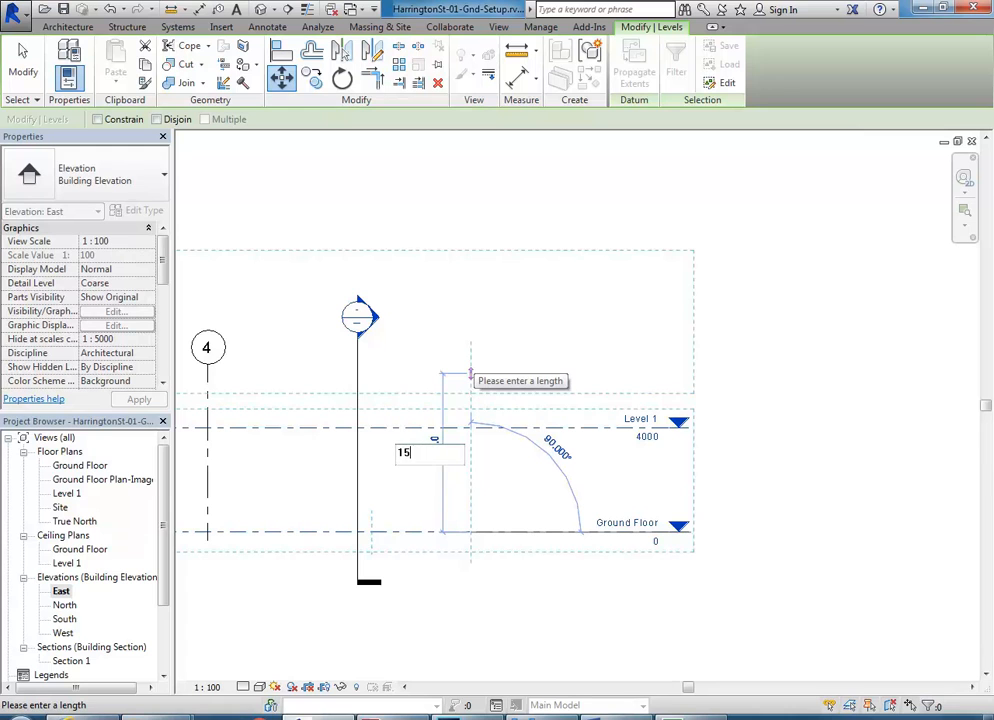
text(100)
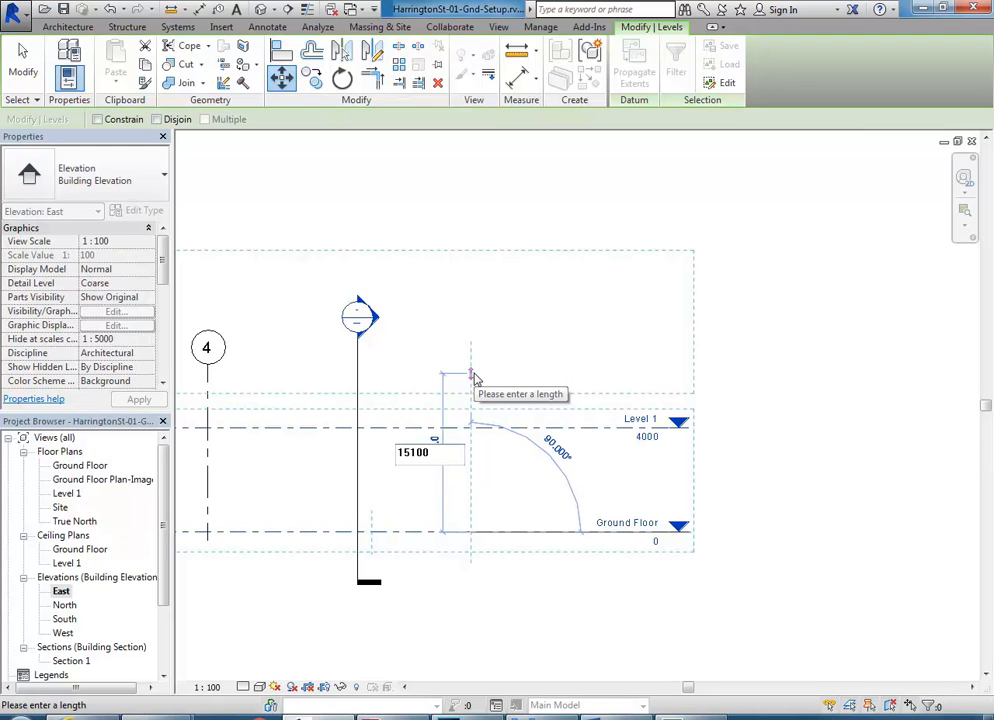
key(Return)
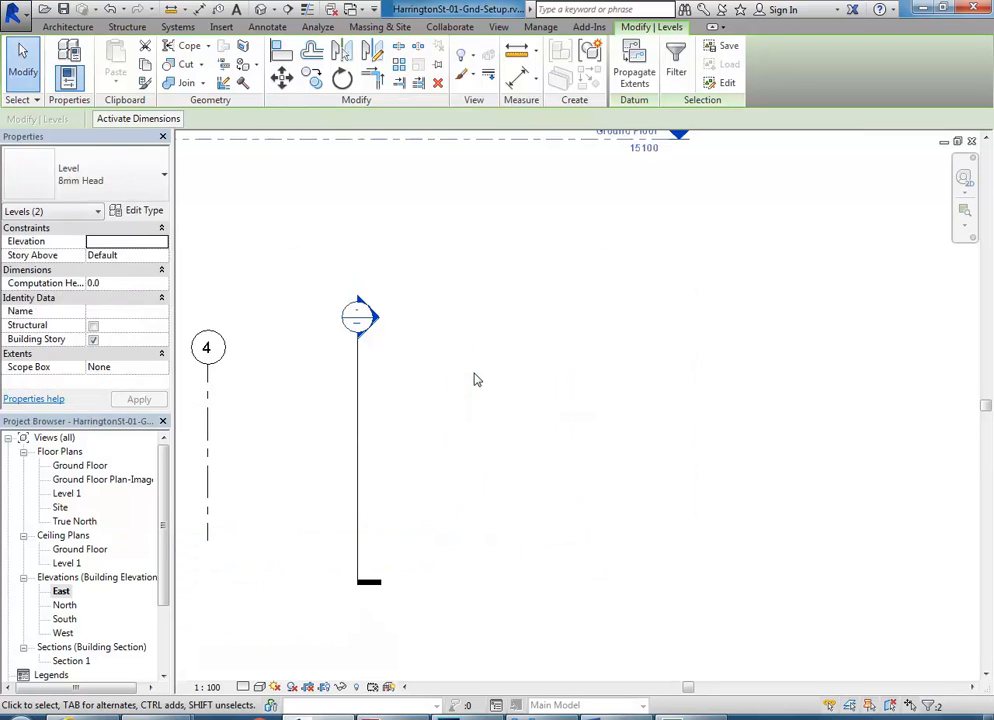
scroll(566, 448, down, 3)
middle_drag(566, 448, 570, 471)
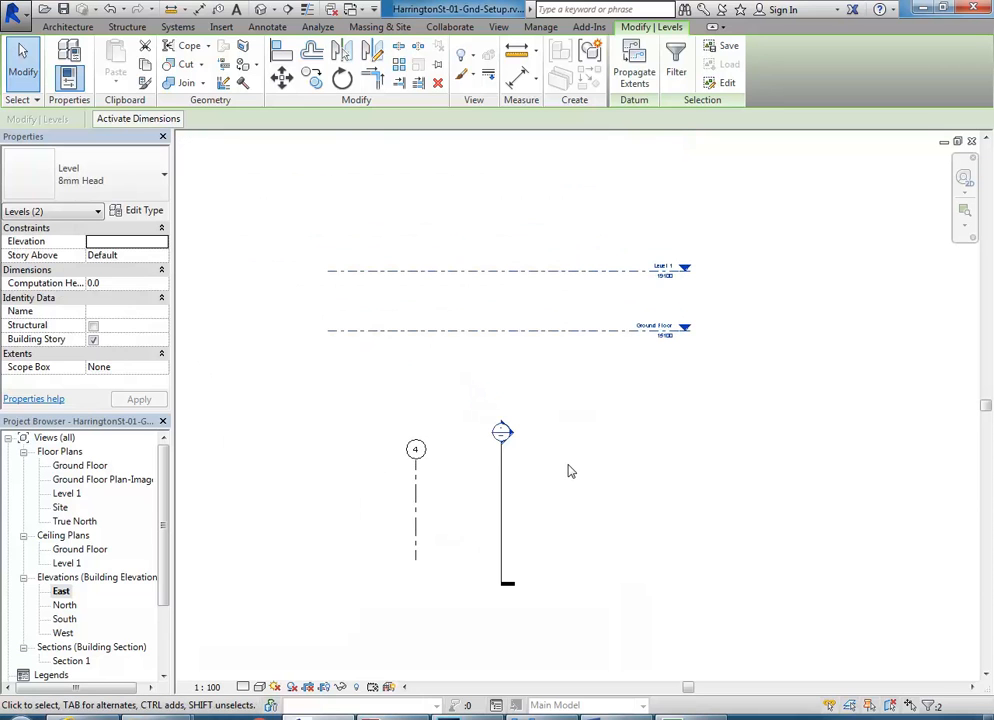
middle_drag(566, 464, 577, 517)
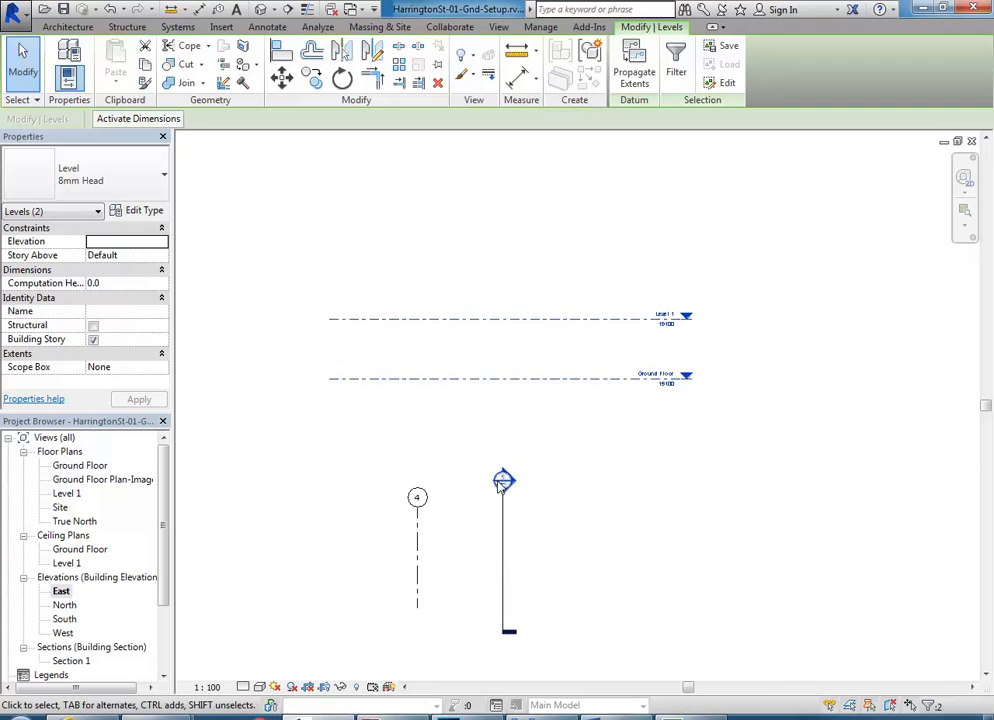
Undo the vertical move of the Ground Floor and Level 1 levels.
click(451, 426)
middle_drag(453, 424, 439, 422)
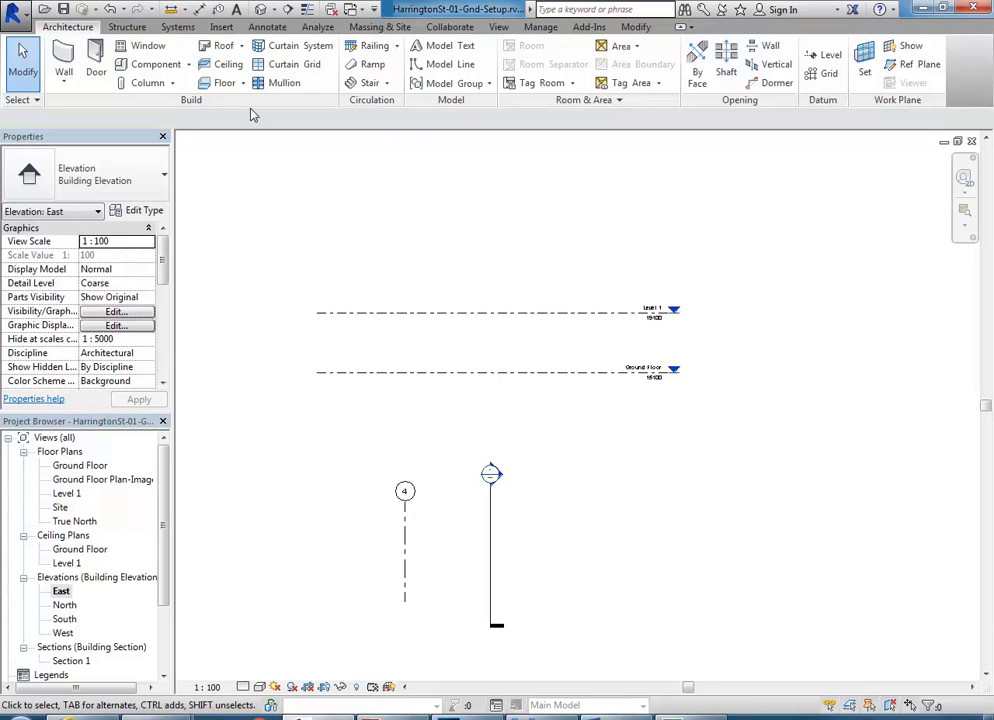
click(112, 9)
Move the Ground Floor and Level 1 levels together vertically upwards by 15100 in the East elevation.
drag(604, 327, 491, 566)
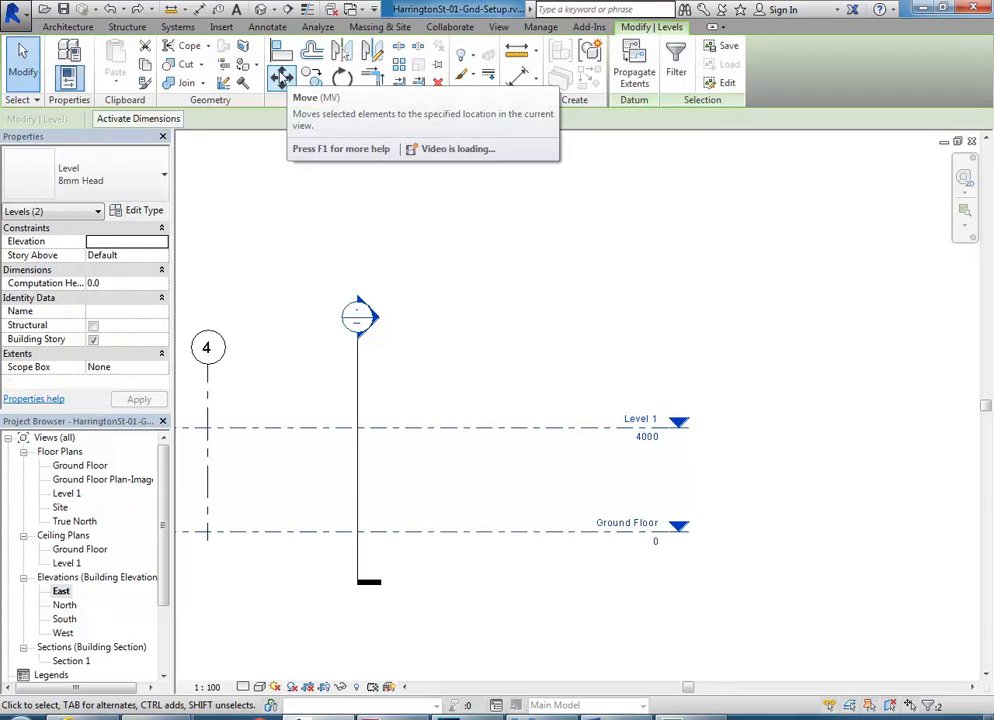
click(281, 78)
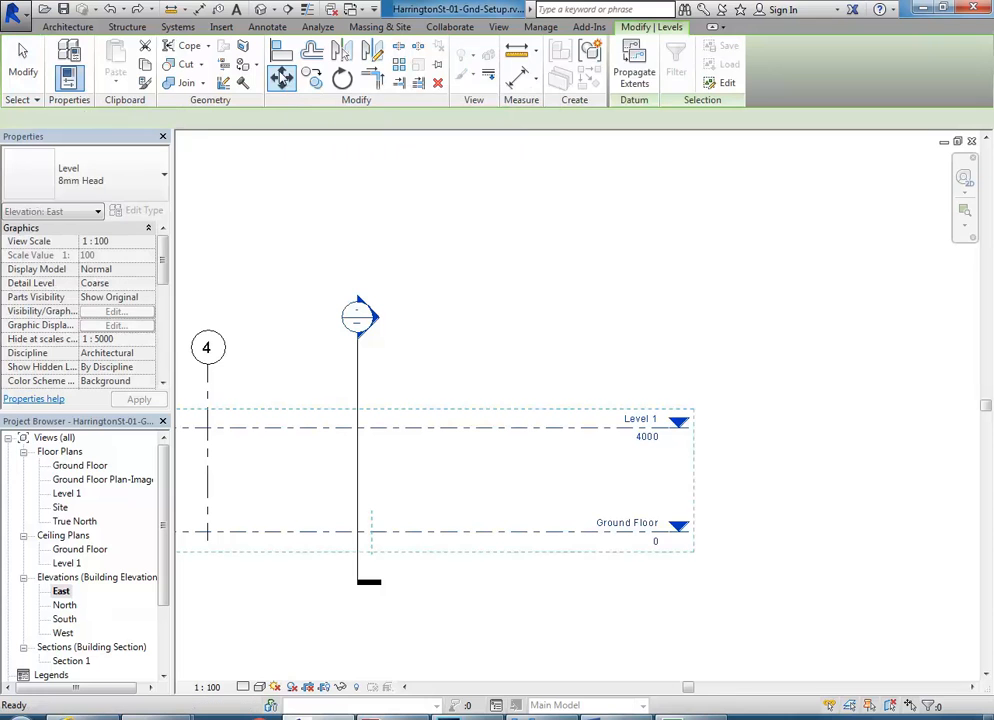
click(477, 455)
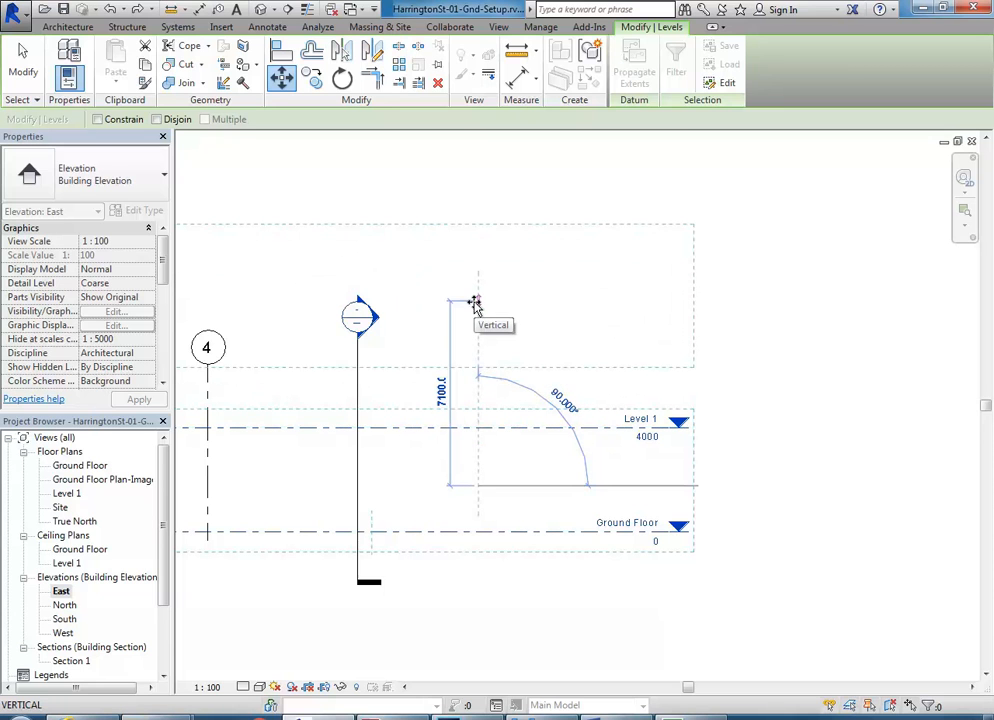
text(15100)
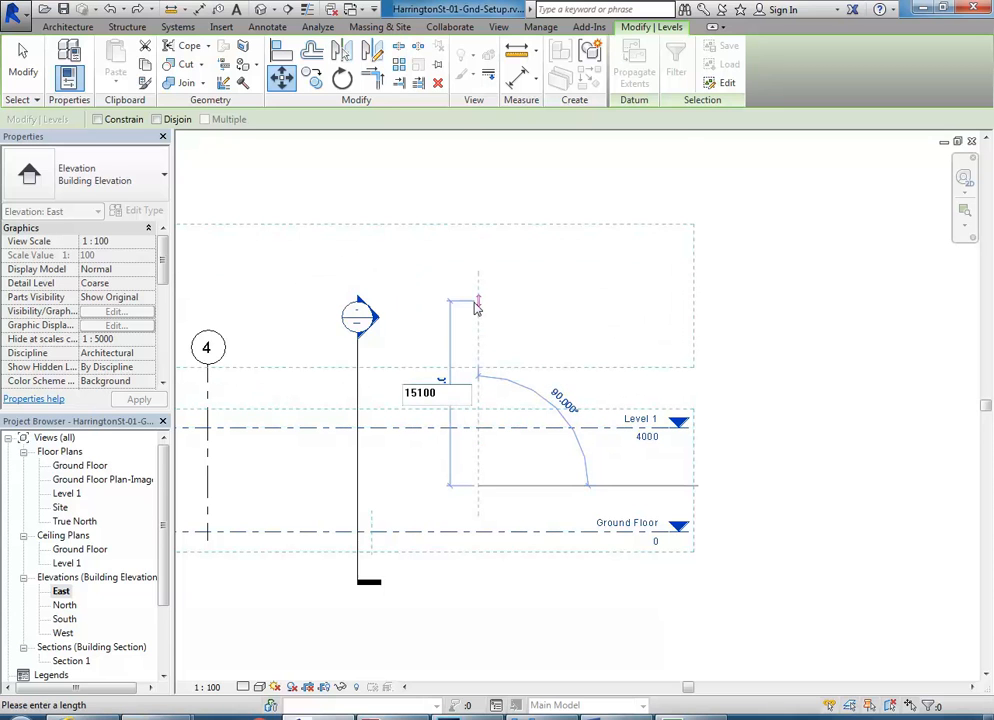
key(Return)
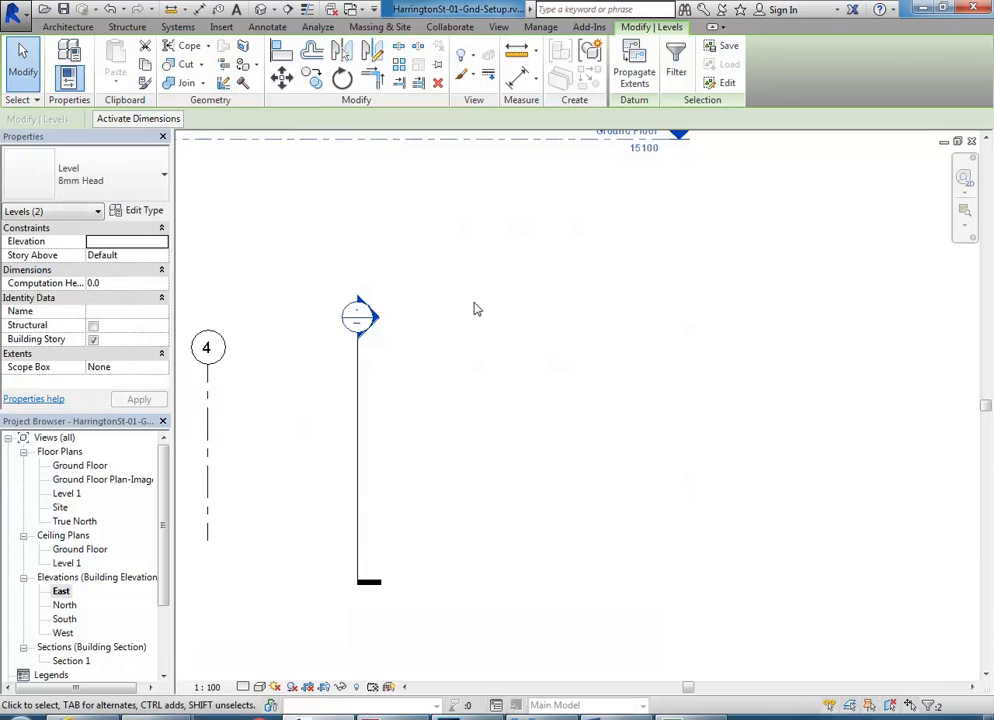
key(Escape)
scroll(473, 308, down, 2)
middle_drag(473, 308, 575, 456)
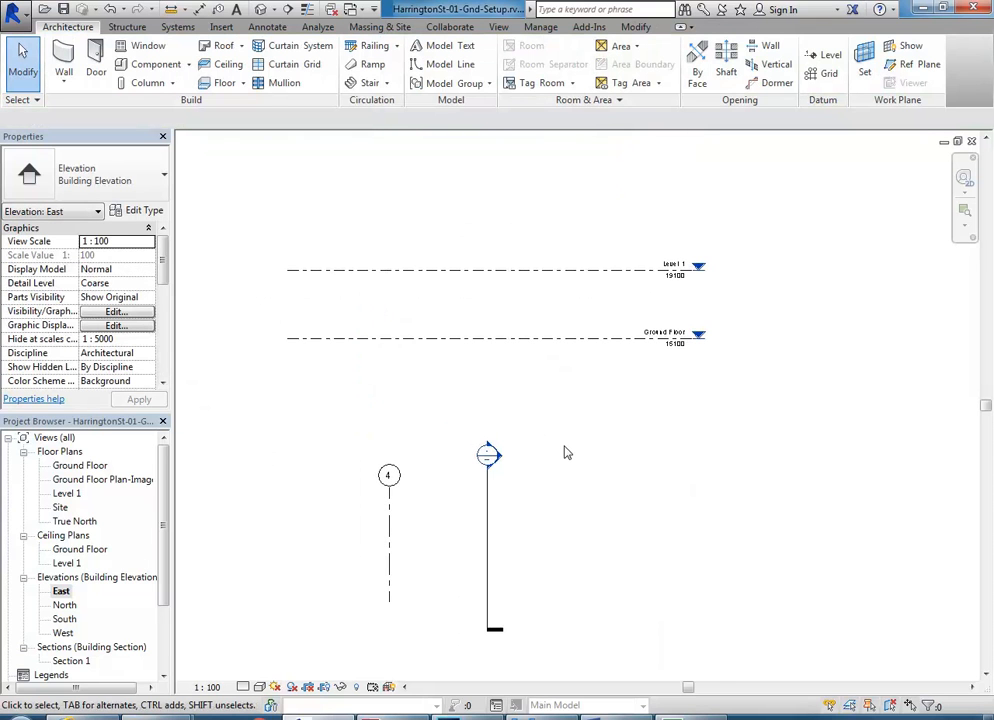
Raise both ends of grid 4 so it runs from above Level 1 to just below Ground Floor.
click(389, 522)
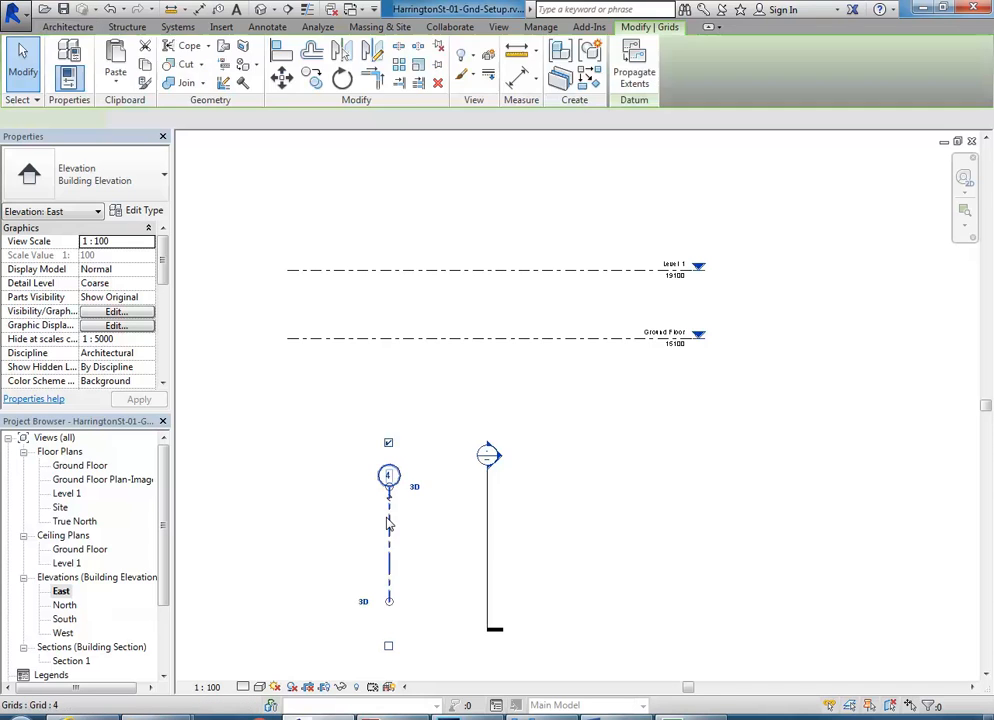
drag(390, 491, 390, 196)
drag(389, 601, 389, 362)
click(395, 450)
Compare which gridlines are shown in the Ground Floor plan and in the Site plan.
double_click(80, 465)
scroll(499, 468, down, 4)
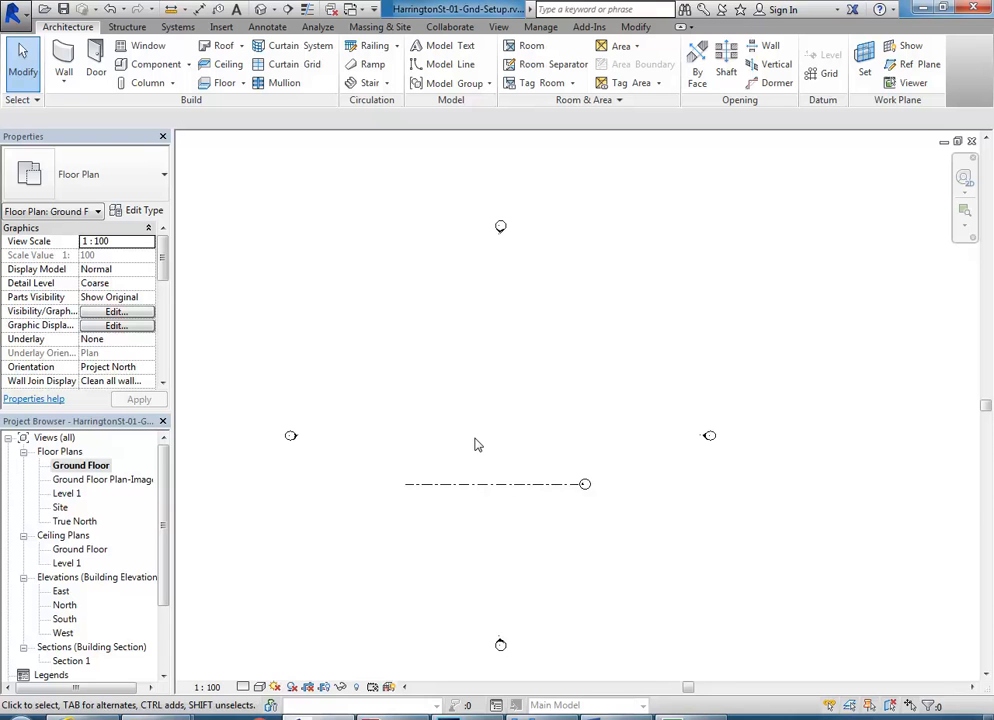
scroll(502, 467, up, 3)
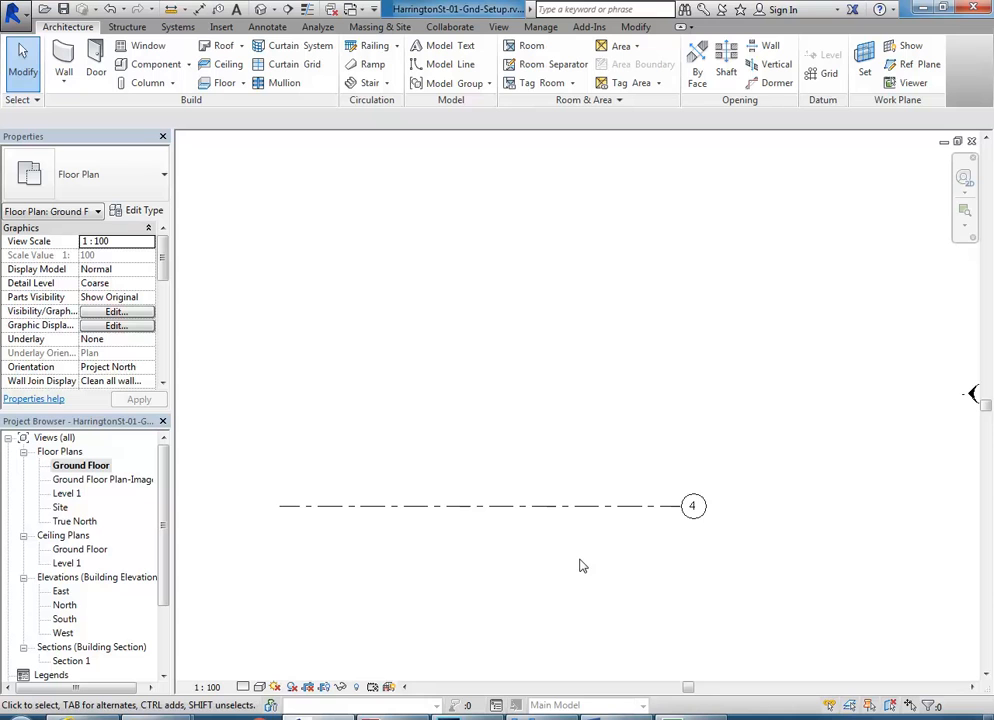
double_click(61, 508)
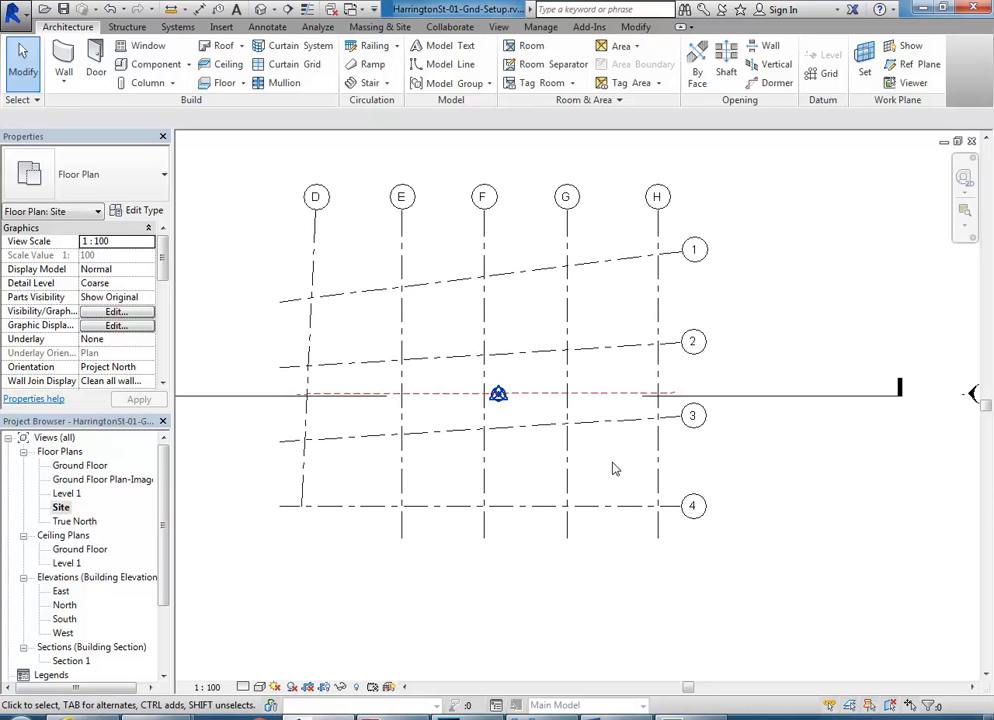
middle_drag(615, 469, 630, 531)
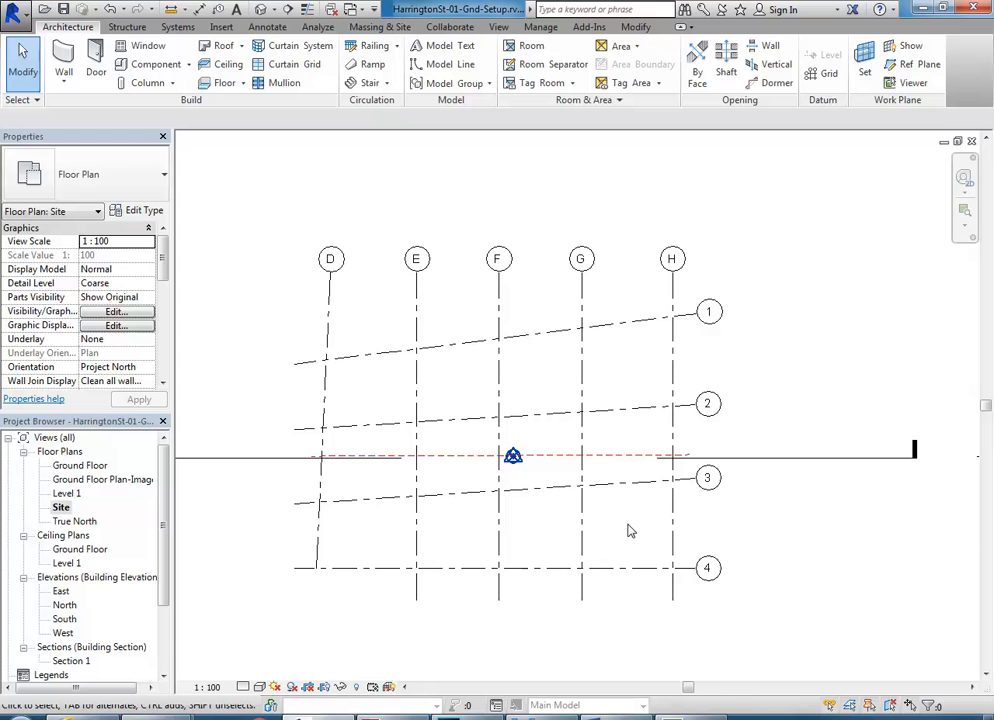
Delete the slanted gridlines 1, 2, 3 and D in the Site plan.
click(526, 337)
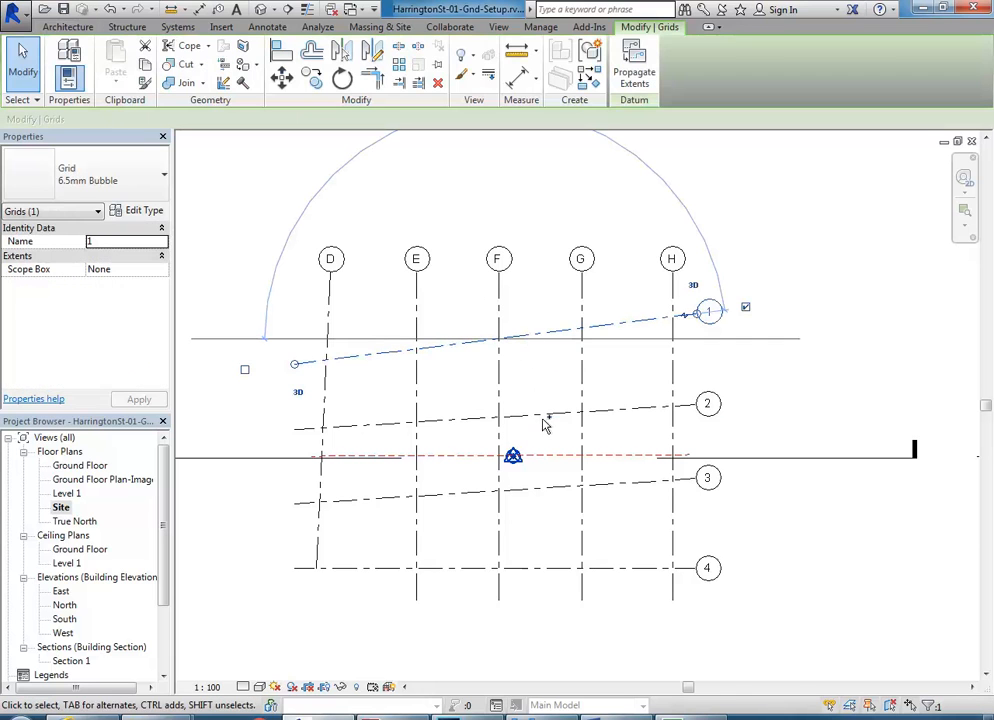
ctrl+click(540, 490)
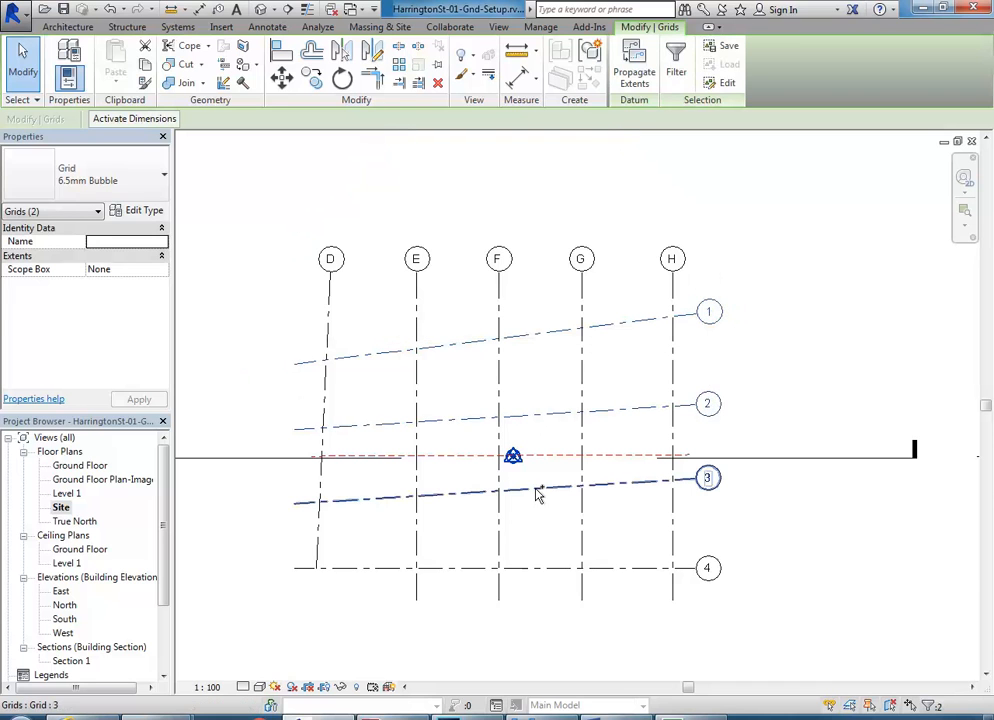
key(Delete)
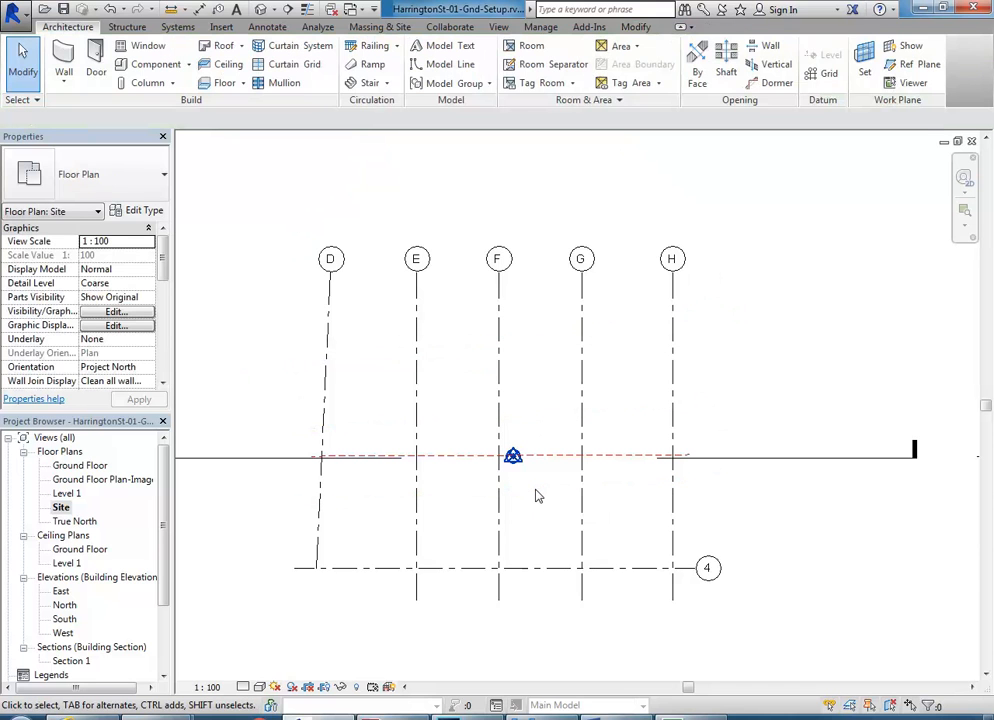
click(325, 408)
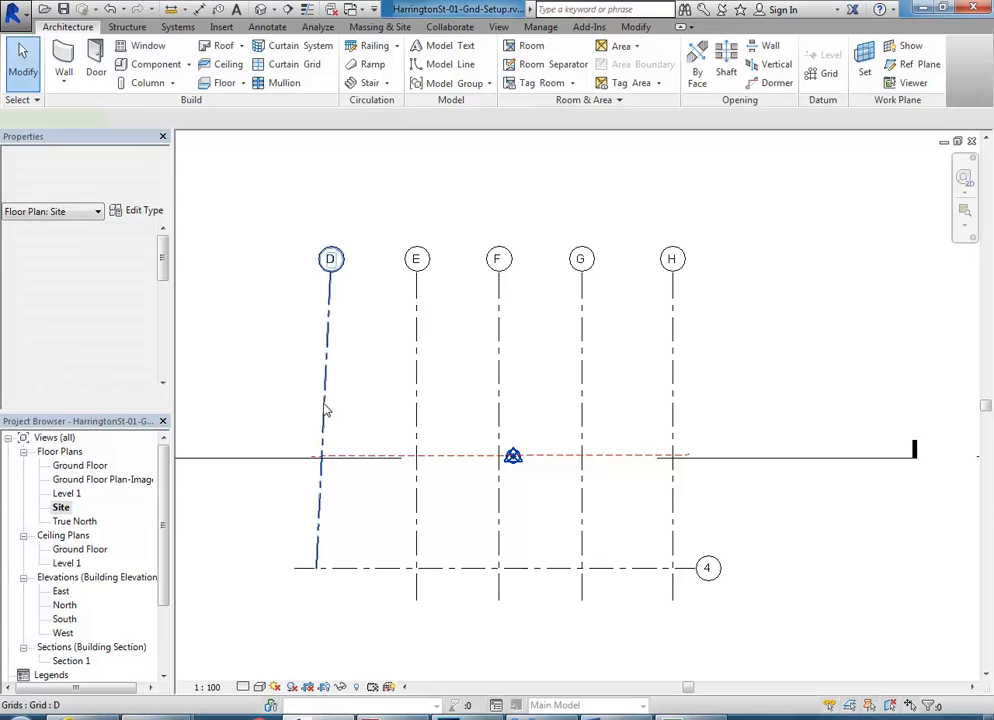
key(Delete)
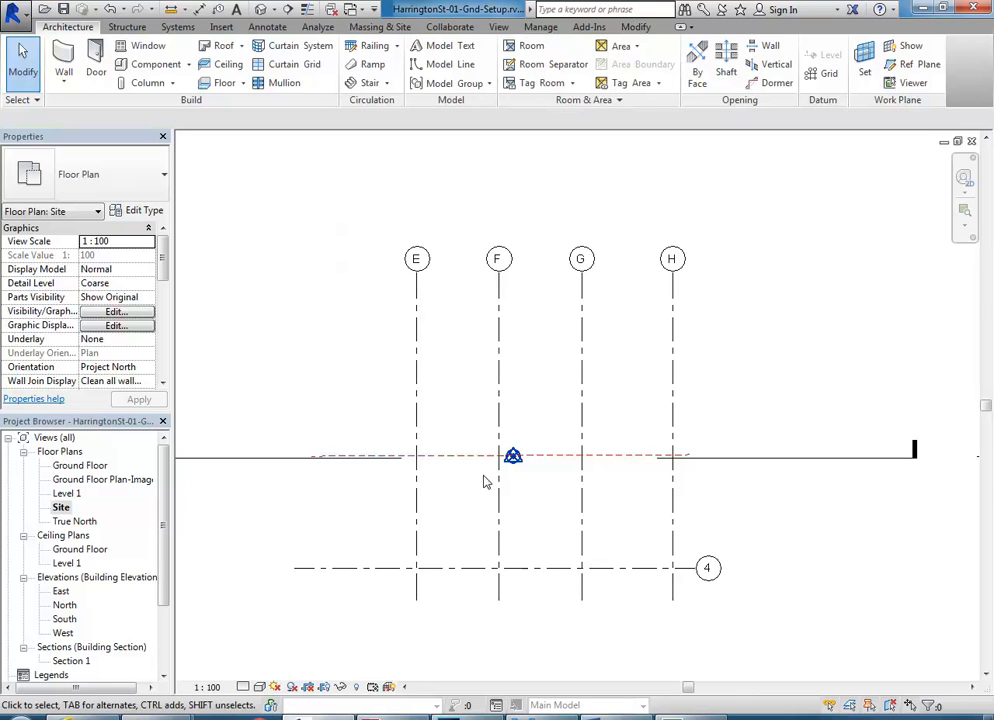
middle_drag(337, 412, 357, 421)
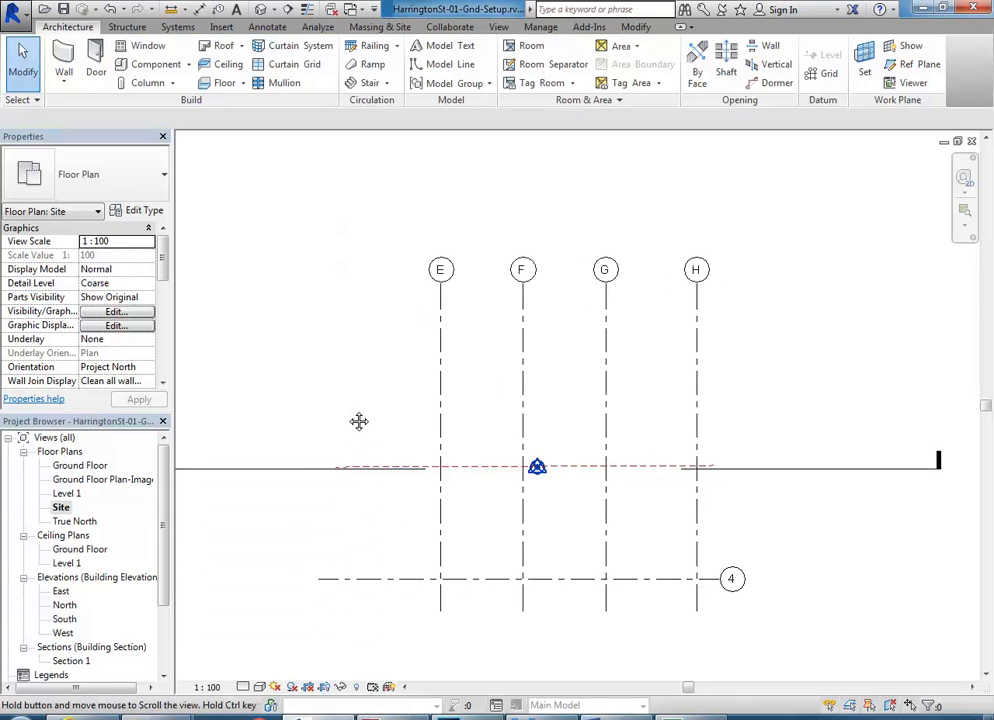
click(59, 509)
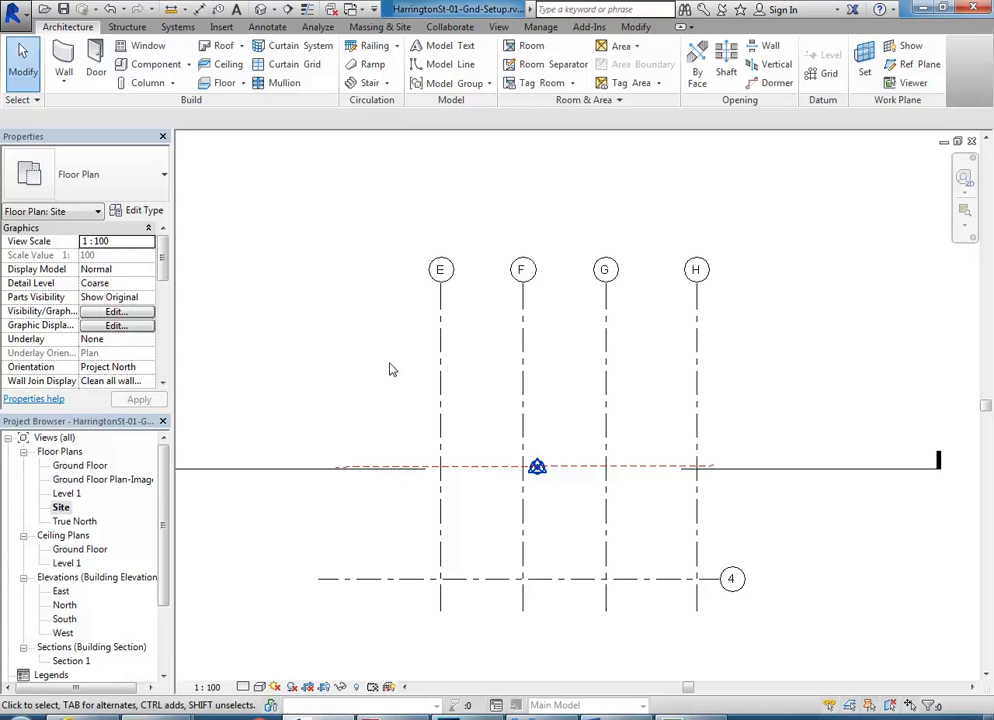
click(62, 509)
scroll(348, 499, down, 1)
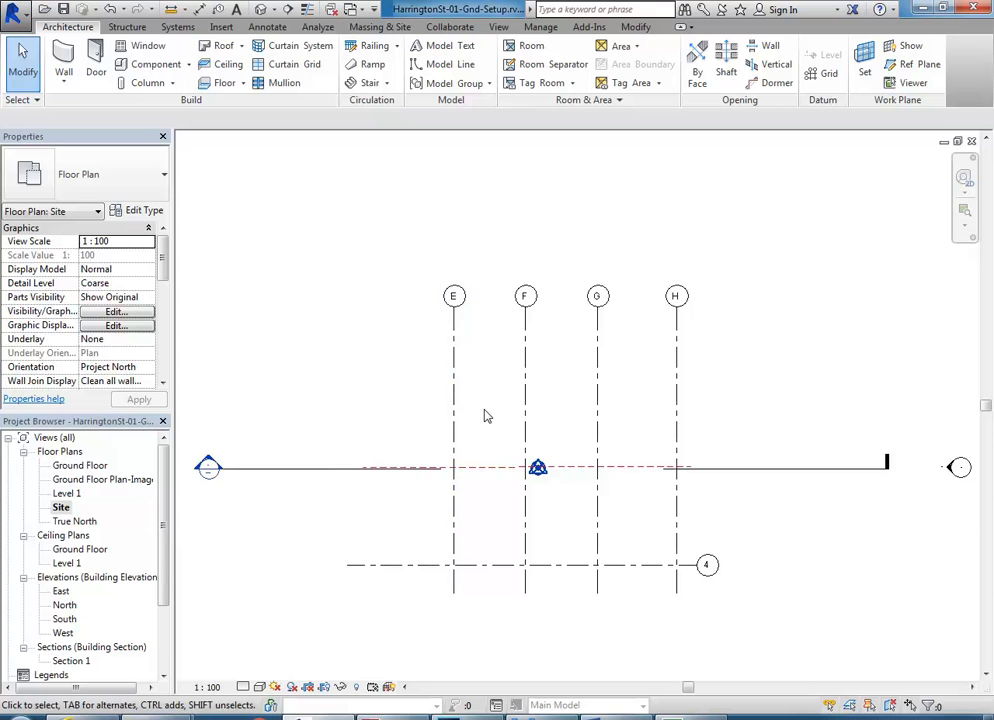
Open the East elevation and raise both ends of the Section 1 line so it spans the Ground Floor and Level 1 levels.
double_click(60, 591)
mouse_move(340, 515)
middle_down()
mouse_move(368, 572)
mouse_move(375, 514)
mouse_move(365, 517)
mouse_move(371, 527)
middle_up()
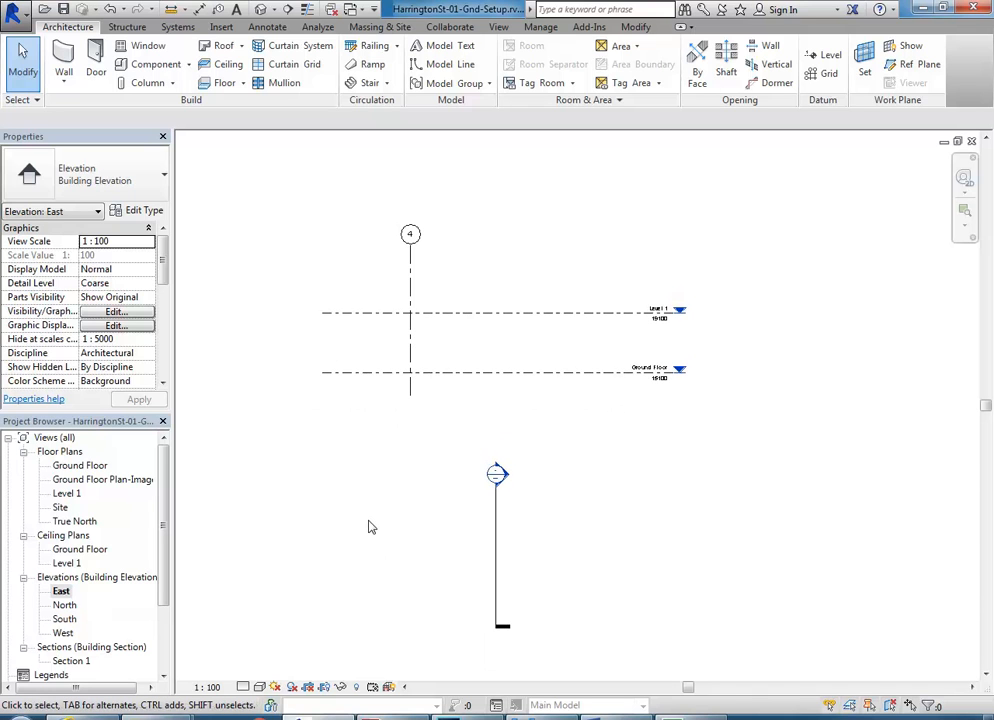
click(61, 591)
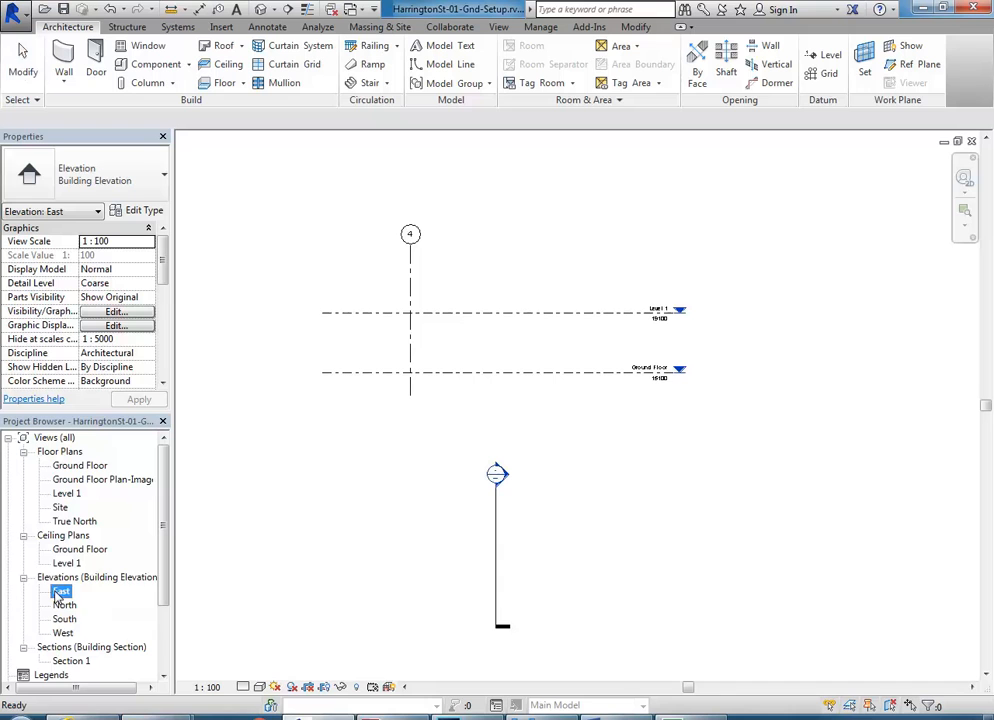
click(400, 540)
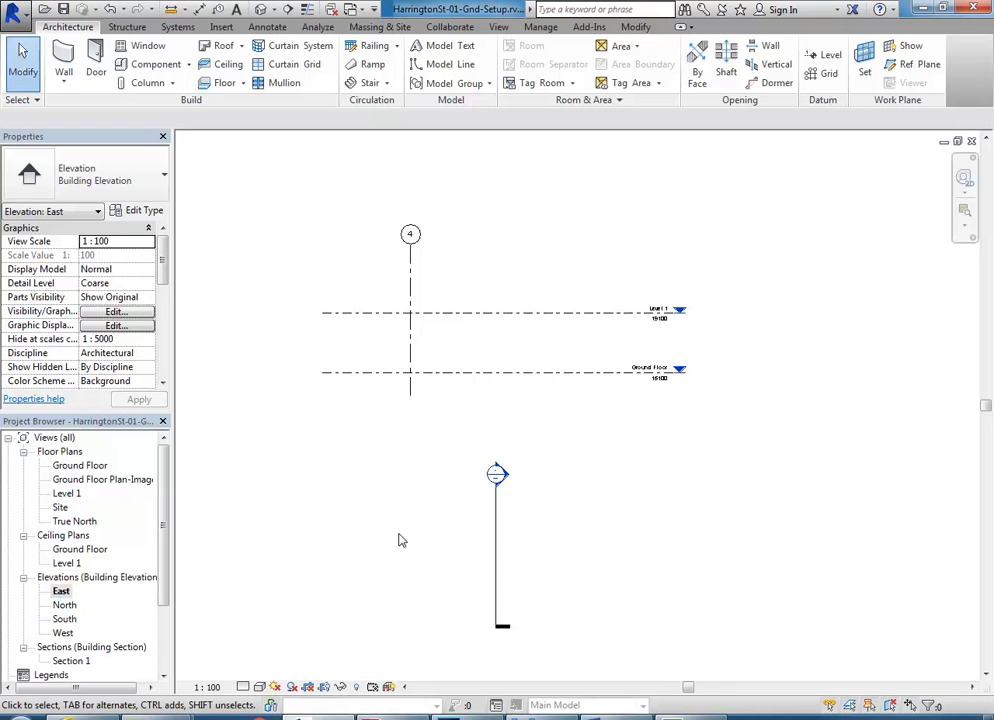
click(495, 551)
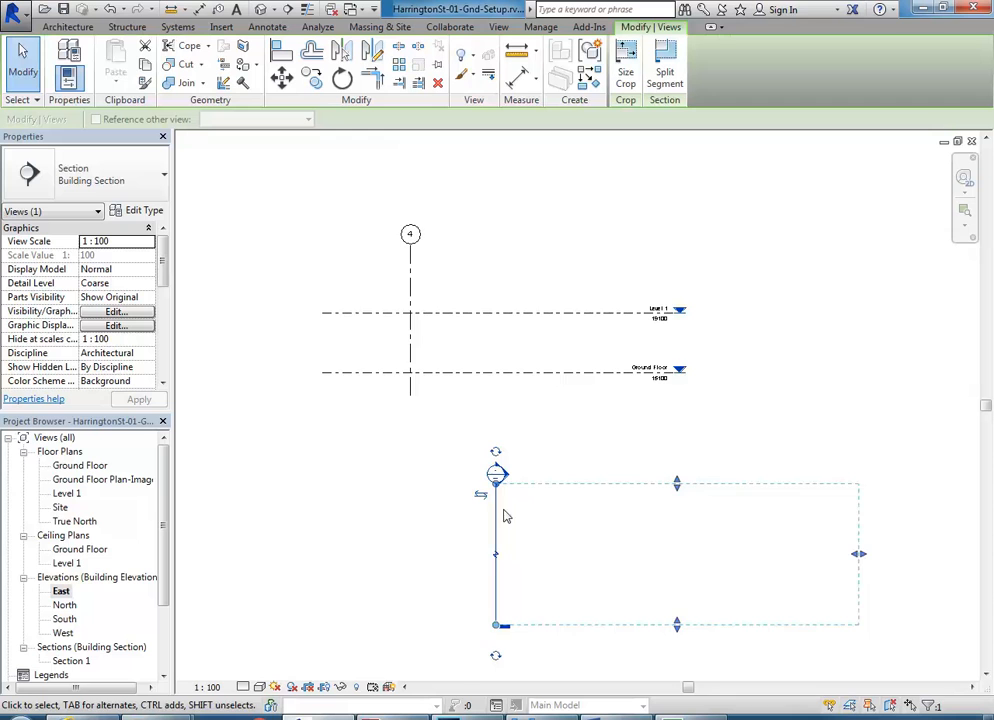
middle_drag(505, 512, 472, 535)
drag(463, 513, 461, 178)
scroll(484, 492, down, 1)
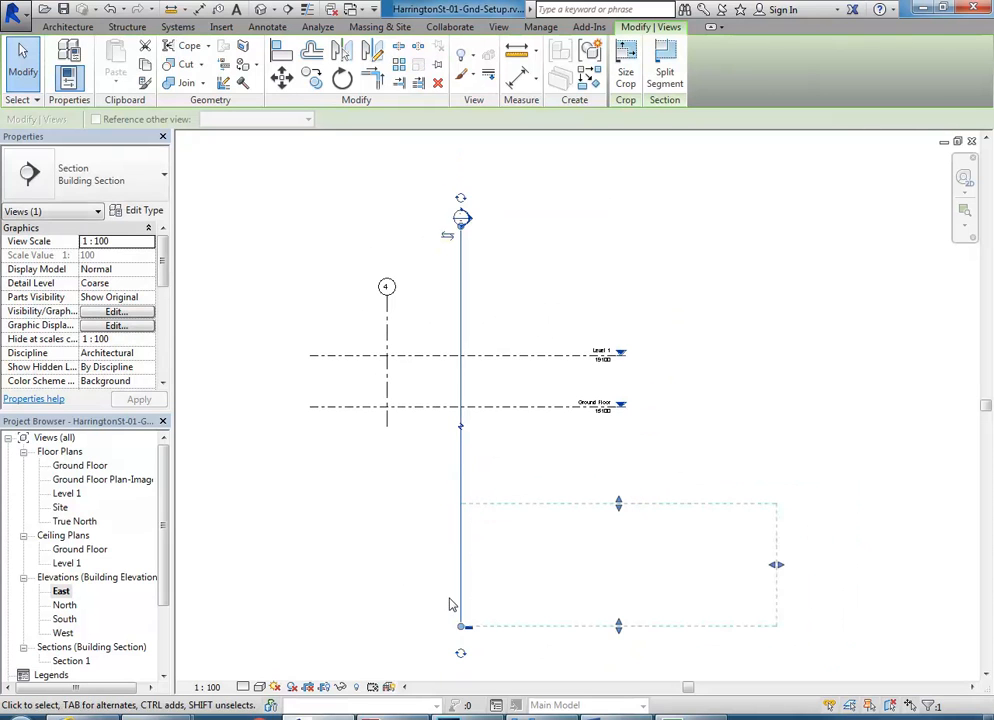
drag(461, 627, 446, 435)
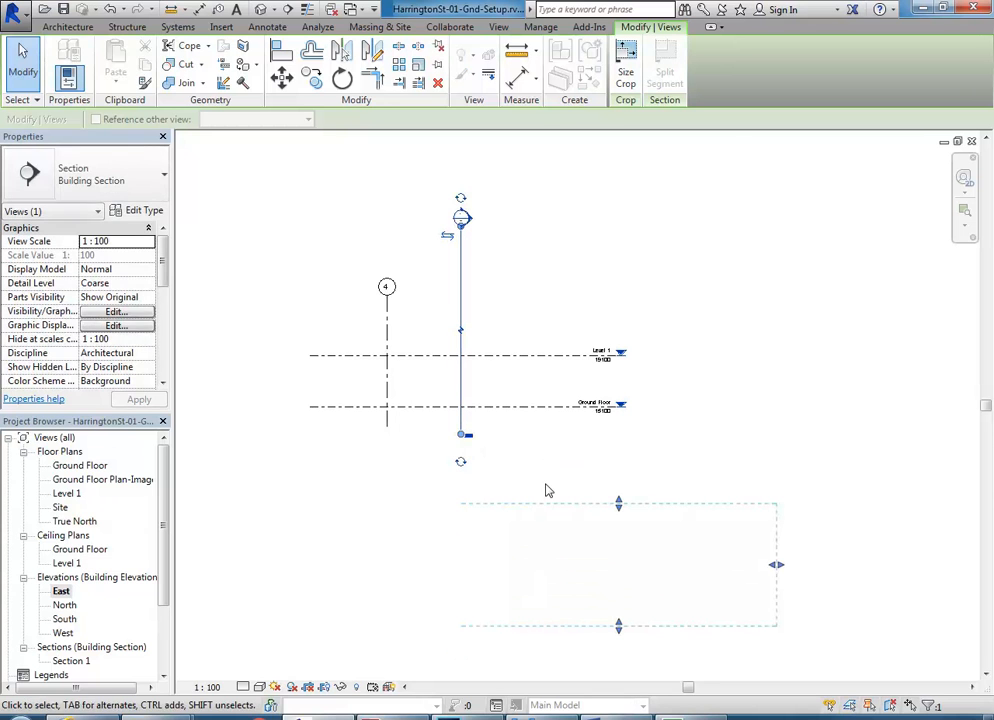
Raise Section 1's upper view boundary above the section head and its lower boundary to just below Ground Floor.
drag(618, 504, 603, 166)
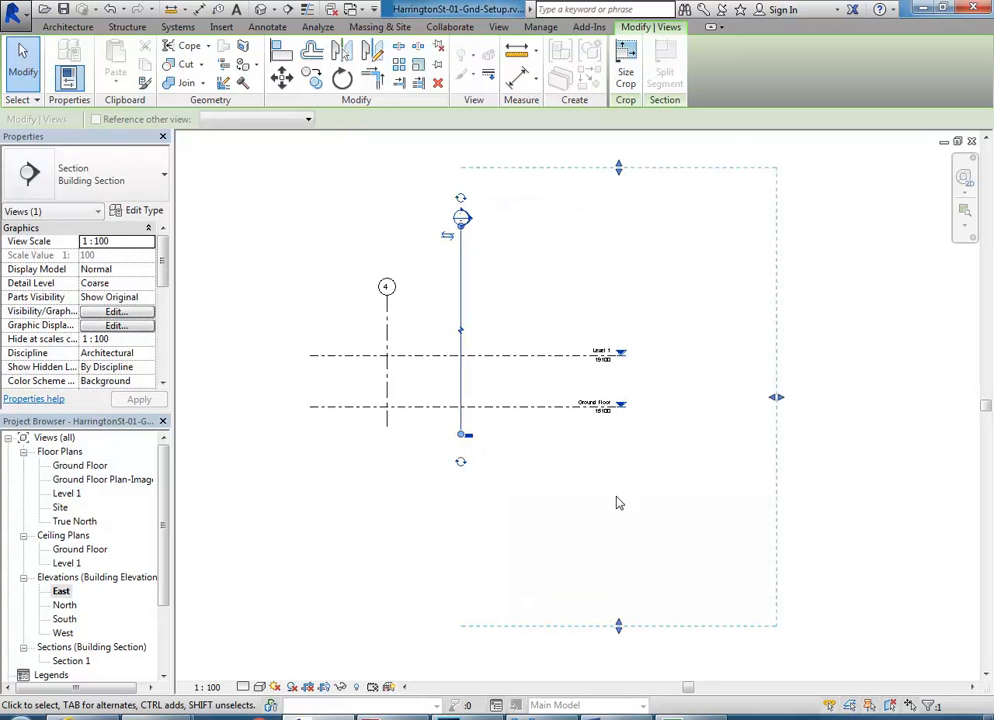
drag(618, 626, 615, 435)
scroll(607, 400, down, 1)
middle_drag(608, 402, 588, 458)
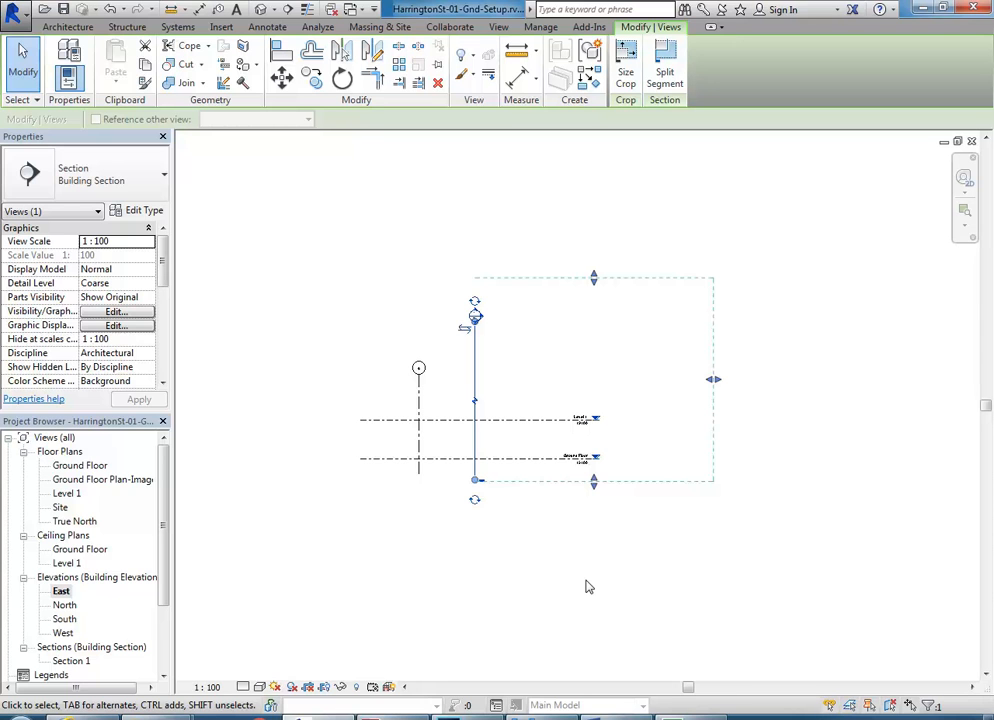
key(Escape)
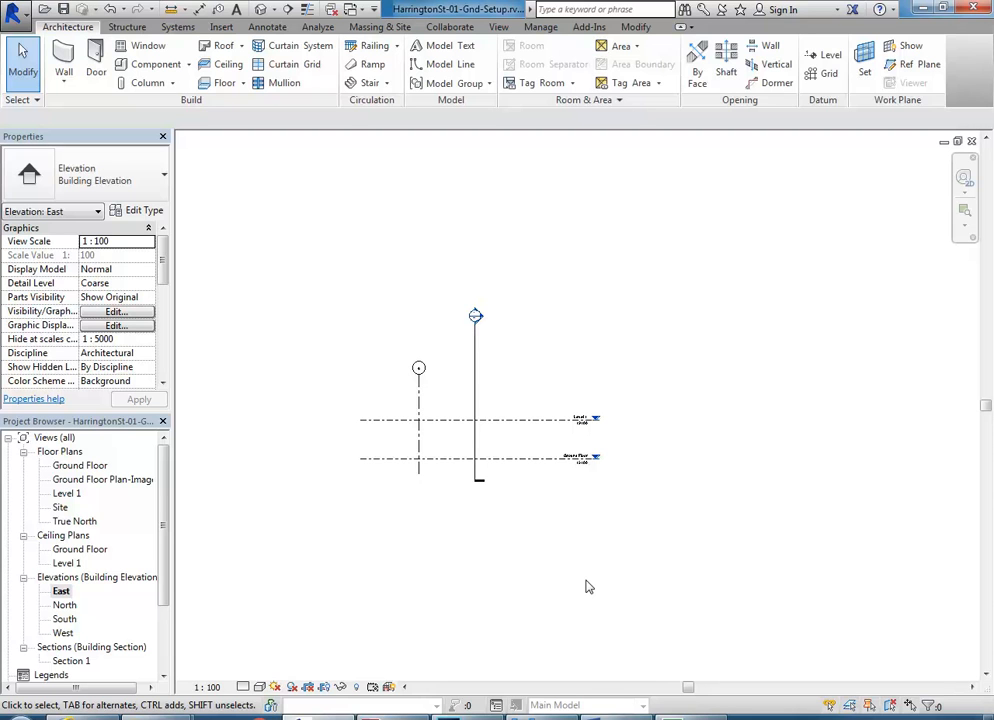
Extend Section 1's upper view boundary much higher above Level 1 and raise the section head to match it.
middle_drag(462, 380, 475, 425)
scroll(466, 437, up, 2)
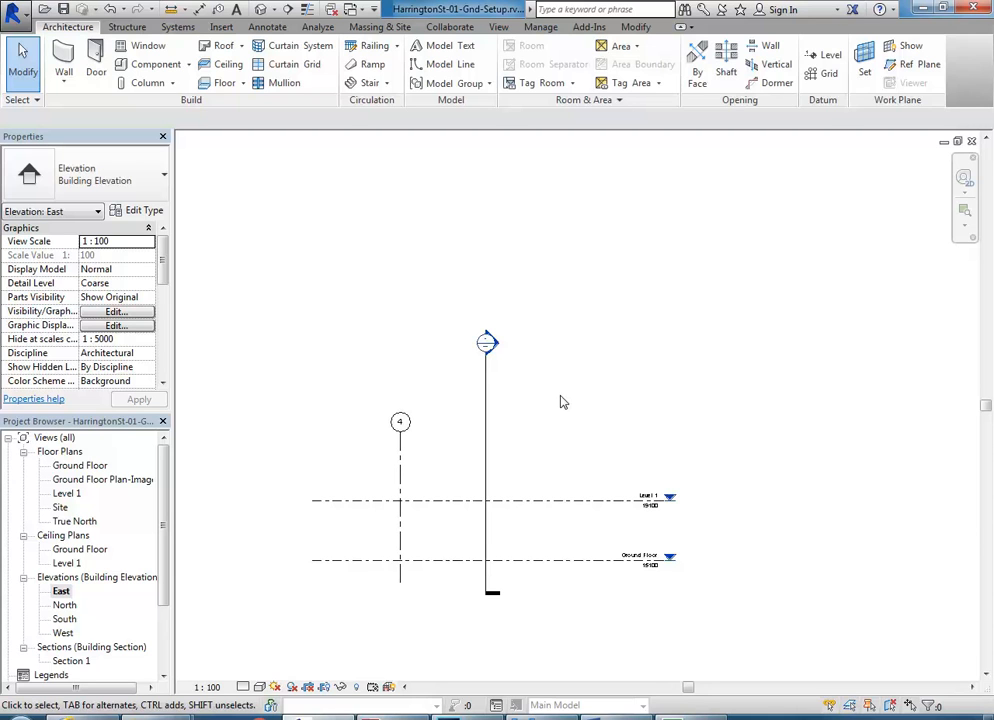
click(484, 441)
middle_drag(558, 367, 533, 385)
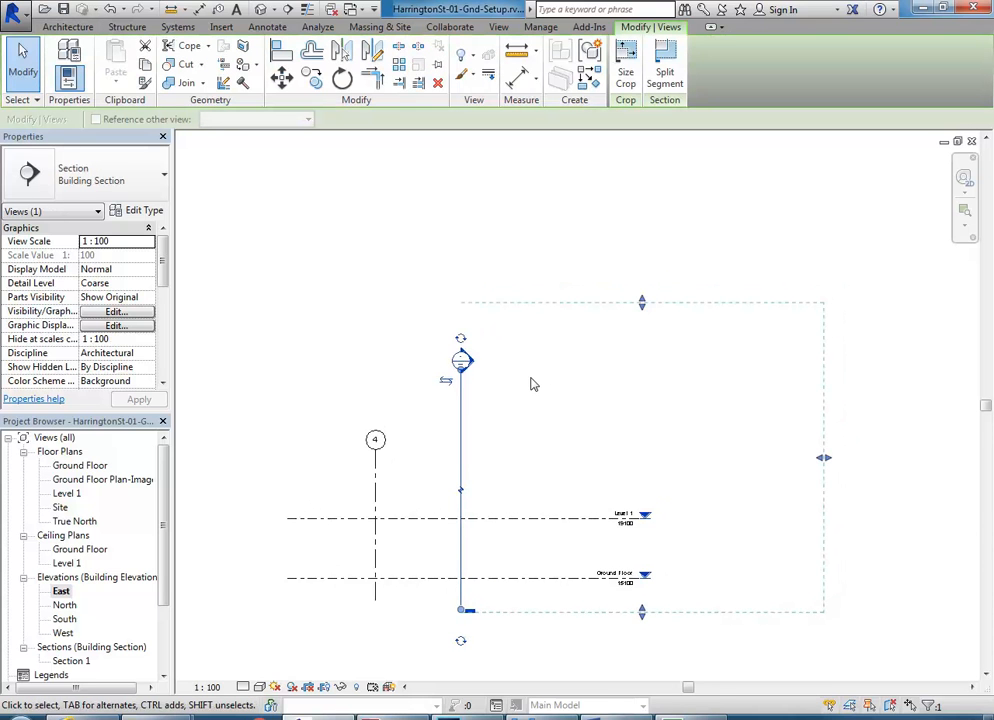
scroll(533, 385, down, 2)
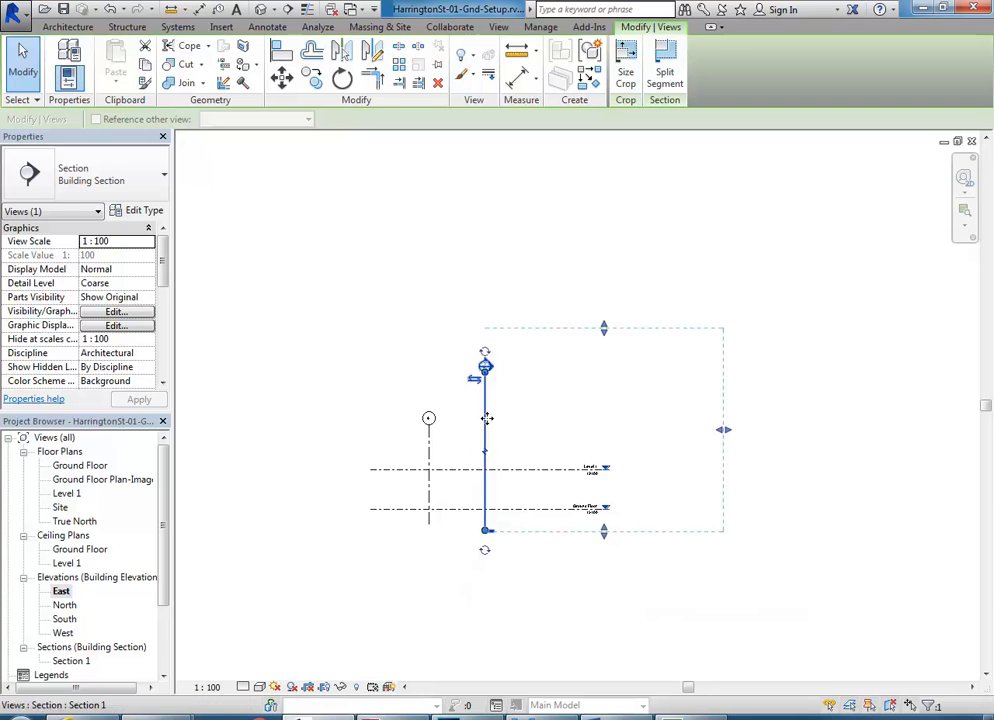
drag(603, 333, 604, 203)
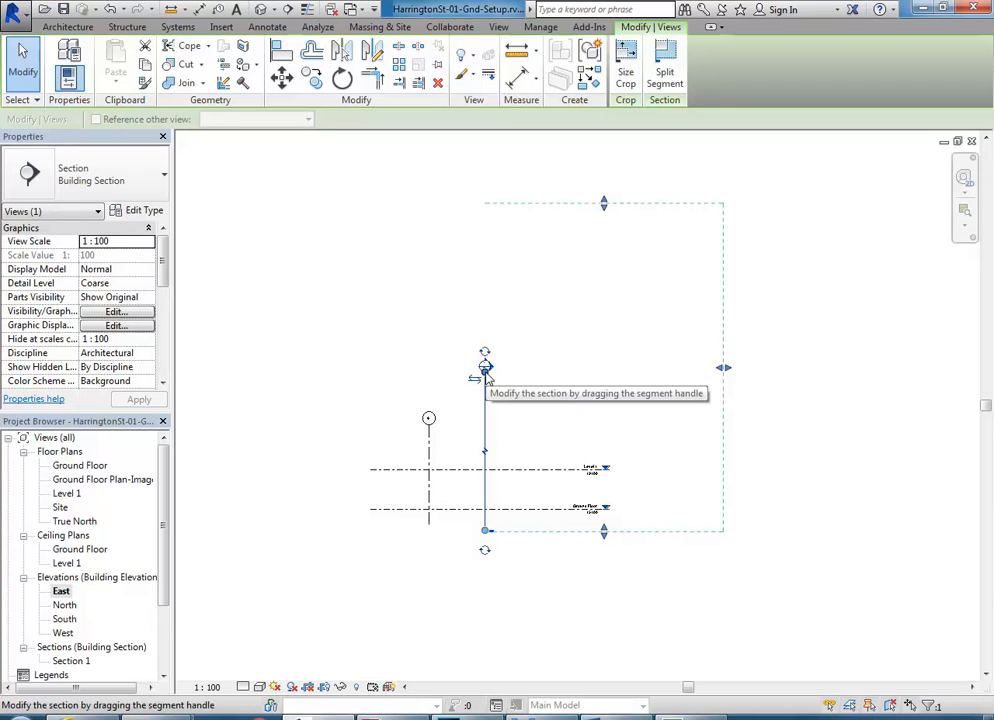
drag(487, 376, 485, 197)
click(485, 197)
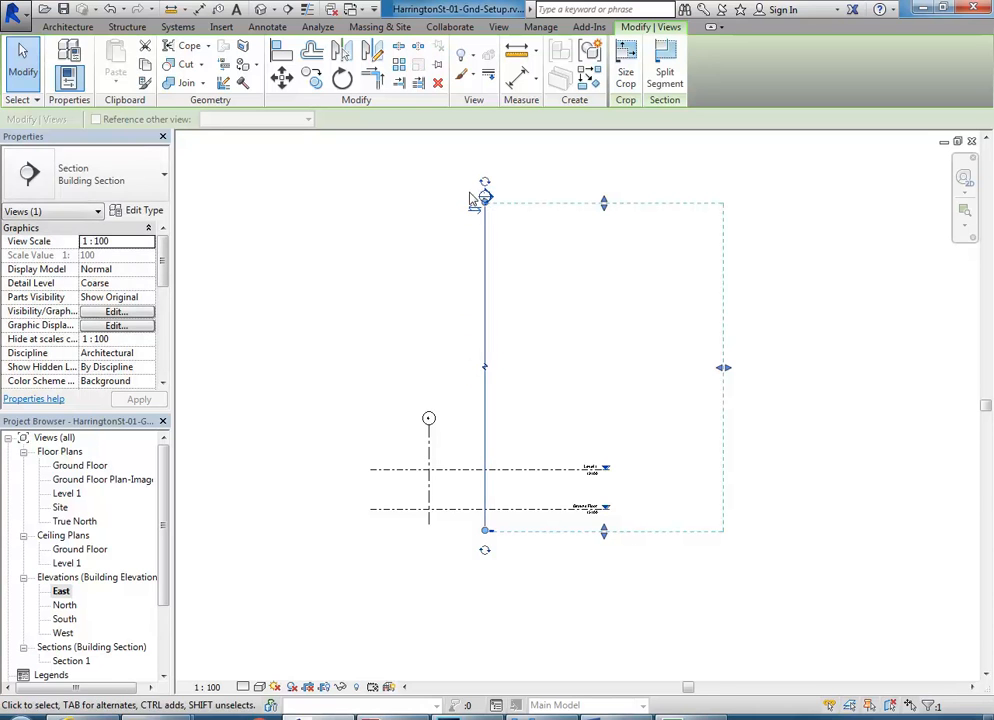
click(537, 360)
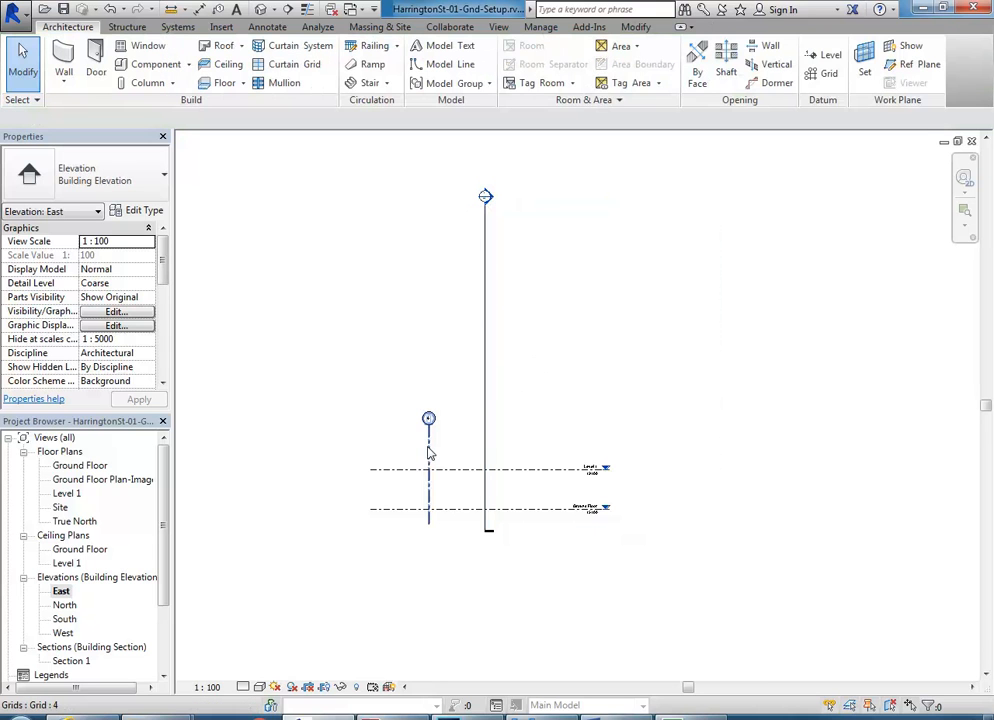
Raise the upper end of grid 4 in the East elevation to align with the Section 1 head.
click(428, 453)
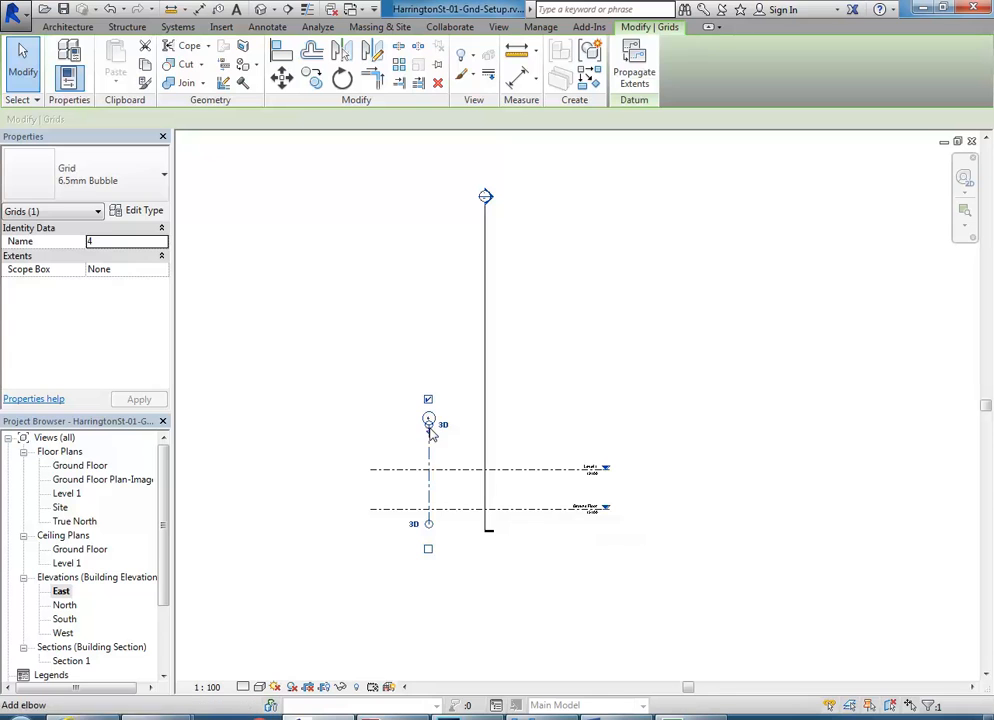
drag(429, 425, 428, 198)
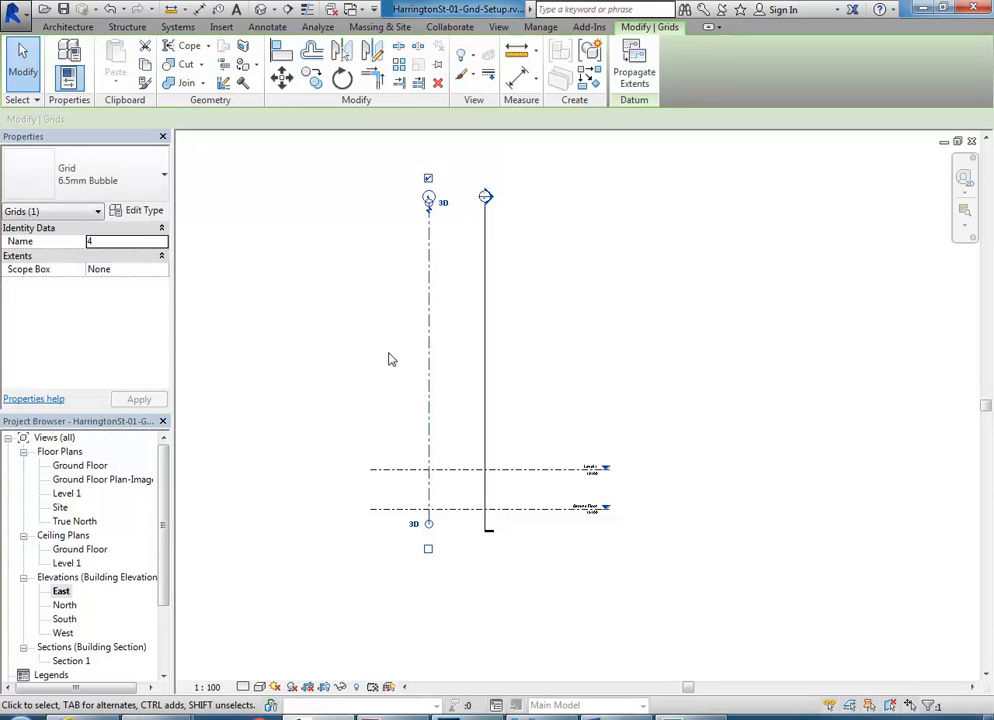
key(Escape)
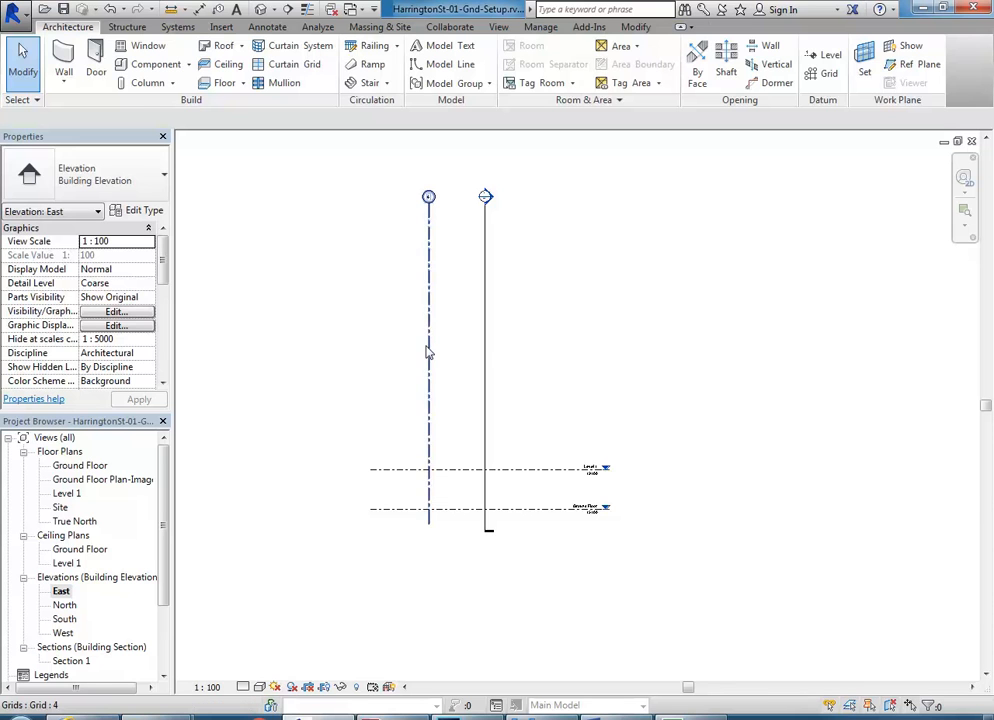
click(429, 351)
click(373, 336)
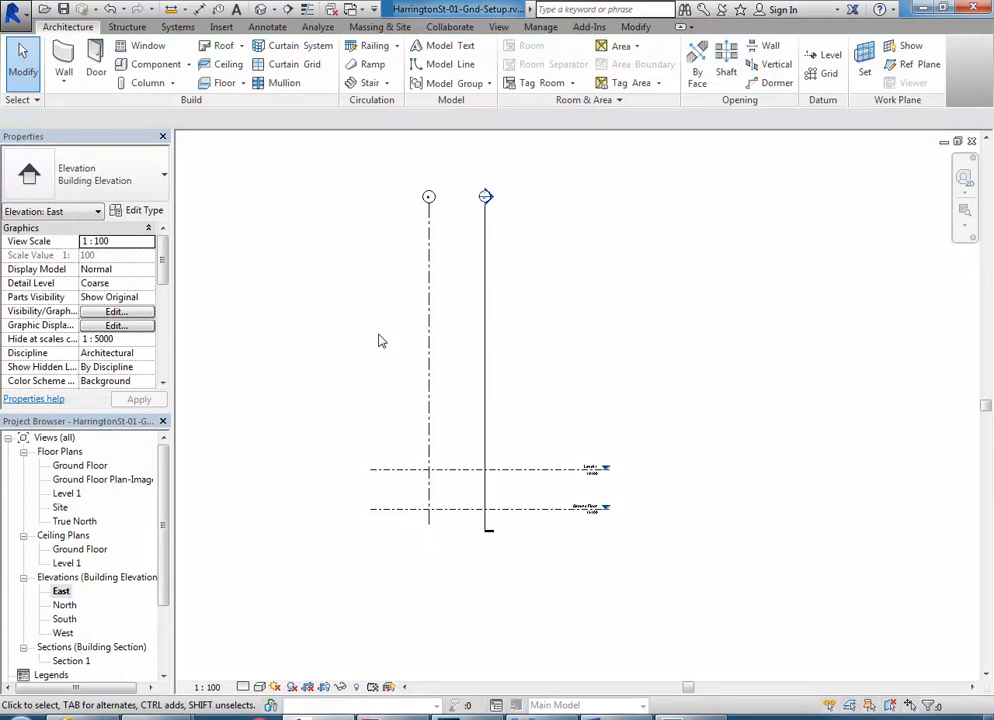
middle_drag(524, 486, 652, 529)
scroll(561, 506, up, 3)
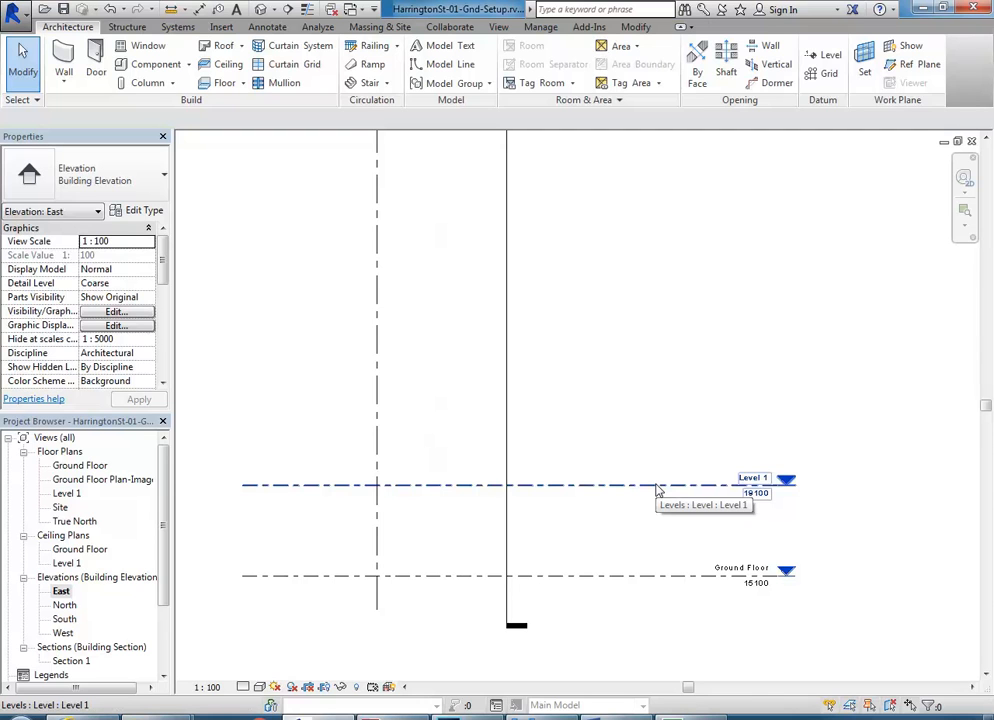
click(379, 438)
scroll(371, 452, down, 2)
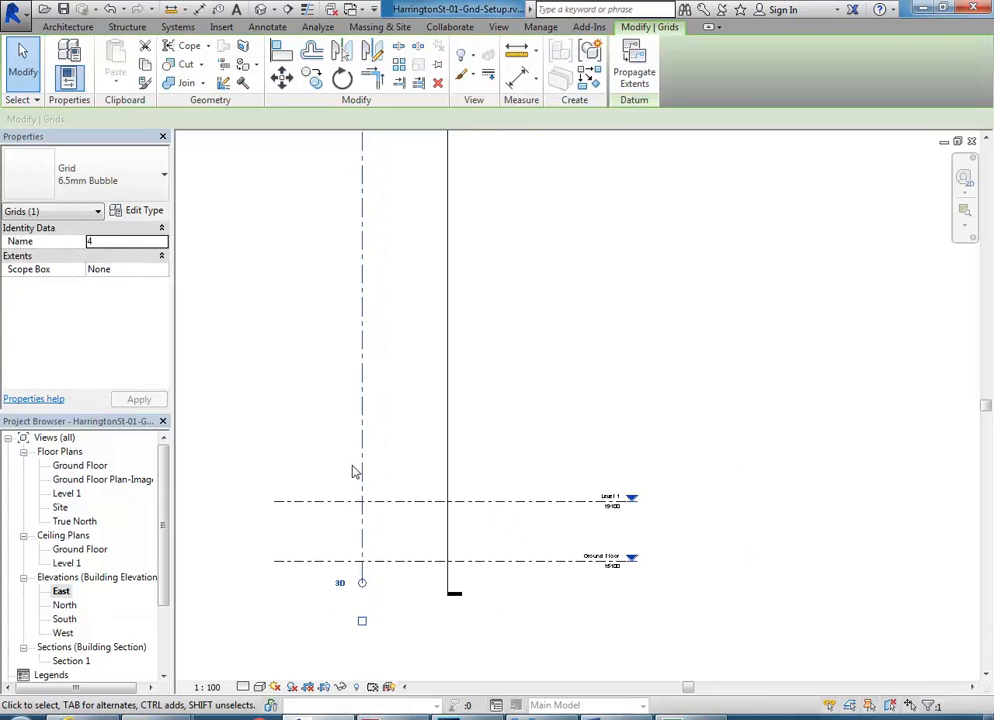
click(337, 470)
Open the North elevation and extend grids H, G, F and E from above Level 1 to just below Ground Floor.
double_click(64, 605)
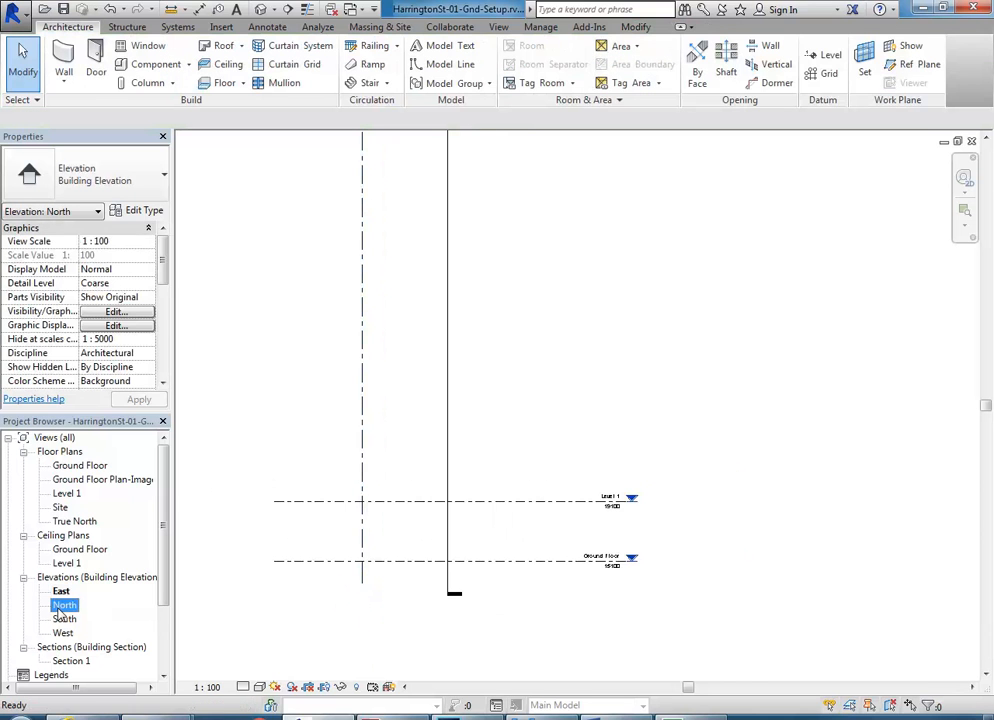
scroll(422, 464, down, 3)
middle_drag(422, 464, 475, 546)
scroll(402, 513, down, 4)
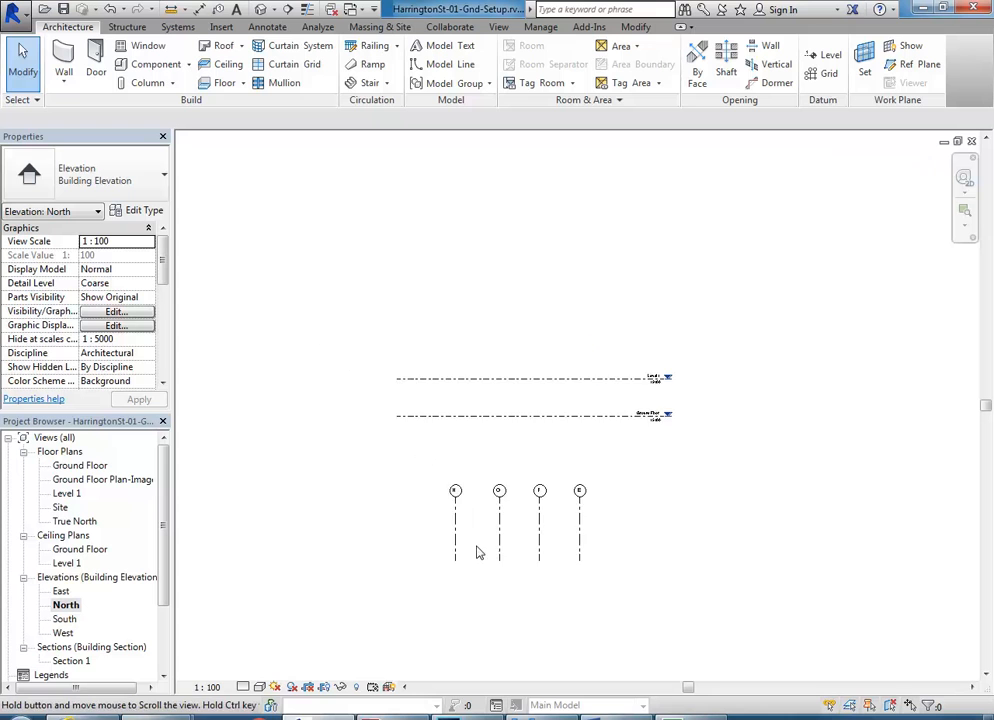
scroll(510, 538, up, 3)
click(418, 512)
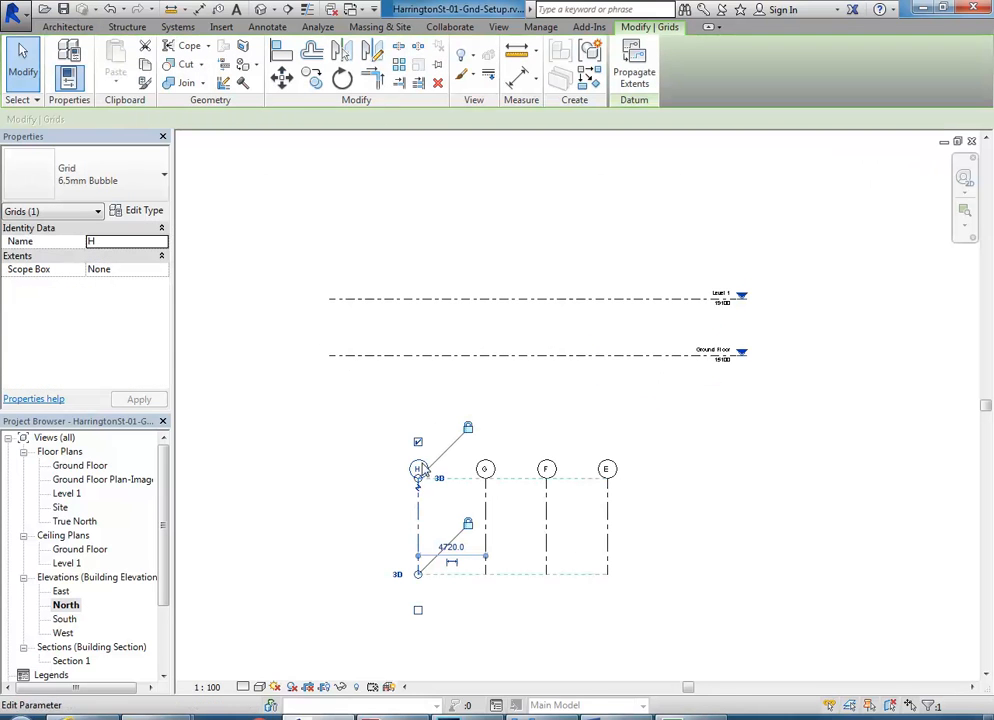
drag(424, 470, 418, 178)
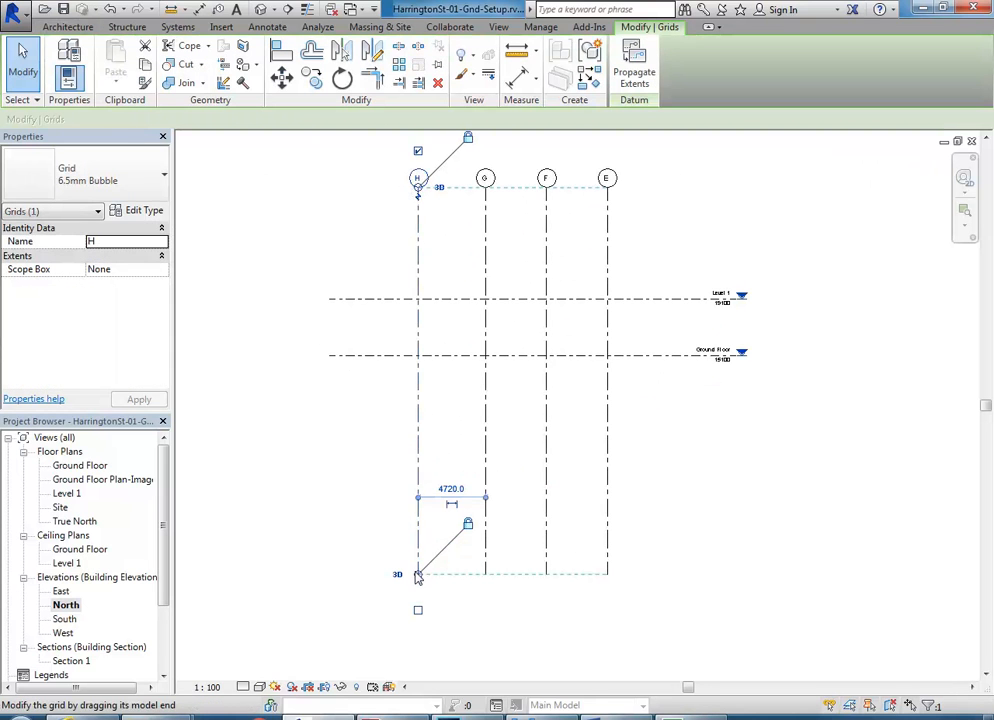
drag(415, 386, 415, 377)
Raise the bubble ends of grids H to E much higher above Level 1 to leave room for more floors.
scroll(418, 385, down, 1)
middle_drag(427, 423, 420, 588)
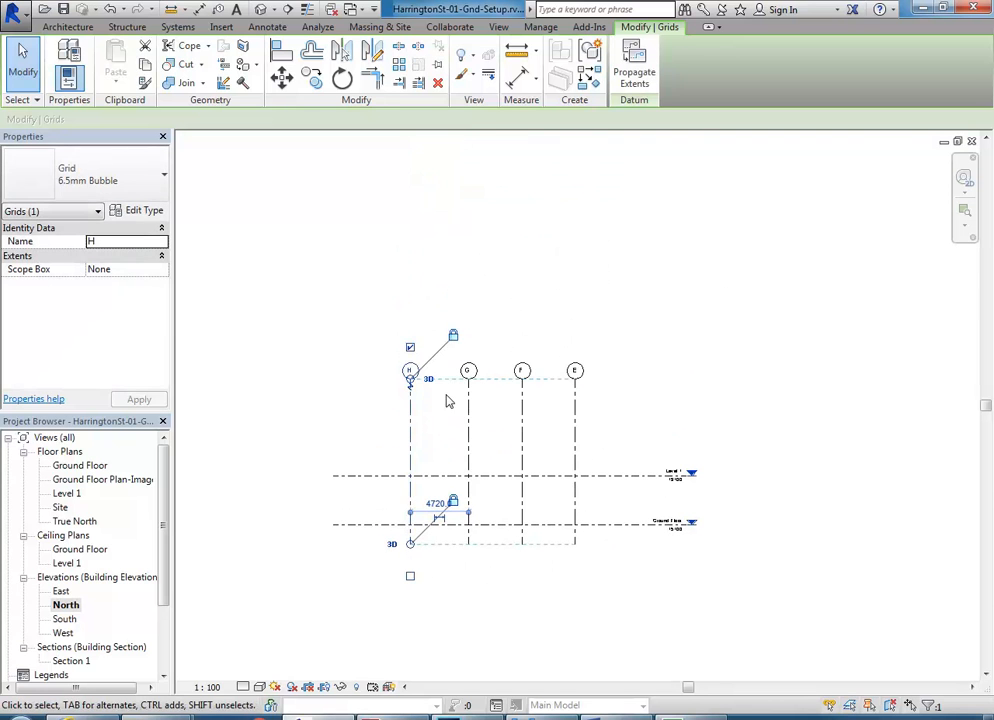
drag(412, 376, 407, 279)
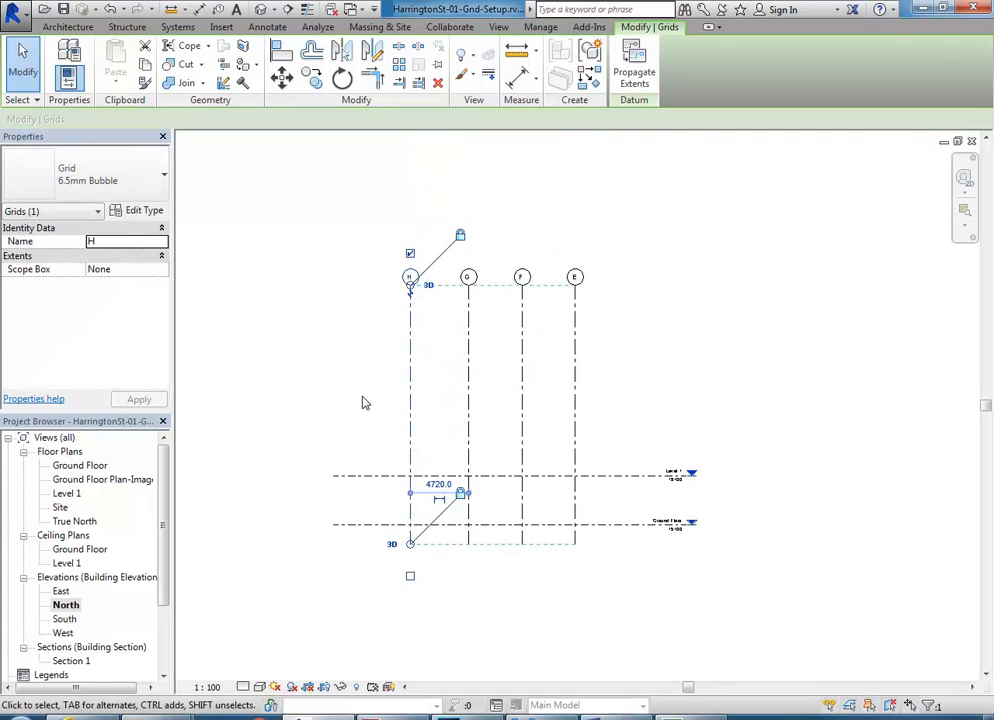
click(396, 461)
scroll(396, 461, up, 3)
scroll(396, 461, down, 1)
middle_drag(396, 461, 389, 459)
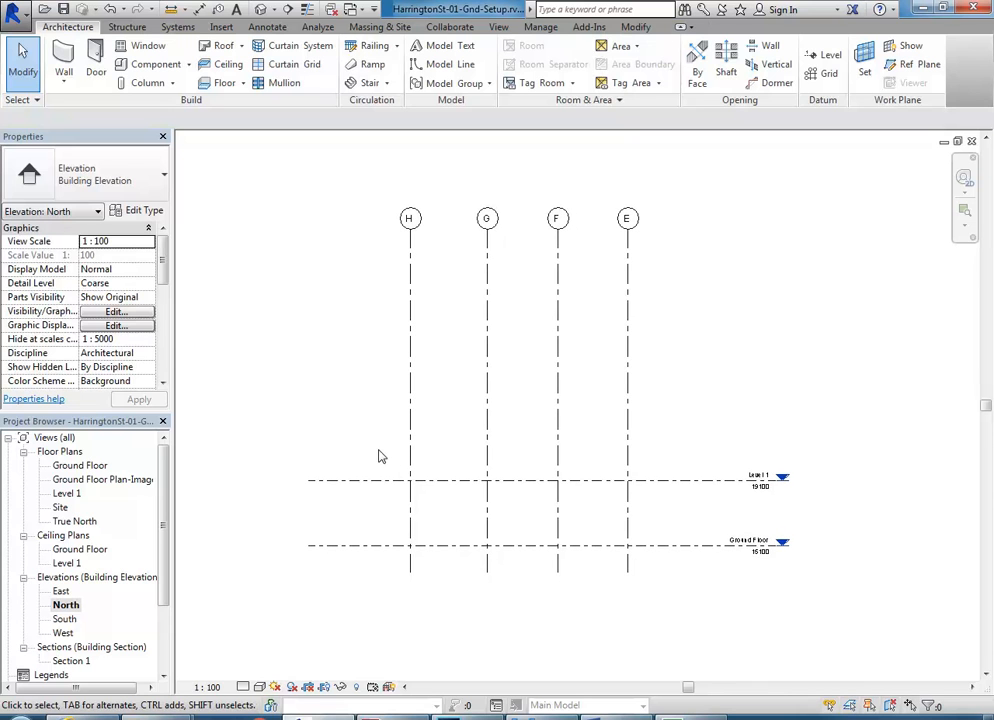
Switch to 3046.pdf in Adobe Acrobat Pro and reduce its window to half of the screen.
middle_drag(683, 515, 532, 497)
scroll(532, 497, up, 4)
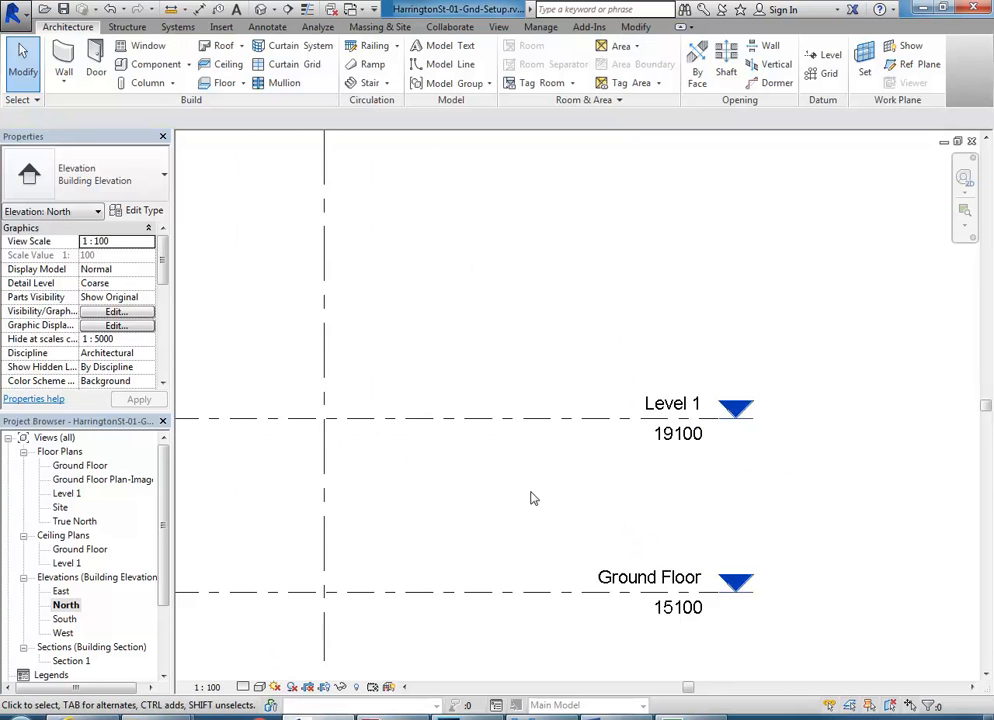
scroll(532, 497, up, 1)
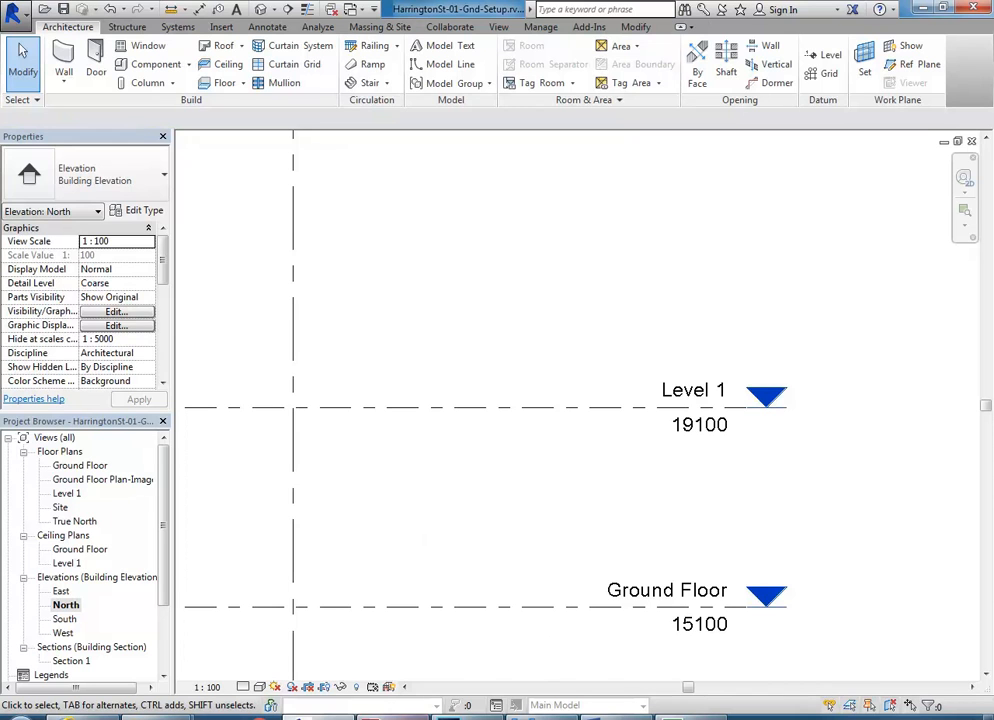
click(390, 717)
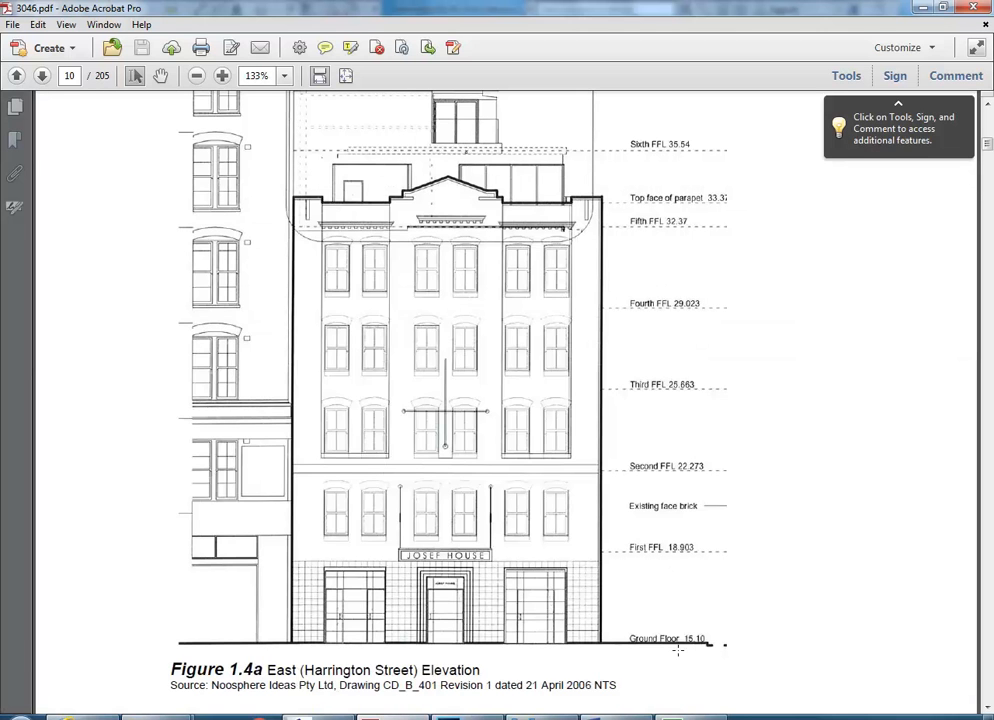
click(942, 8)
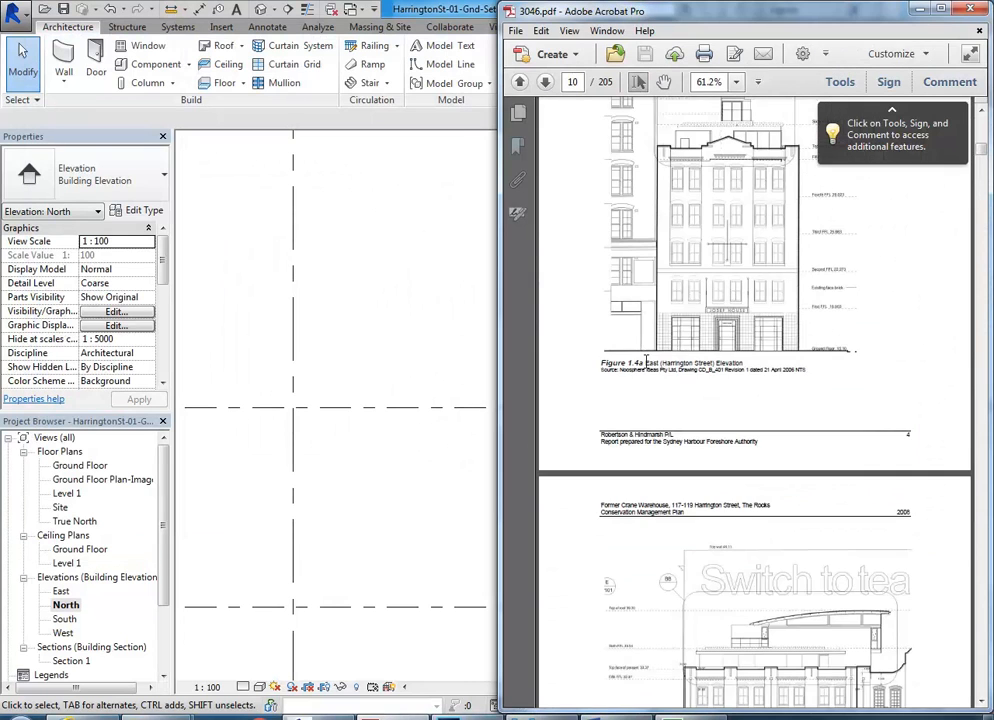
Enlarge the Harrington Street elevation to 150% and show the floor level labels from Ground Floor to Sixth FFL.
ctrl+scroll(867, 284, up, 4)
ctrl+scroll(843, 265, up, 3)
ctrl+scroll(792, 377, down, 3)
scroll(760, 376, up, 3)
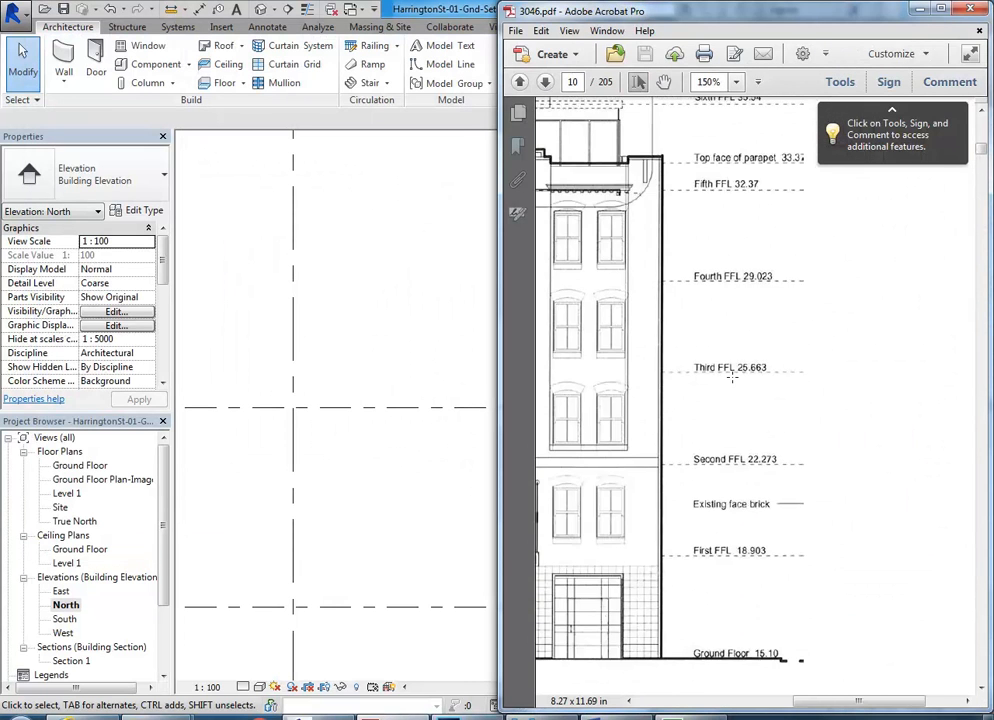
scroll(732, 377, up, 1)
scroll(732, 377, down, 1)
click(982, 111)
click(982, 111)
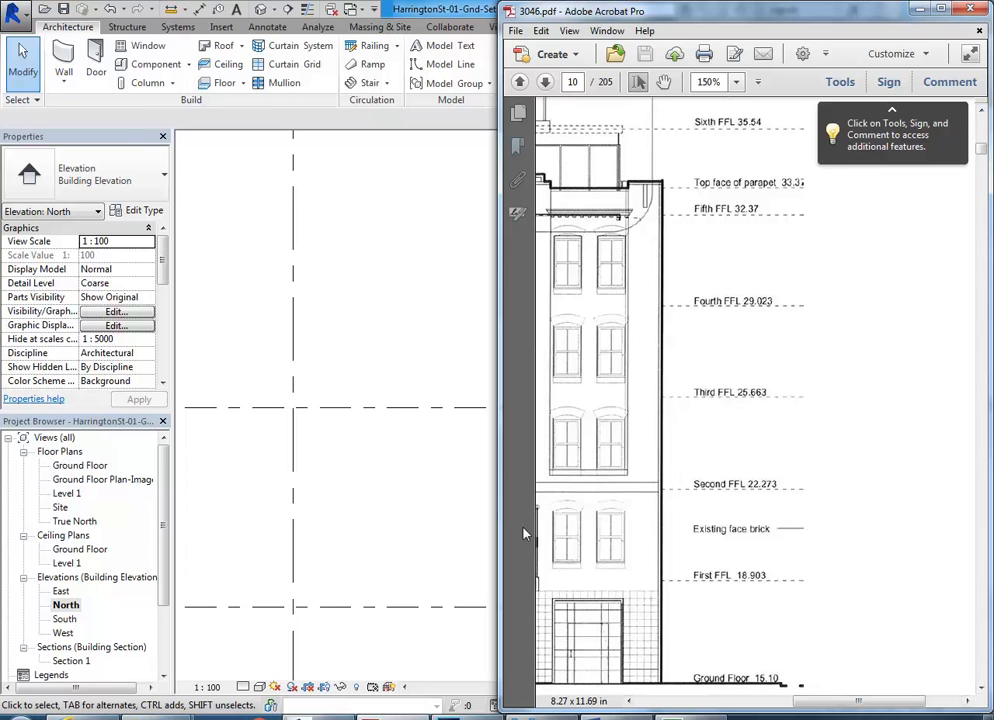
Switch to Revit, fit its window beside the PDF's level labels, and show the Ground Floor and Level 1 heads.
click(408, 303)
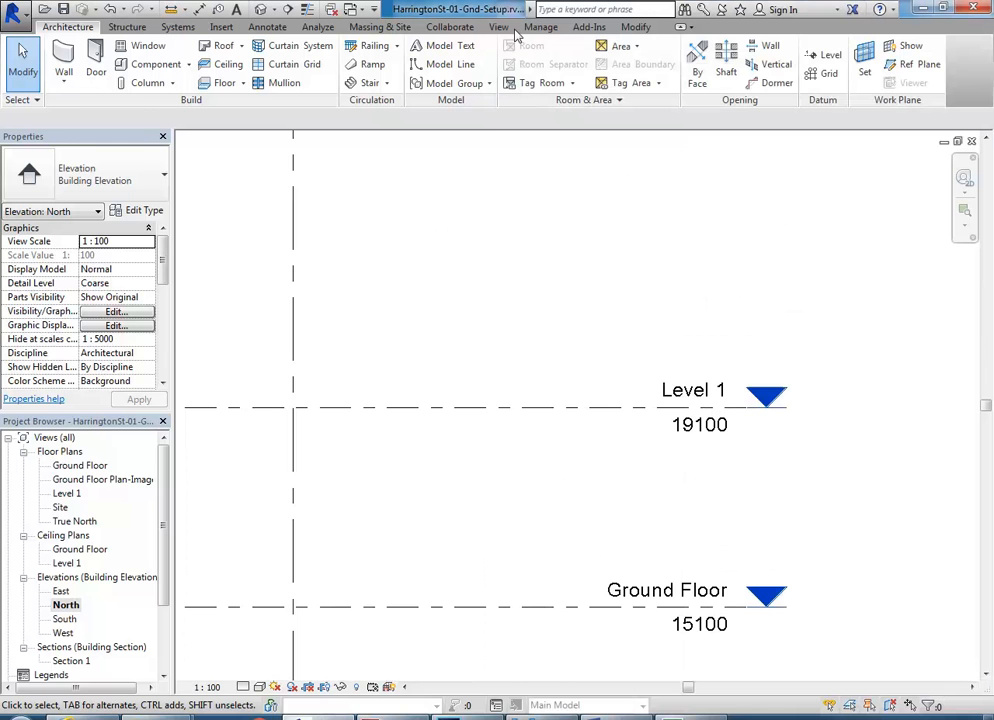
click(957, 8)
drag(242, 20, 2, 18)
drag(493, 433, 647, 433)
middle_drag(464, 458, 284, 515)
middle_drag(390, 528, 366, 524)
scroll(434, 531, up, 1)
middle_drag(434, 531, 402, 523)
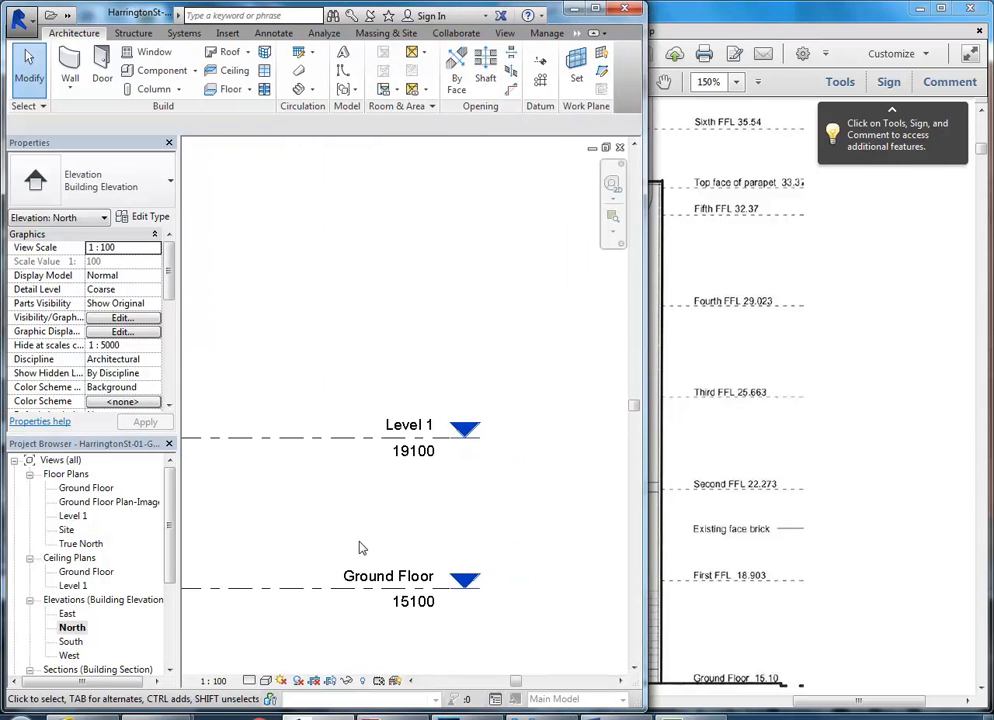
Rename Level 1 as "Level 1 FFL" and rename its corresponding views as well.
click(405, 437)
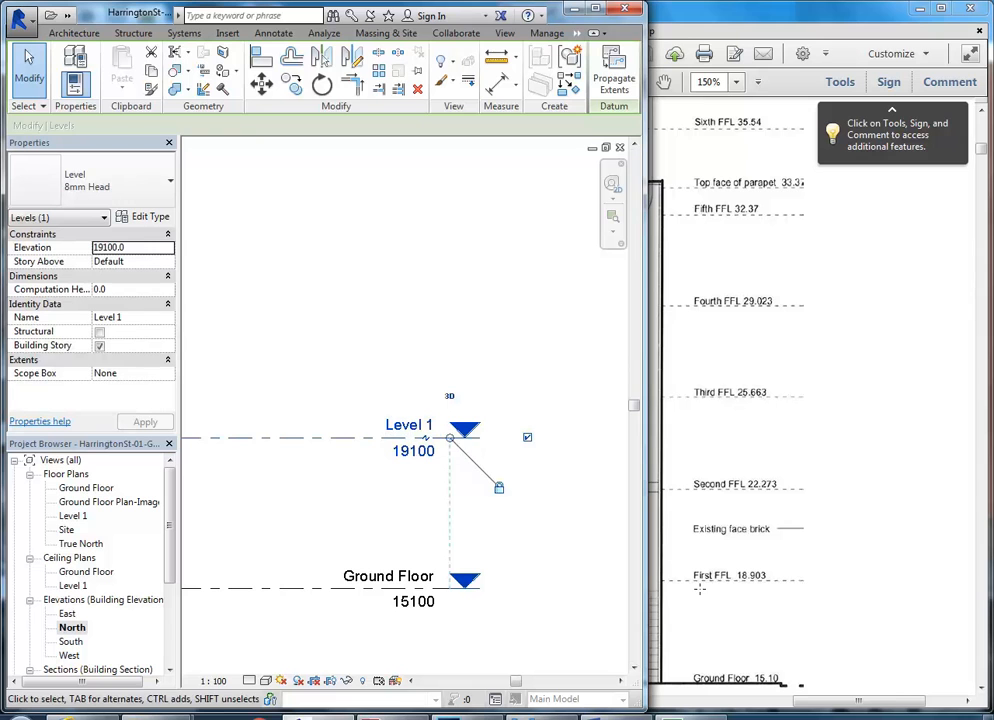
click(410, 424)
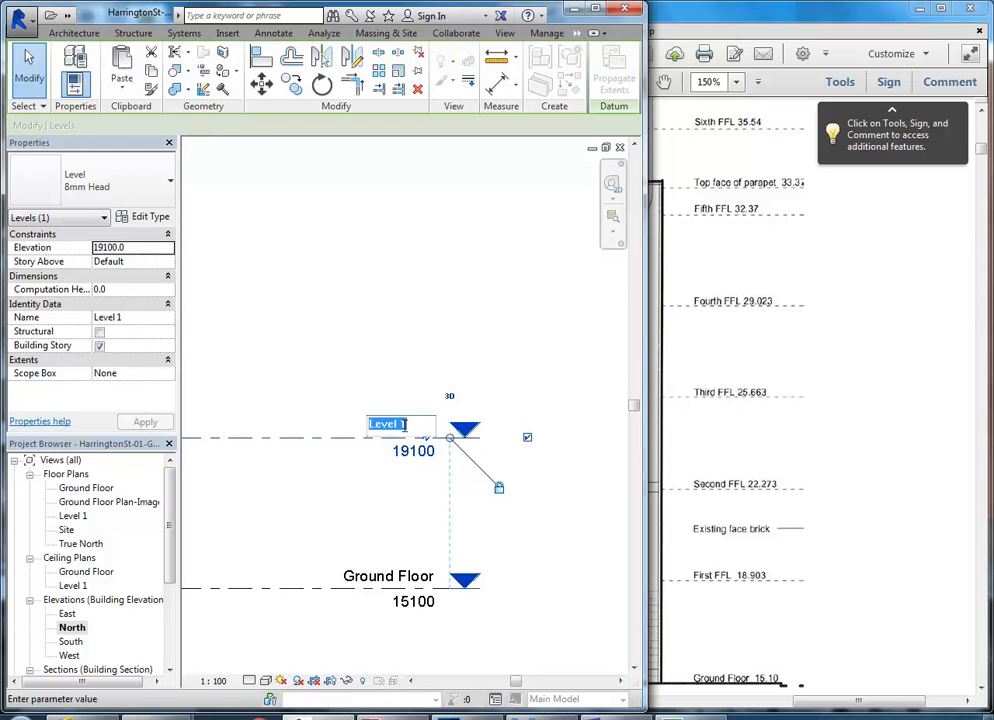
click(413, 422)
text(FFL)
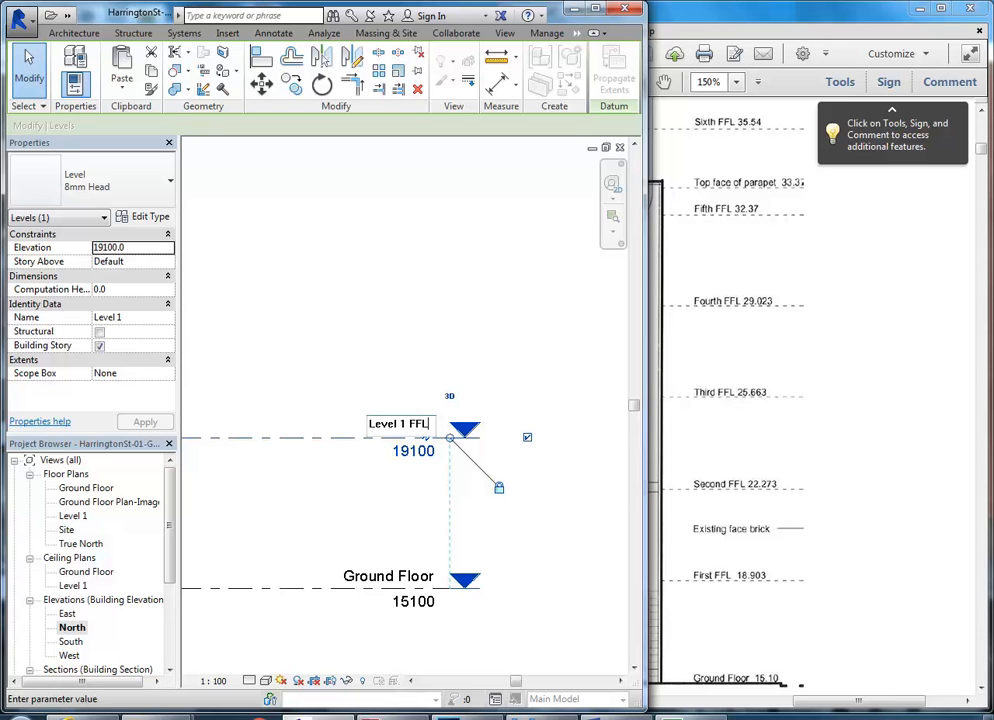
key(Return)
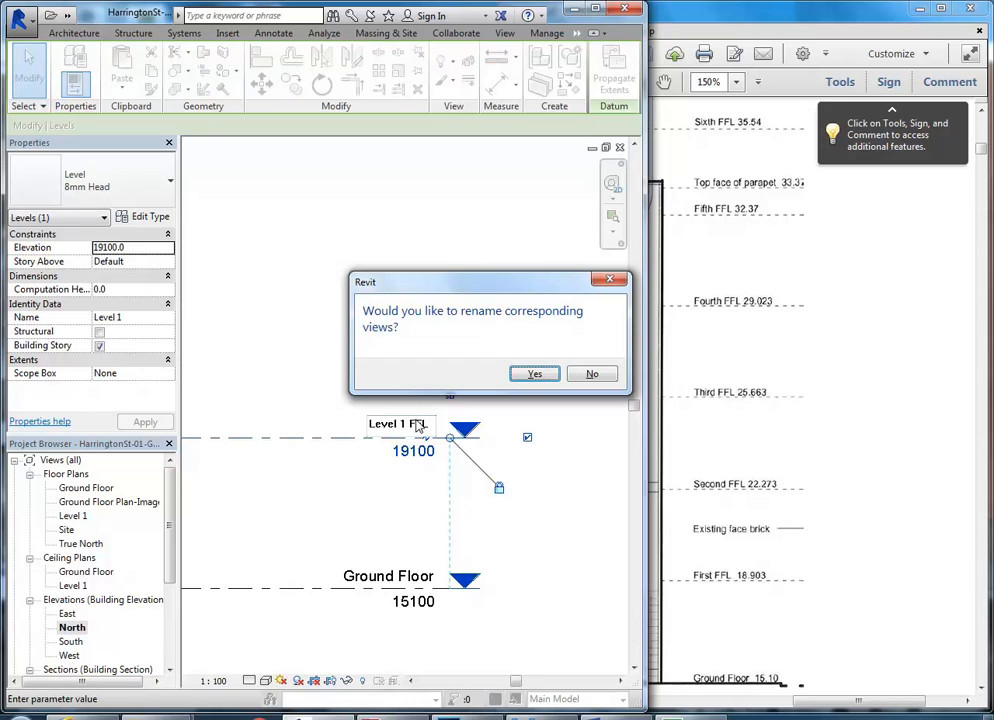
click(532, 376)
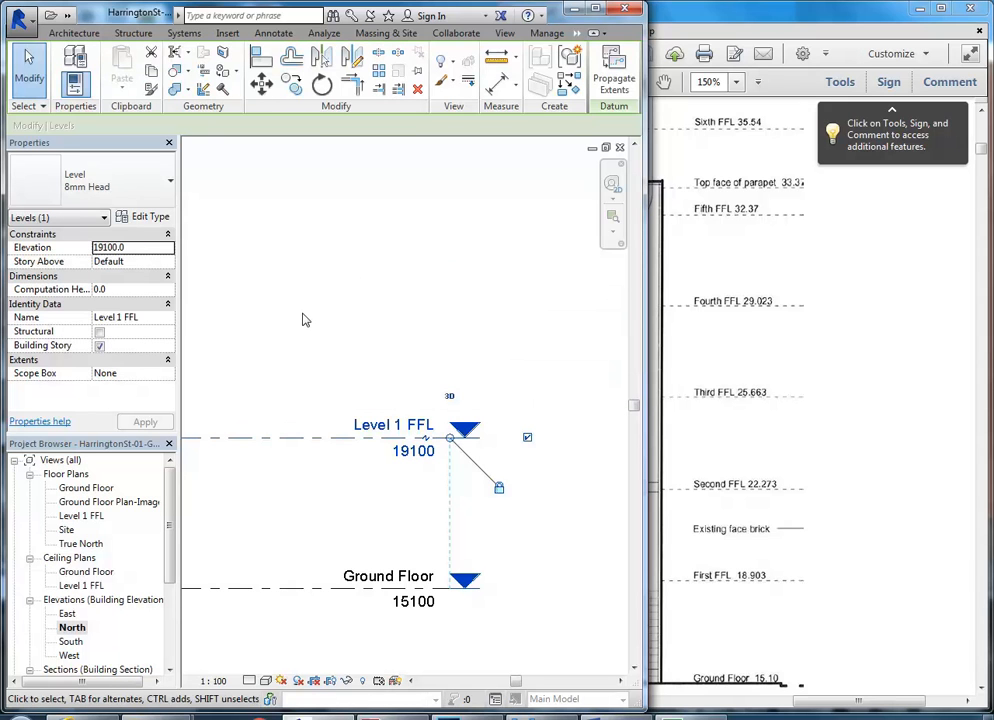
click(305, 320)
click(360, 432)
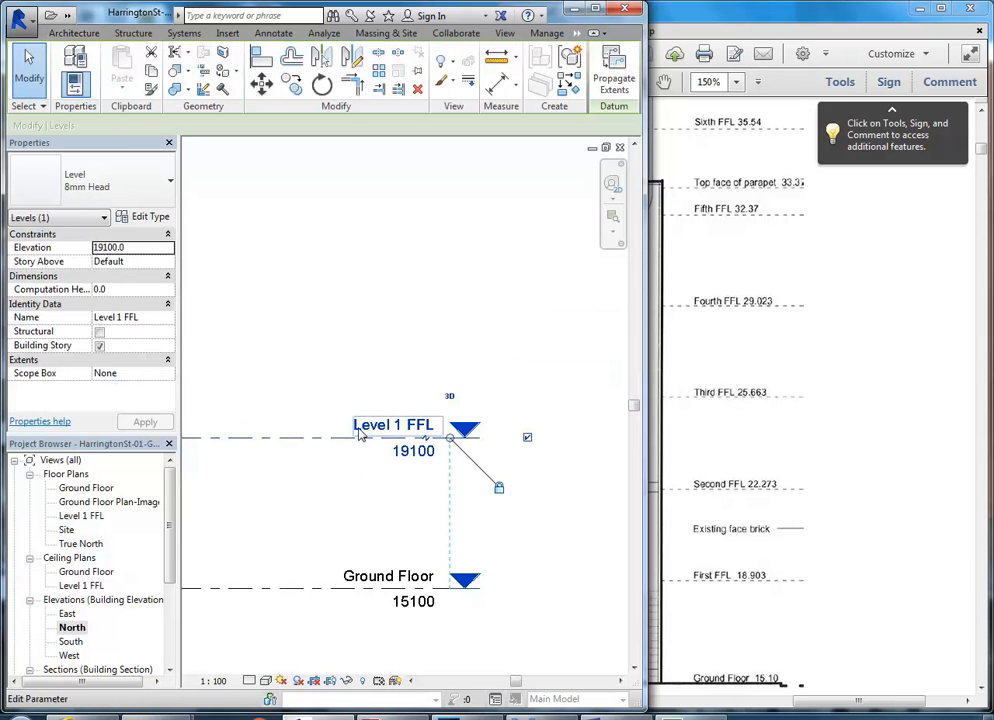
click(349, 542)
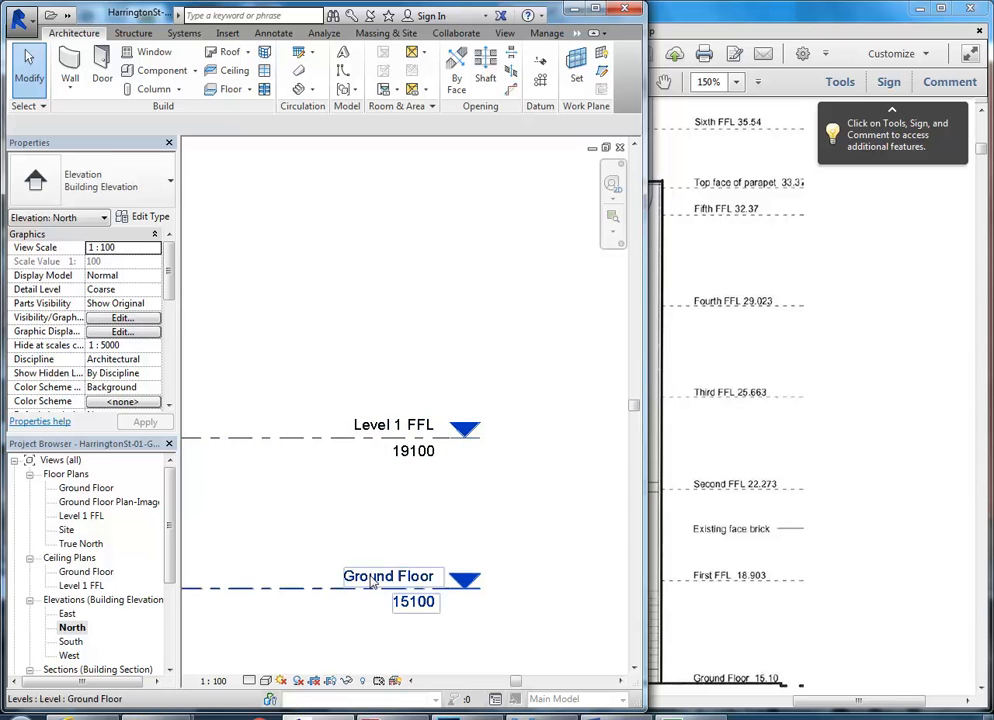
click(349, 590)
click(348, 577)
click(348, 576)
text(01)
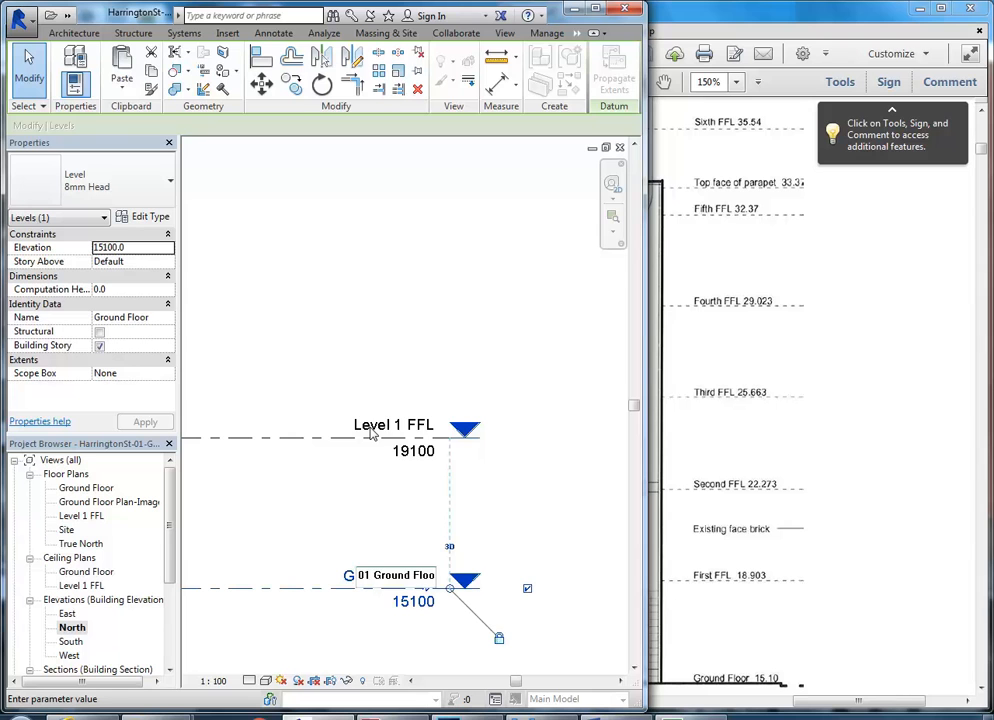
key(Escape)
click(337, 510)
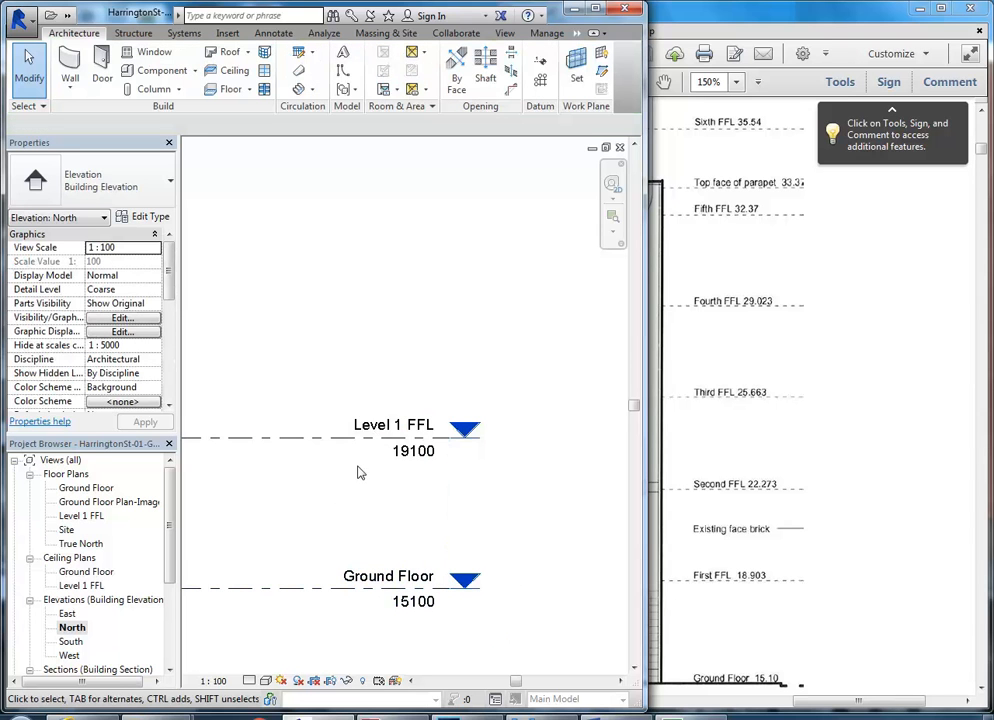
Set the elevation of Level 1 FFL to 18903 to match First FFL in the PDF.
click(364, 437)
click(370, 505)
scroll(372, 507, up, 1)
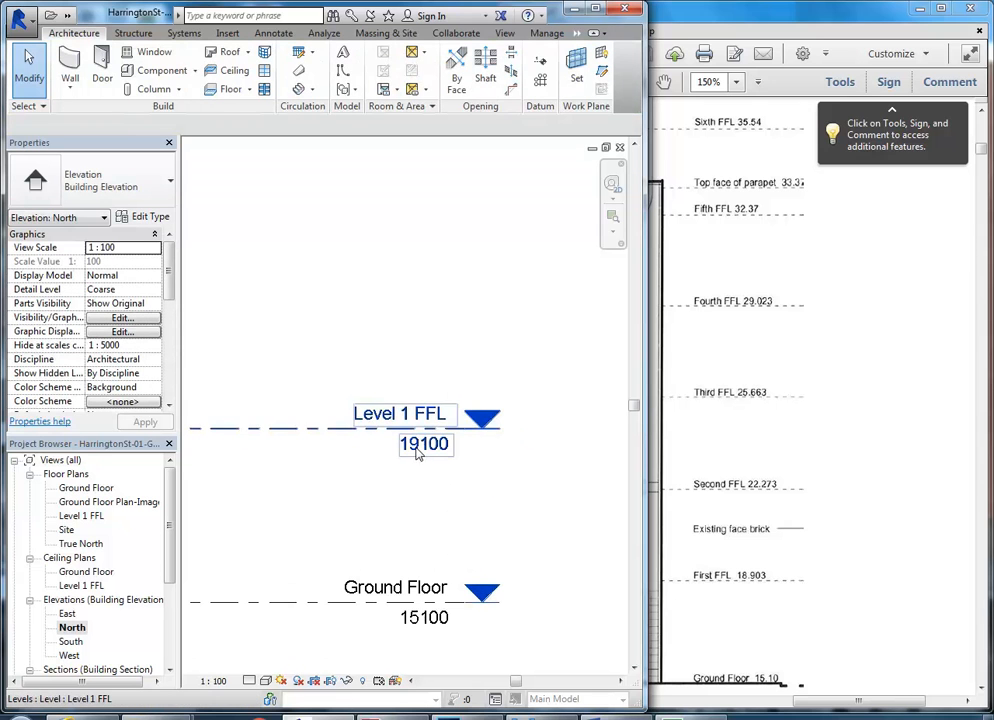
click(424, 444)
click(424, 444)
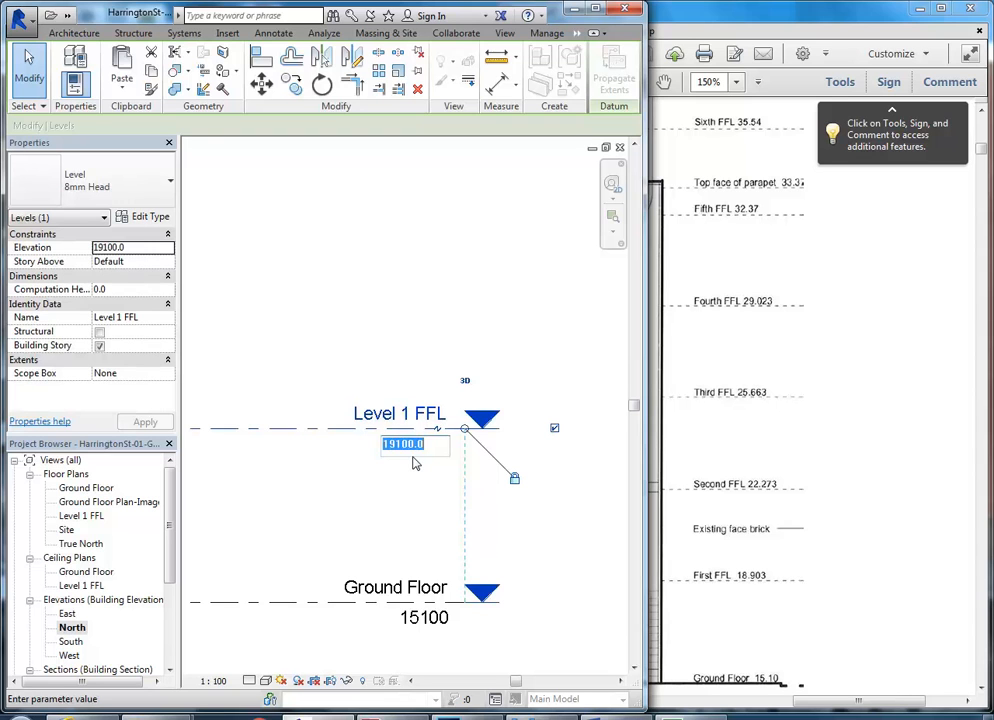
text(18903)
key(Return)
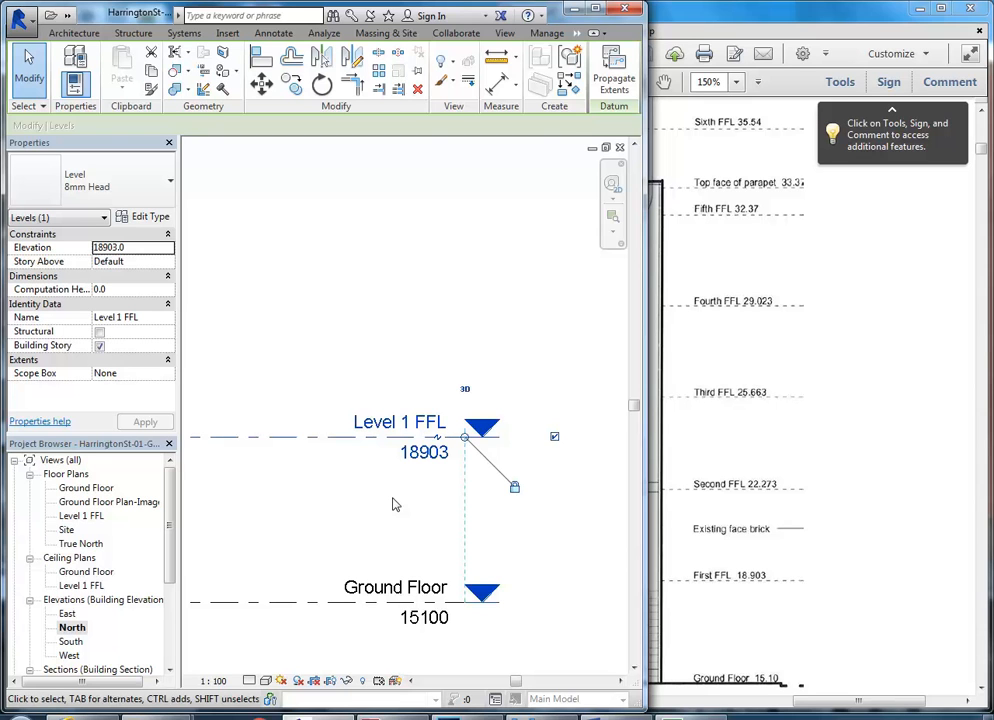
click(396, 505)
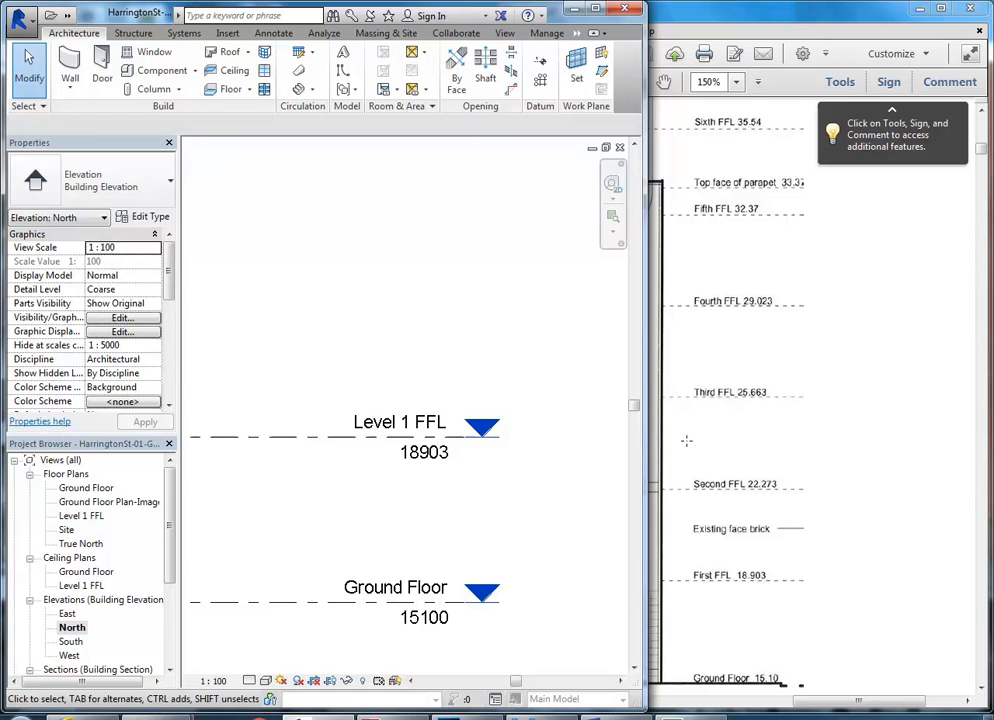
scroll(459, 375, down, 5)
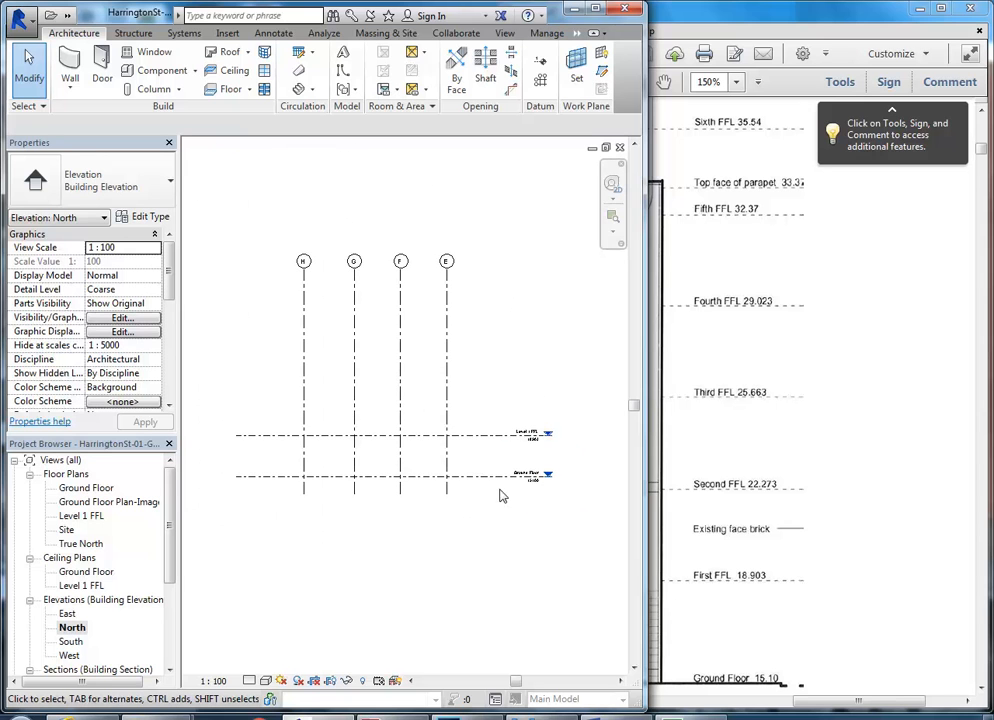
scroll(507, 447, up, 2)
scroll(507, 447, down, 2)
mouse_move(508, 444)
middle_down()
mouse_move(519, 501)
mouse_move(505, 463)
middle_up()
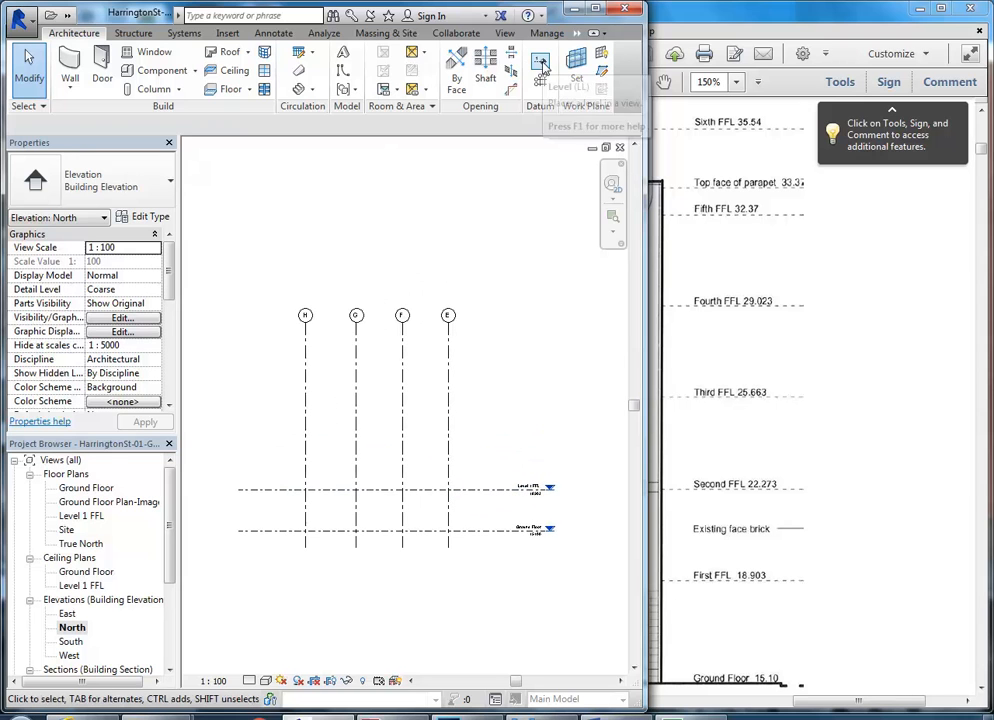
scroll(470, 476, up, 2)
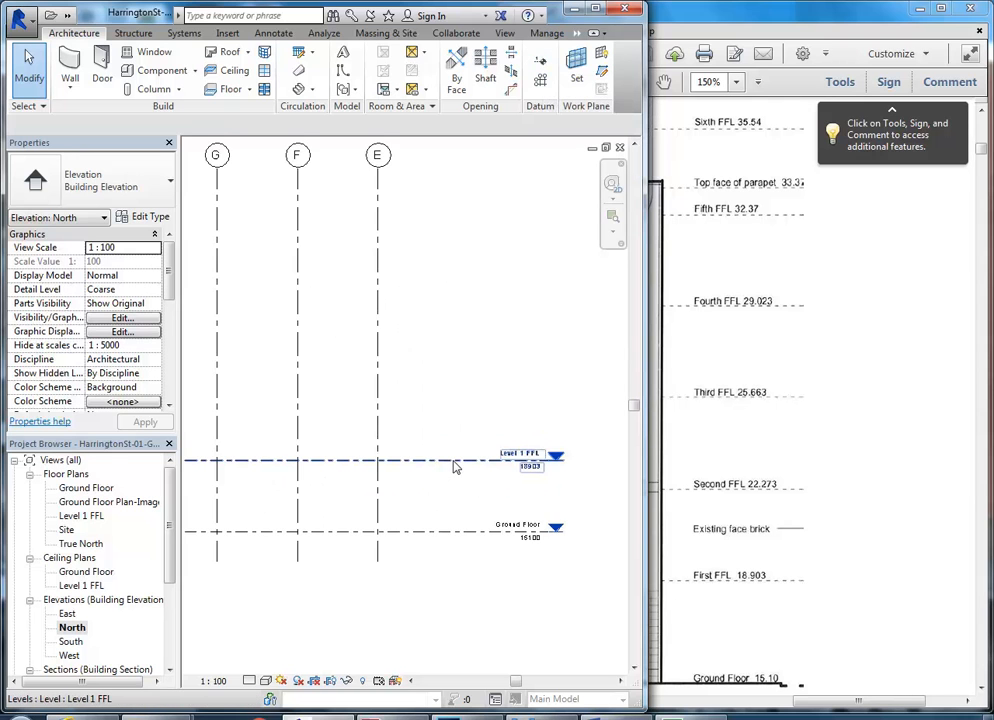
click(455, 467)
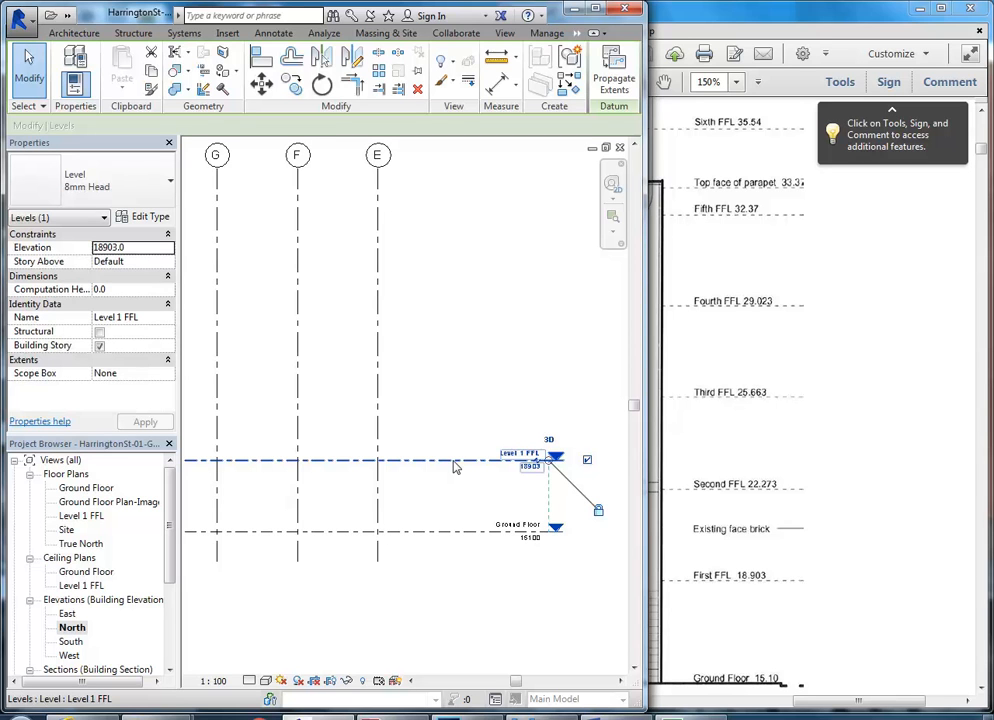
click(459, 381)
Draw a new level about 3700 mm above Level 1 FFL in the North elevation, aligned with the existing level ends.
scroll(466, 394, down, 1)
middle_drag(474, 405, 530, 450)
scroll(521, 426, down, 1)
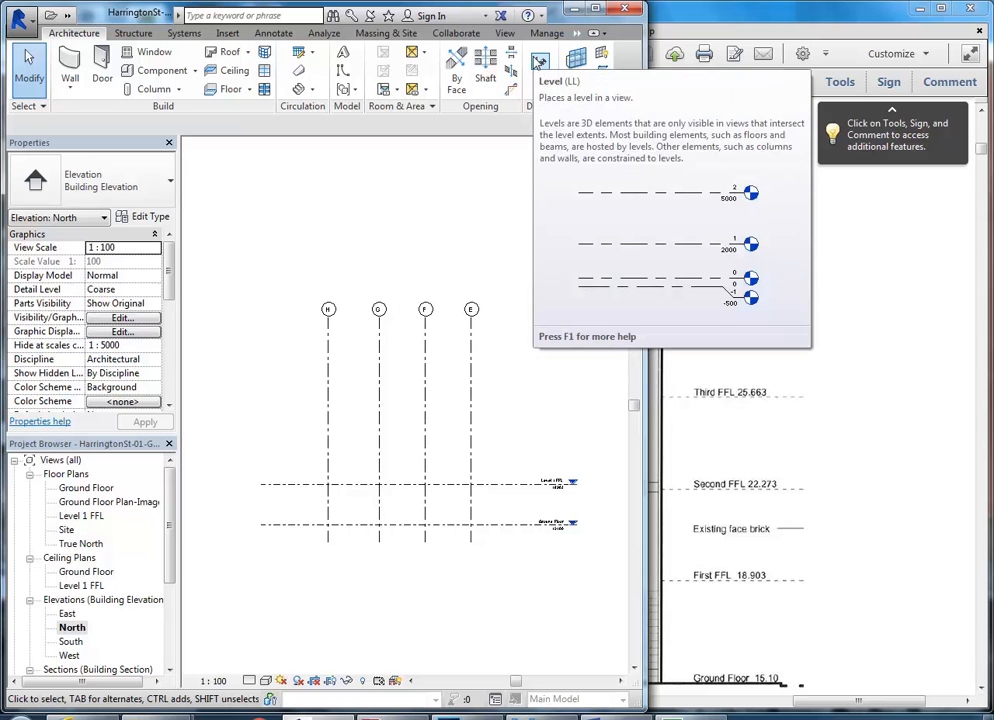
click(537, 62)
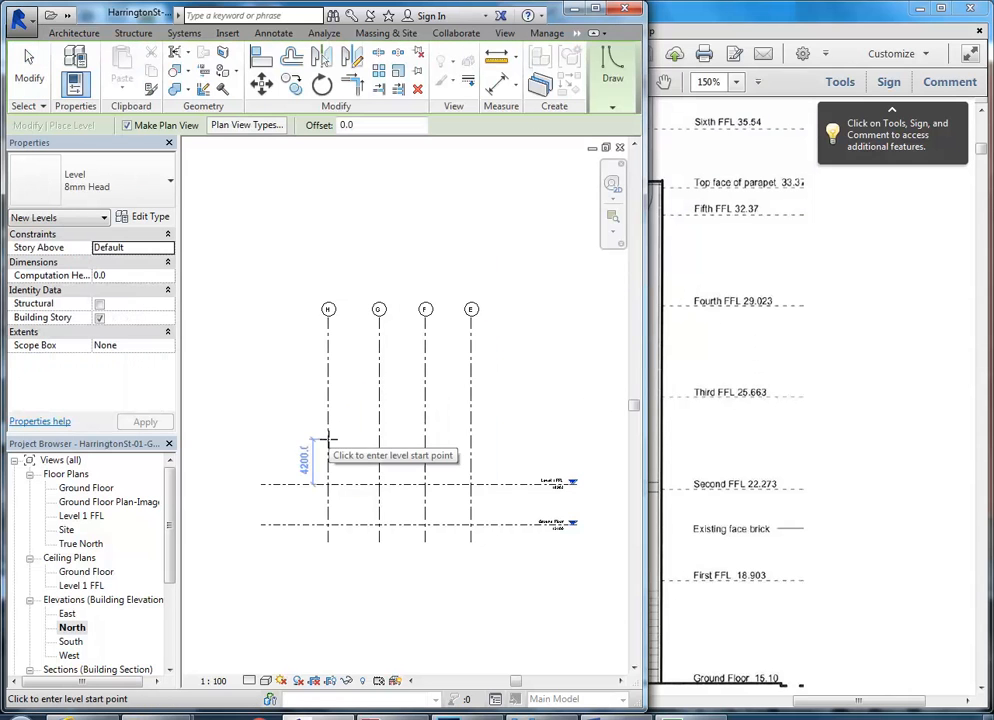
click(261, 444)
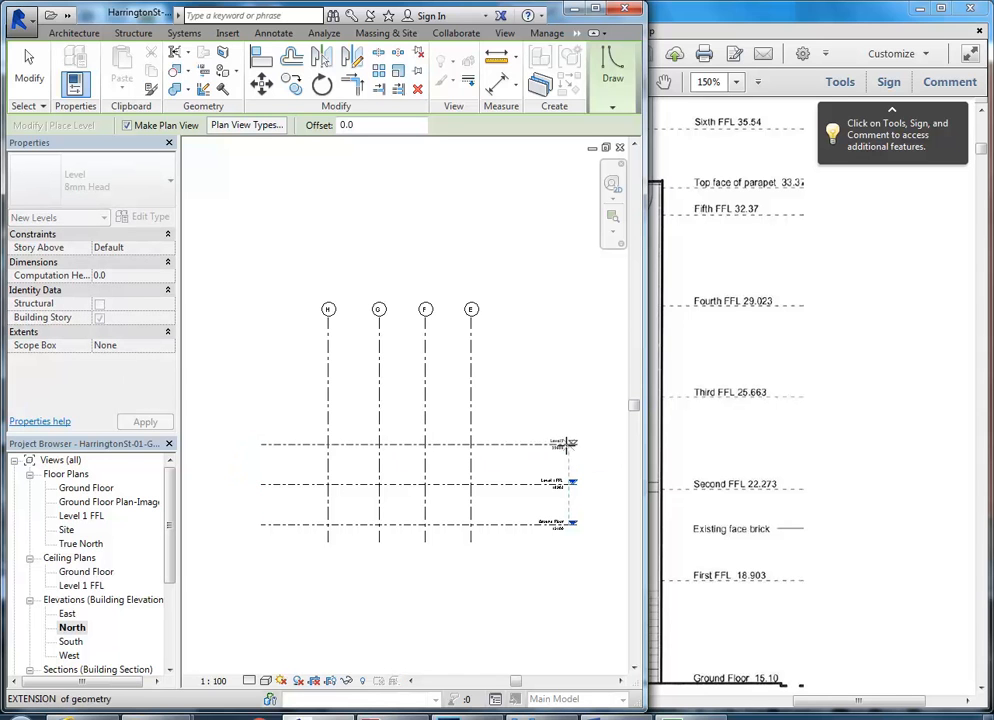
click(567, 443)
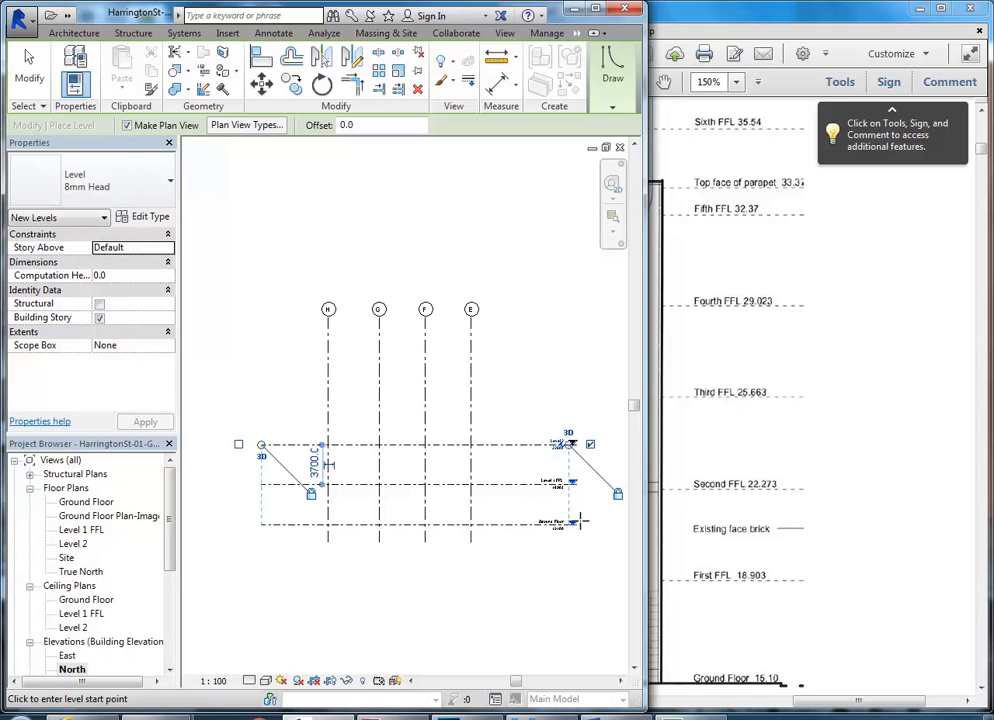
Examine the new Level 2 head and elevation together with the Level 1 FFL and Ground Floor heads.
middle_drag(560, 444, 486, 428)
scroll(484, 450, up, 5)
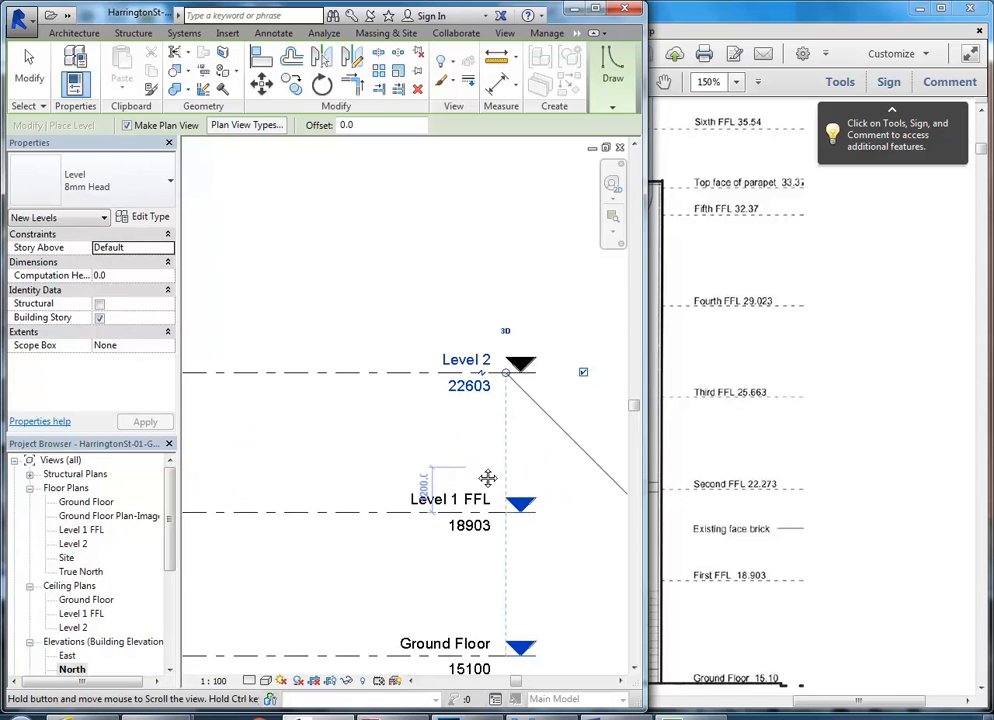
middle_drag(487, 478, 490, 450)
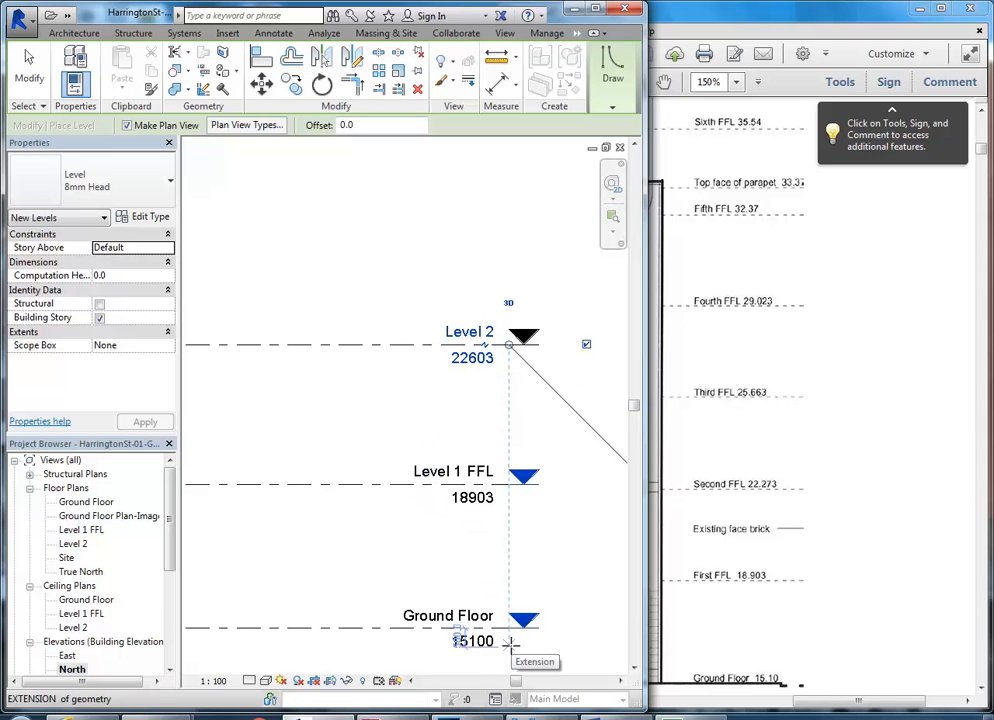
click(456, 365)
click(458, 333)
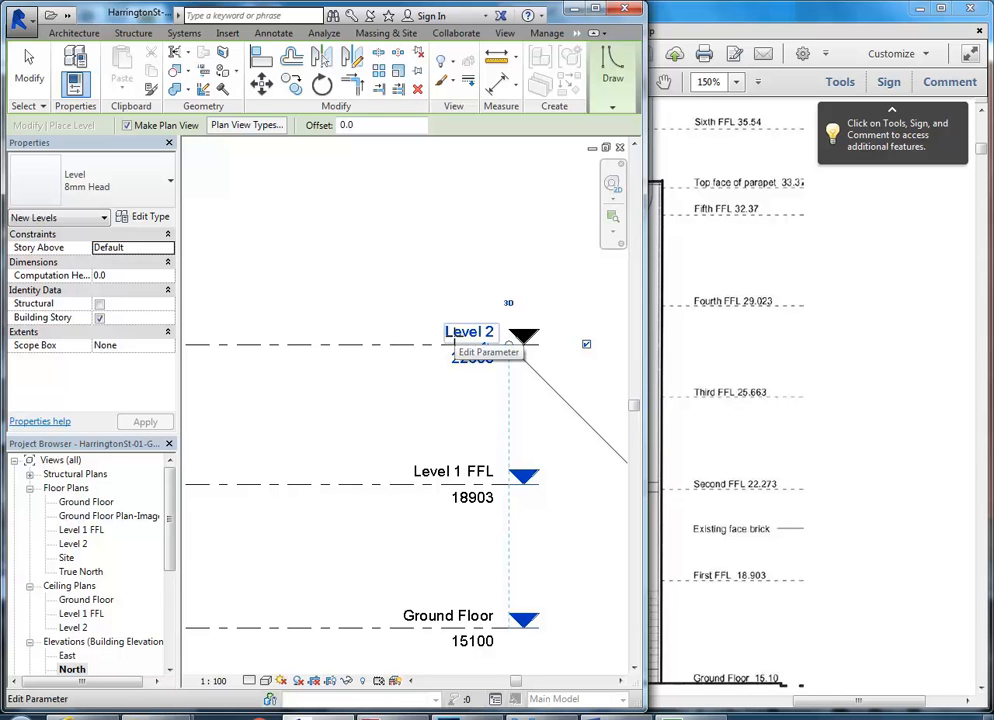
scroll(444, 408, down, 2)
middle_drag(444, 408, 514, 453)
scroll(528, 418, down, 3)
scroll(512, 455, up, 2)
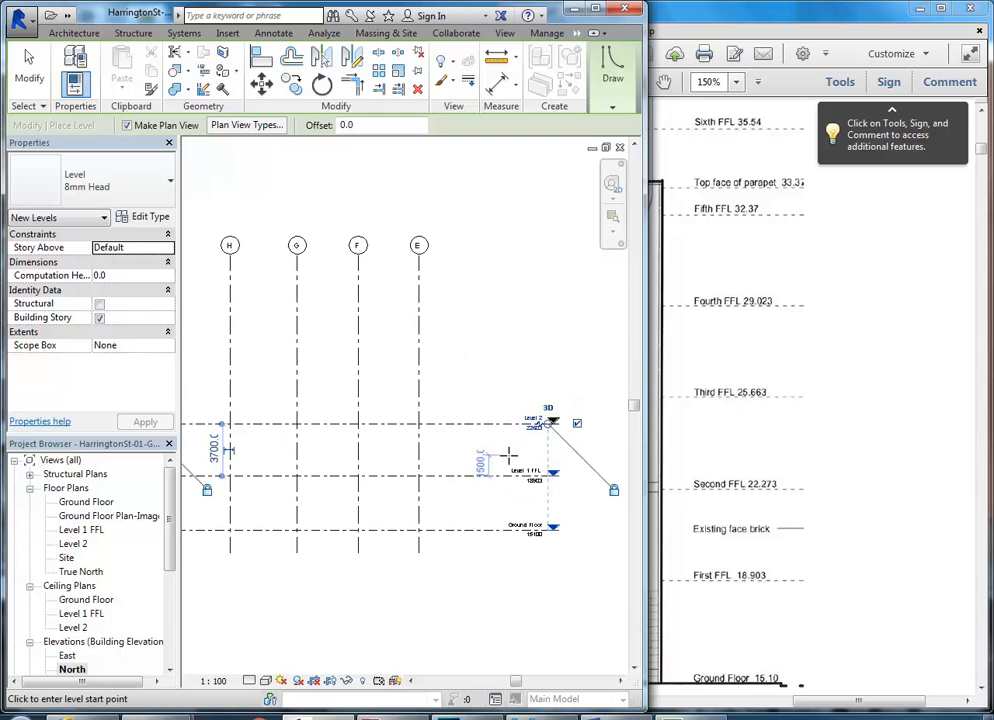
Compare the level heads in the East and North elevations, finishing in the East elevation.
drag(168, 556, 168, 587)
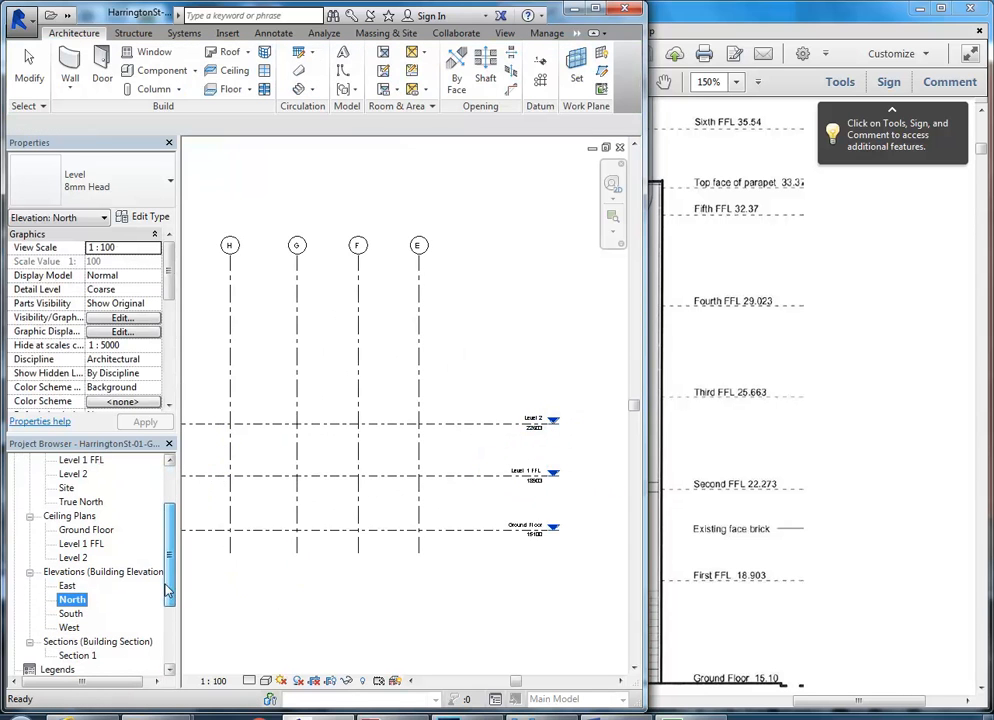
double_click(67, 586)
scroll(538, 412, down, 3)
middle_drag(538, 417, 434, 420)
scroll(478, 502, up, 5)
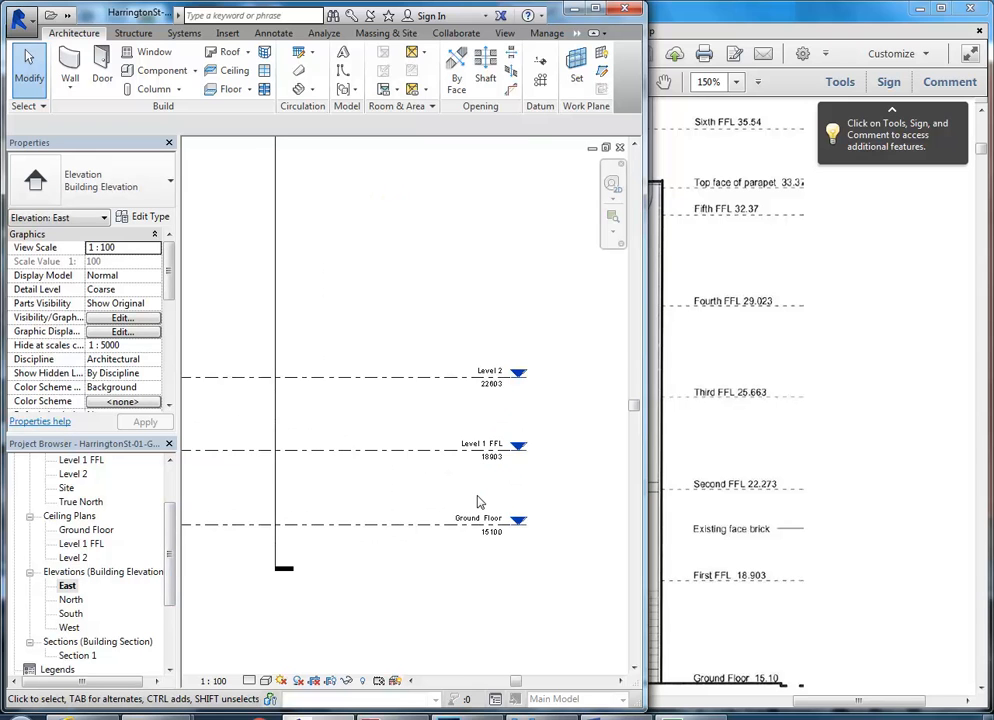
middle_drag(453, 430, 437, 428)
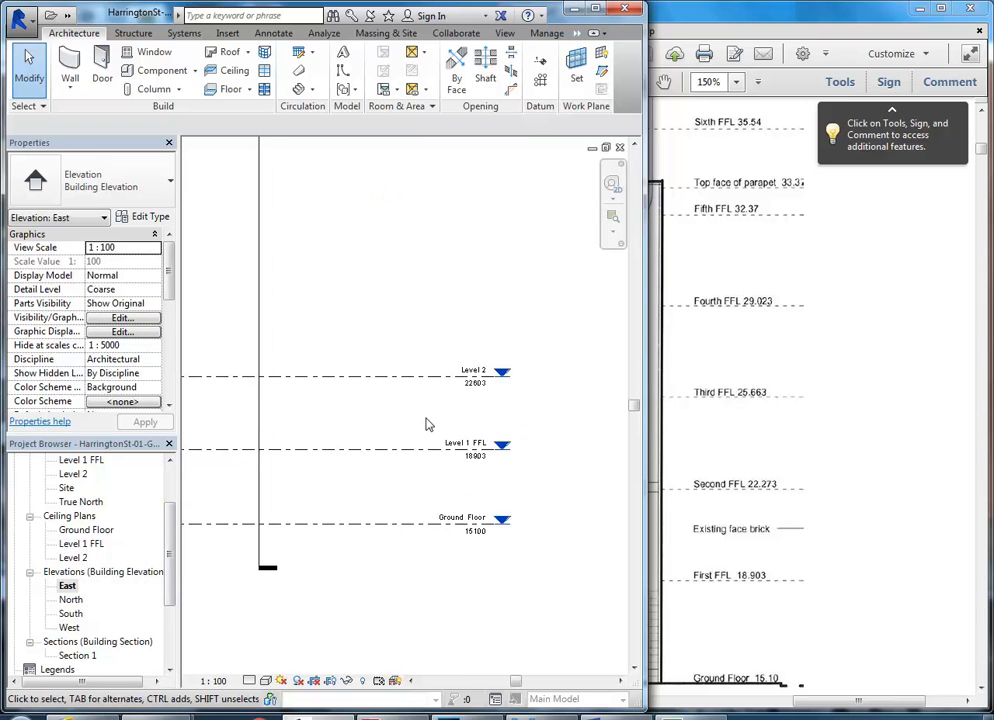
double_click(70, 599)
middle_drag(497, 431, 489, 439)
scroll(490, 438, up, 5)
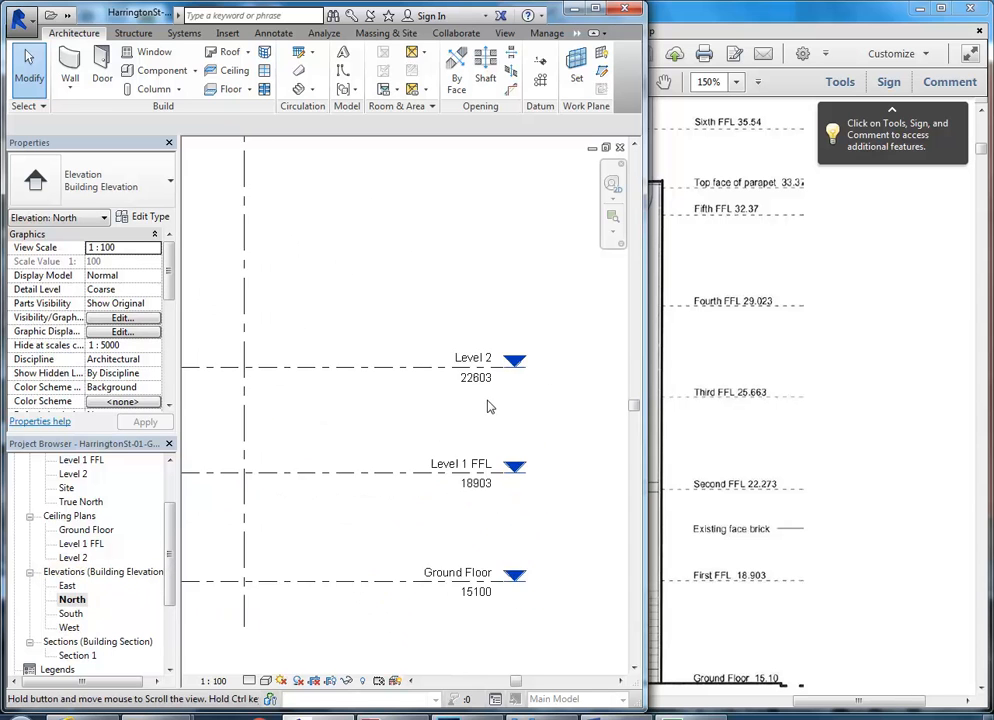
double_click(67, 585)
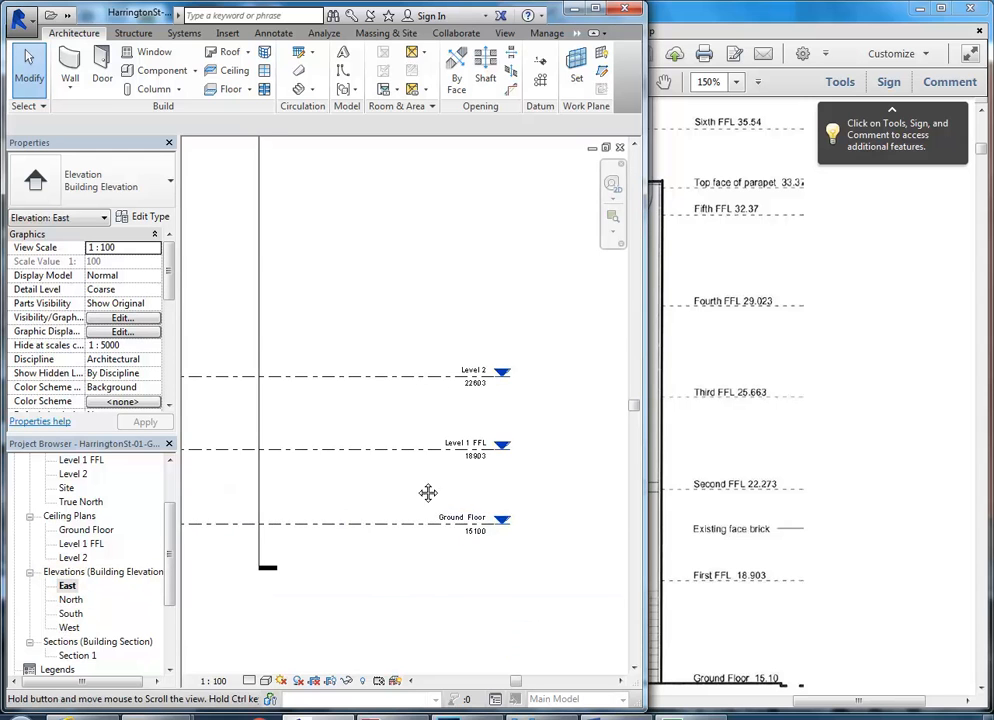
scroll(439, 517, up, 2)
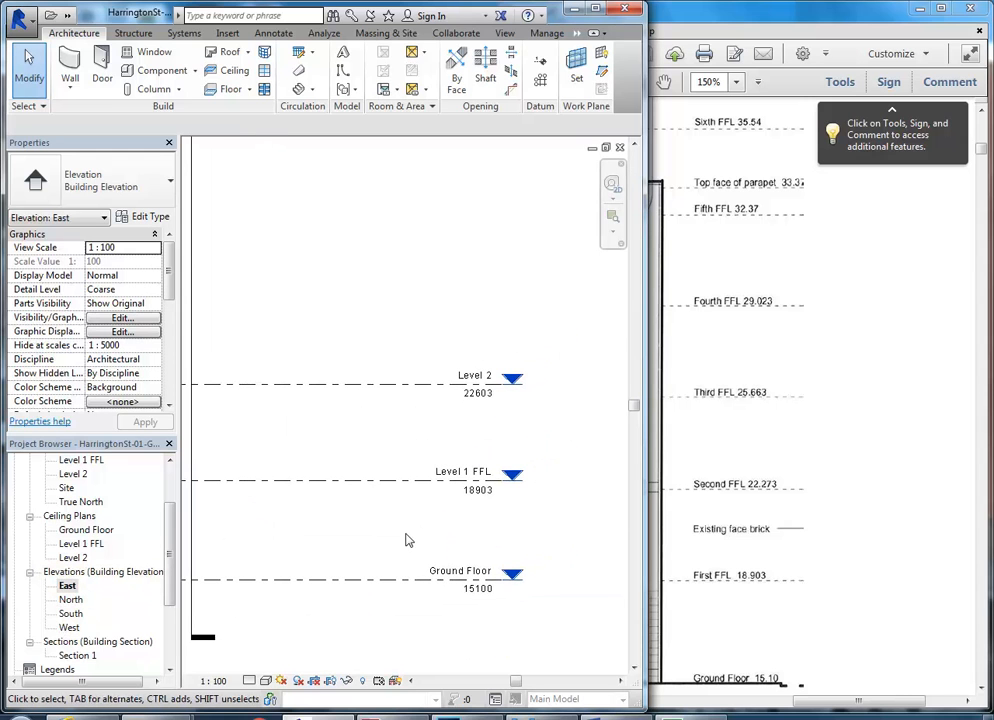
Rename Level 2 as "Level 2 FFL" and rename its corresponding views as well.
click(470, 377)
click(470, 376)
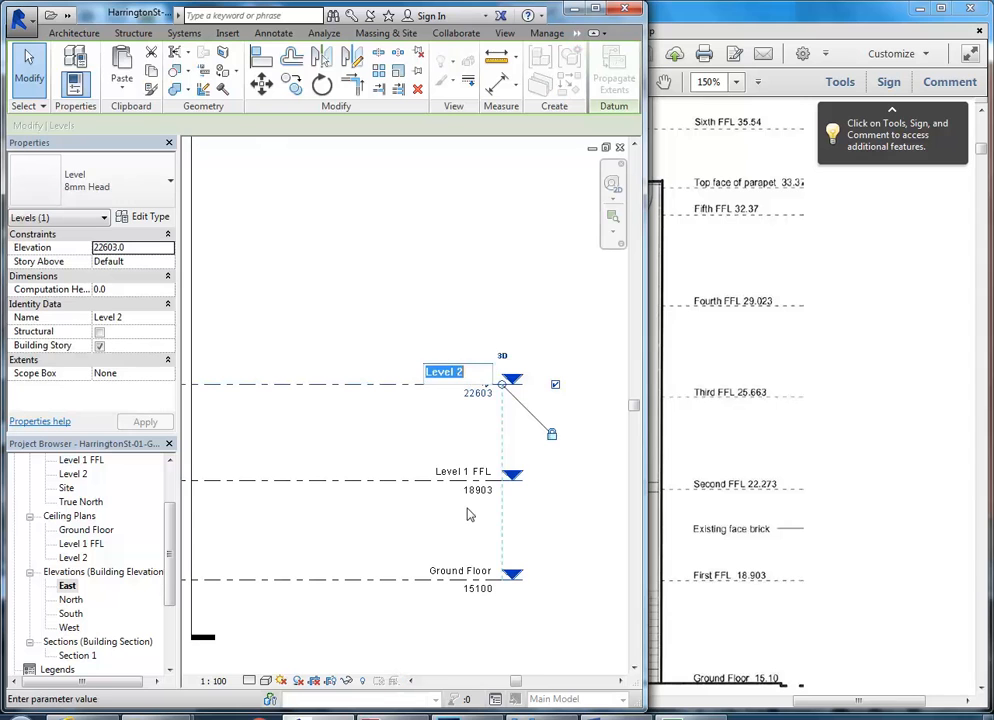
click(484, 375)
text(nFFL)
key(BackSpace)
key(BackSpace)
key(BackSpace)
key(BackSpace)
text(FFL)
key(Return)
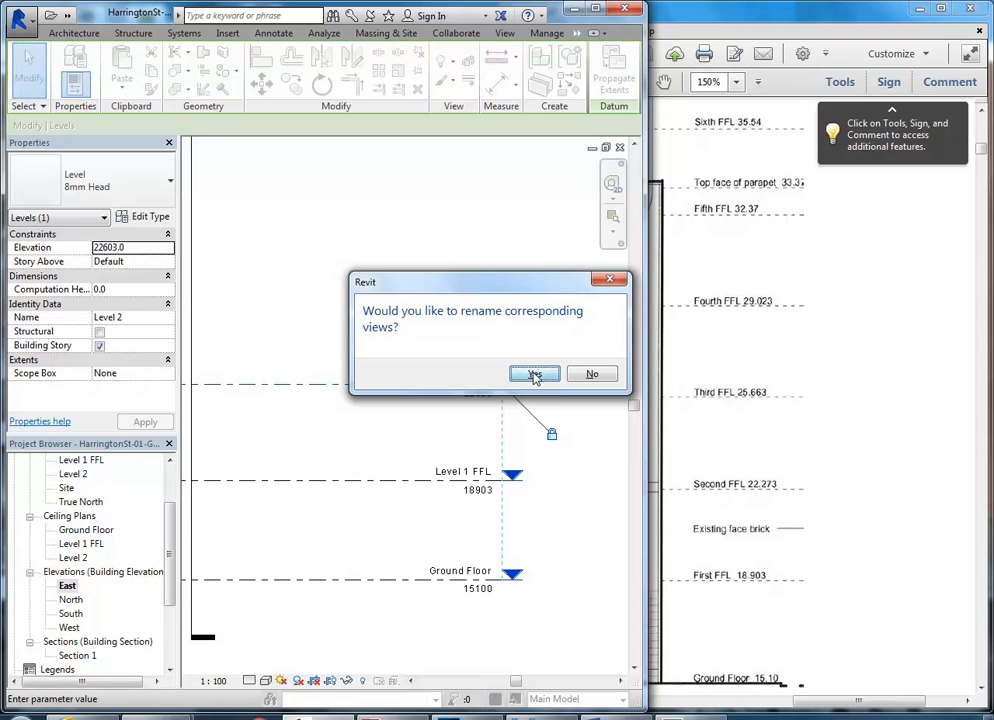
click(533, 374)
Set the elevation of Level 2 FFL to 22273 to match Second FFL in the PDF.
click(477, 394)
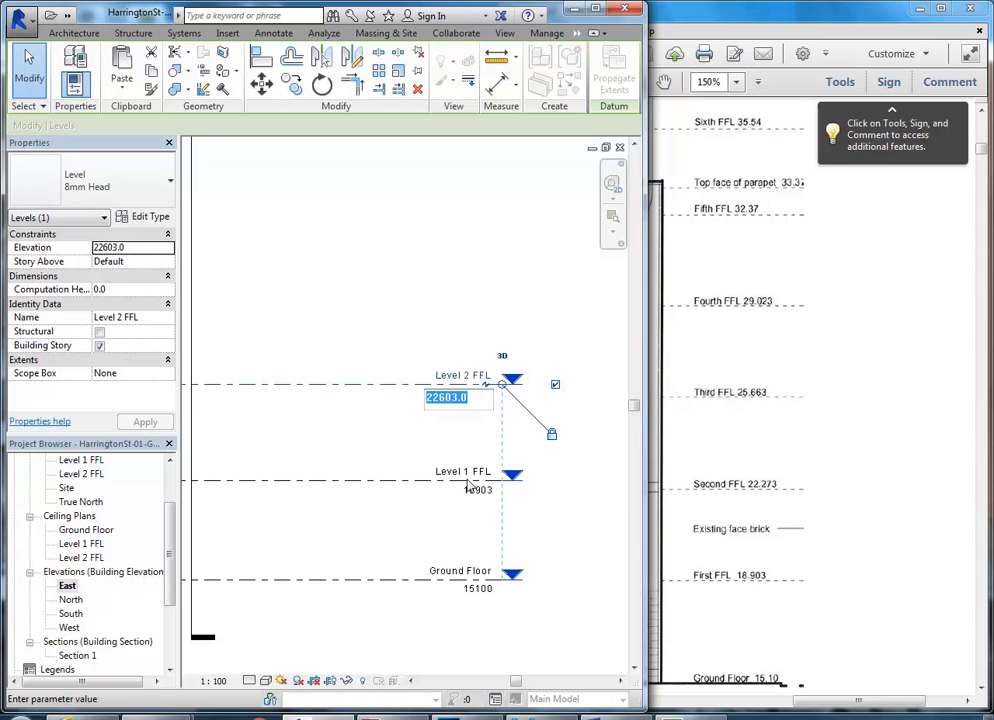
text(22)
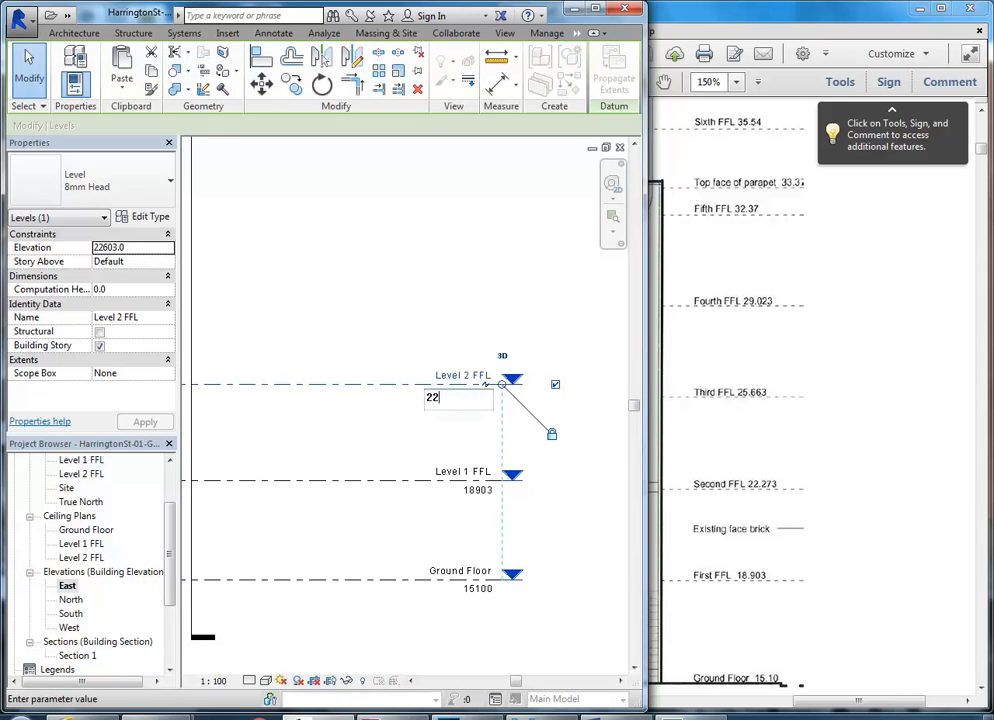
text(274)
key(Return)
click(453, 327)
Draw a new level about 4000 mm above Level 2 FFL, aligned with both ends of the levels below.
scroll(453, 327, down, 3)
scroll(453, 327, down, 3)
middle_drag(453, 327, 501, 406)
scroll(501, 406, up, 1)
click(540, 62)
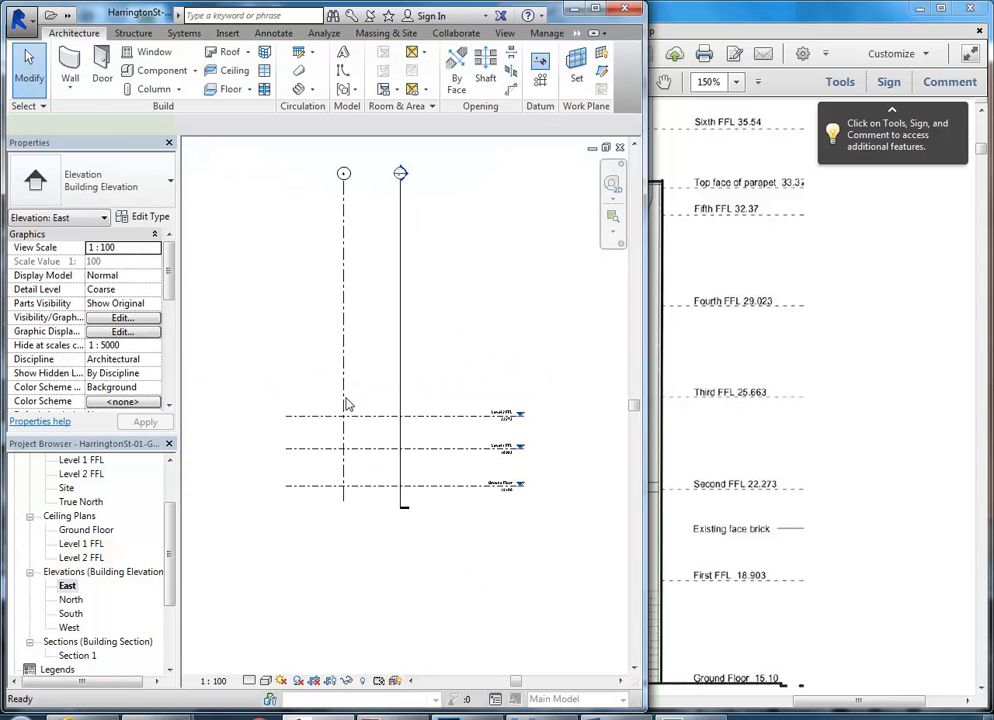
scroll(266, 397, up, 2)
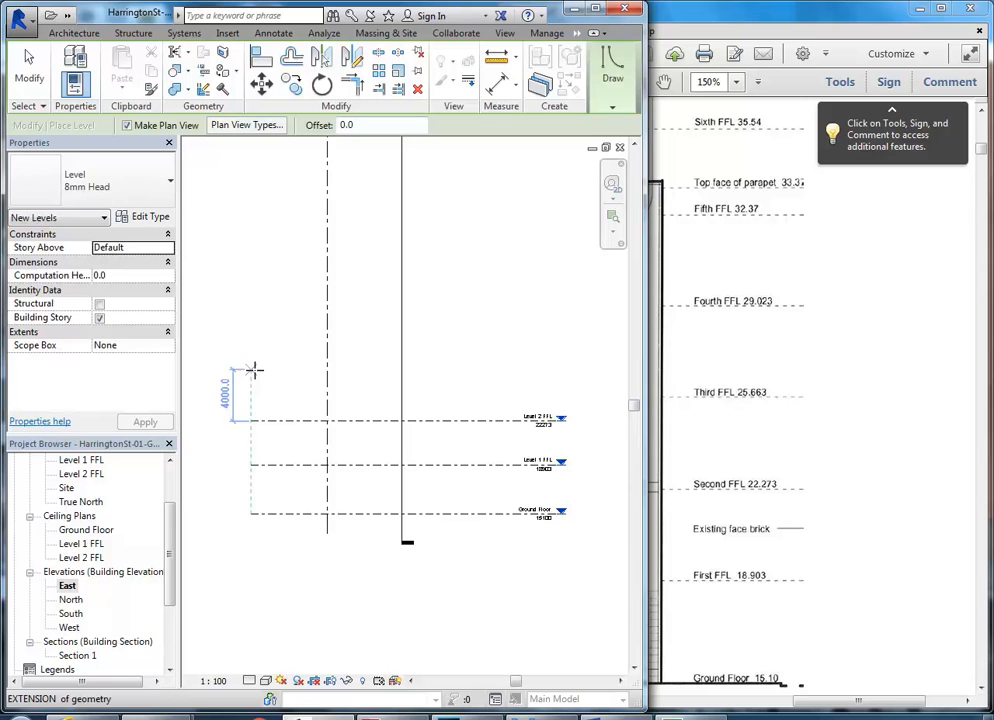
click(251, 369)
click(557, 368)
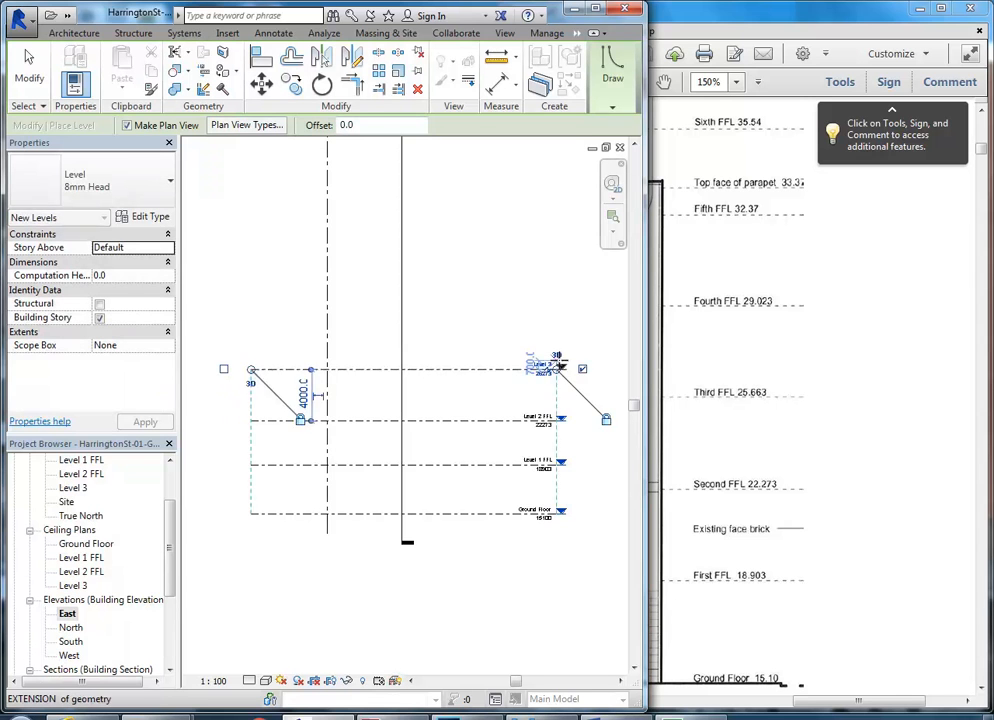
Rename Level 3 as "Level 3 FFL" and rename its corresponding views as well.
scroll(549, 386, up, 2)
middle_drag(548, 386, 478, 399)
click(465, 357)
click(473, 357)
text(FFL)
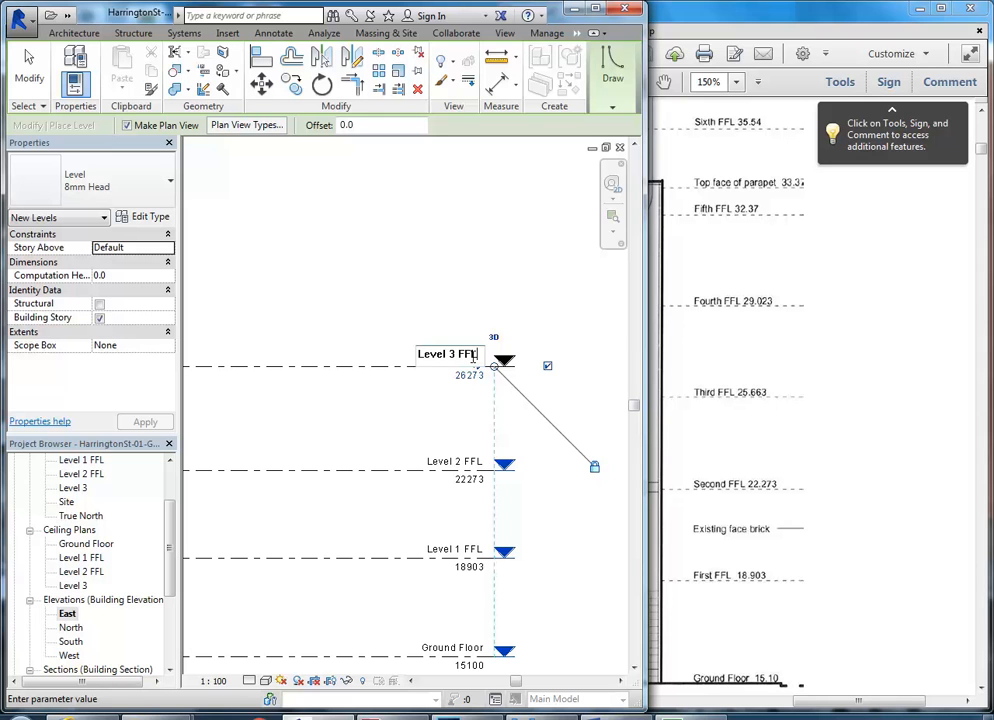
key(Return)
click(534, 374)
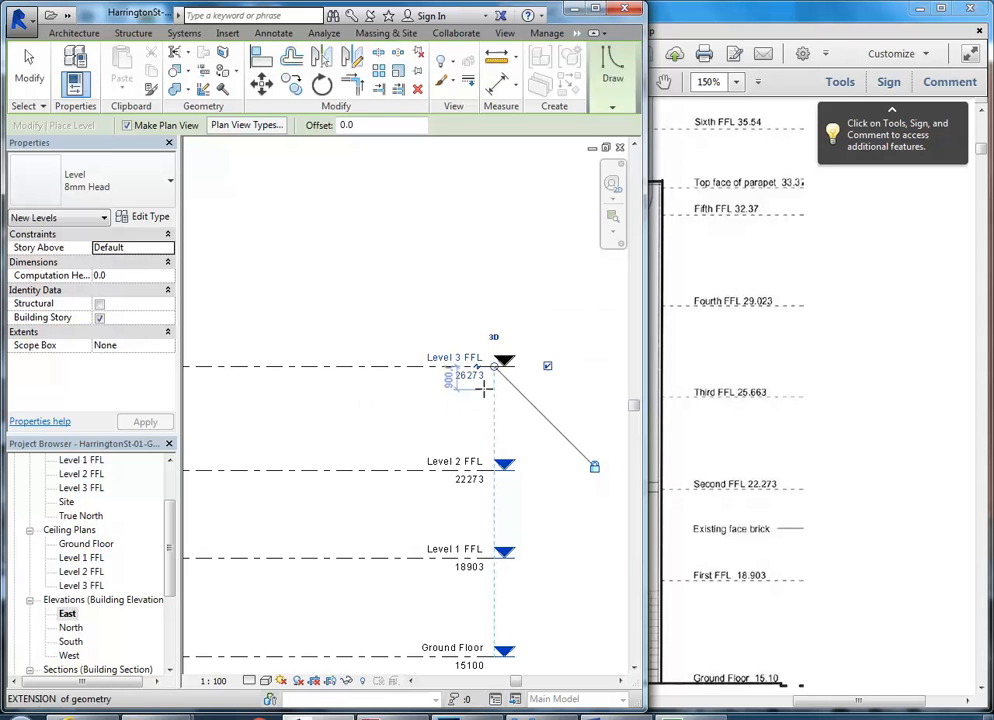
Set the elevation of Level 3 FFL to 25663 to match Third FFL in the PDF.
click(440, 379)
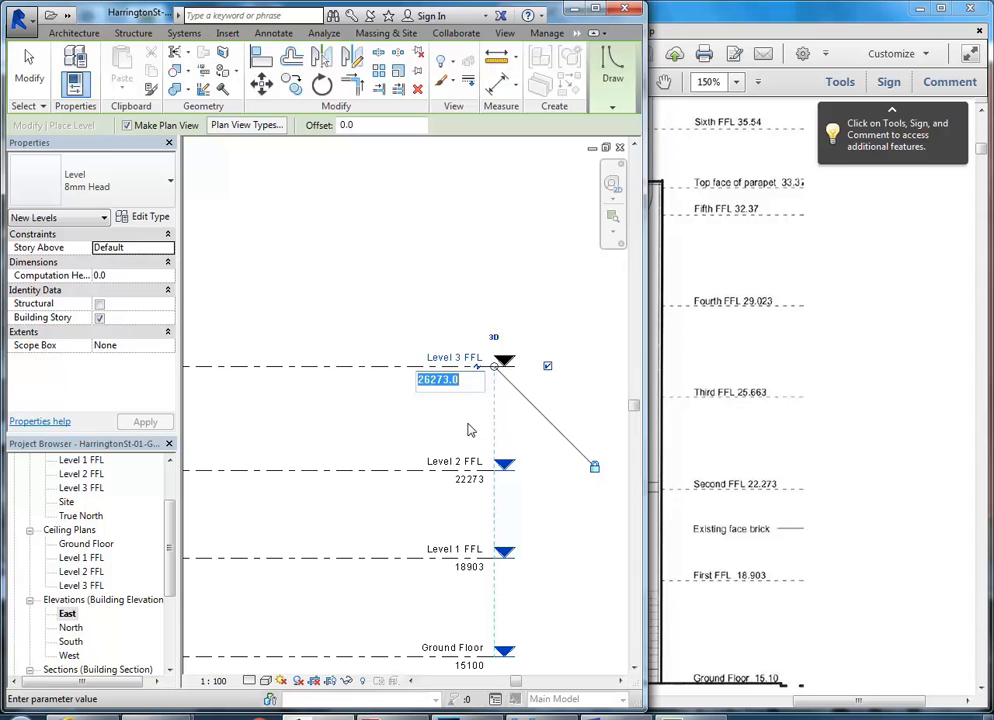
text(25663)
key(Return)
Draw a new level above Level 3 FFL at an elevation of about 30163, aligned with the existing level ends.
scroll(527, 385, down, 2)
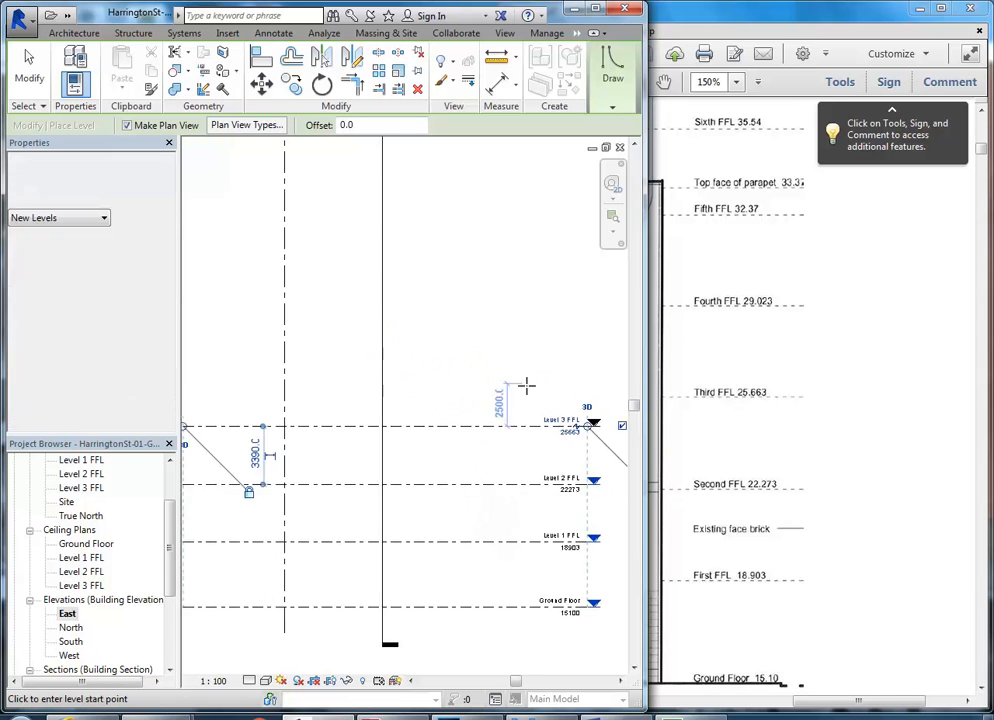
scroll(527, 385, down, 2)
click(291, 357)
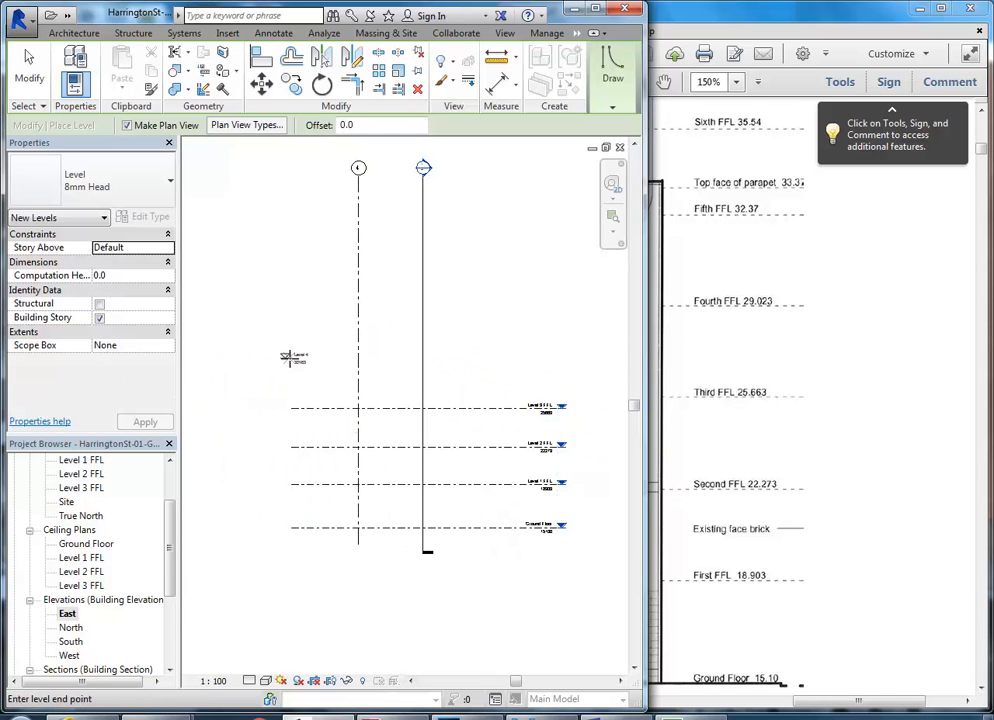
click(532, 358)
Rename Level 4 as "Level 4 FFL" and rename its corresponding views as well.
scroll(533, 357, up, 4)
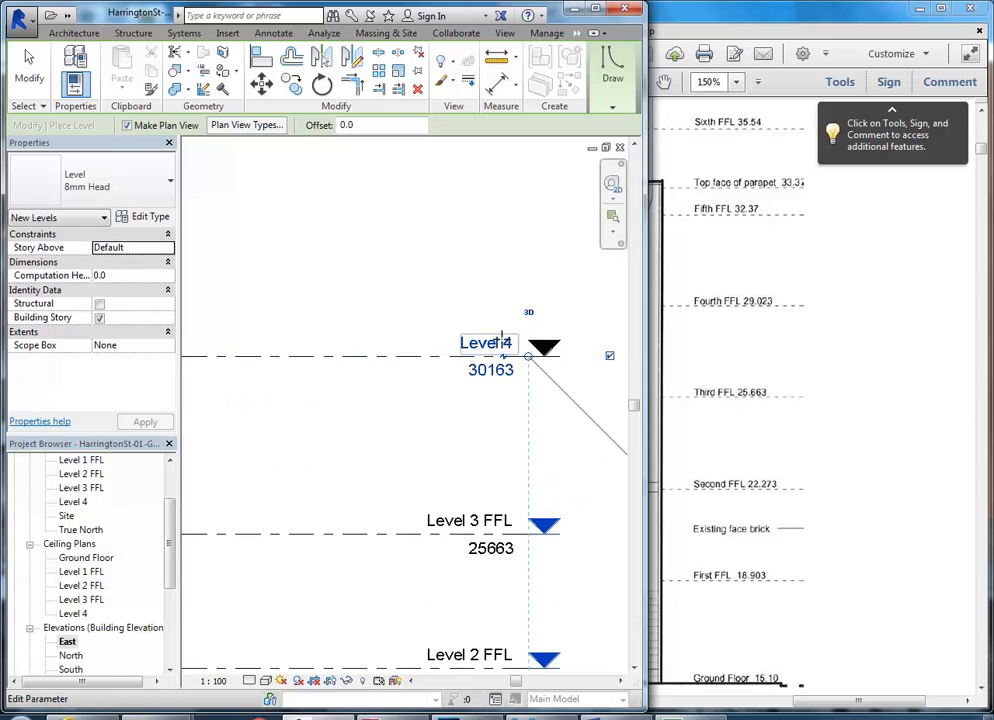
click(502, 340)
text(FFL)
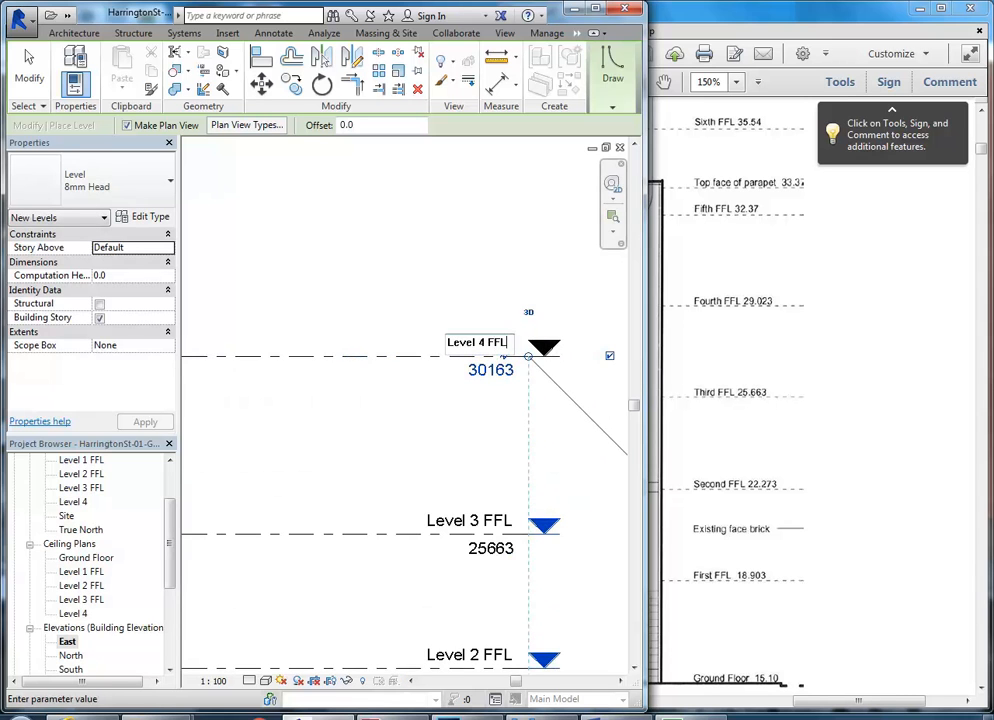
key(Return)
click(533, 373)
Set the elevation of Level 4 FFL to 29023 to match Fourth FFL in the PDF.
click(488, 371)
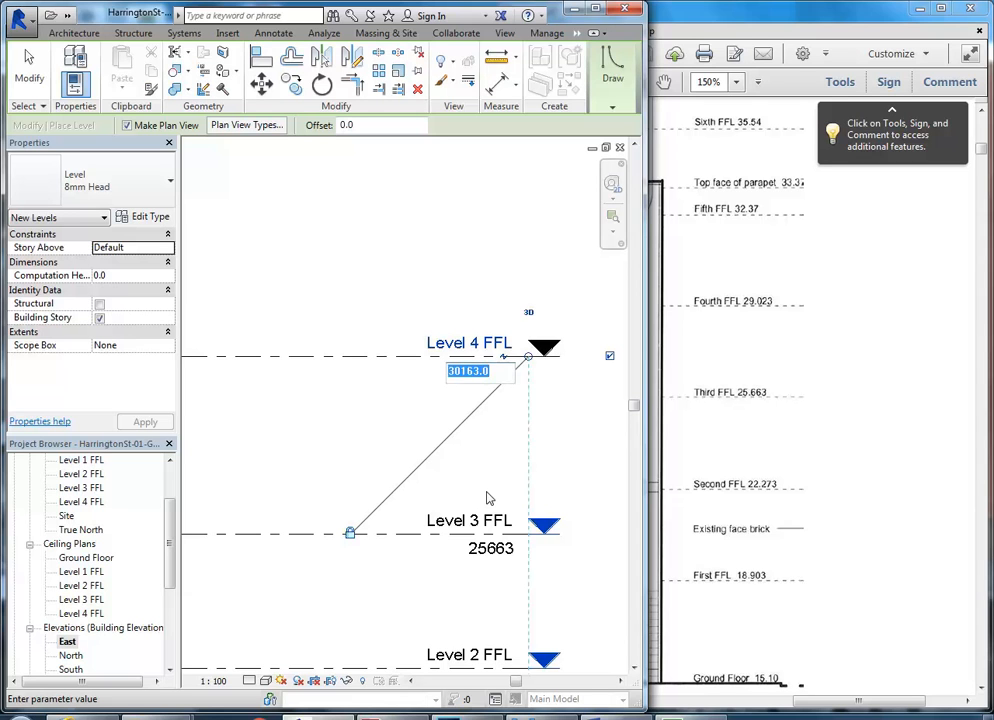
text(29023)
key(Return)
Draw a new level above Level 4 FFL at an elevation of about 33523 and show its head close up.
scroll(440, 345, down, 2)
middle_drag(440, 345, 577, 489)
scroll(504, 474, down, 3)
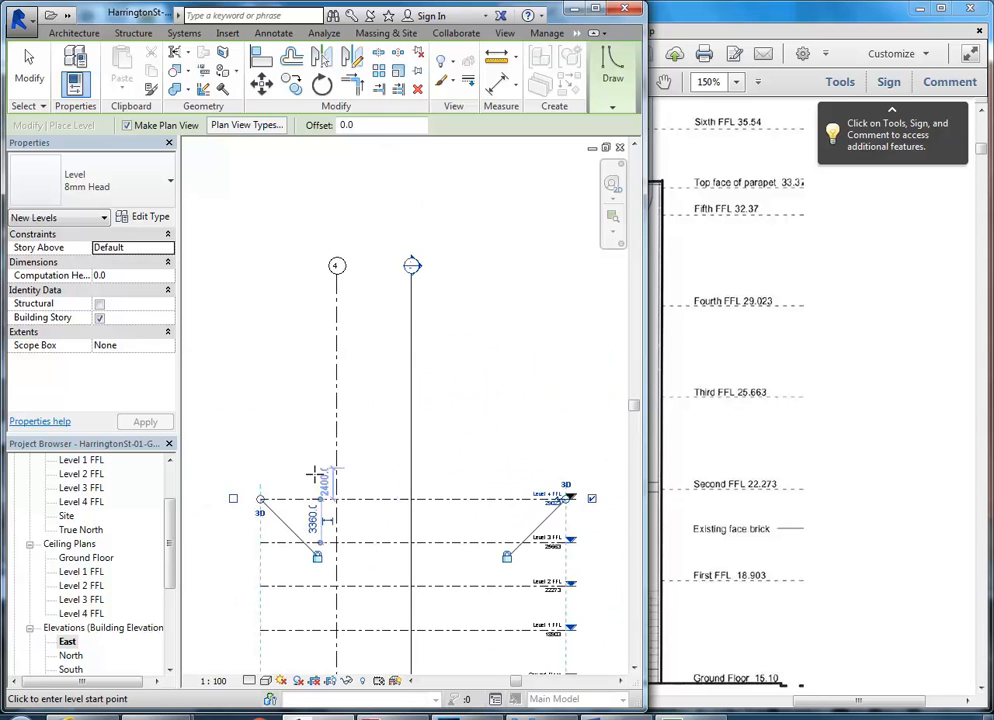
click(260, 441)
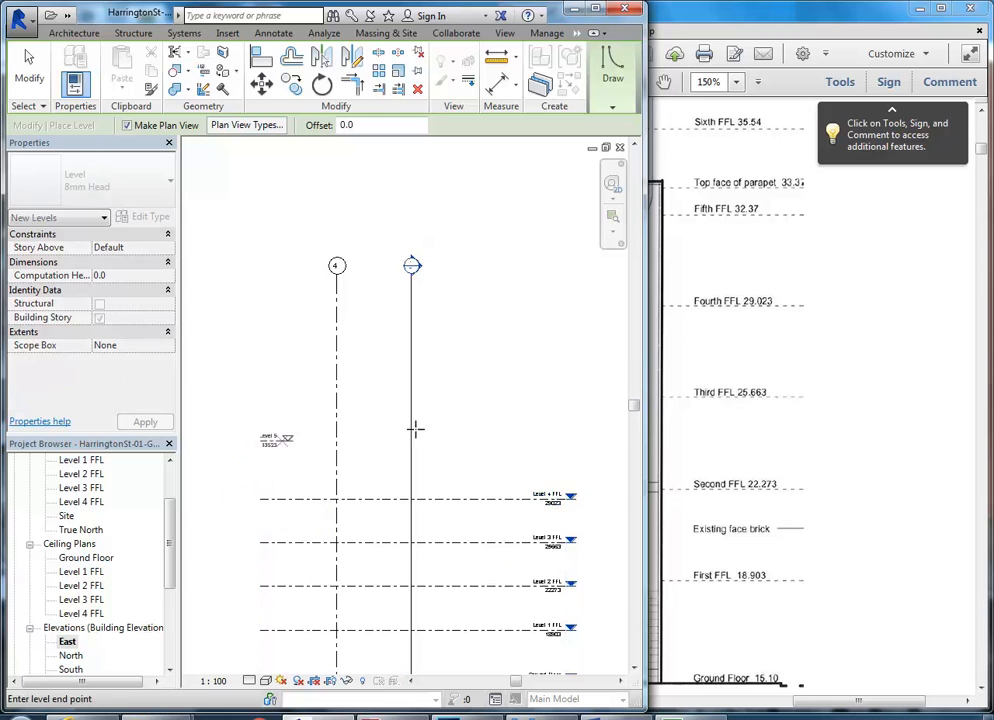
click(567, 437)
scroll(572, 450, up, 2)
middle_drag(573, 453, 506, 455)
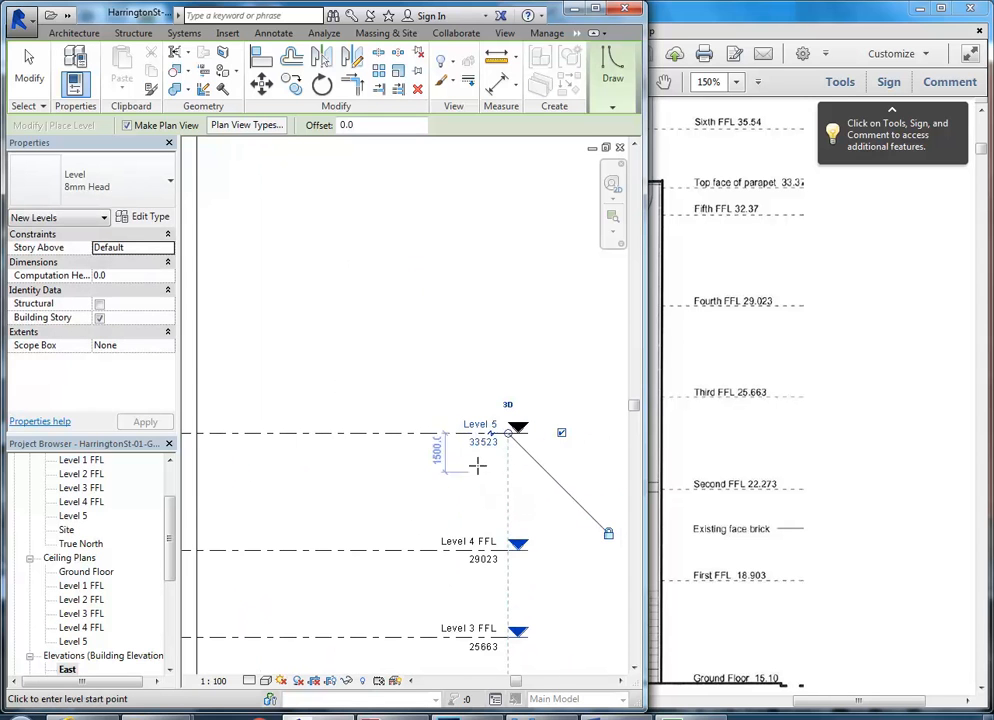
Rename Level 5 as "Level 5 FFL" and rename its corresponding views as well.
click(476, 420)
text(FFL)
key(Return)
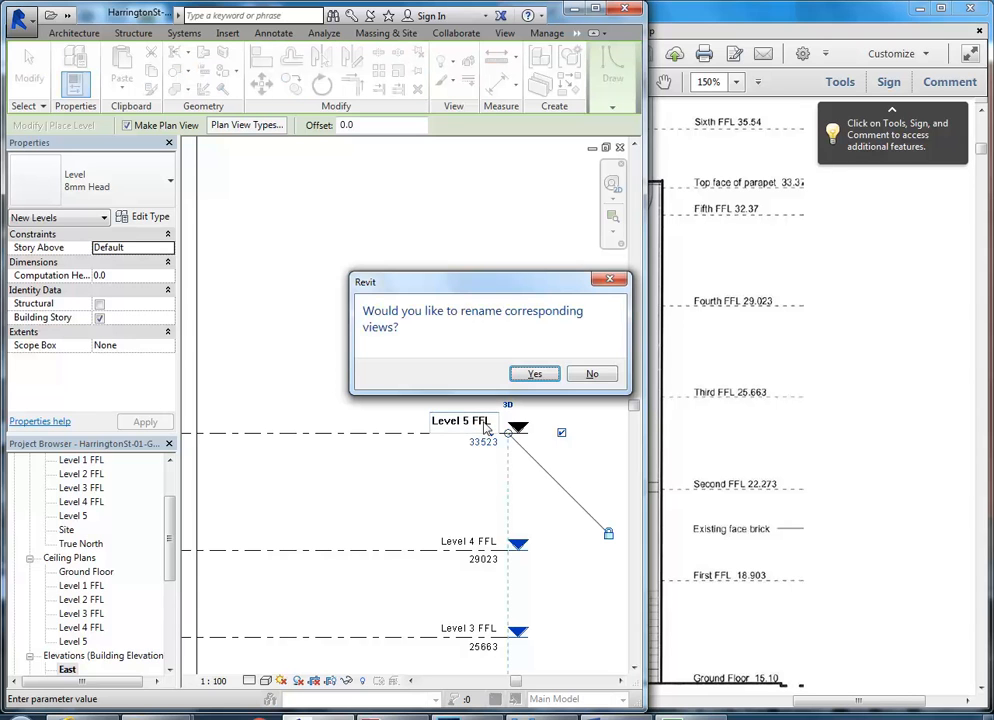
key(Return)
Set the elevation of Level 5 FFL to 32370 to match Fifth FFL in the PDF, and finish placing levels.
click(482, 441)
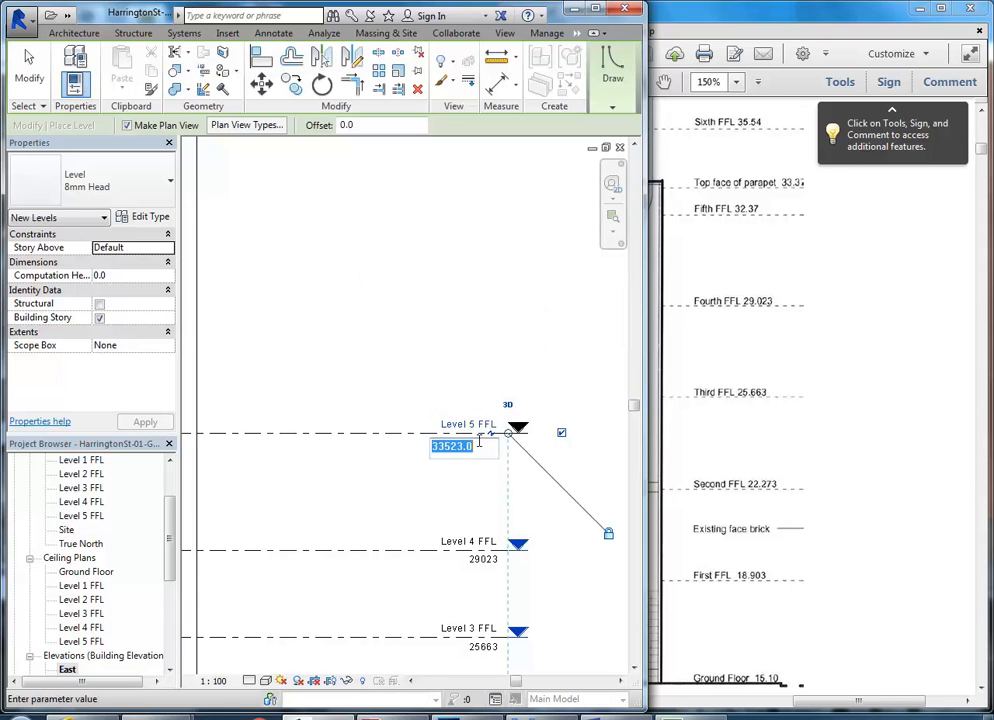
text(32370)
key(Return)
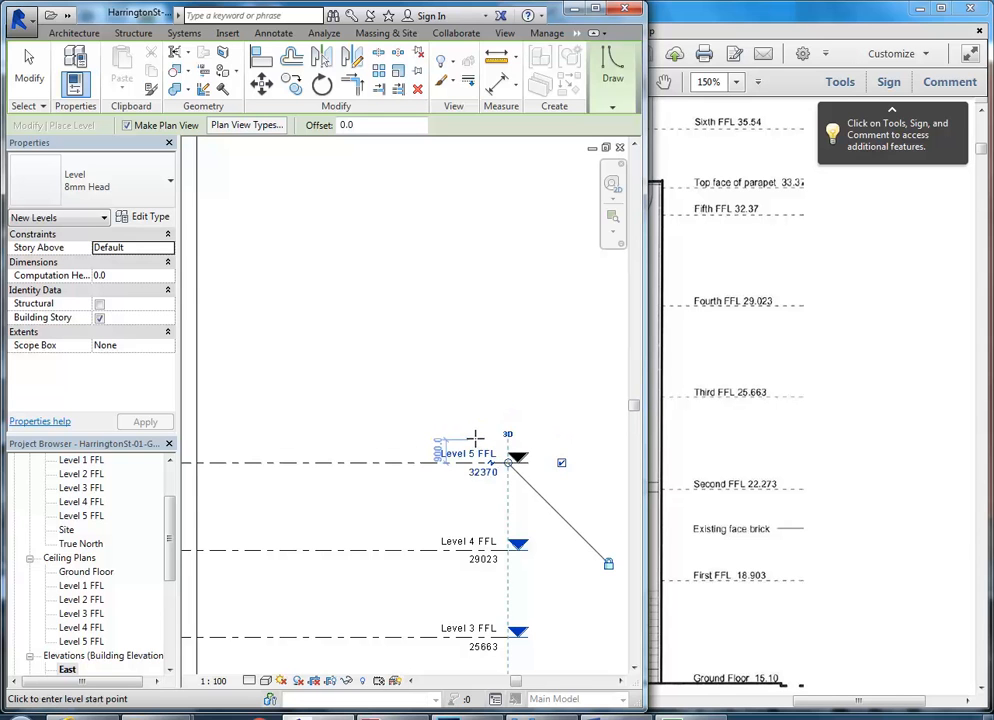
scroll(450, 410, down, 3)
scroll(480, 410, down, 4)
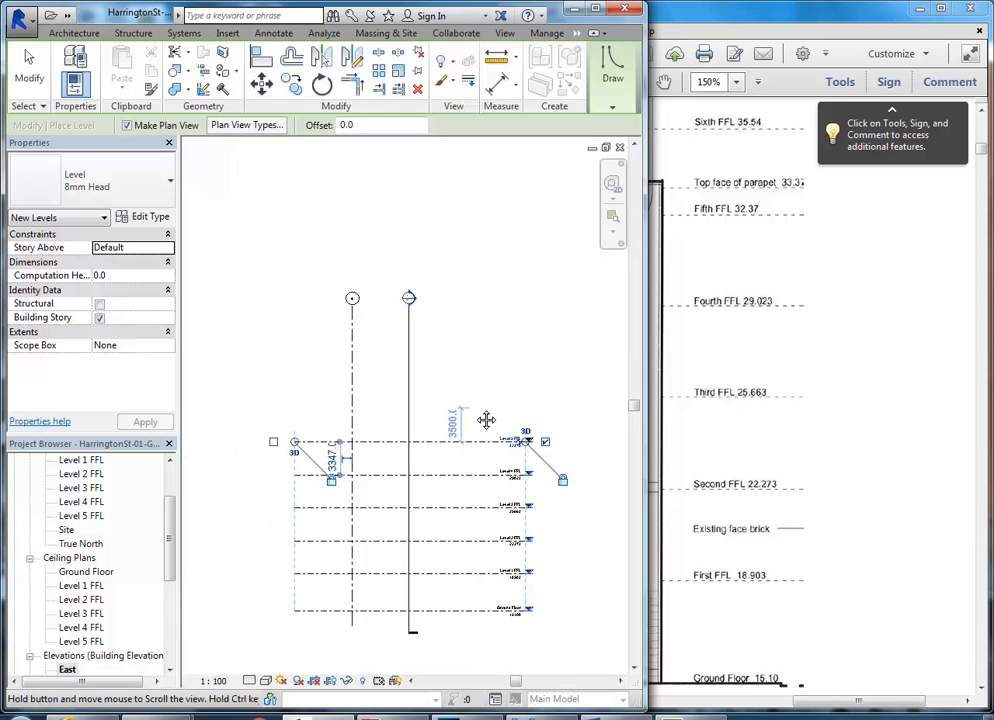
scroll(440, 400, up, 6)
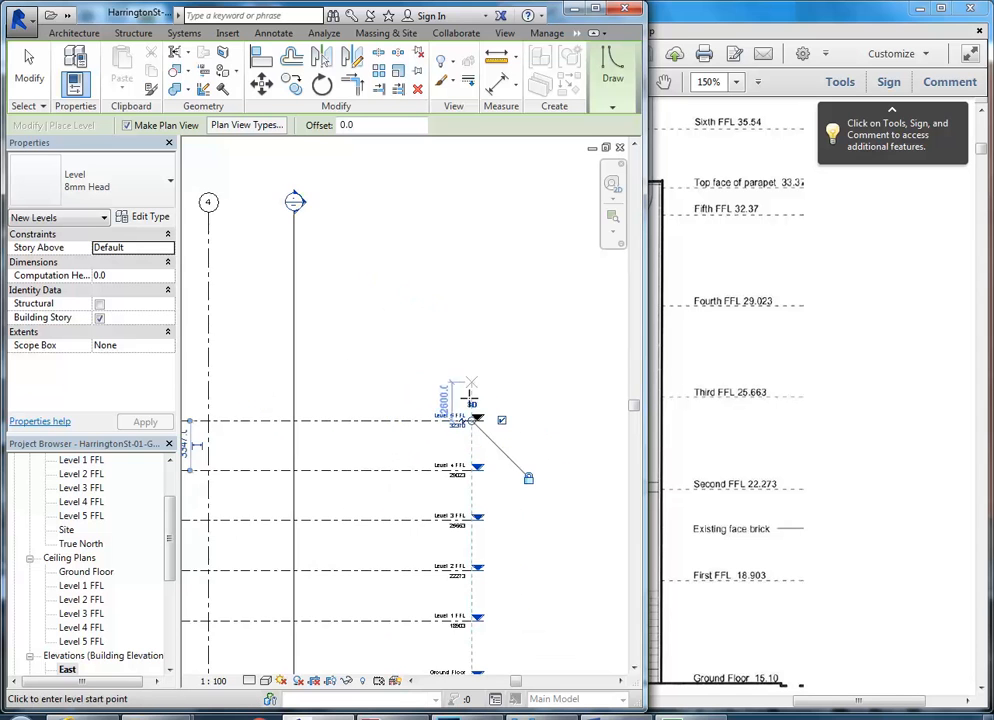
middle_drag(440, 429, 433, 473)
scroll(380, 440, down, 1)
middle_drag(394, 440, 511, 465)
key(Escape)
key(Escape)
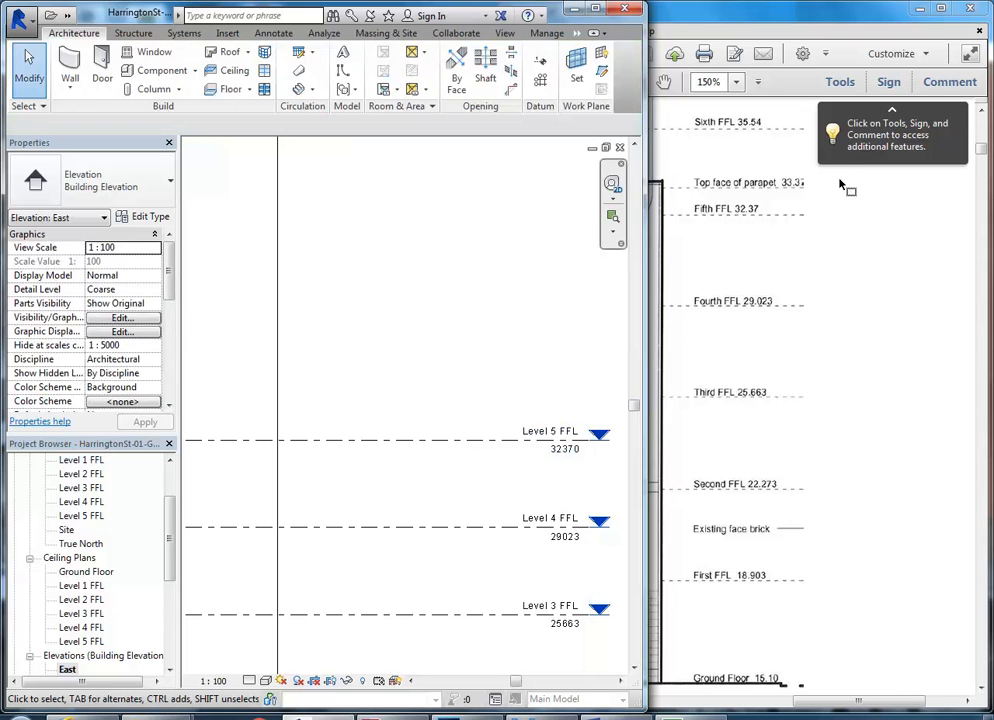
Copy the Level 5 FFL line vertically upward by about 1100 mm.
scroll(432, 395, down, 2)
scroll(432, 395, up, 1)
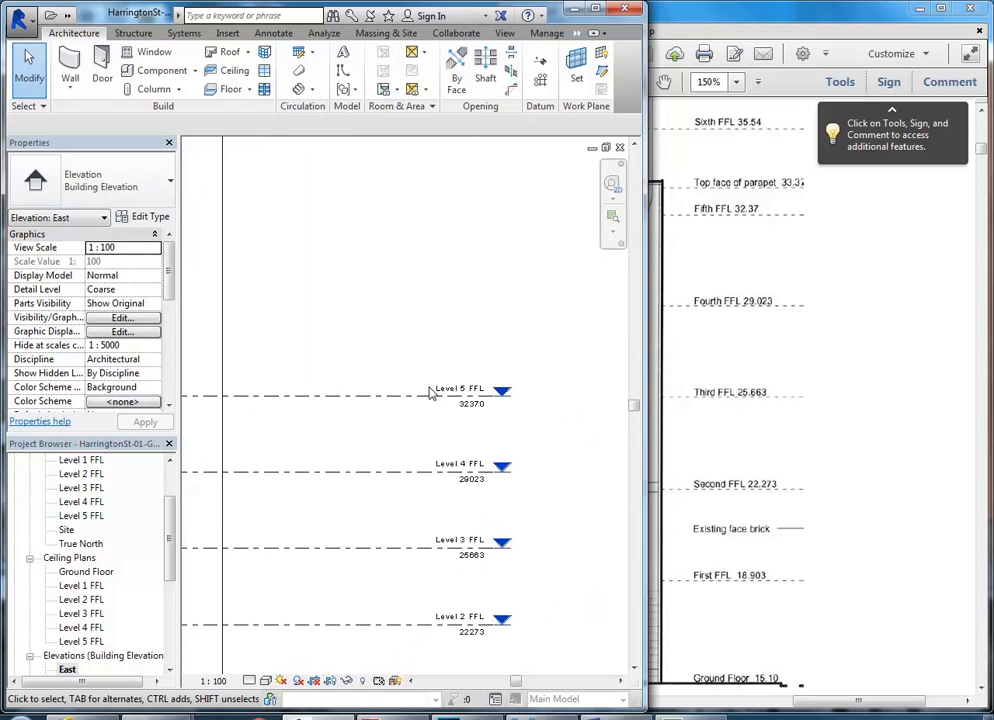
scroll(432, 395, up, 1)
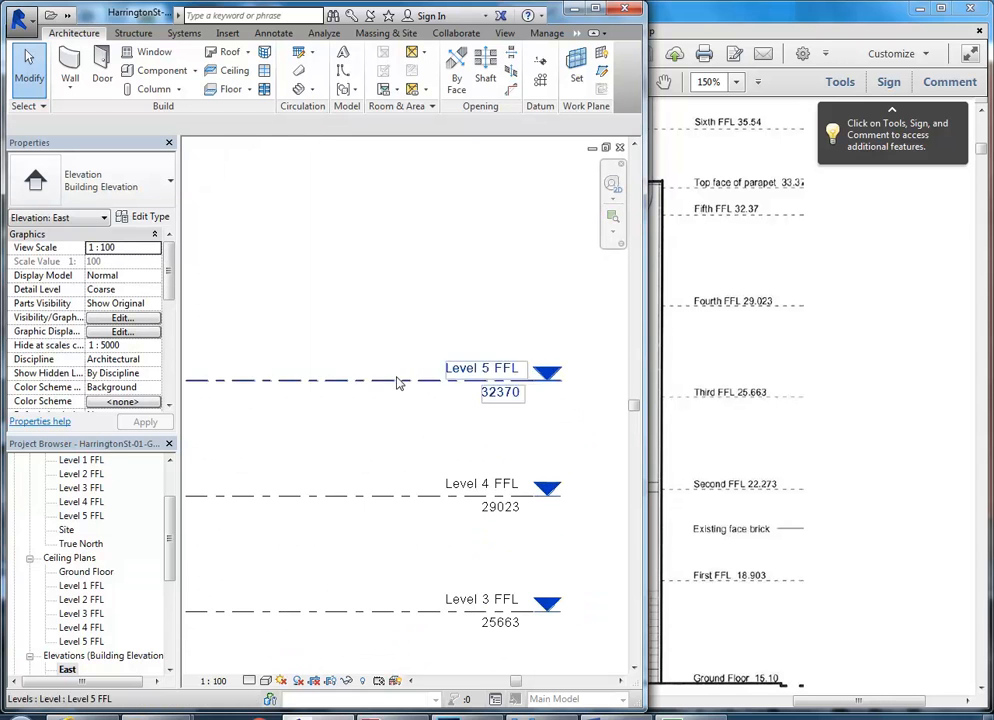
click(402, 386)
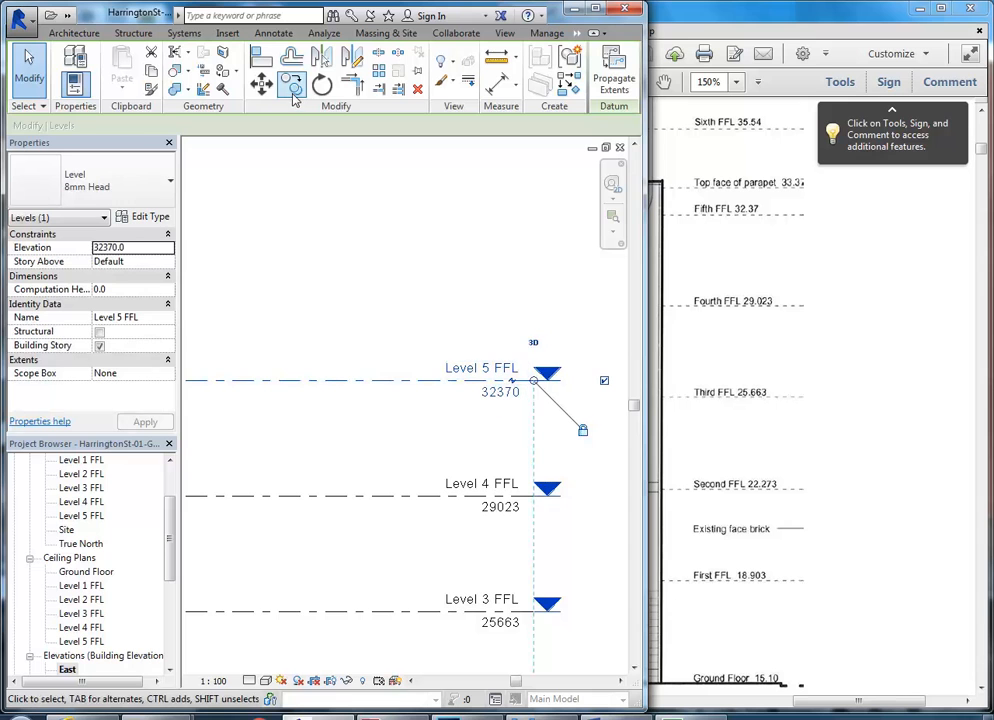
click(292, 90)
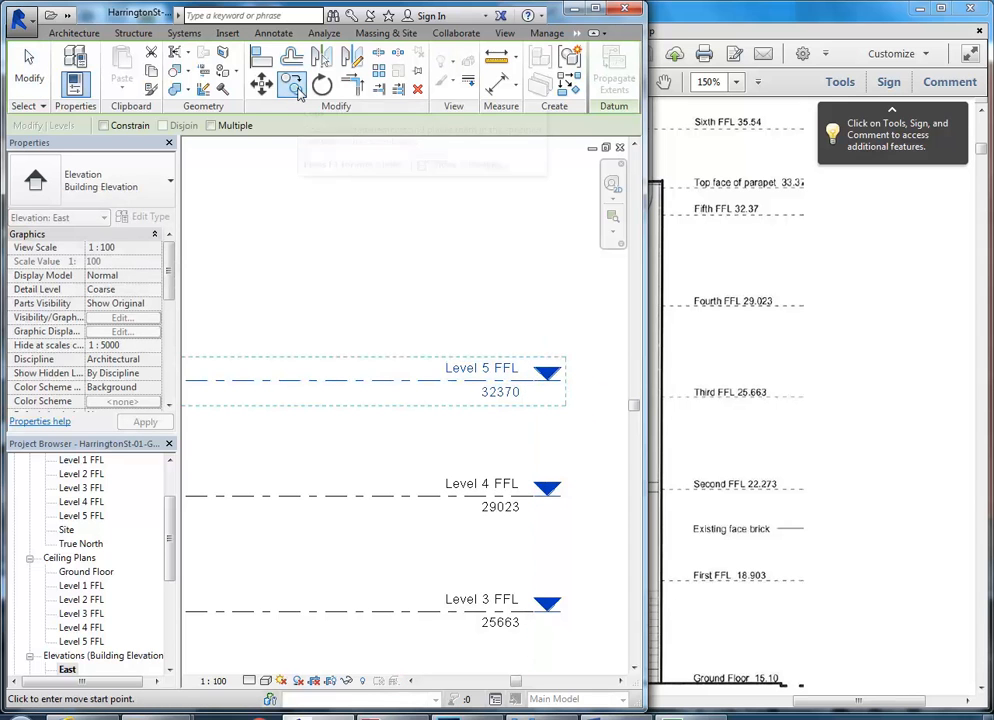
click(313, 381)
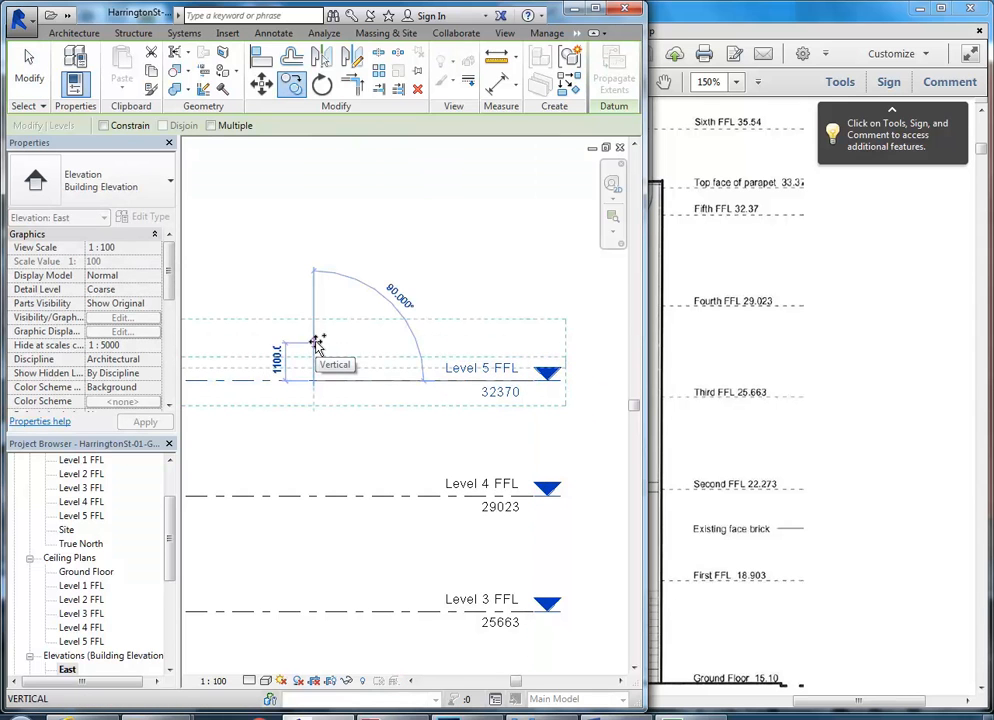
click(315, 342)
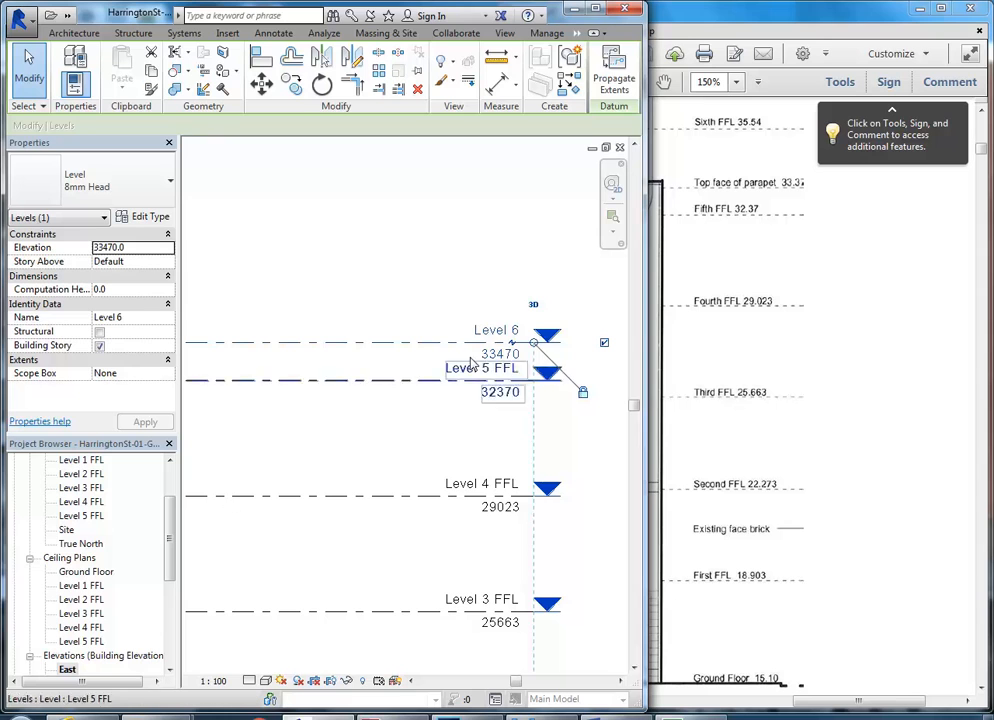
Rename the copied level above Level 5 FFL as "Top of Parapet".
click(495, 334)
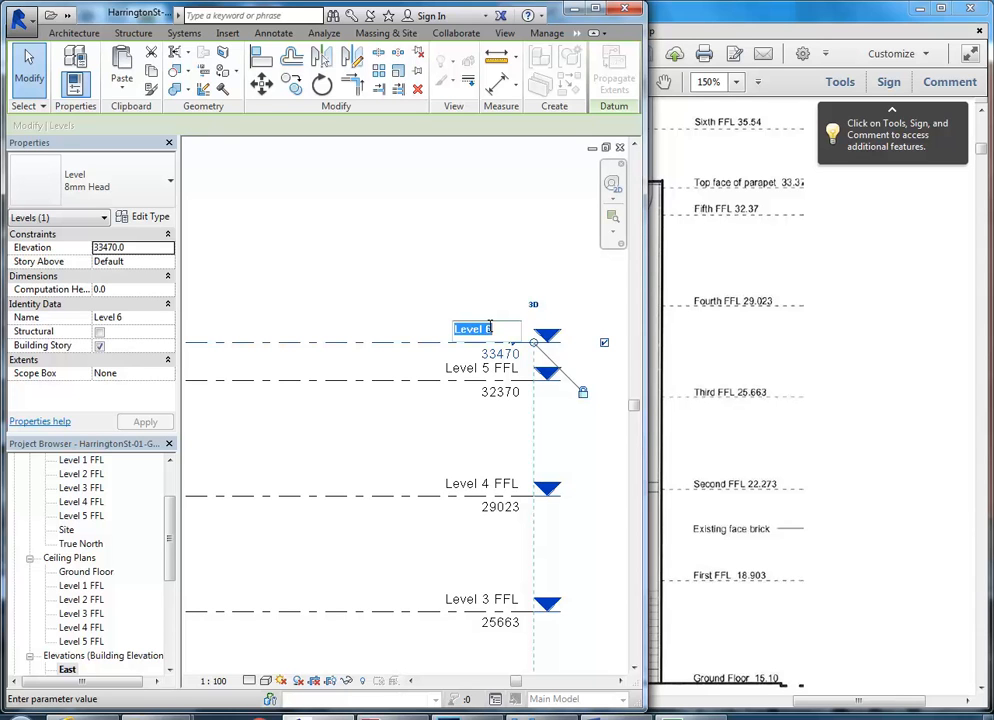
text(Top)
text( of Para)
text(pet)
key(Return)
Set the elevation of the Top of Parapet level to 33370 and deselect it.
click(492, 354)
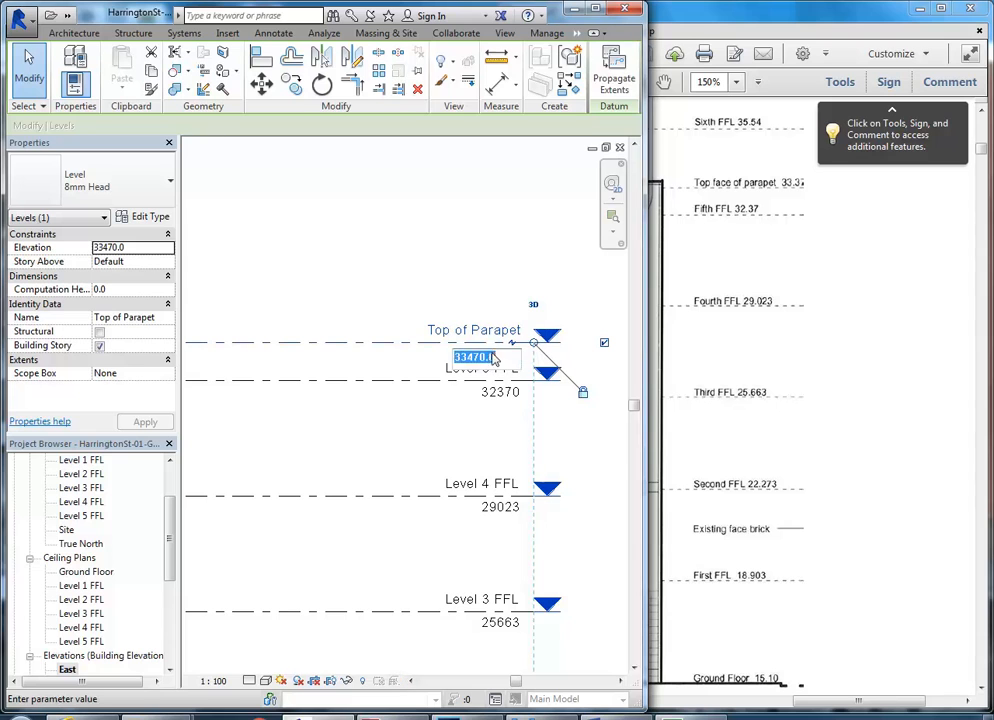
text(3)
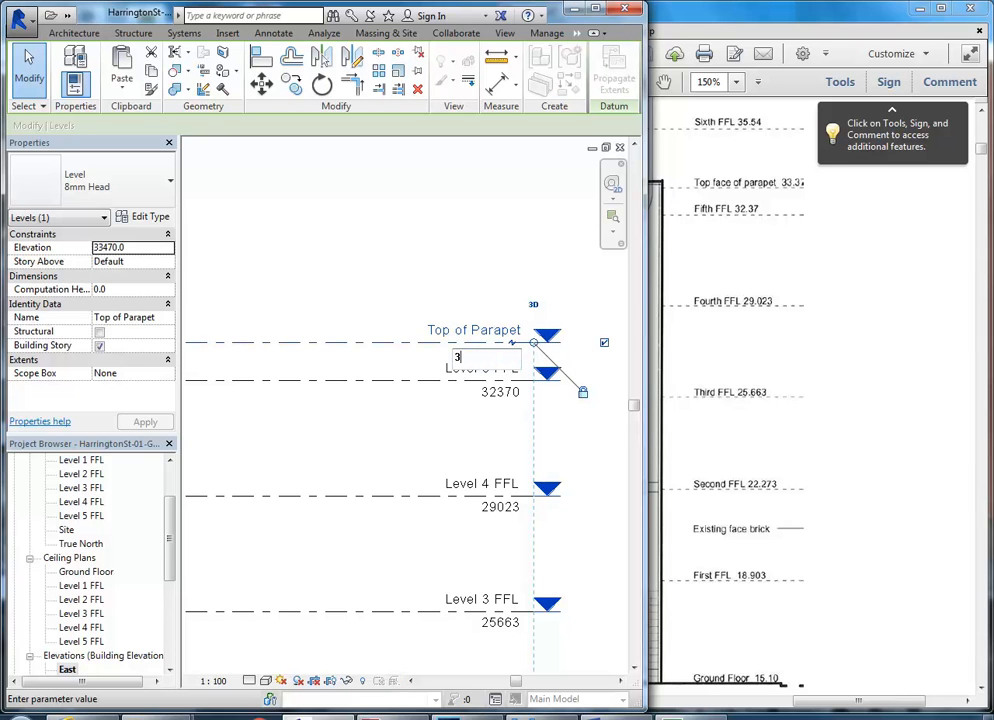
text(3370)
key(Return)
scroll(486, 368, down, 1)
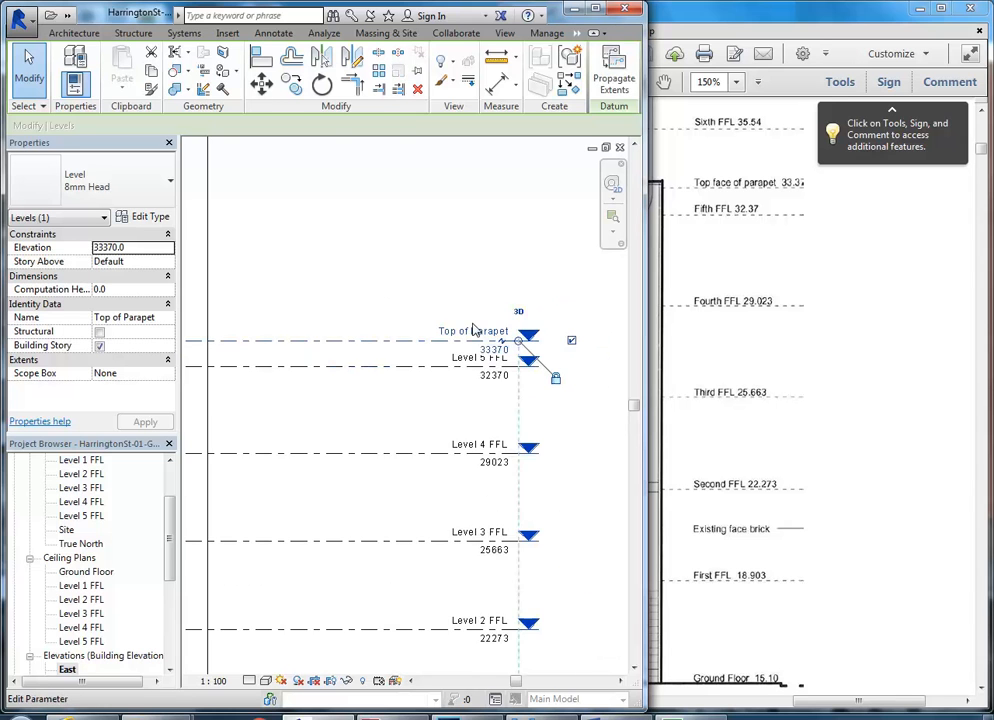
click(359, 239)
Draw a new level above Top of Parapet at an elevation of about 35470, aligned with the existing level ends.
scroll(483, 297, down, 2)
scroll(475, 298, down, 3)
scroll(470, 298, up, 1)
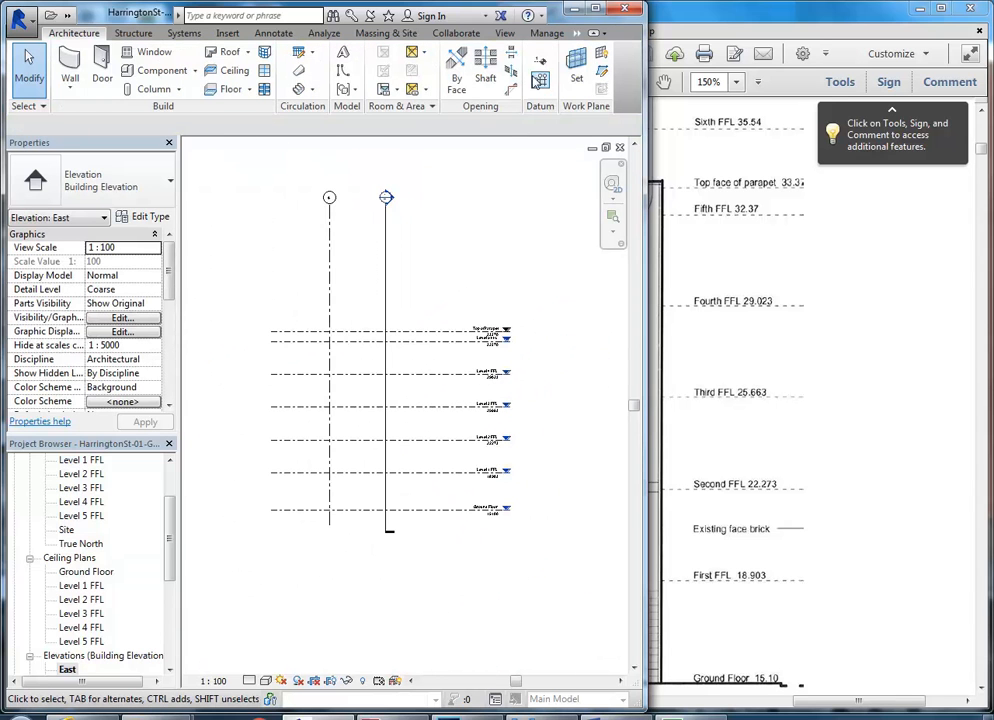
click(540, 62)
scroll(229, 320, up, 1)
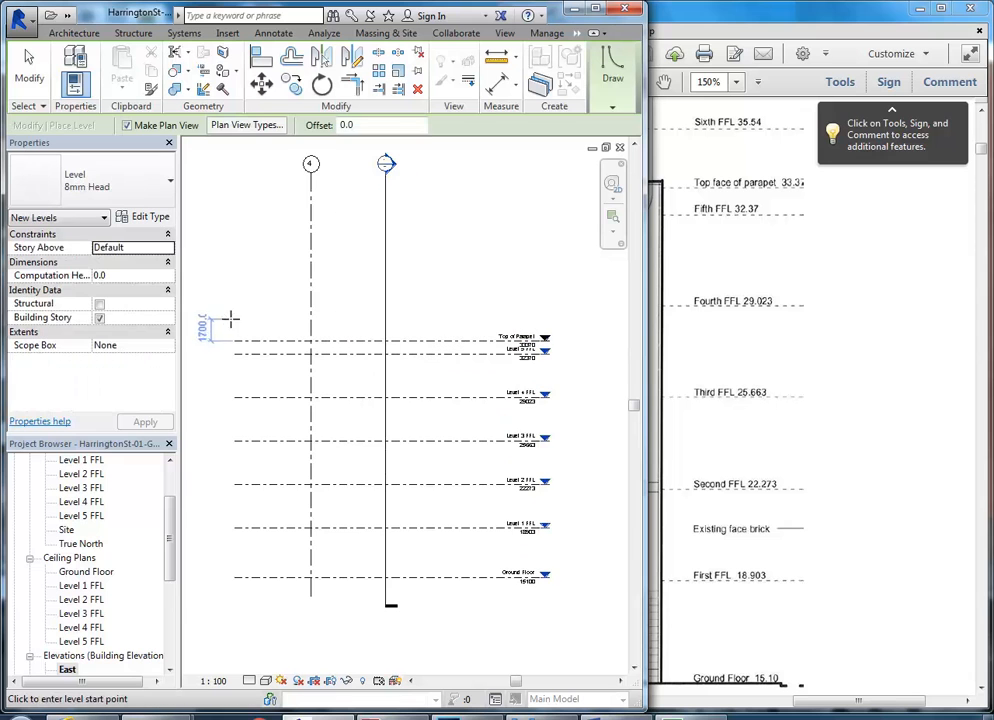
click(236, 313)
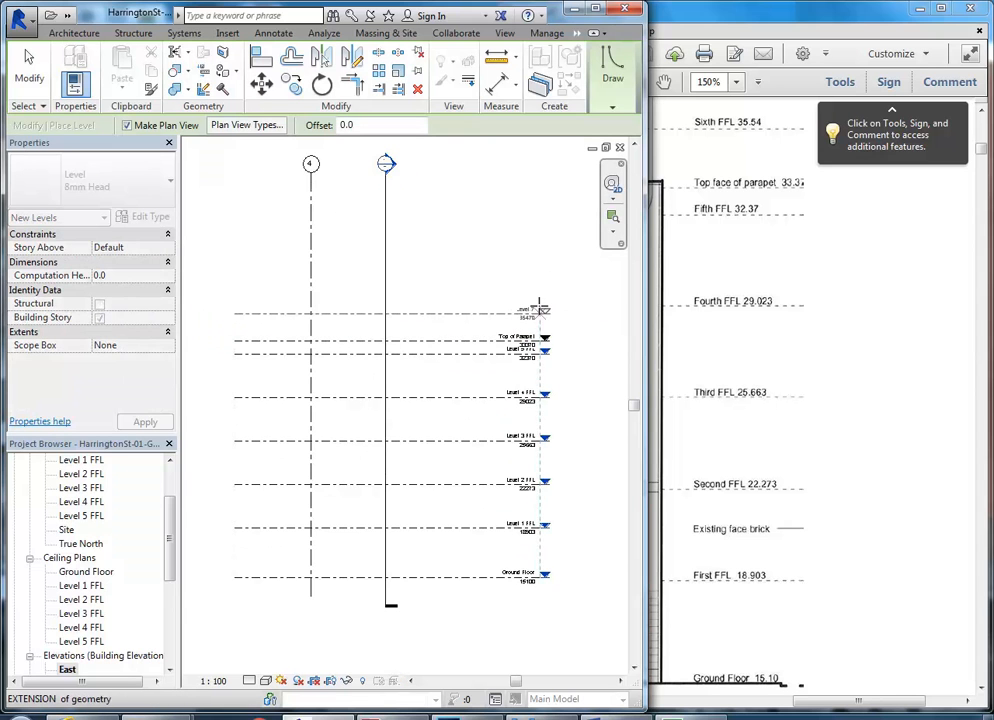
click(545, 313)
Rename Level 7 as "Level 6 FFL" and rename its corresponding views as well.
scroll(545, 313, up, 1)
scroll(545, 313, up, 3)
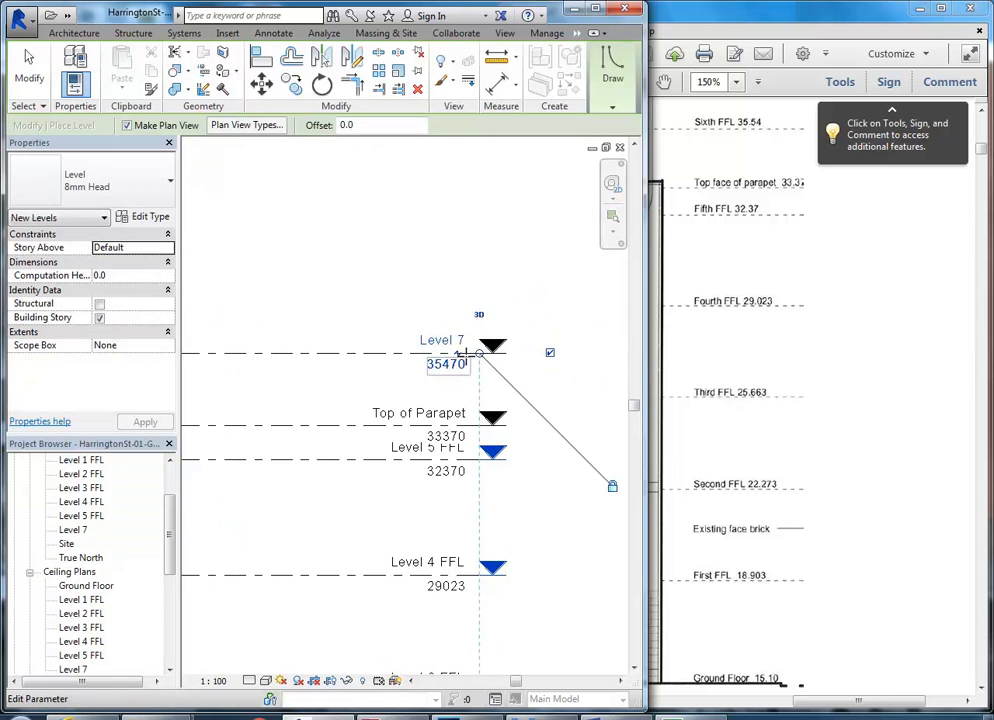
click(452, 344)
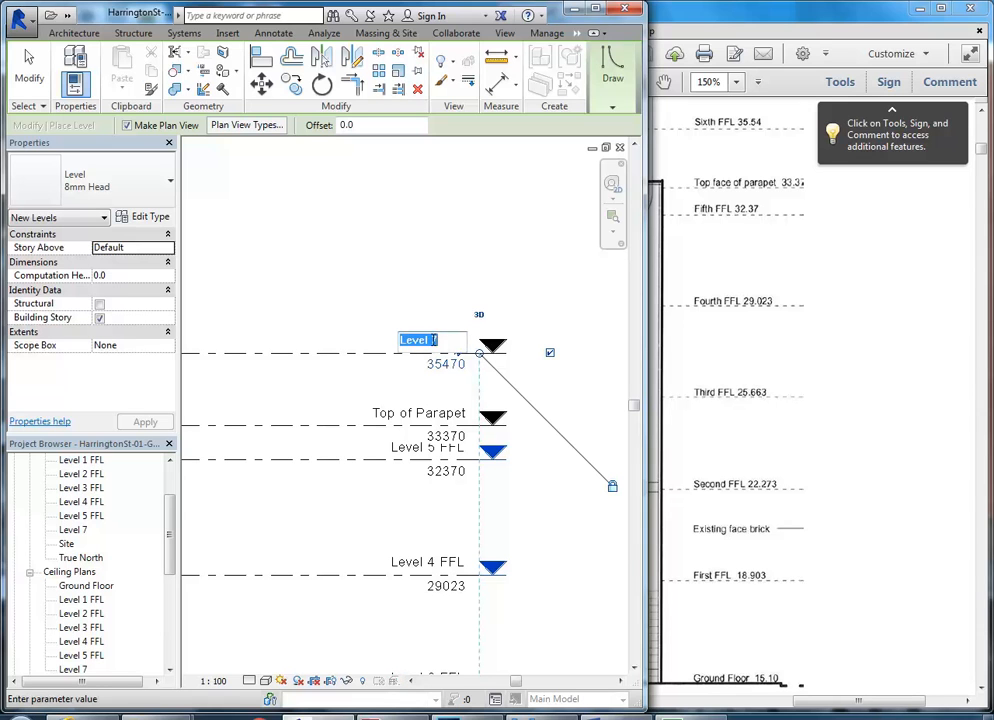
drag(433, 340, 447, 338)
text(6 FFL)
key(Return)
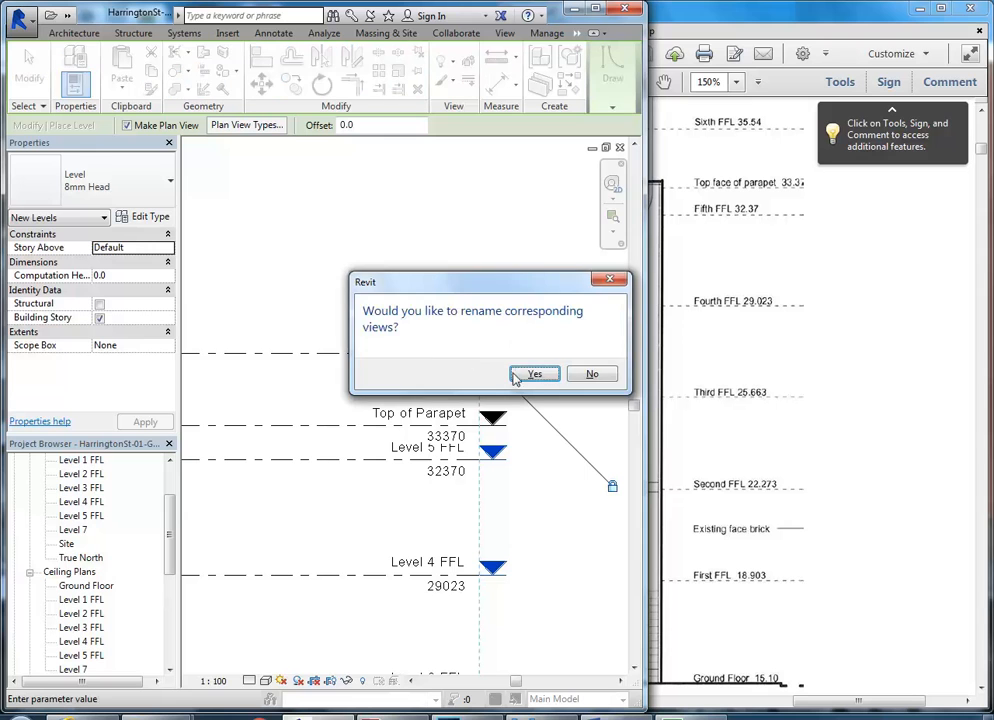
click(521, 373)
Set the elevation of Level 6 FFL to 35540 to match Sixth FFL in the PDF.
click(446, 364)
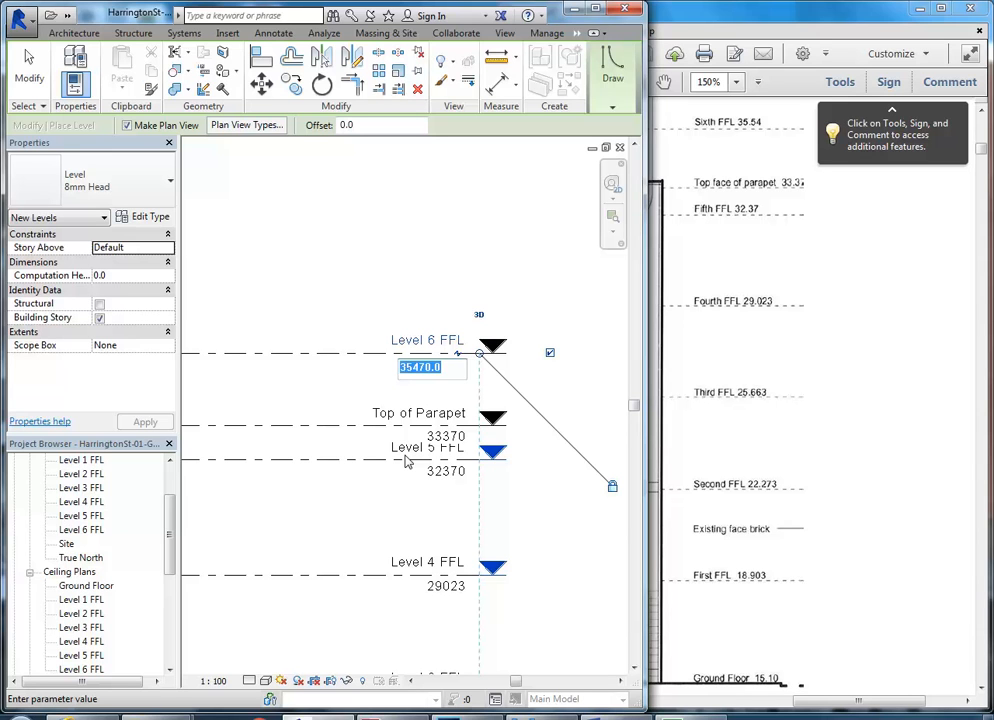
text(35540)
key(Return)
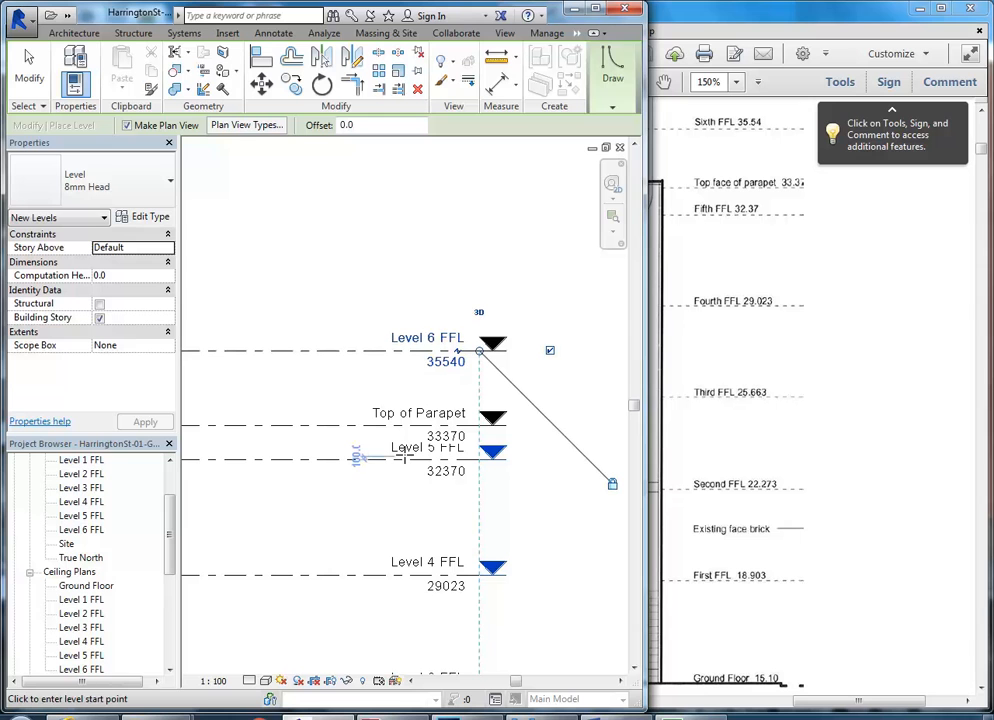
Switch to the PDF elevation in Adobe Acrobat and look up the height marked above Sixth FFL.
click(983, 115)
click(983, 115)
click(983, 115)
click(983, 115)
click(983, 115)
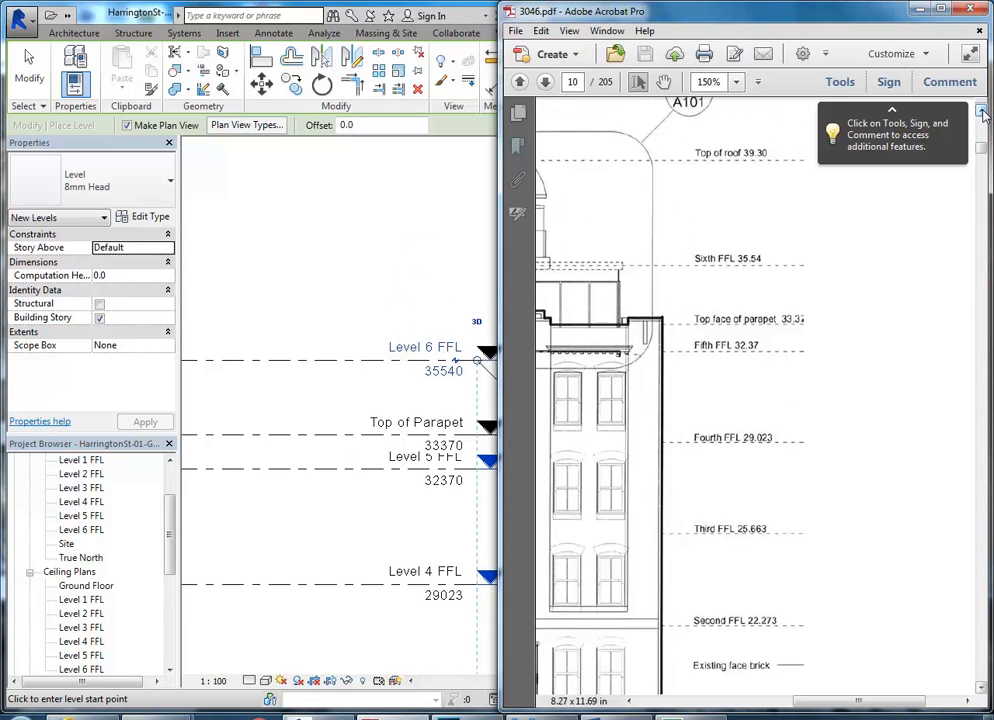
click(983, 115)
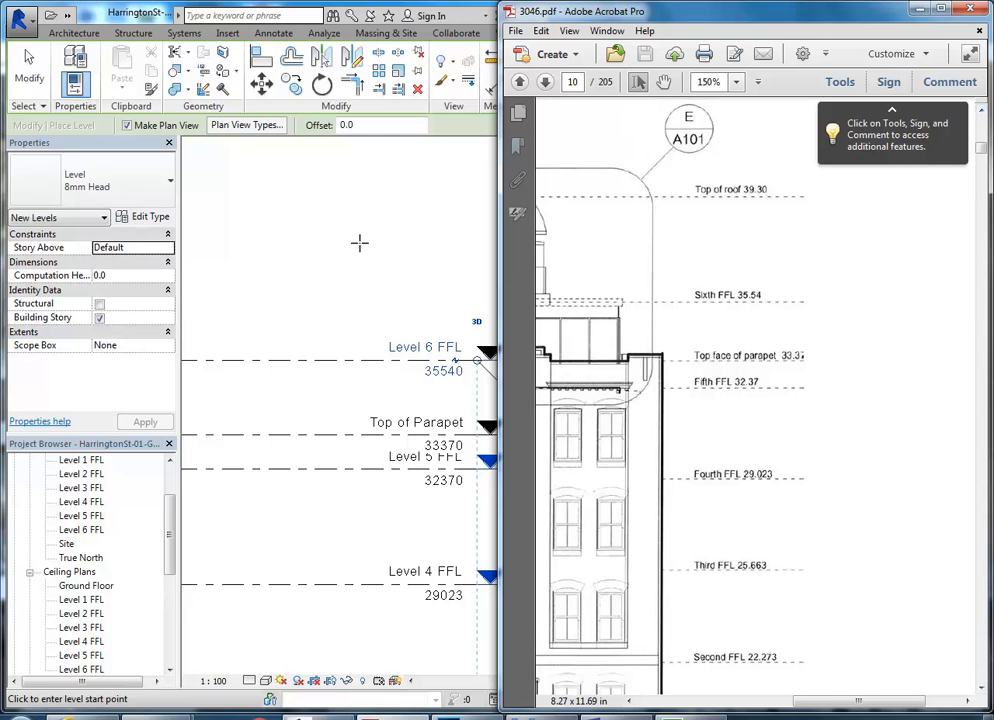
Return to Revit and draw a new level above Level 6 FFL at an elevation of about 38640, aligned with the existing level ends.
click(361, 107)
scroll(411, 314, down, 3)
middle_drag(386, 312, 450, 318)
scroll(450, 318, down, 3)
scroll(377, 322, up, 2)
middle_drag(375, 329, 357, 333)
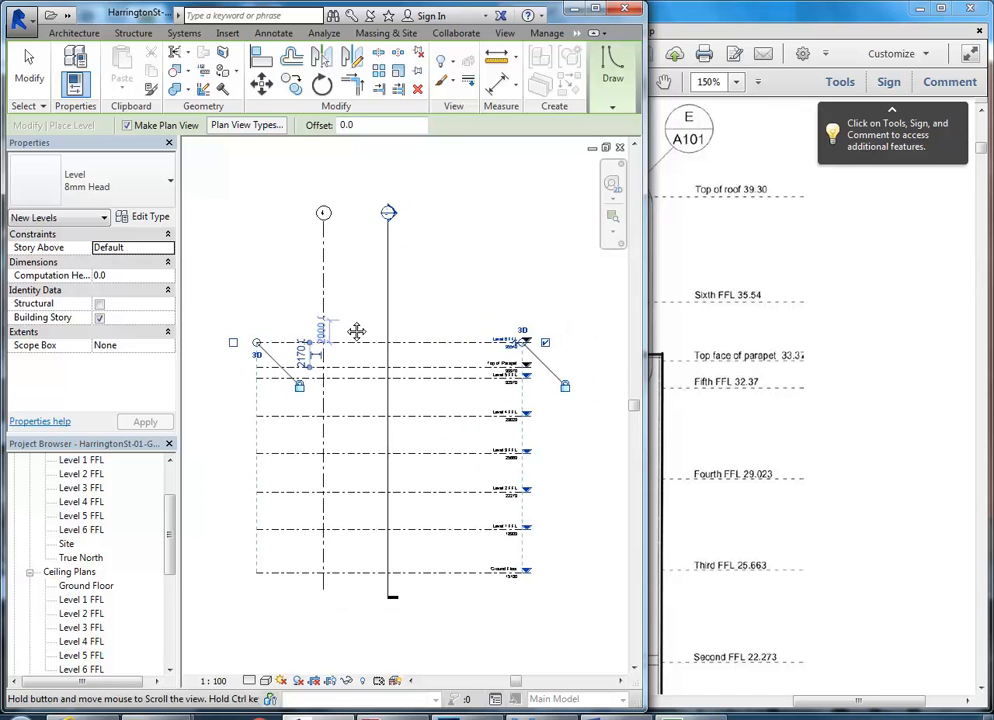
click(251, 305)
click(520, 304)
Rename Level 8 as "Top of Roof" and rename its corresponding views as well.
scroll(520, 304, up, 3)
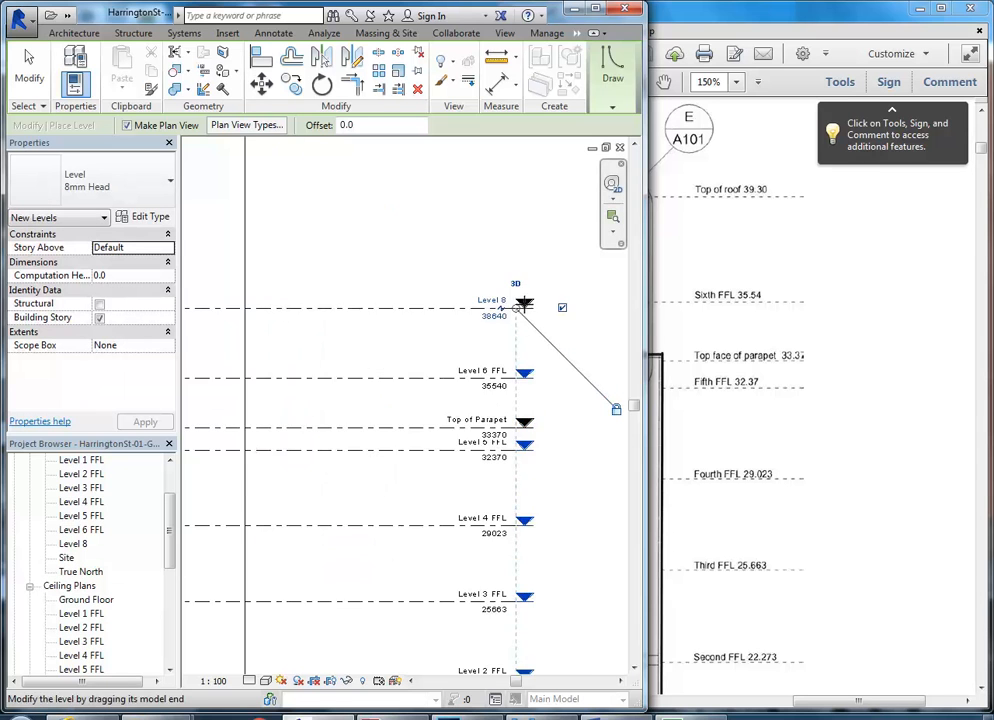
scroll(450, 330, up, 3)
click(422, 299)
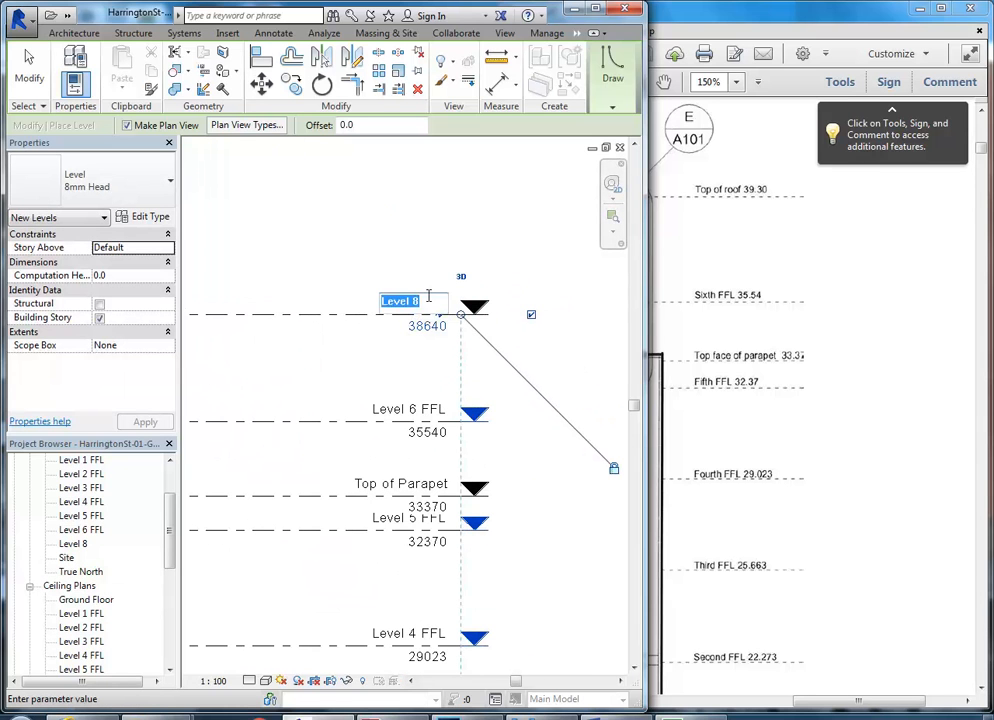
text(Top of Roof)
key(Return)
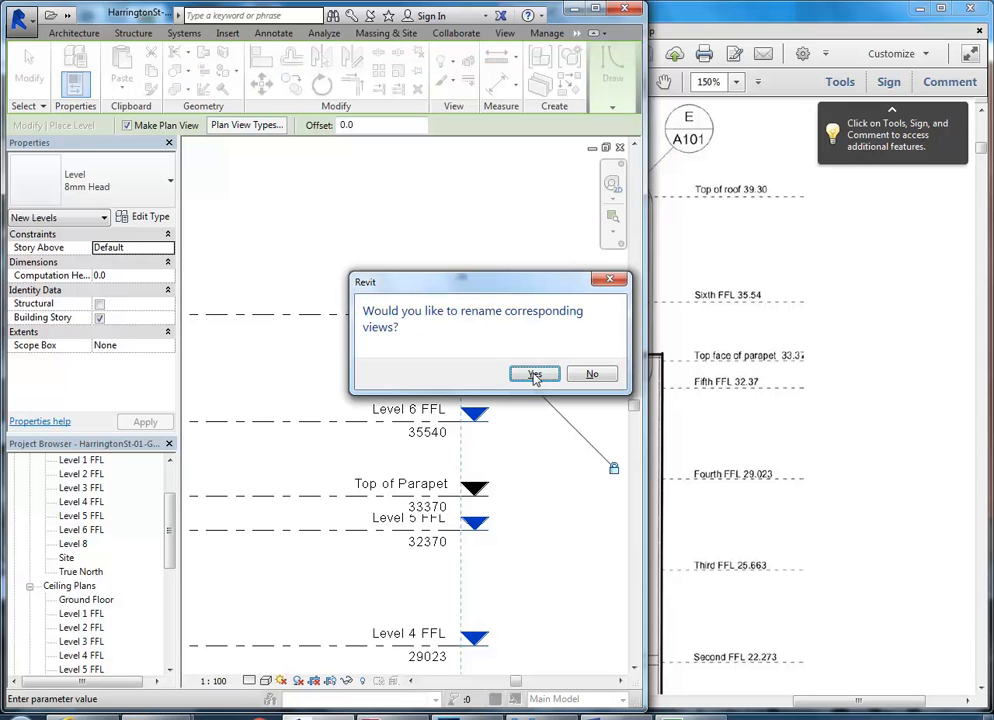
click(535, 374)
Set the elevation of the Top of Roof level to 39300 and finish placing levels.
scroll(426, 330, up, 2)
click(415, 322)
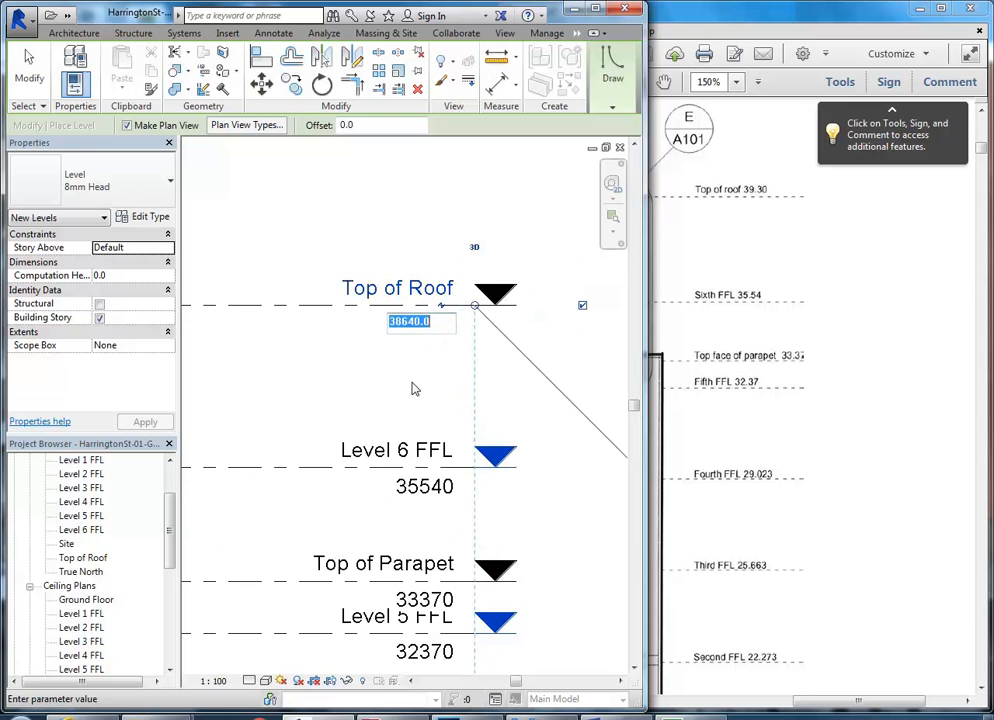
text(39300)
key(Return)
scroll(411, 381, down, 2)
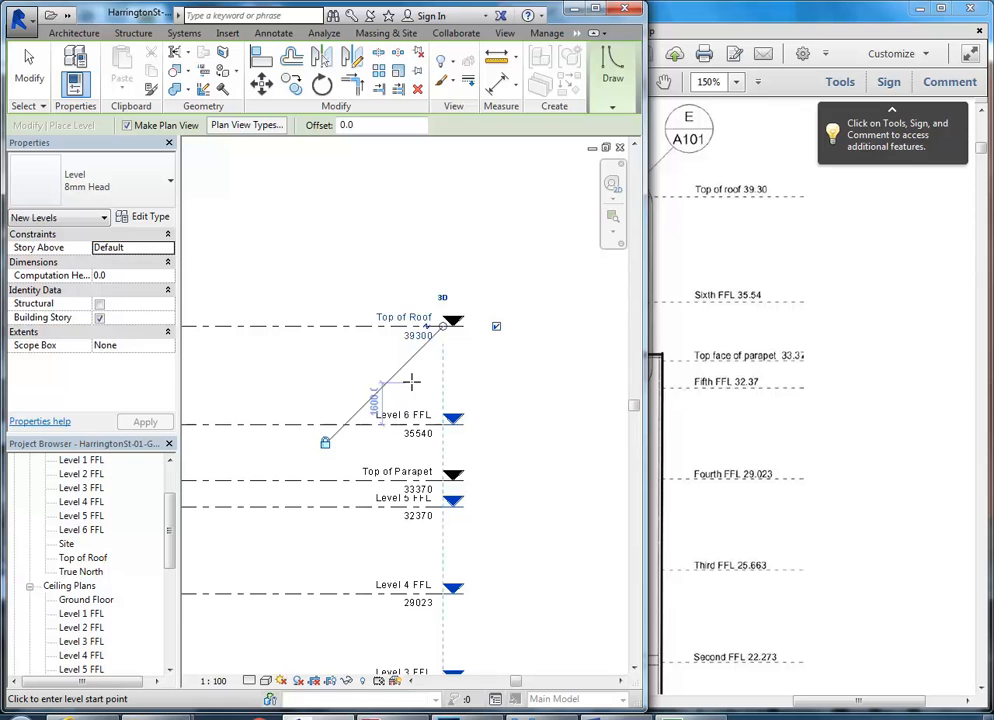
scroll(411, 381, down, 3)
key(Escape)
key(Escape)
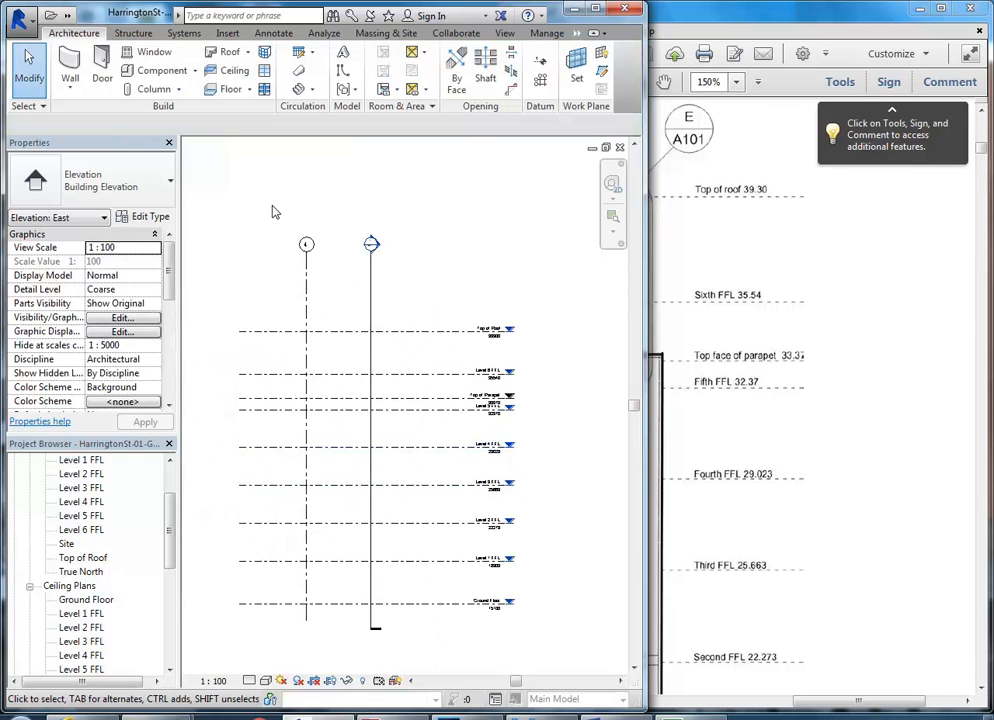
Save the project as a new Revit file named HarringtonSt-02-Levels-Setup in the Harrington folder.
click(22, 18)
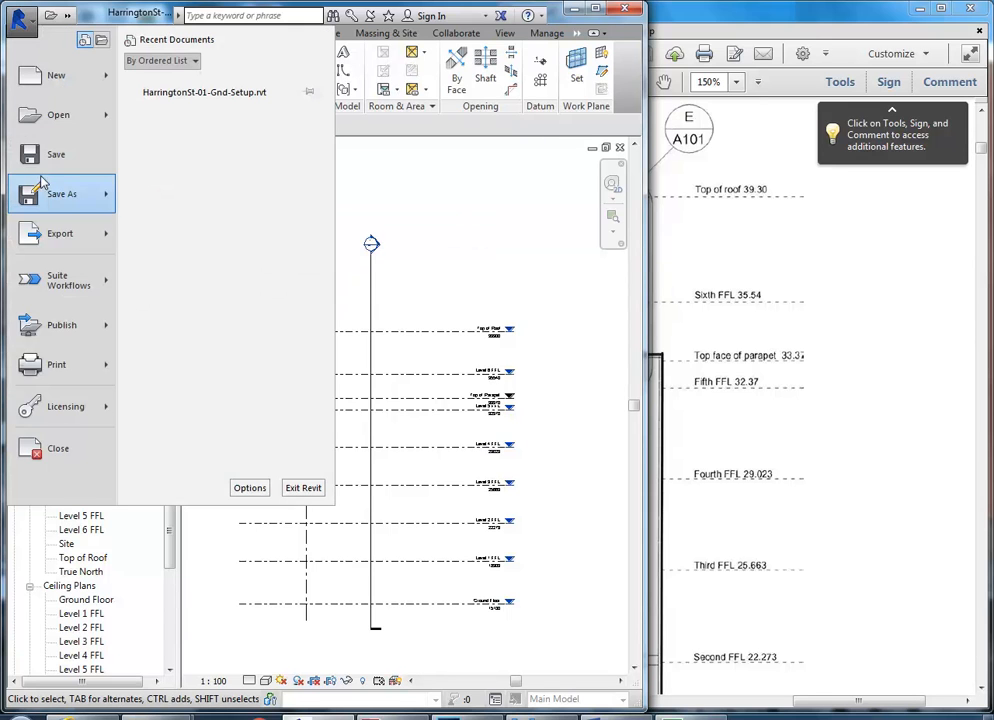
mouse_move(40, 194)
click(199, 118)
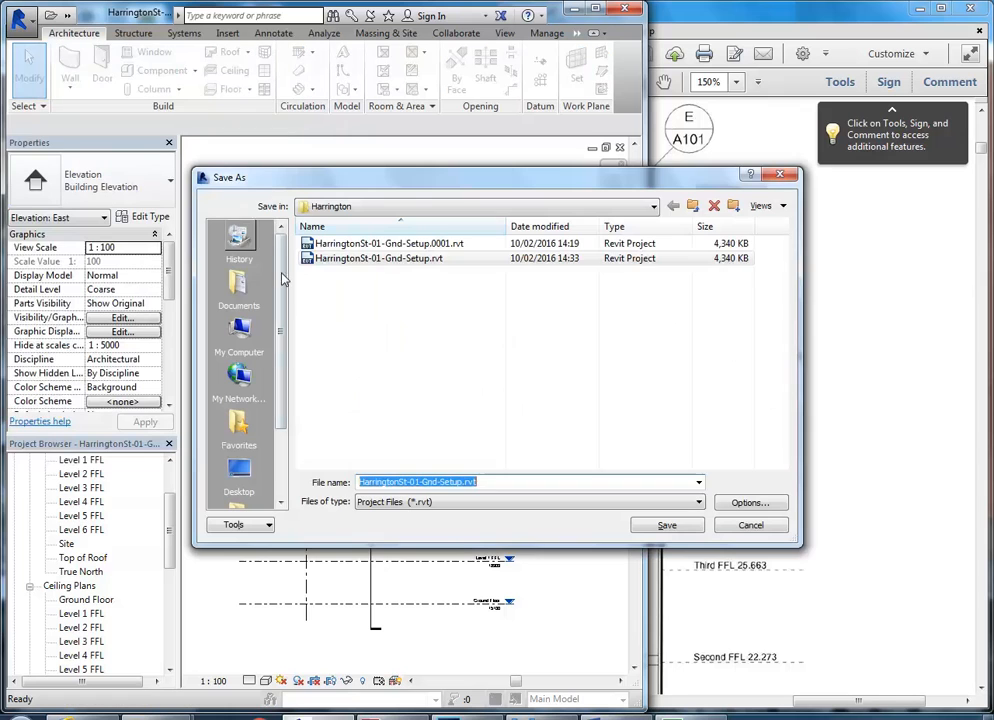
click(430, 485)
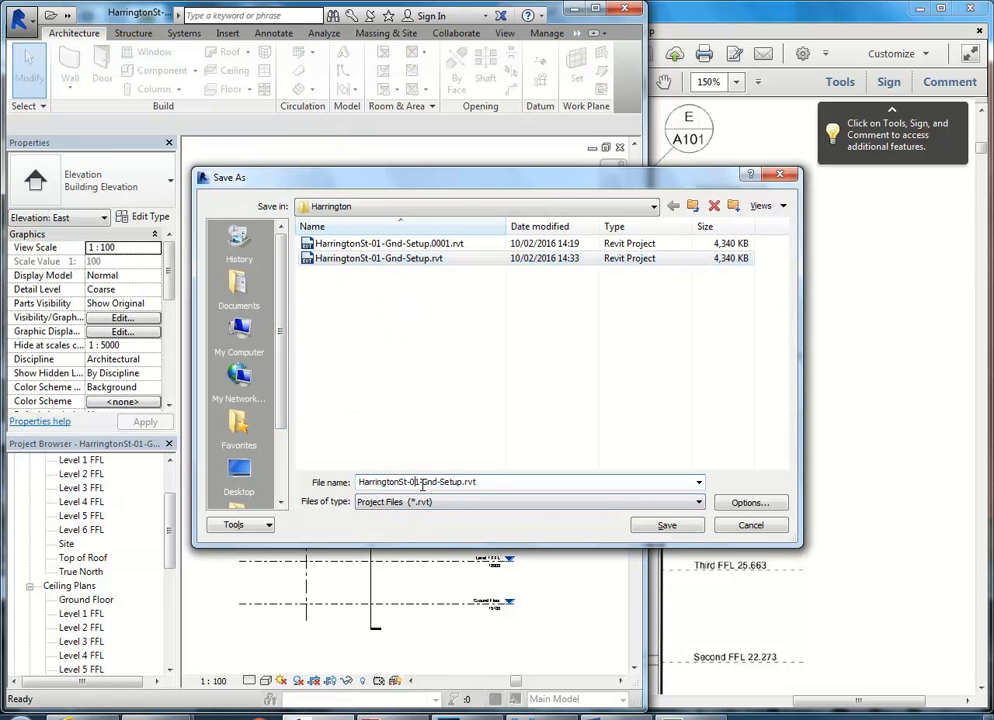
key(BackSpace)
text(2)
key(BackSpace)
key(BackSpace)
key(BackSpace)
text(Lev)
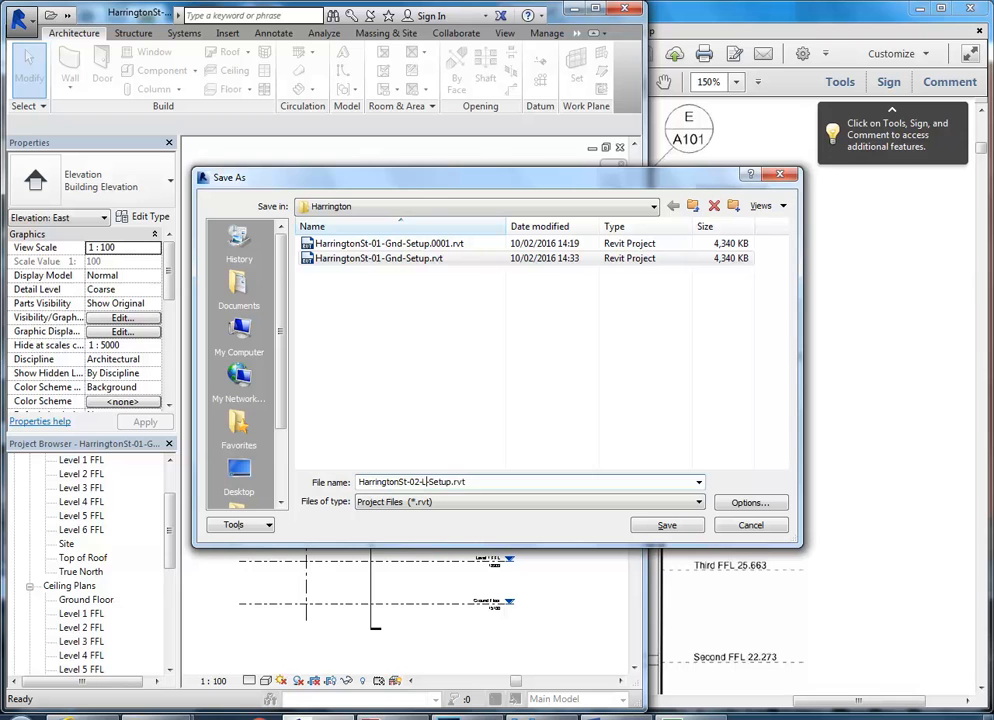
text(els)
click(666, 527)
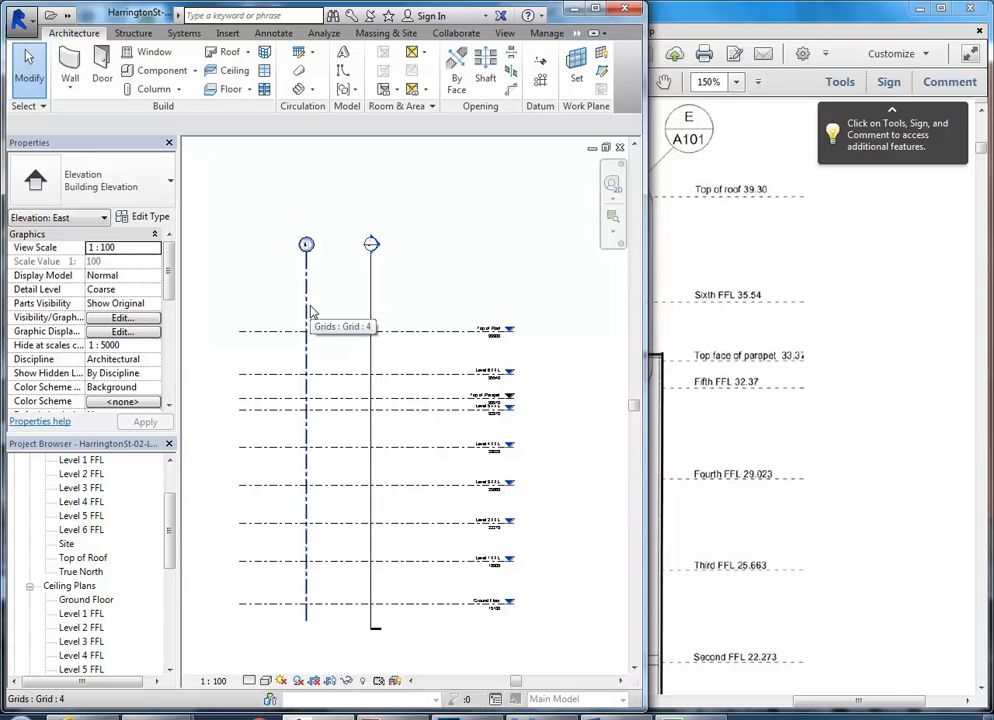
In the East elevation, shorten grid 4 from its bubble end, keeping the bubble above the Top of Roof level.
scroll(490, 346, up, 4)
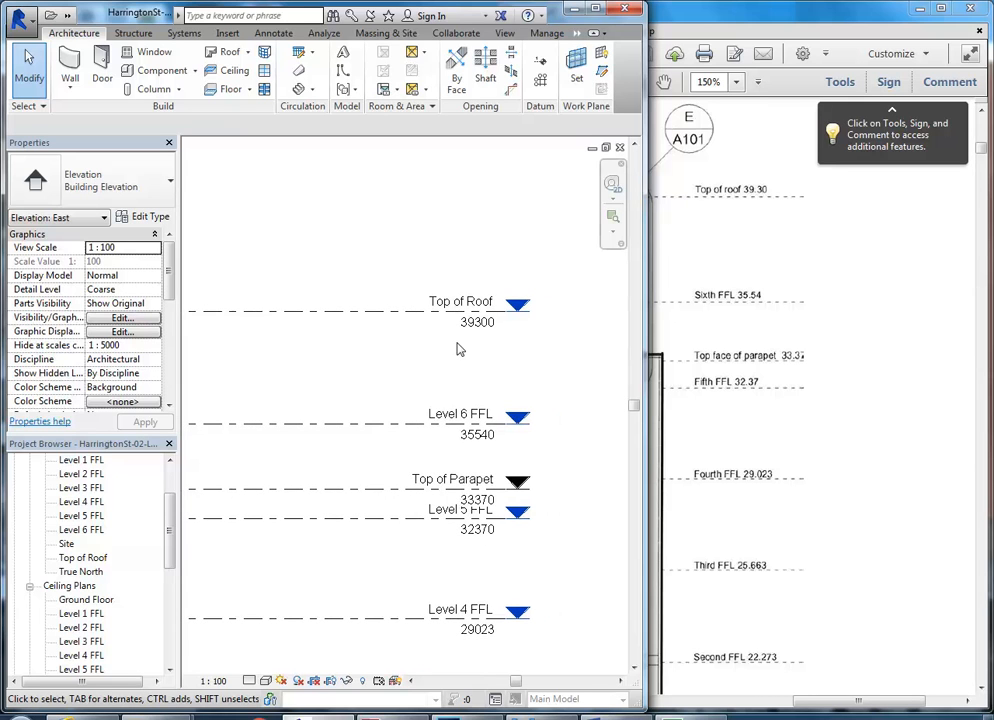
scroll(459, 348, down, 4)
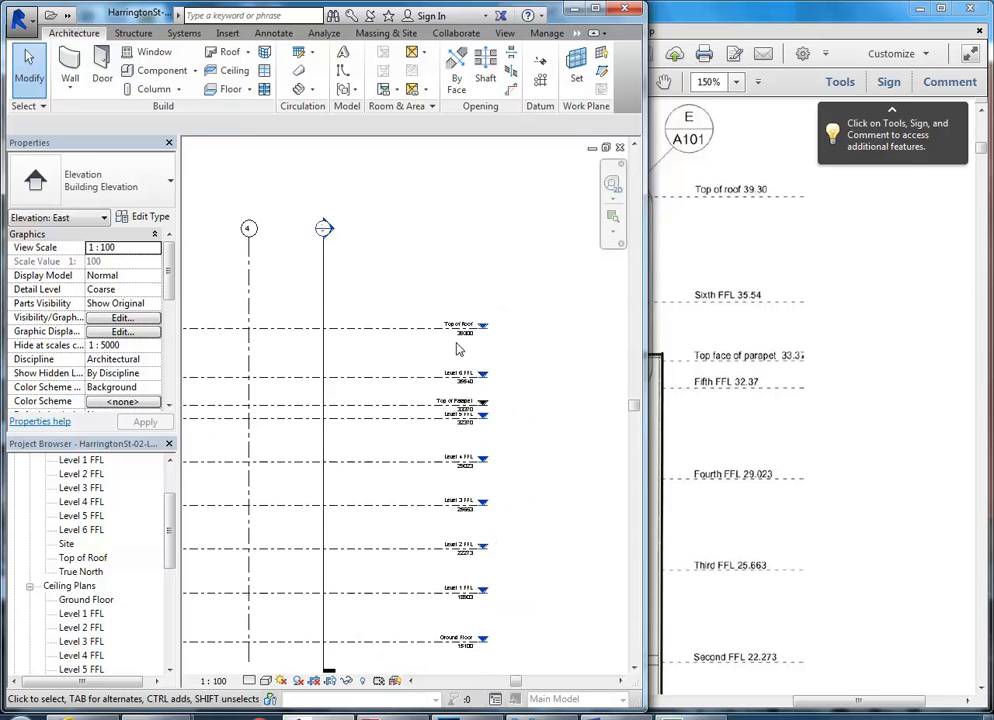
scroll(459, 348, down, 4)
scroll(483, 377, up, 3)
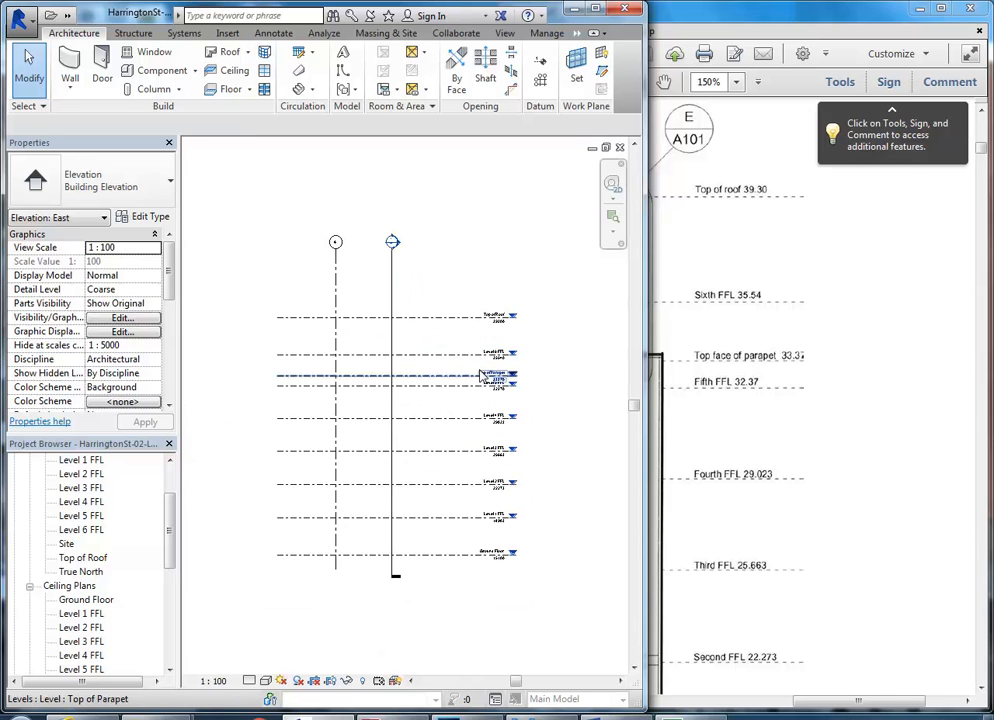
middle_drag(319, 365, 295, 351)
scroll(285, 341, up, 1)
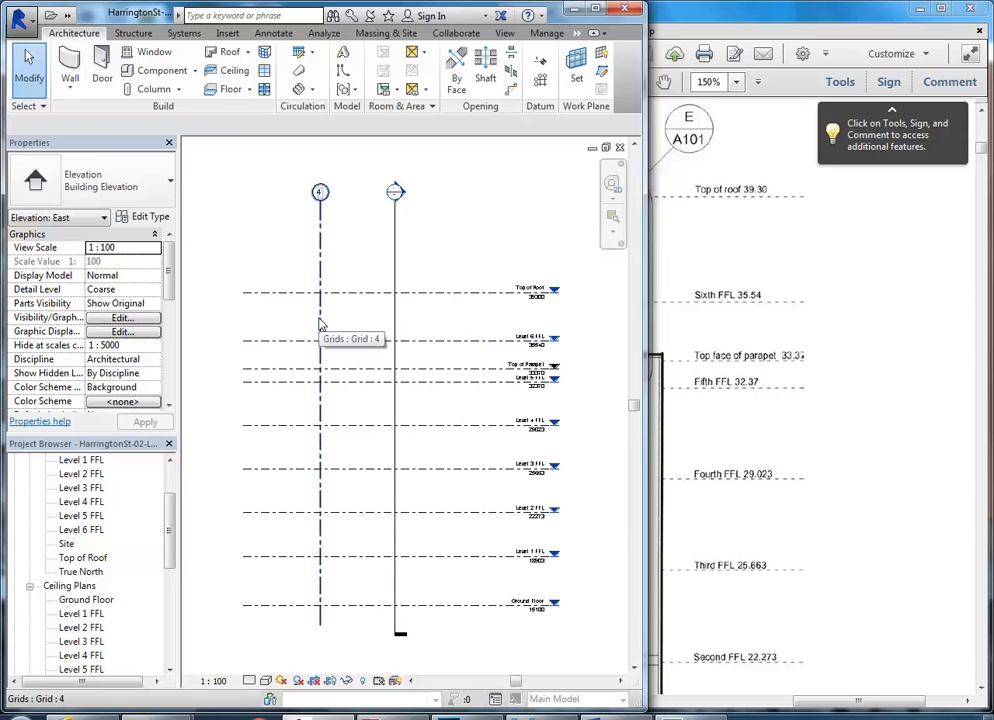
click(320, 325)
drag(318, 195, 314, 238)
click(275, 266)
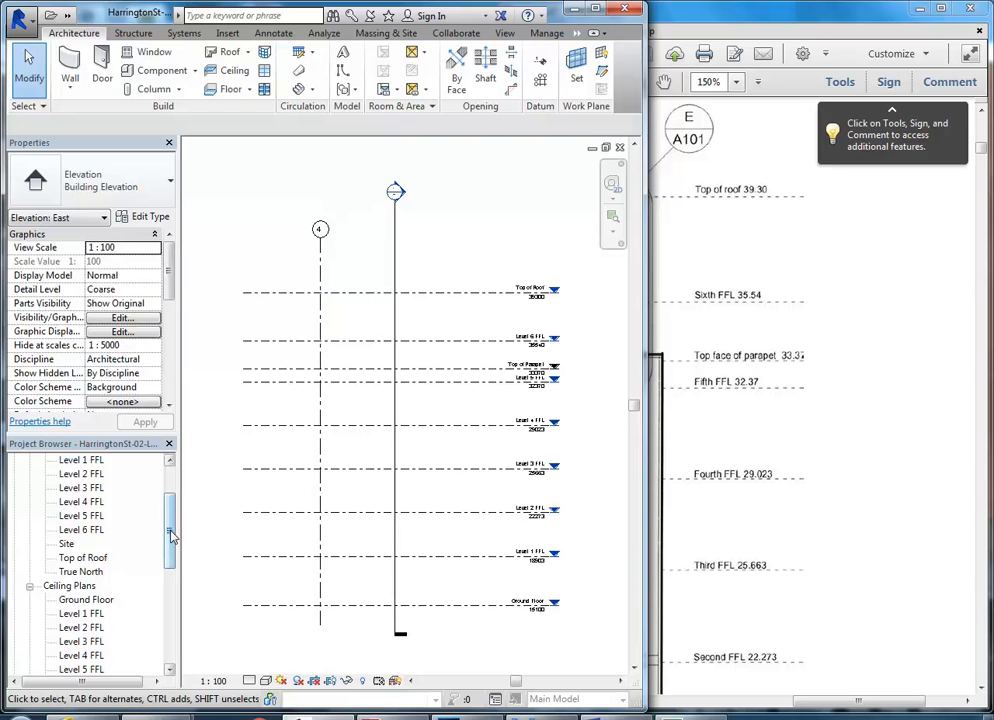
Open the Ground Floor, Level 6 FFL and Level 3 FFL floor plans in turn to compare which grid lines each shows.
drag(171, 537, 171, 517)
double_click(84, 489)
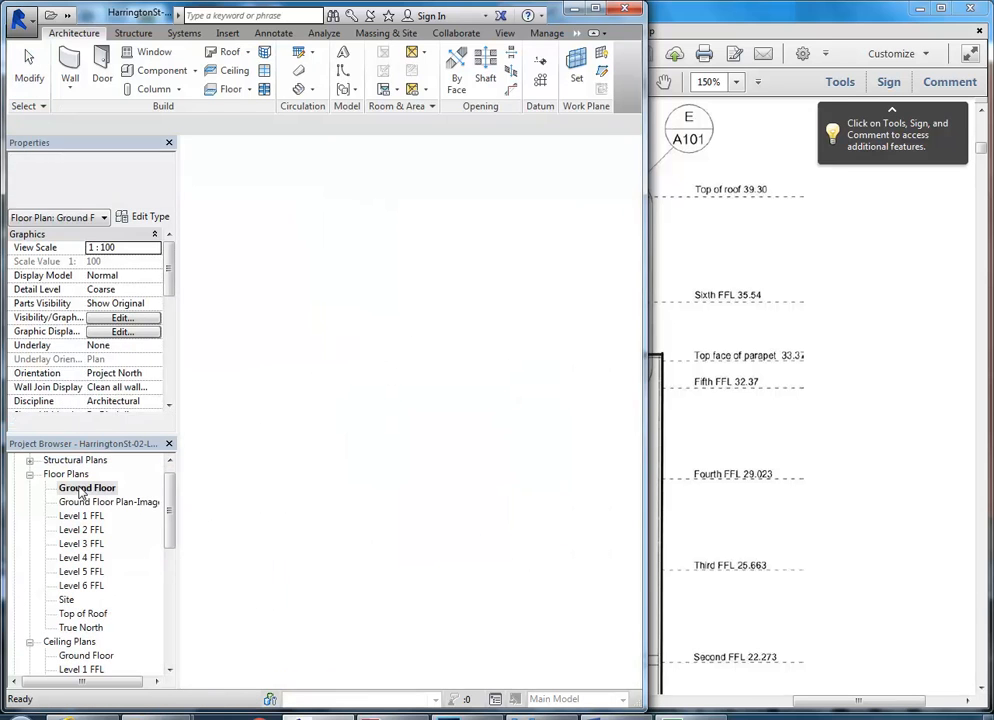
scroll(270, 460, down, 3)
double_click(82, 571)
click(80, 586)
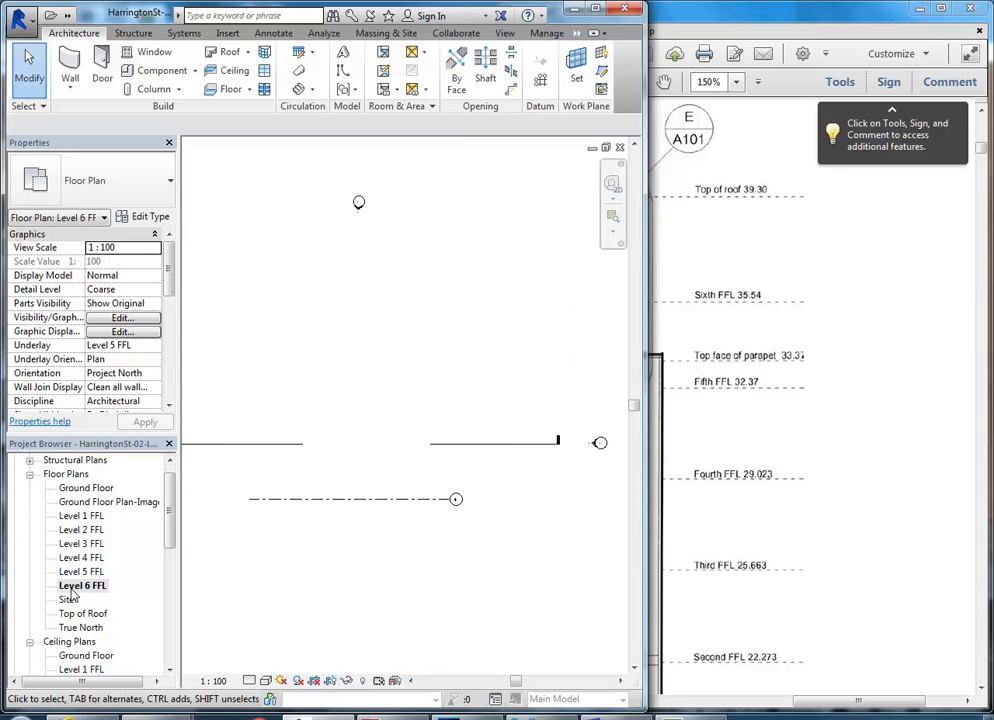
middle_drag(288, 549, 313, 559)
scroll(313, 558, up, 2)
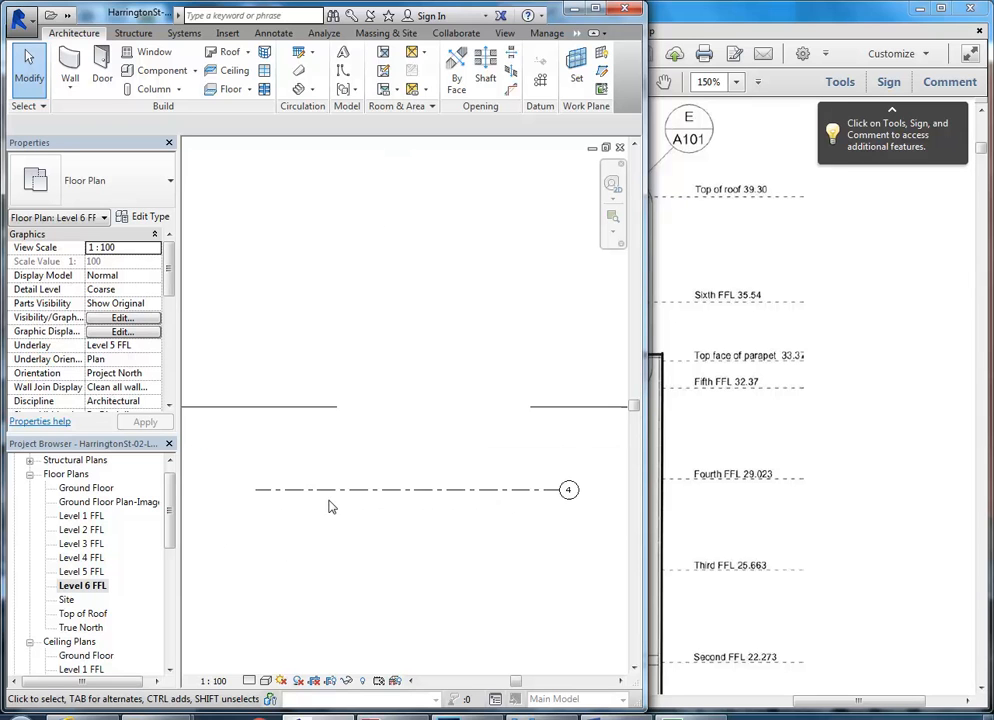
double_click(82, 544)
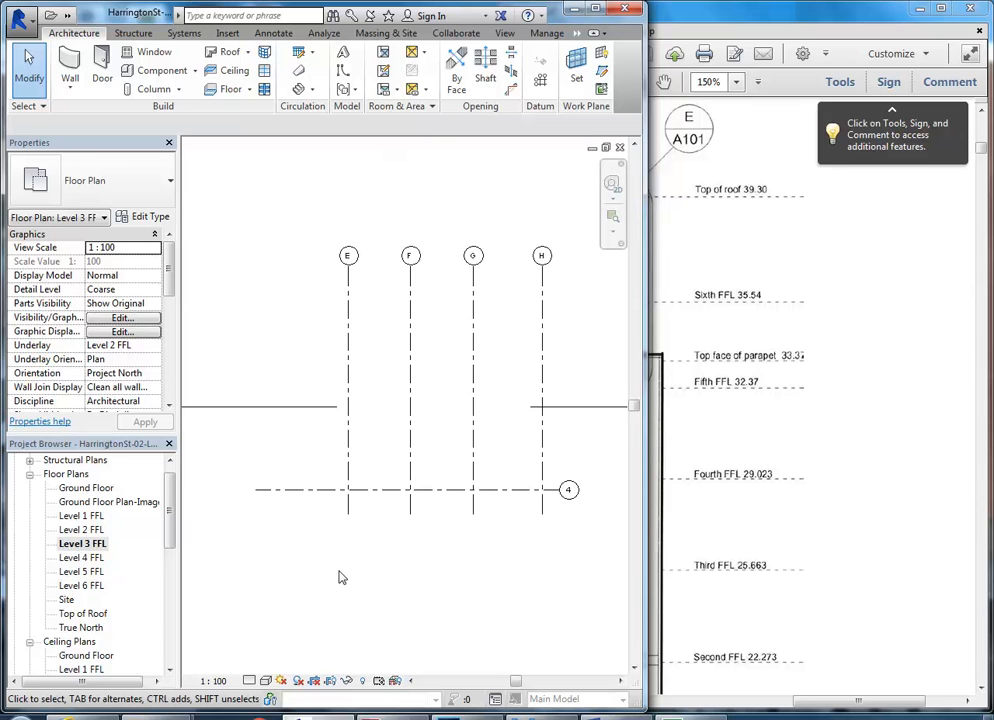
middle_drag(340, 572, 355, 523)
scroll(355, 523, down, 1)
In the North elevation, extend the bubble ends of grids E to H together above the Top of Roof level.
drag(170, 523, 170, 605)
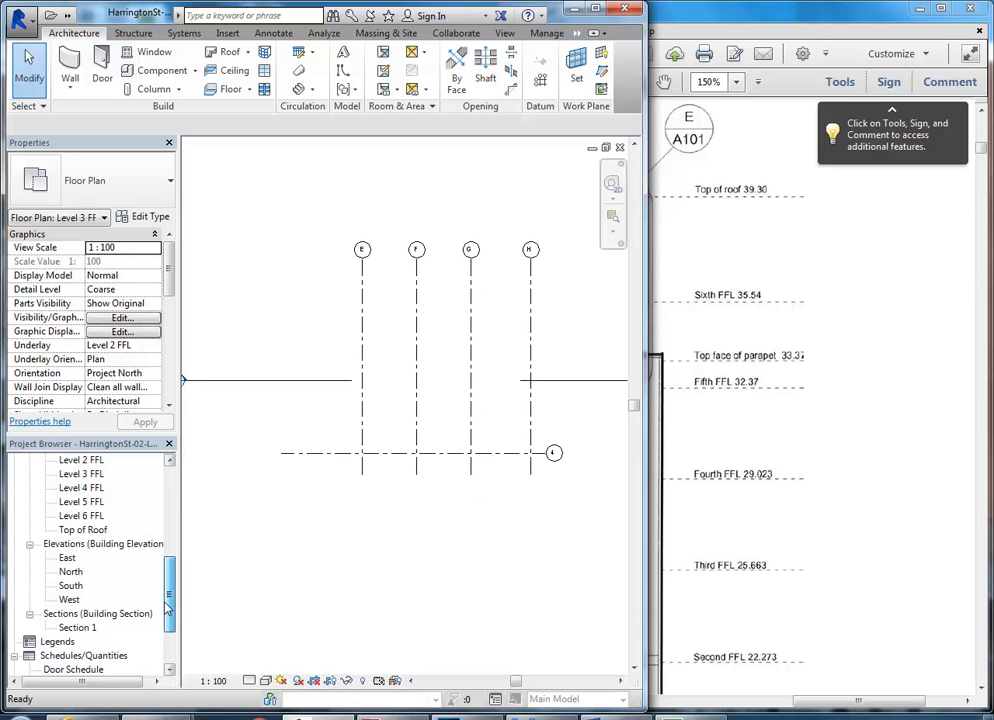
click(70, 573)
double_click(70, 573)
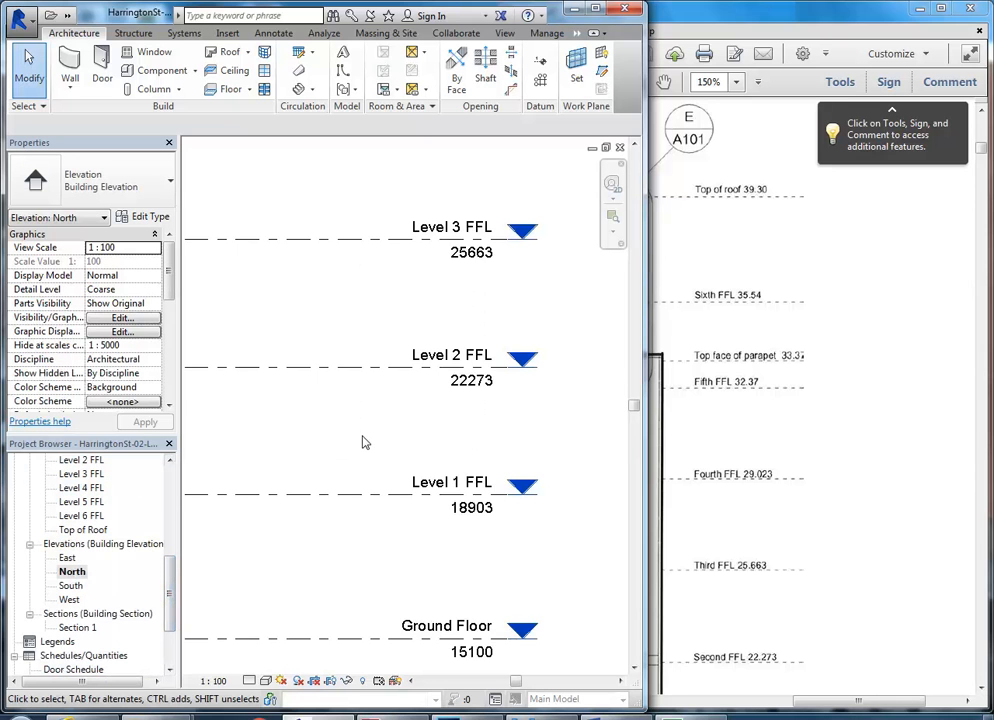
scroll(362, 441, down, 4)
middle_drag(488, 441, 547, 529)
middle_drag(443, 479, 450, 490)
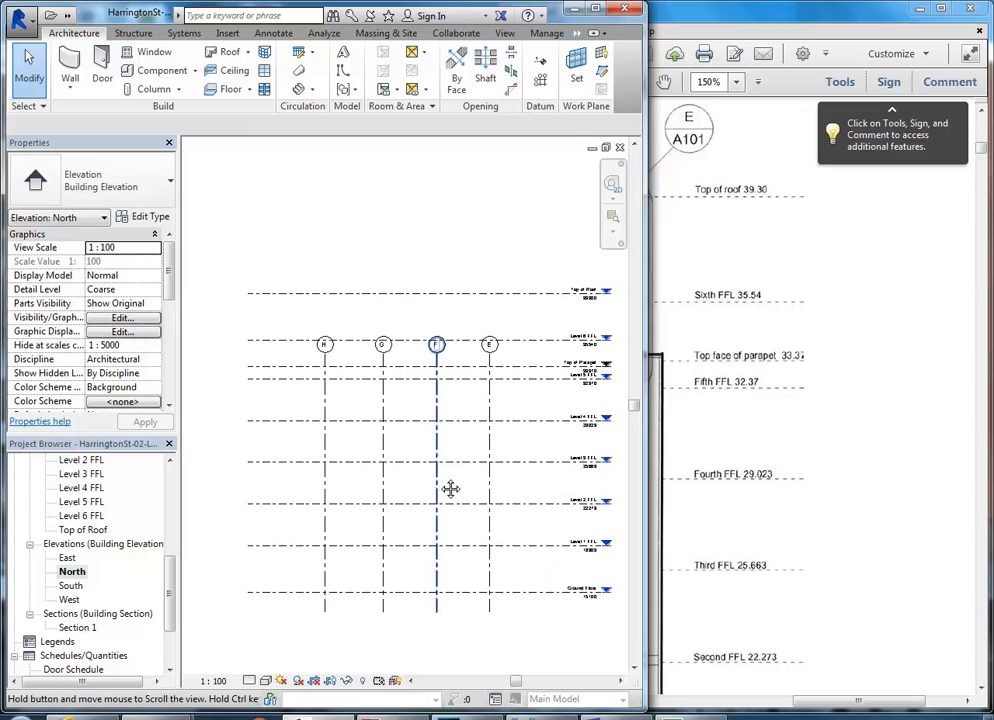
click(325, 398)
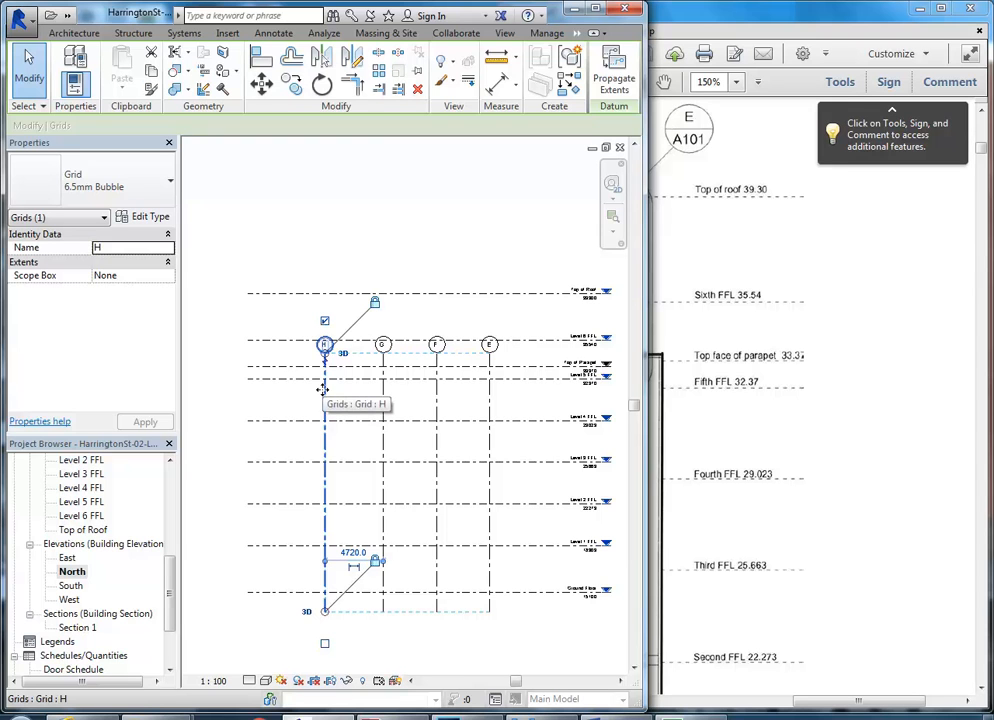
drag(325, 350, 330, 262)
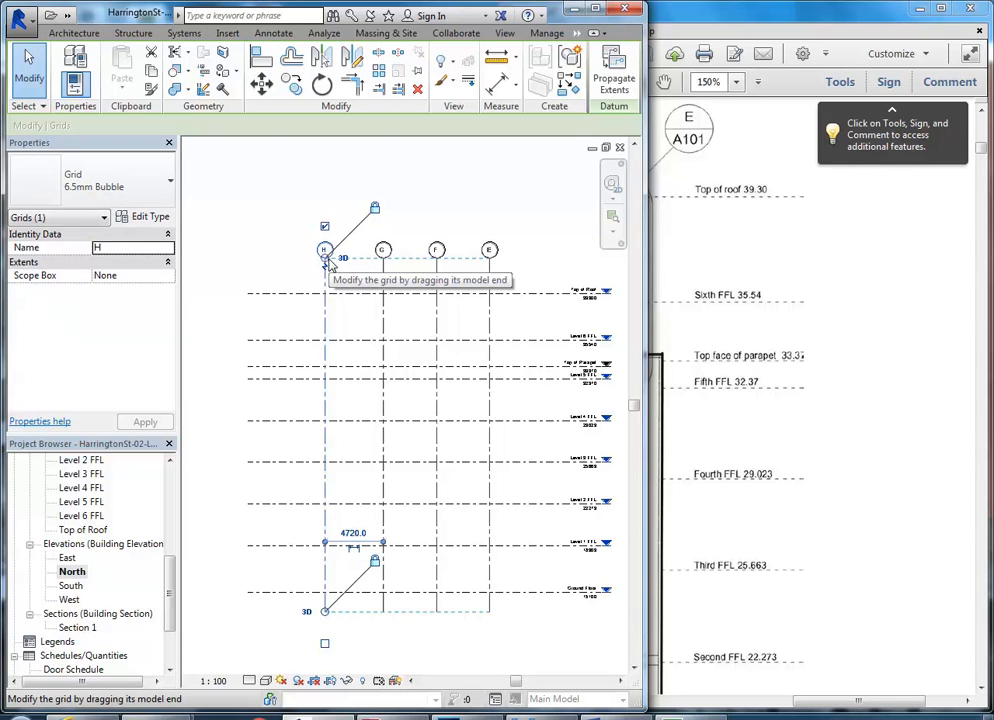
click(260, 261)
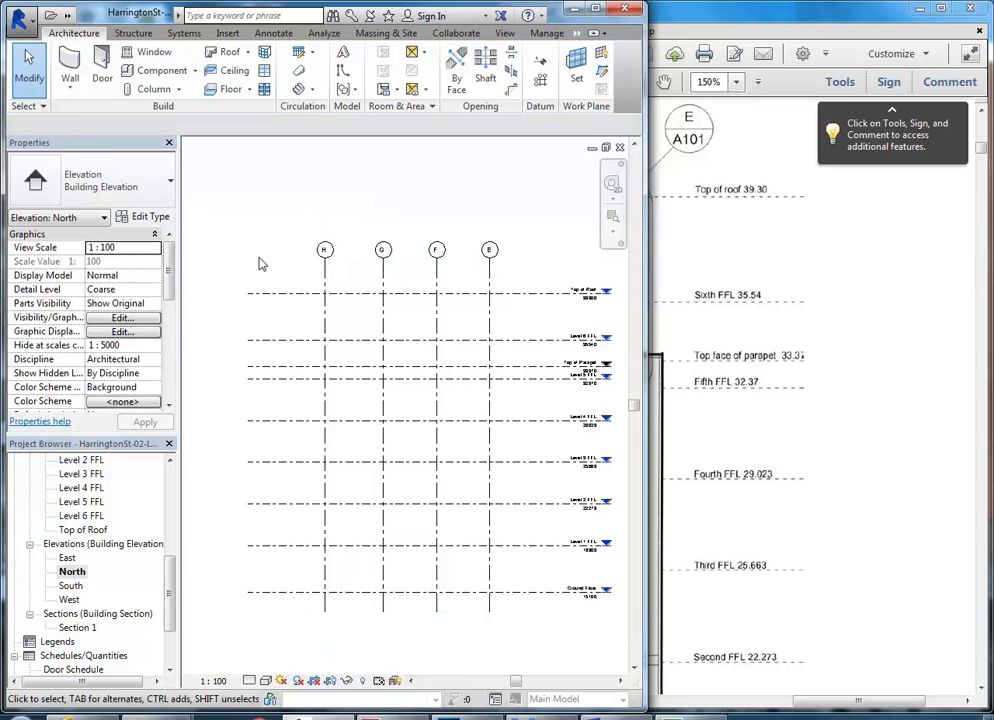
Open the Level 6 FFL floor plan and check whether grids E to H show there.
drag(172, 590, 172, 542)
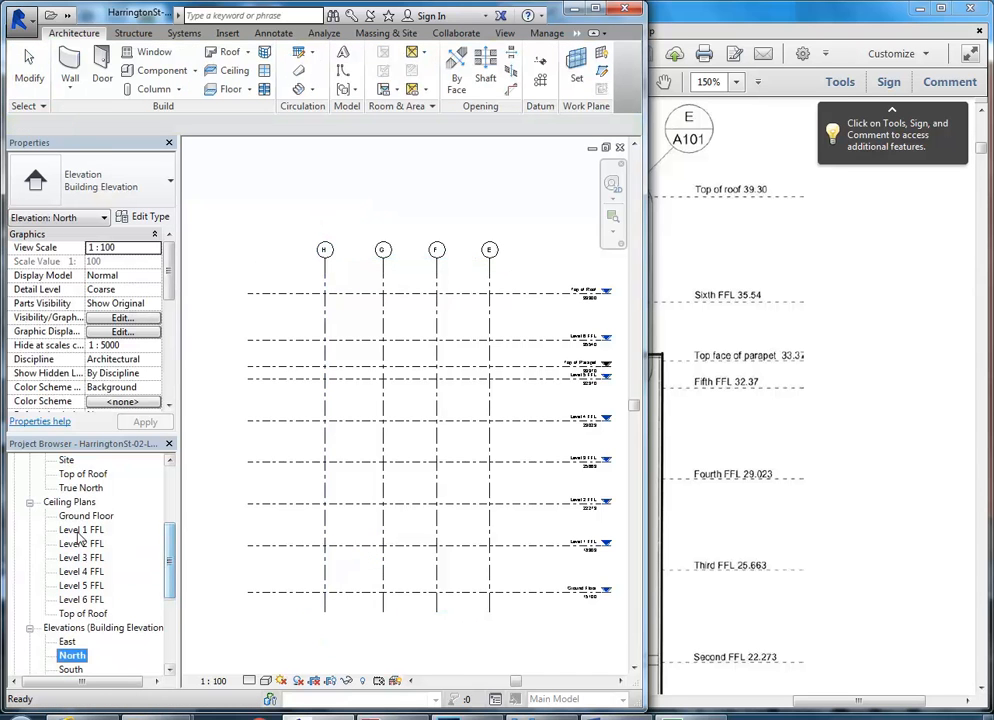
click(66, 461)
scroll(66, 465, up, 2)
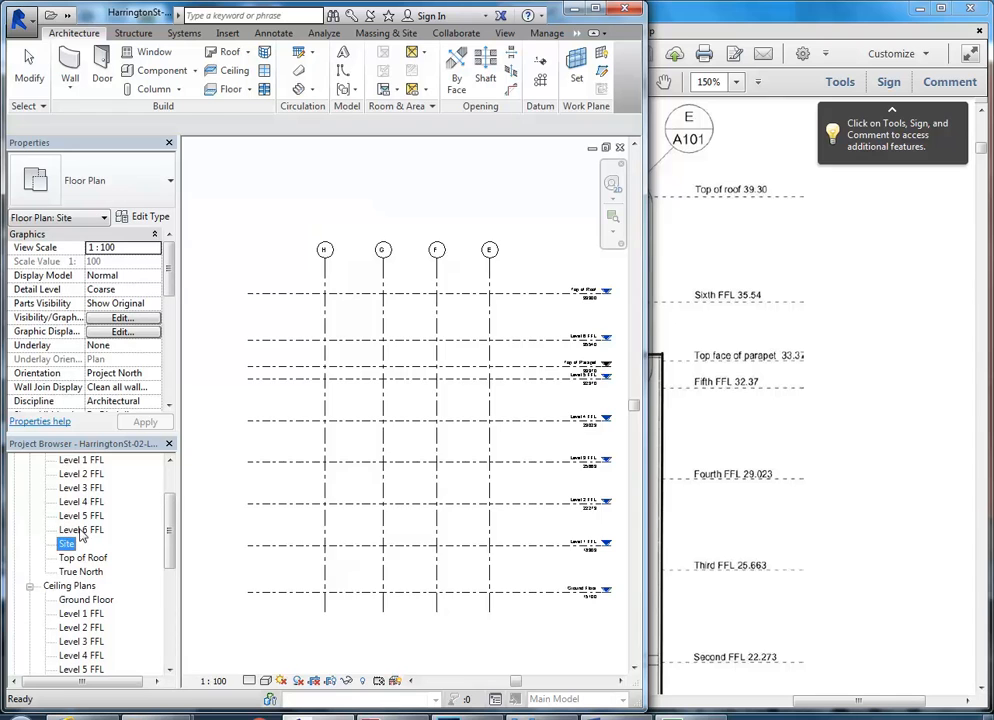
double_click(75, 530)
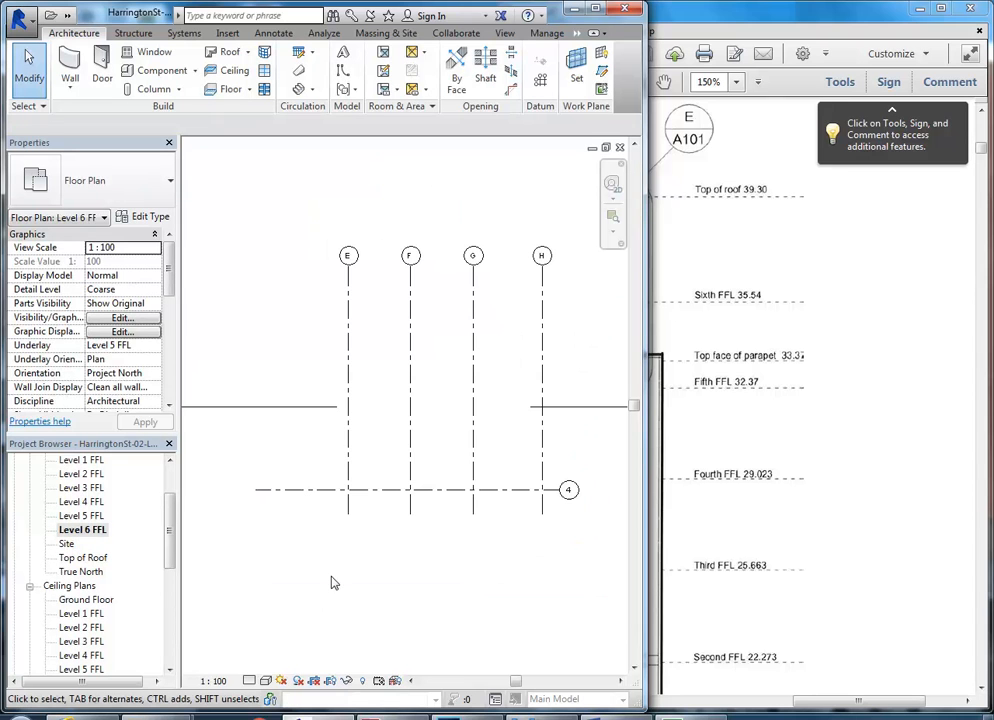
scroll(322, 570, down, 3)
middle_drag(362, 564, 365, 552)
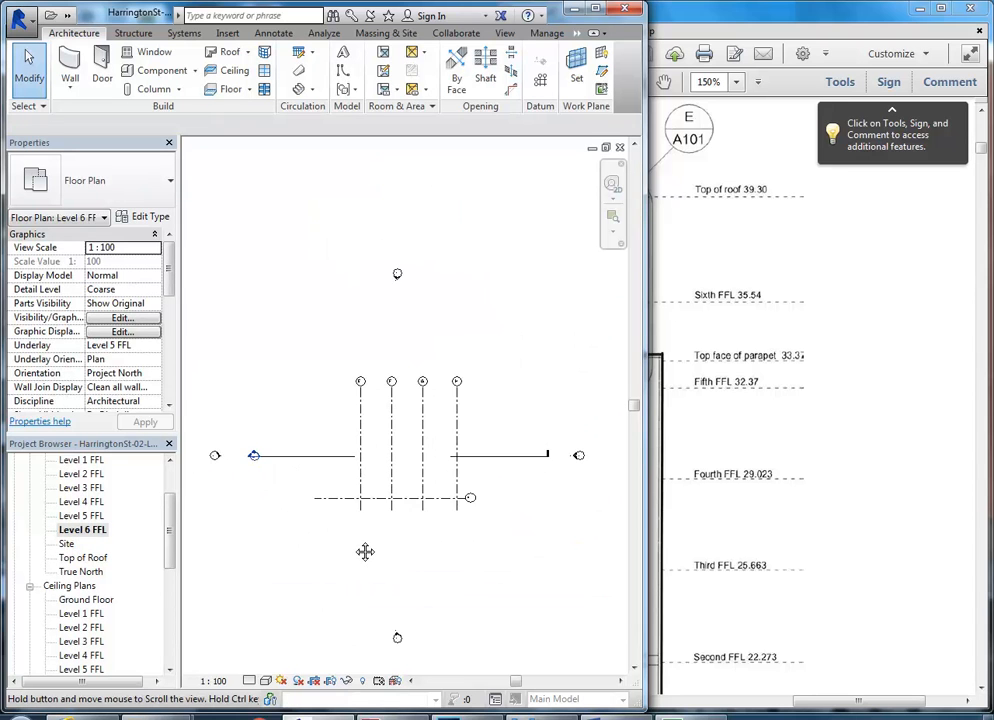
scroll(428, 550, up, 2)
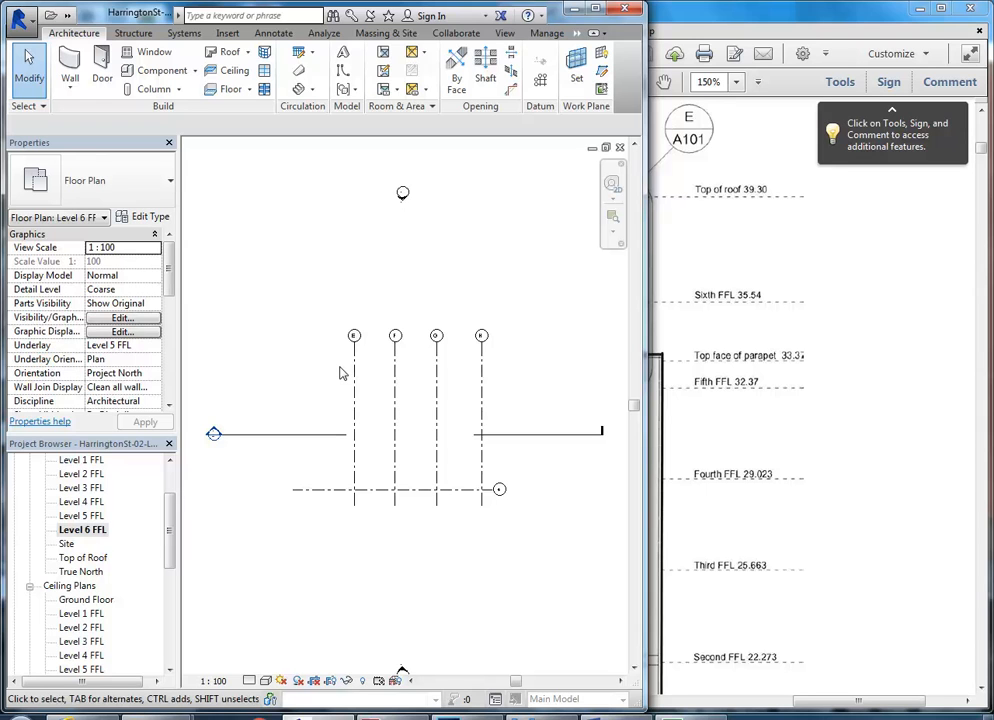
middle_drag(350, 377, 328, 386)
scroll(325, 377, up, 2)
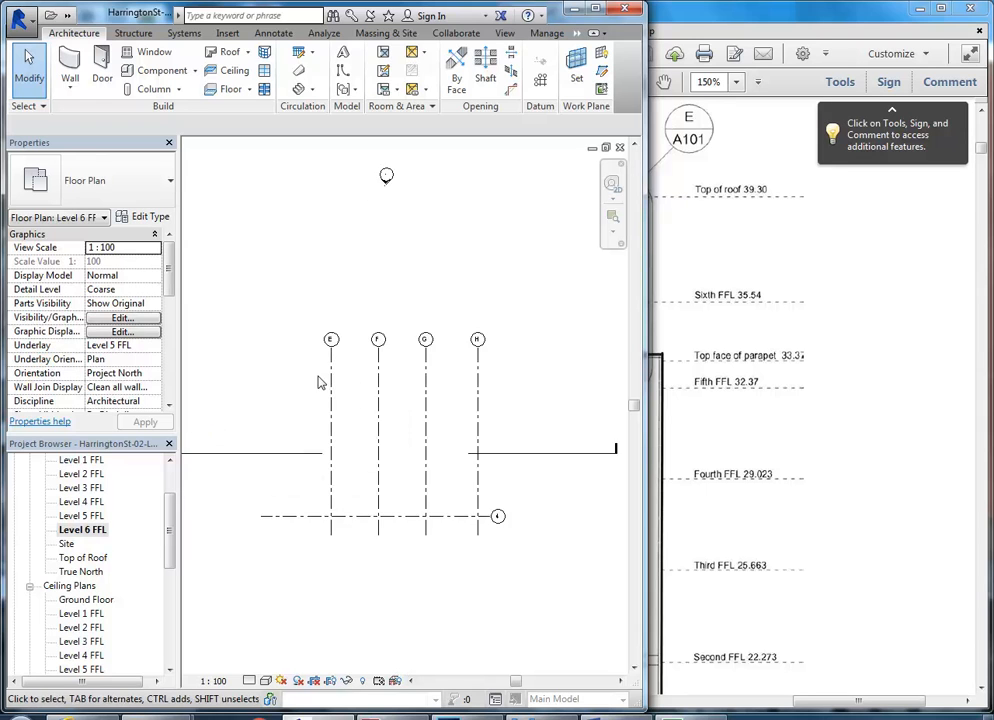
In the Ground Floor Plan-Image view, draw a grid line along the angled wall's outer face, from the pier between WG.6 and WG.5 to grid H.
drag(168, 511, 171, 480)
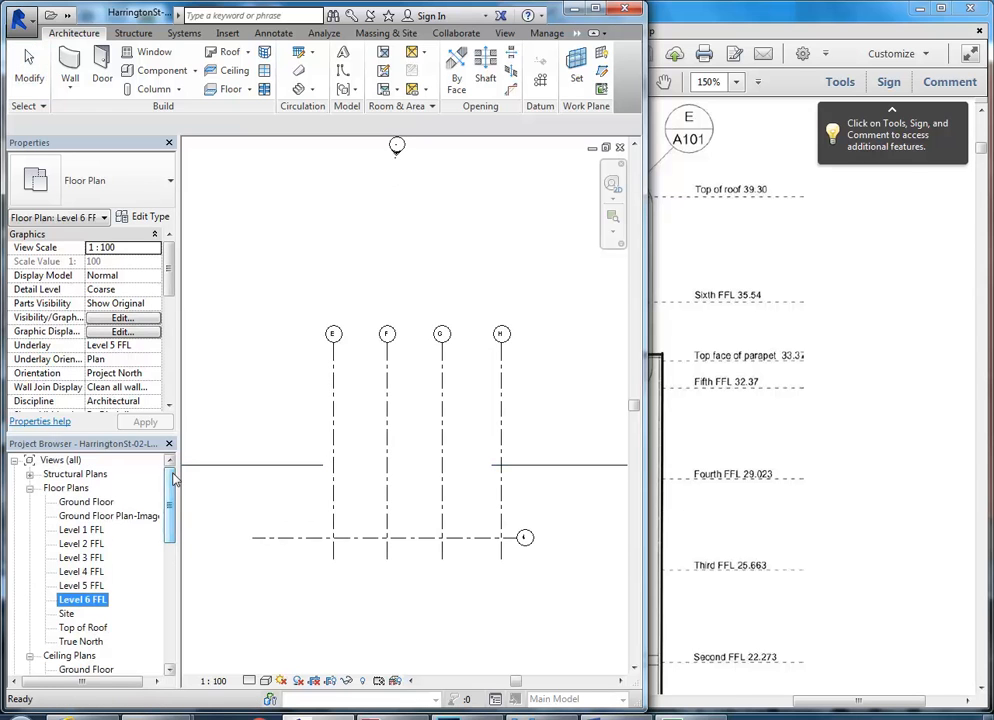
double_click(101, 516)
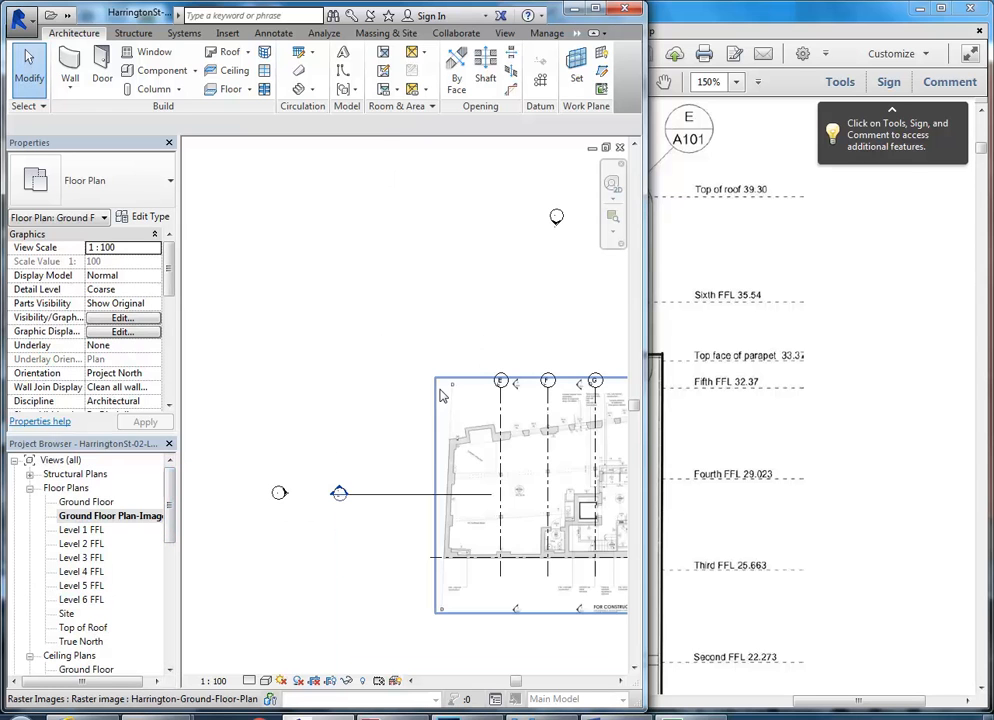
middle_drag(443, 396, 331, 361)
scroll(430, 483, up, 2)
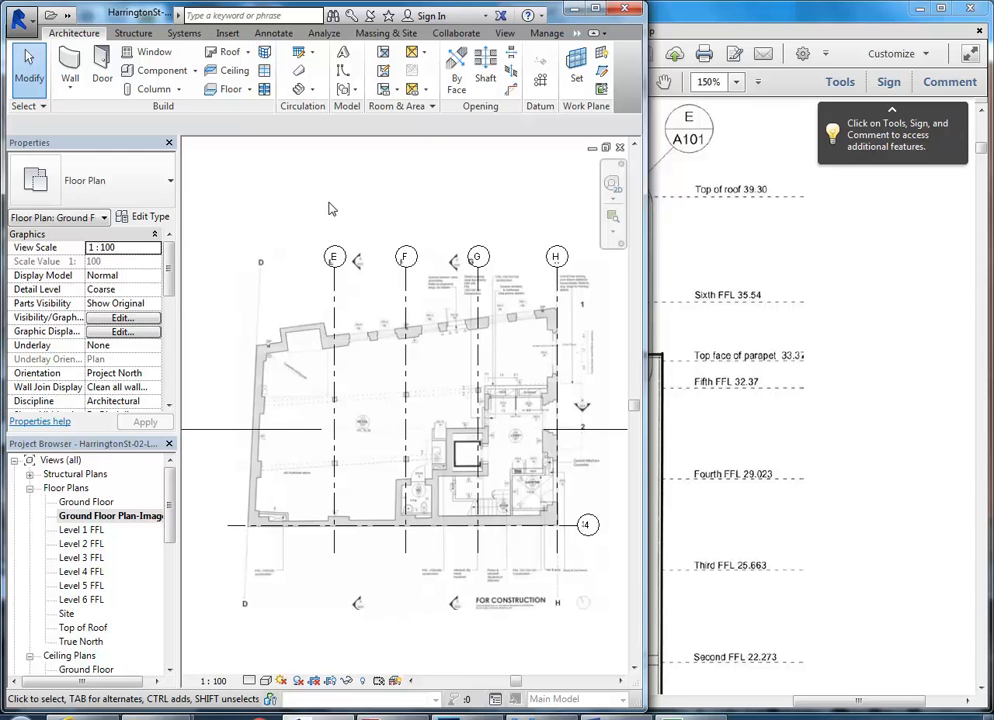
click(539, 80)
scroll(370, 330, up, 4)
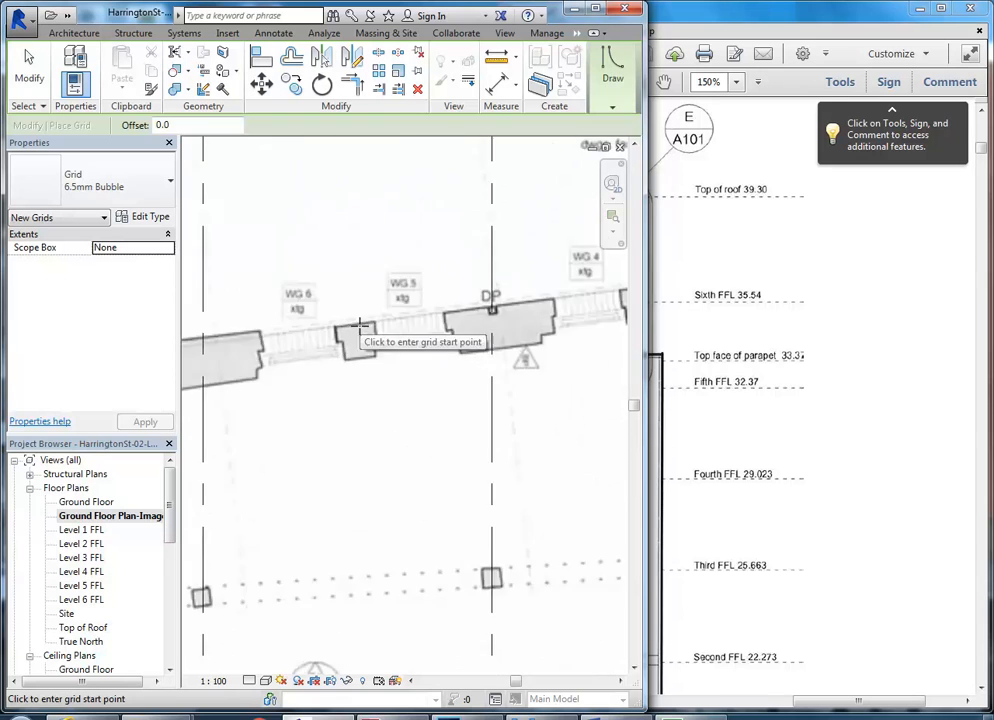
scroll(358, 325, up, 5)
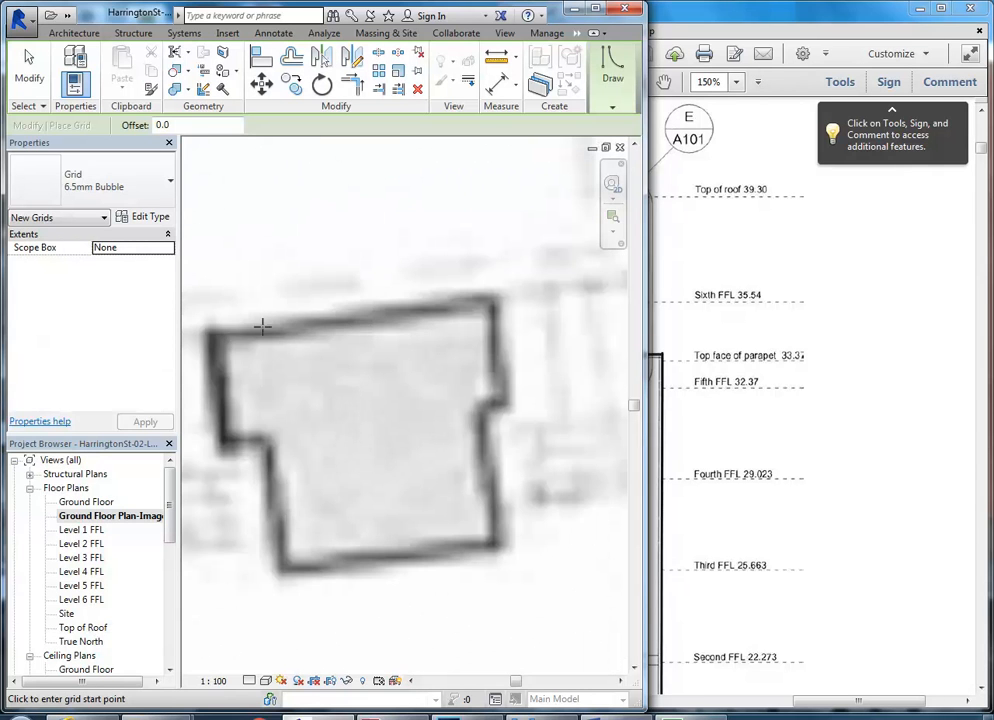
click(212, 334)
scroll(390, 240, down, 4)
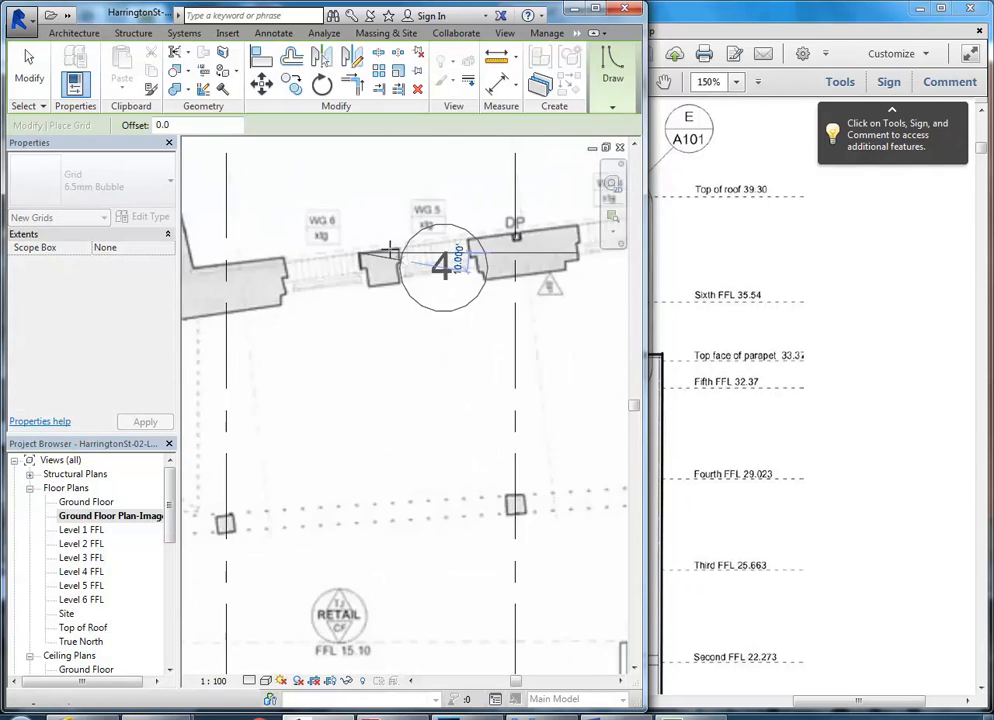
scroll(420, 300, up, 5)
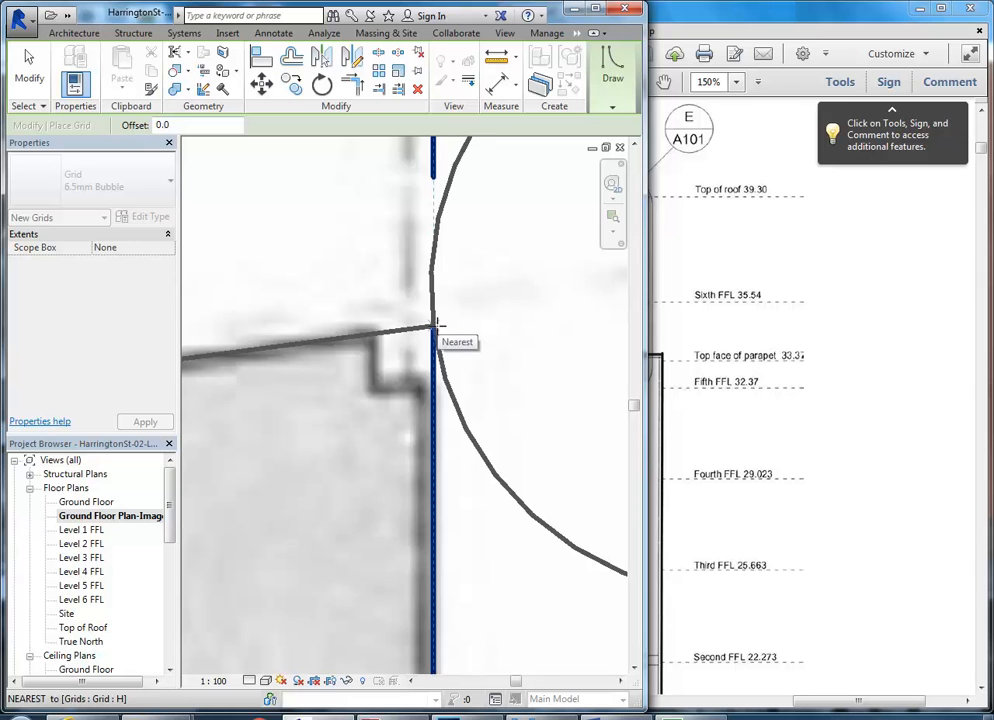
click(393, 333)
Extend the bubble end of the angled wall's grid line outward past grid H.
scroll(393, 333, down, 2)
scroll(395, 334, down, 2)
drag(400, 330, 522, 293)
scroll(524, 292, down, 5)
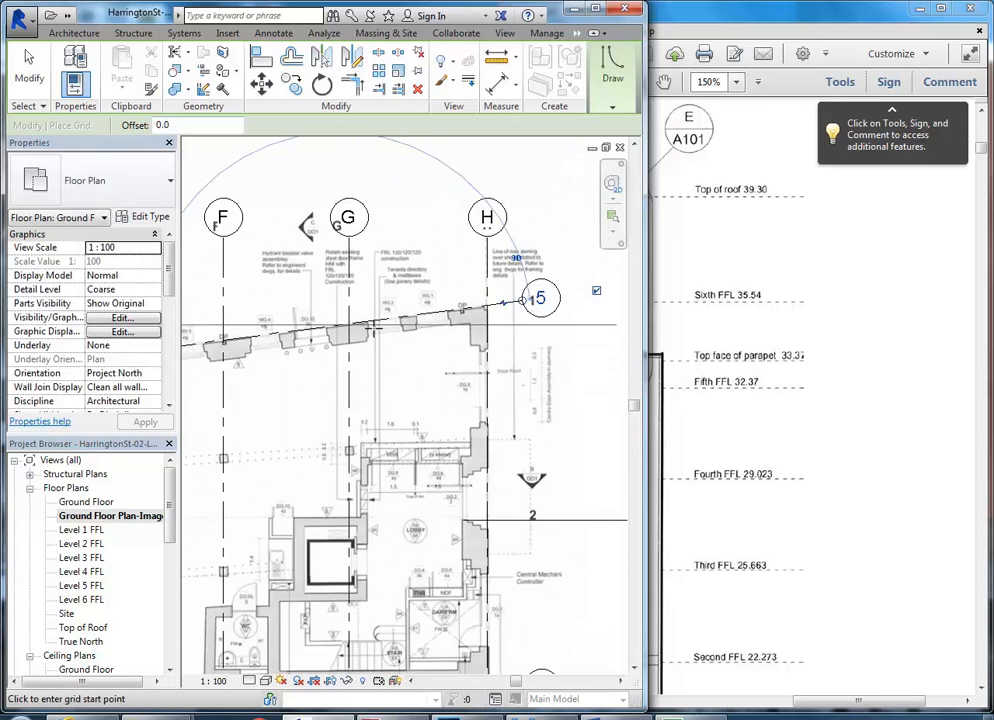
Extend the other end of the angled grid line past the building's outer corner at the wall on grid D.
scroll(480, 348, up, 5)
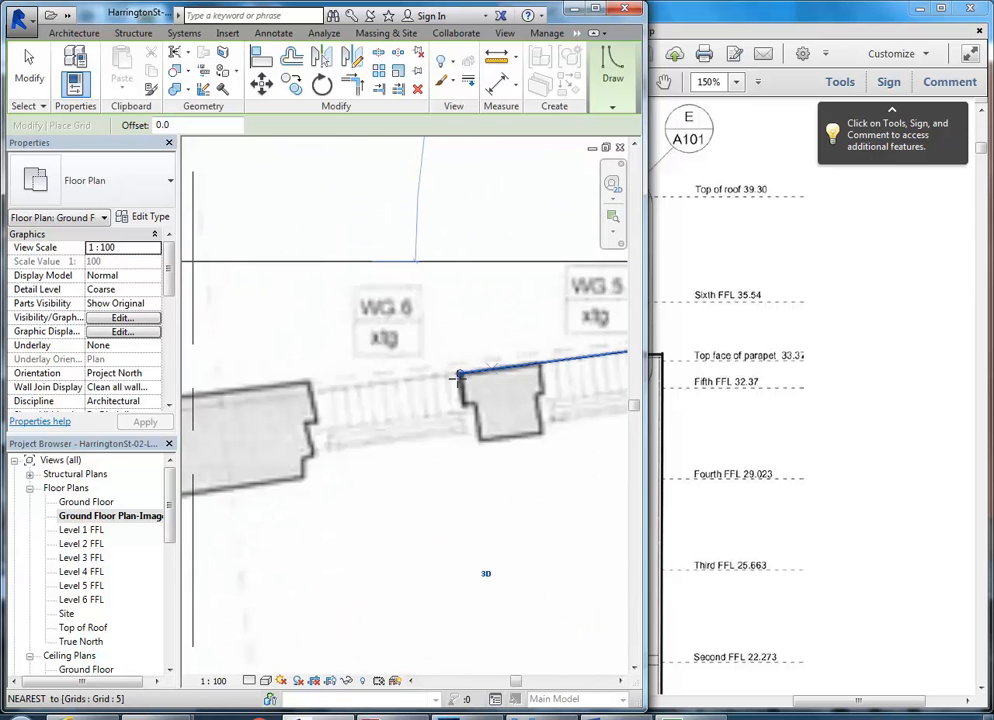
scroll(420, 391, down, 2)
middle_drag(415, 395, 461, 373)
middle_drag(369, 392, 497, 366)
scroll(497, 366, down, 1)
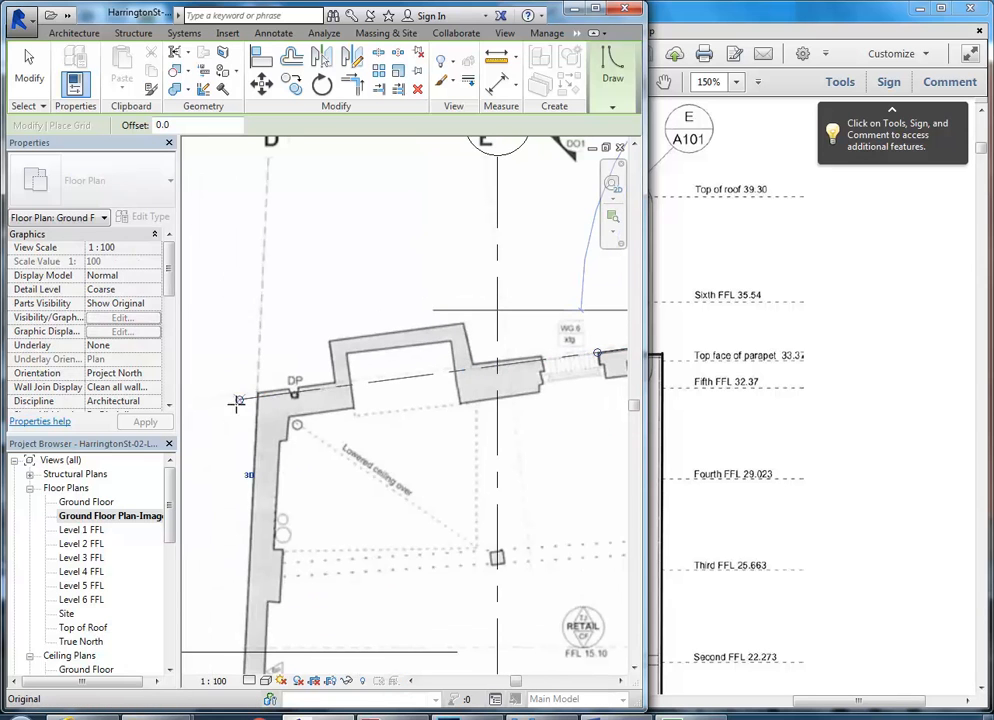
scroll(224, 406, up, 3)
scroll(246, 396, up, 2)
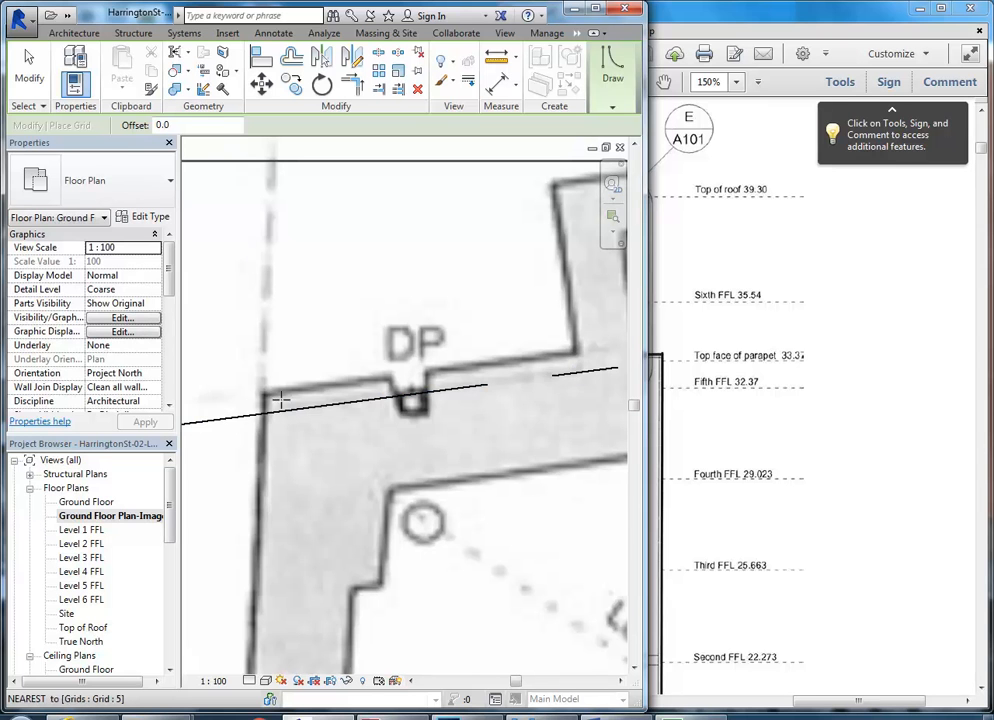
scroll(246, 352, down, 5)
scroll(246, 352, down, 5)
scroll(240, 360, up, 5)
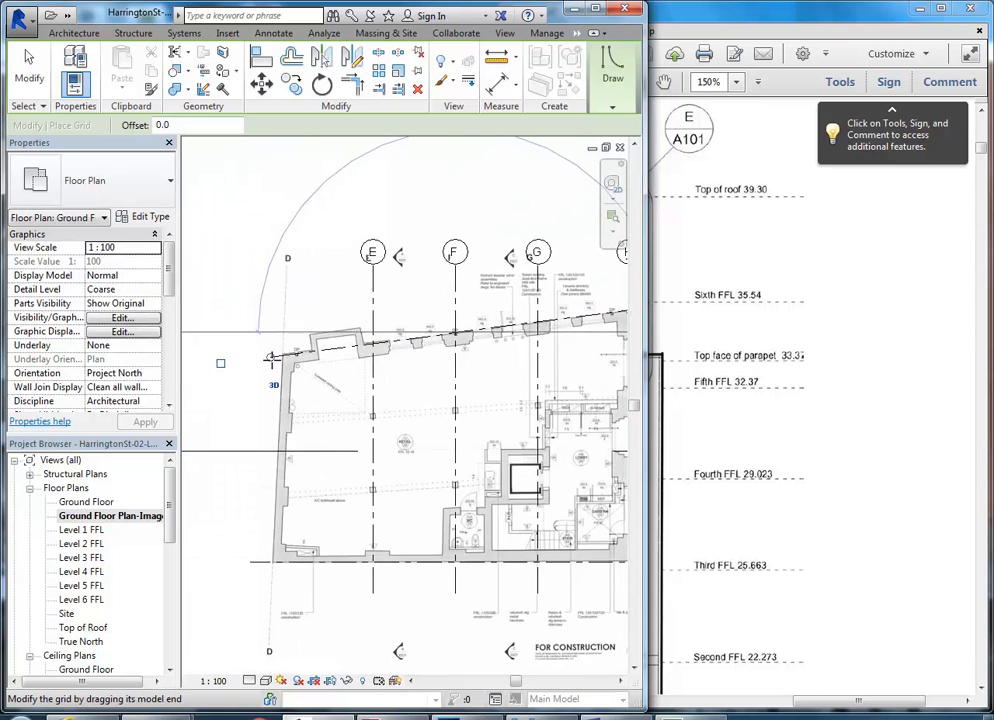
scroll(390, 406, down, 5)
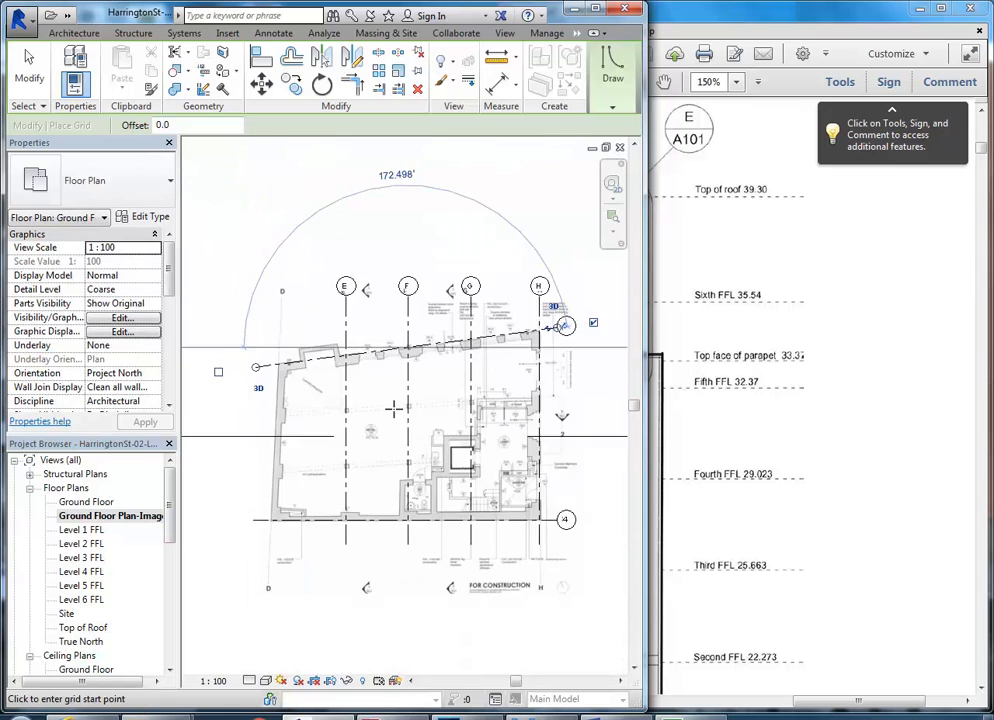
Number the angled grid 1, finish grid placement and open the Top of Roof floor plan to check the grid there.
scroll(447, 390, up, 5)
scroll(447, 388, up, 1)
click(413, 385)
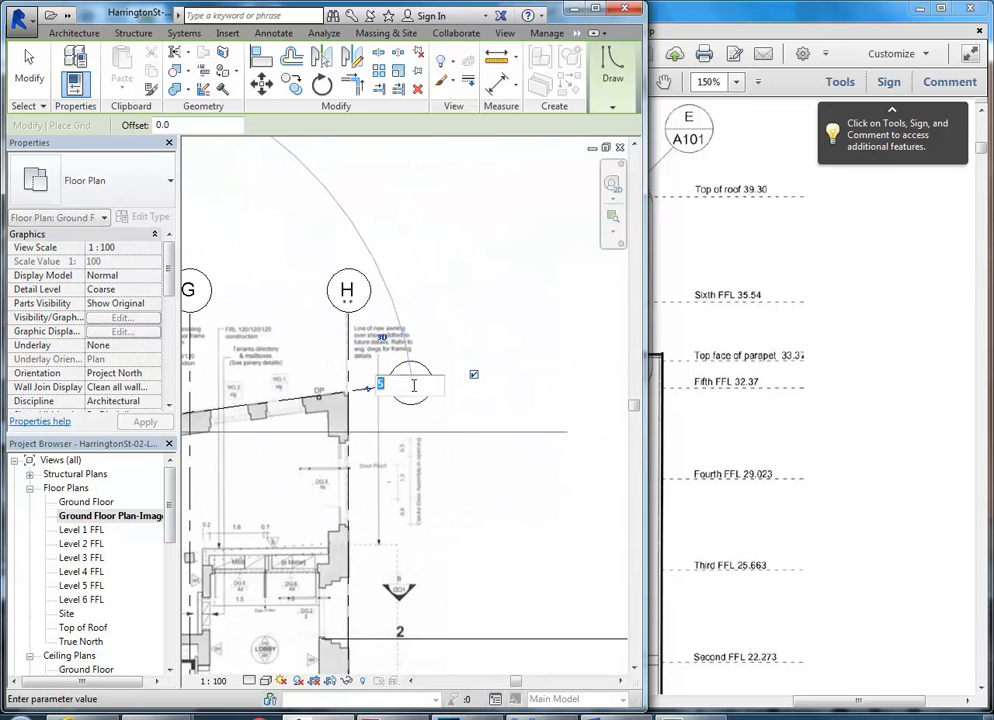
text(1)
key(Return)
scroll(450, 374, down, 6)
middle_drag(461, 402, 481, 441)
key(Escape)
key(Escape)
scroll(490, 426, up, 2)
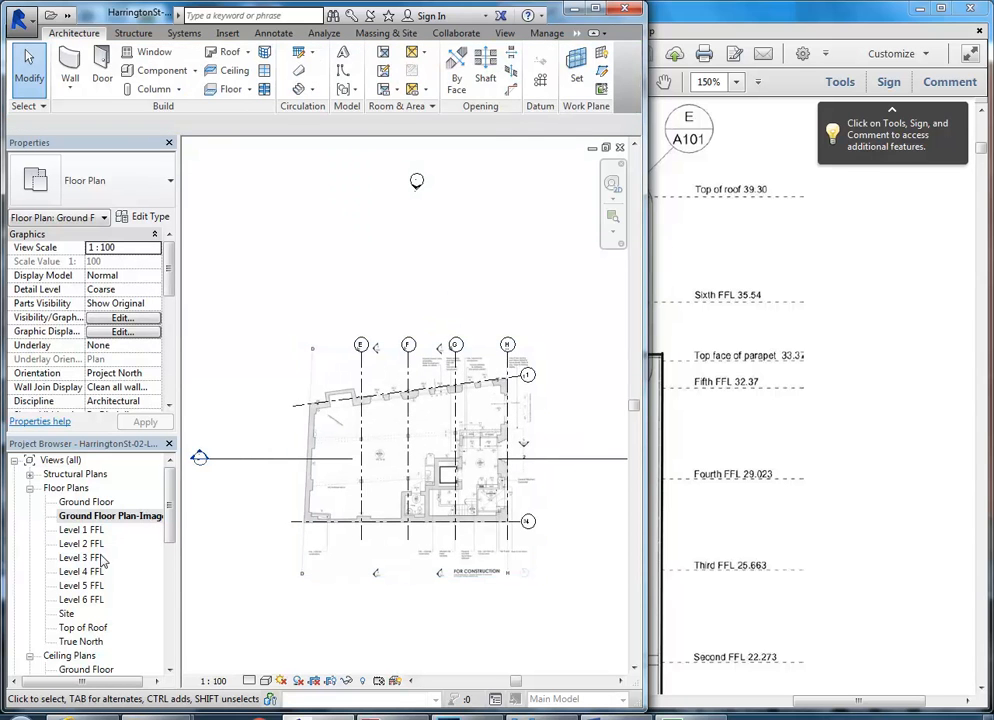
double_click(70, 627)
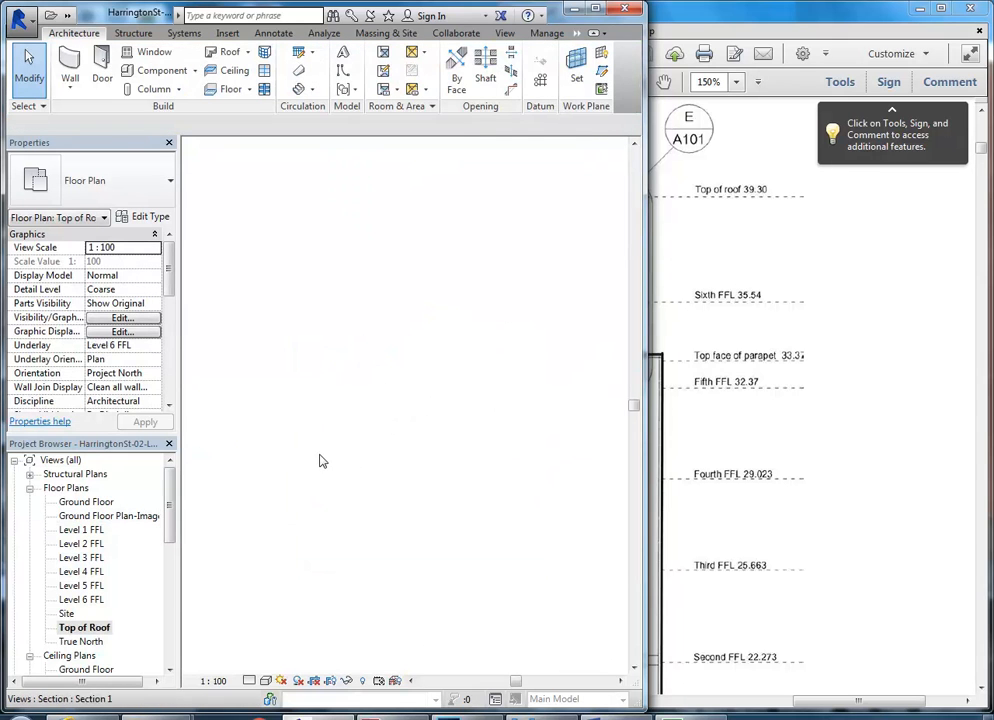
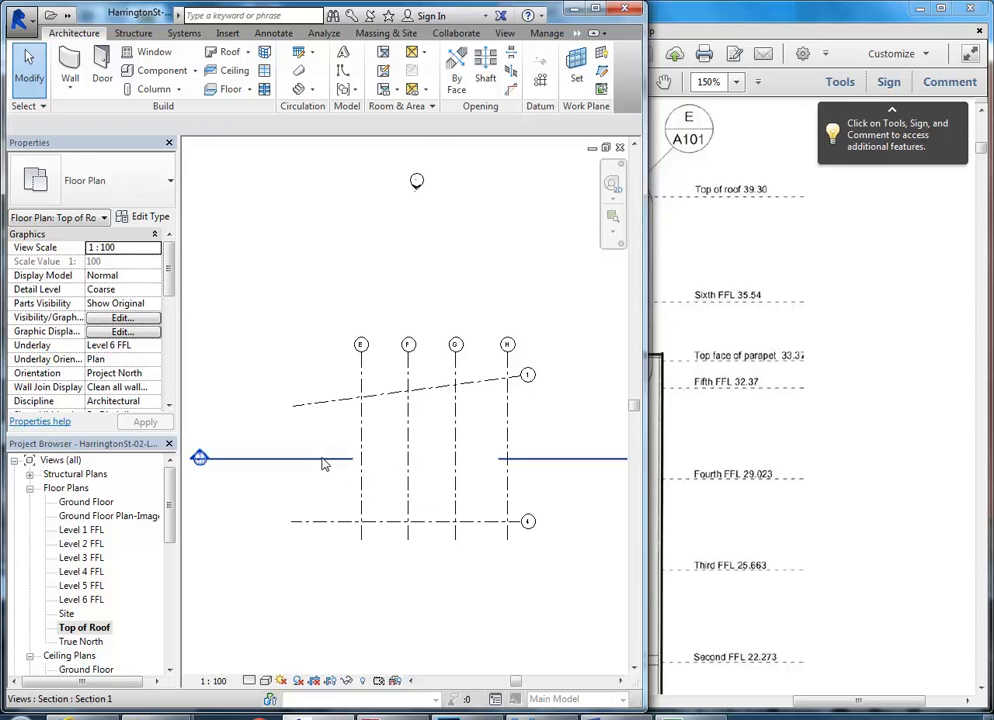
In the Ground Floor Plan-Image view, draw a grid line along the upper row of columns, from the slanted wall's pier past grid H.
double_click(122, 516)
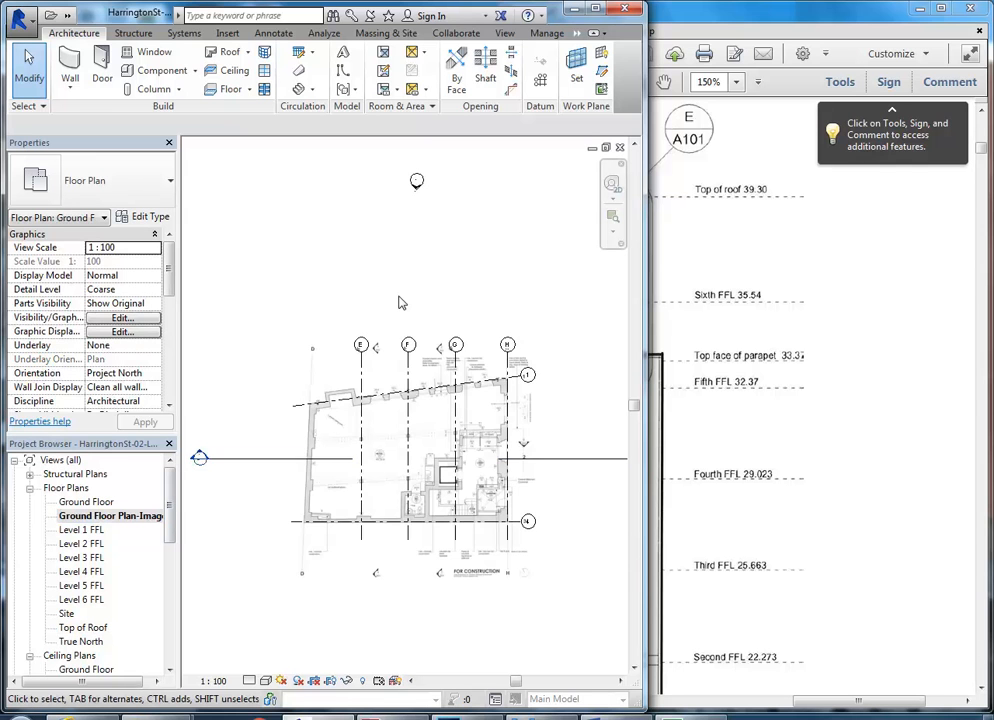
scroll(345, 455, up, 3)
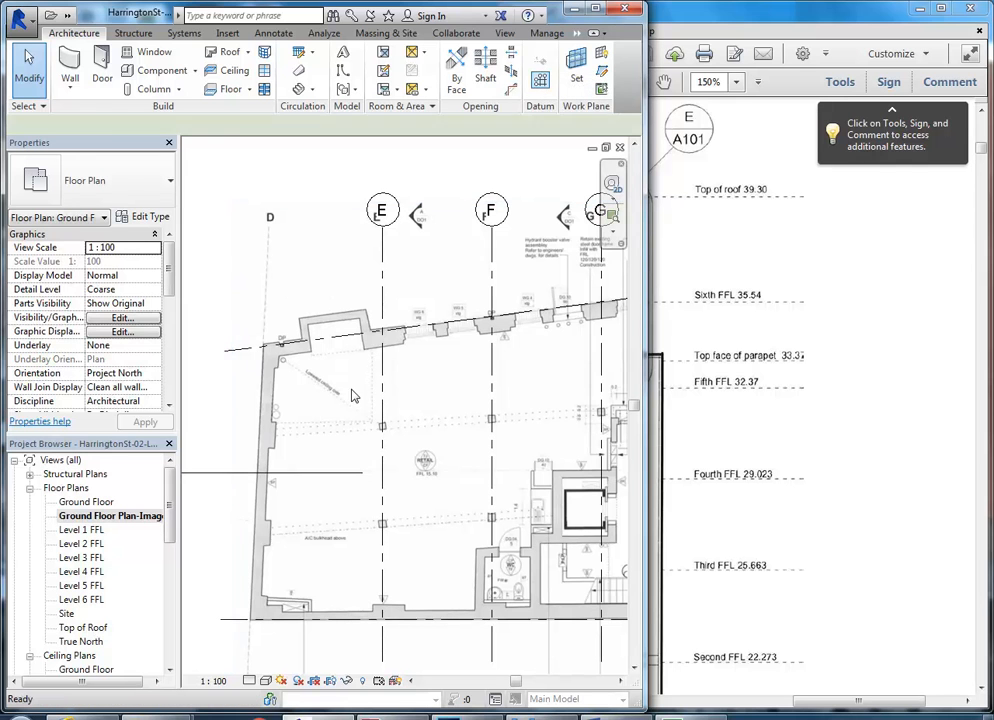
click(540, 82)
scroll(275, 428, up, 5)
scroll(297, 420, up, 1)
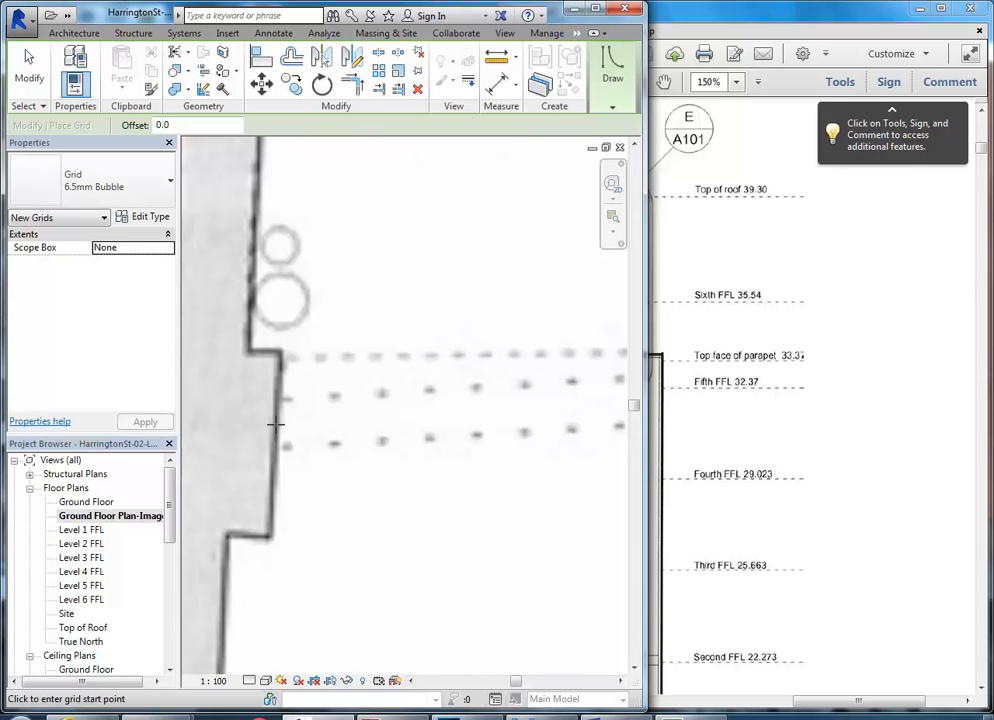
click(275, 424)
scroll(280, 423, down, 5)
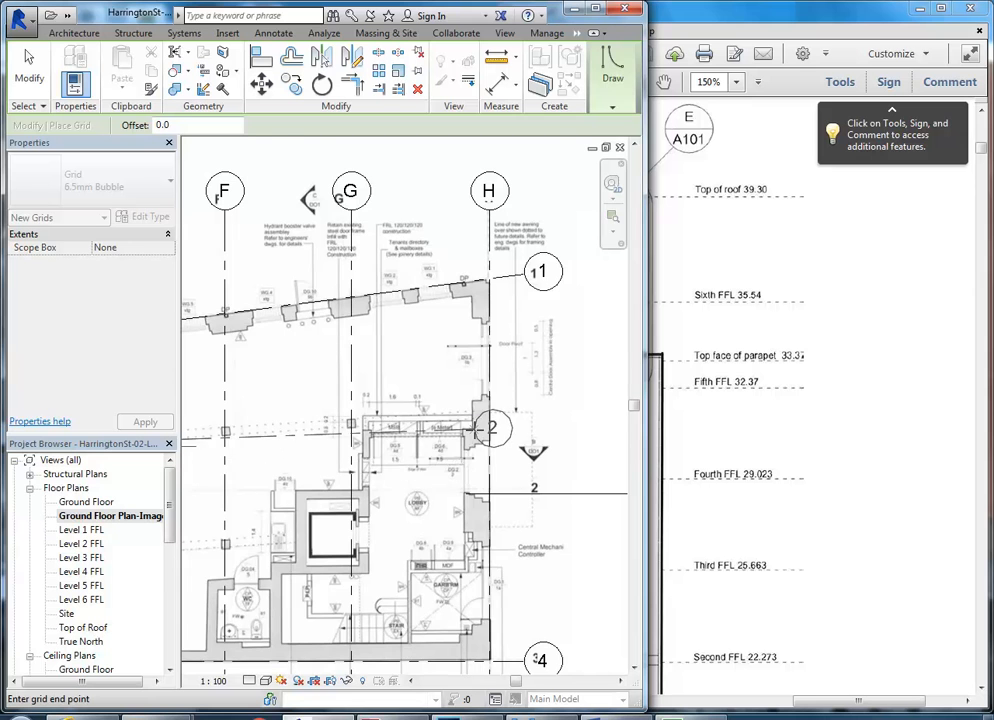
scroll(477, 429, up, 5)
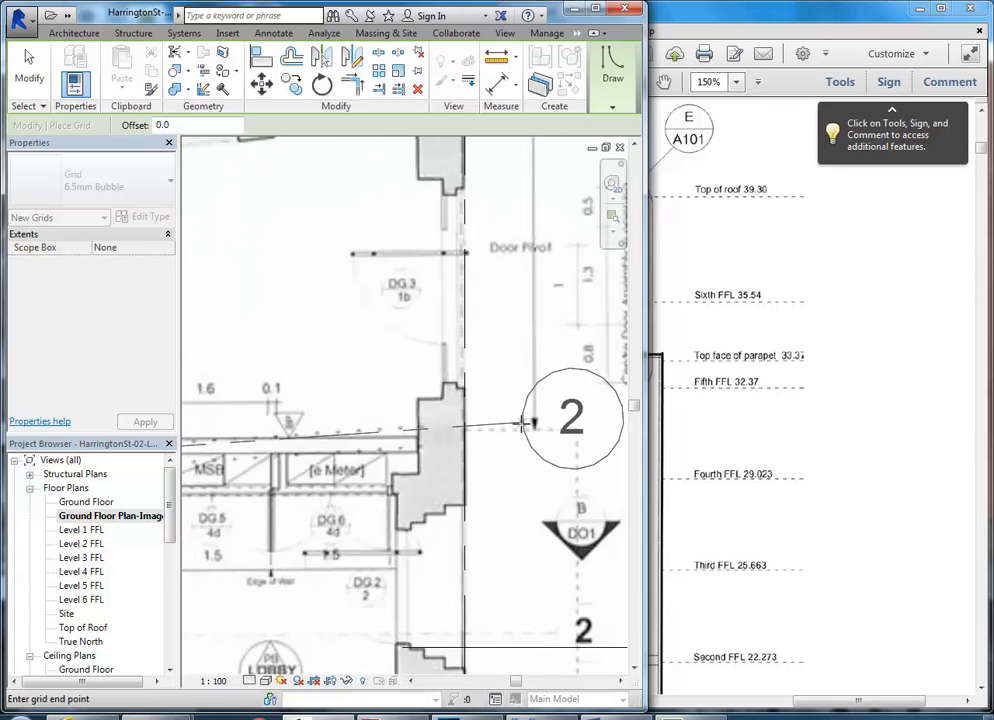
scroll(522, 424, up, 4)
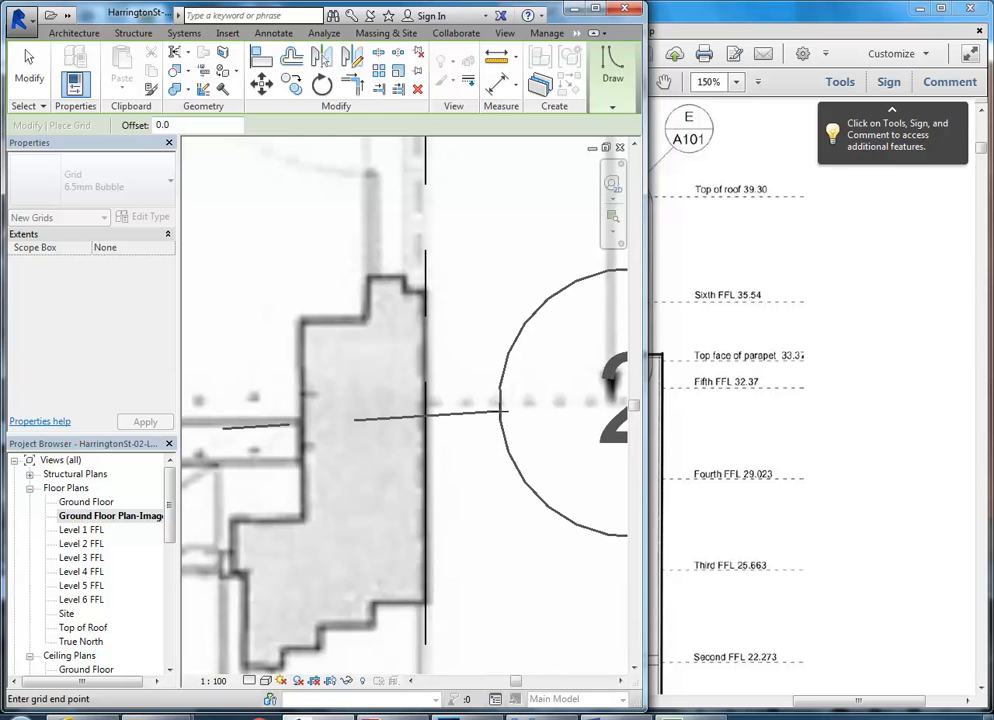
click(503, 412)
Extend both ends of grid 2 to line up with the ends of the neighbouring grids, past the slanted wall and grid H.
scroll(503, 412, down, 5)
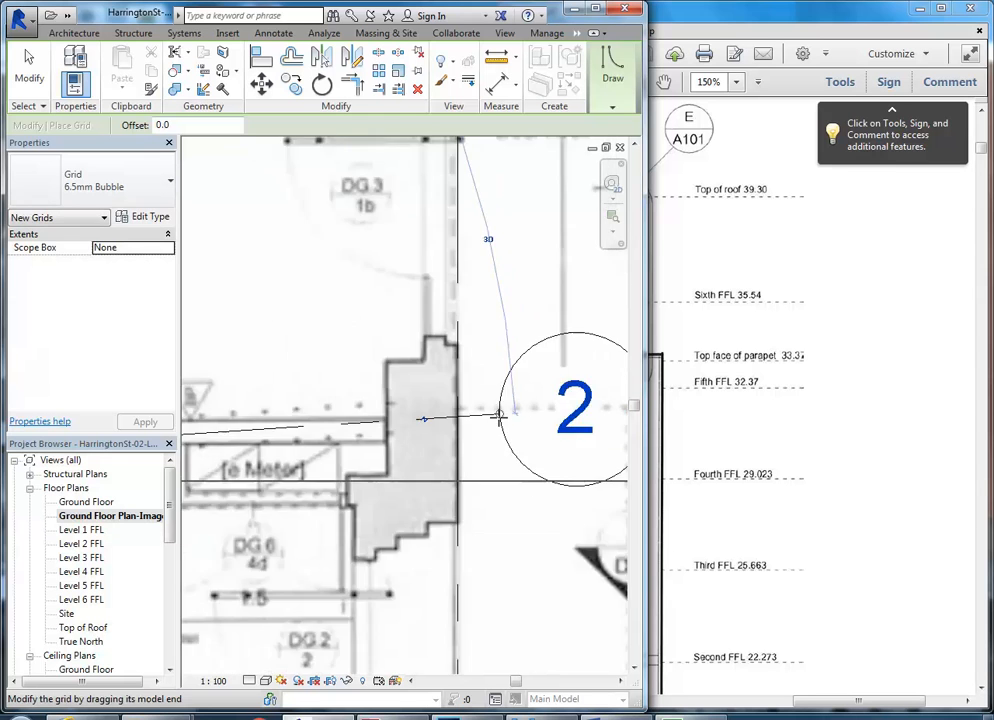
drag(357, 454, 399, 453)
scroll(397, 459, down, 3)
middle_drag(205, 468, 495, 461)
scroll(480, 461, down, 1)
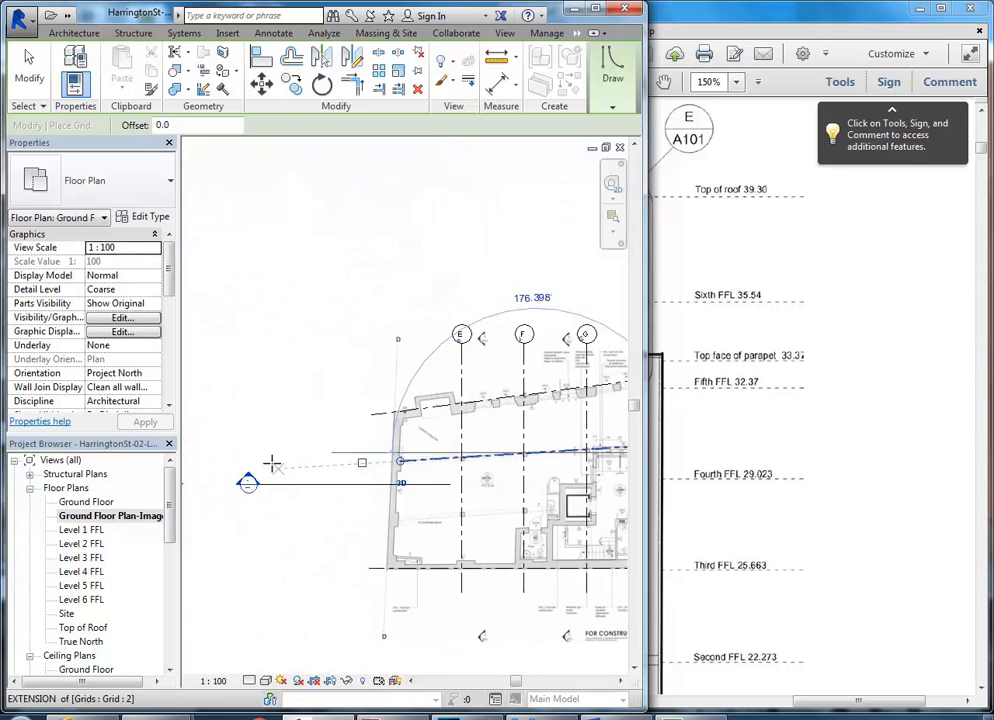
scroll(339, 460, up, 2)
scroll(426, 490, up, 3)
drag(465, 423, 333, 433)
scroll(333, 434, down, 3)
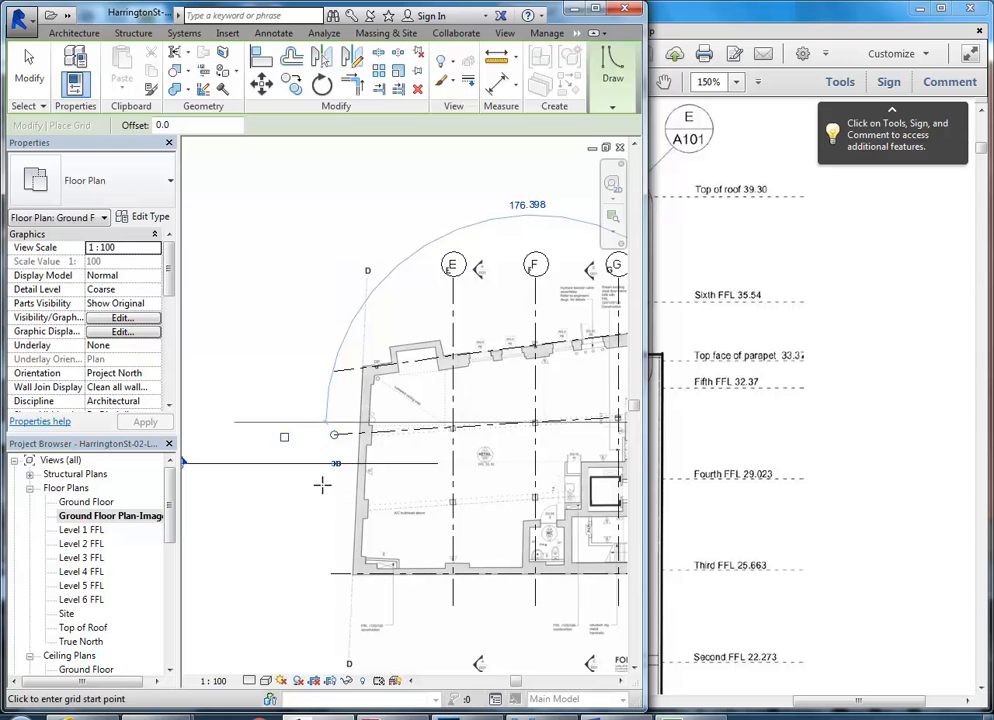
Draw a grid line along the lower row of columns, from the slanted wall's lower pier to just past the column on grid F.
scroll(382, 416, up, 10)
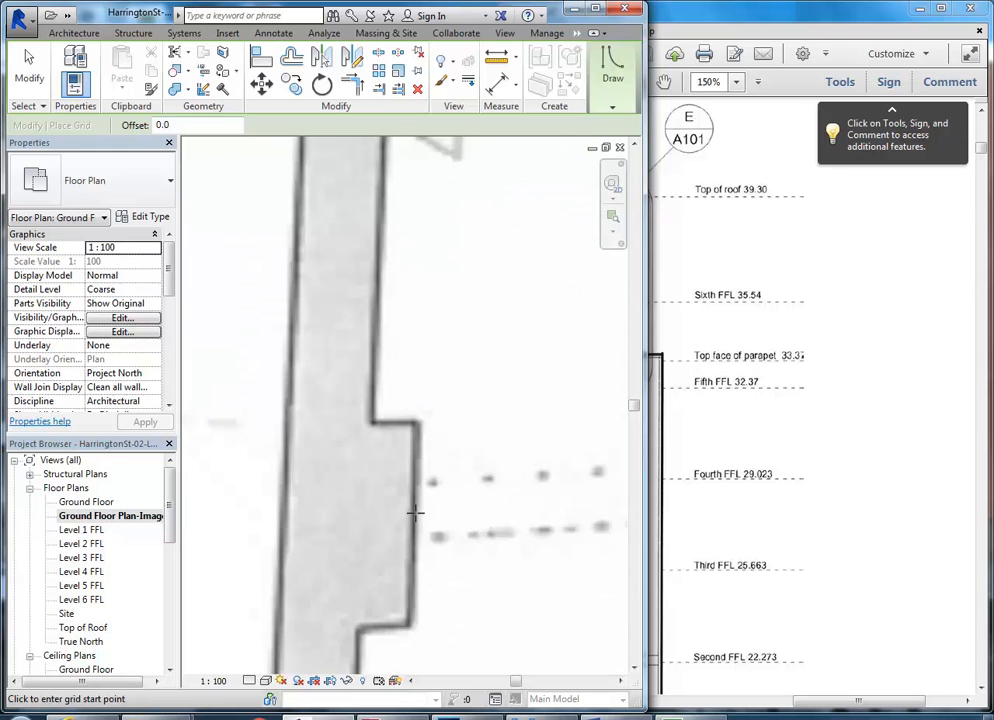
click(415, 513)
scroll(444, 470, down, 10)
scroll(400, 461, up, 10)
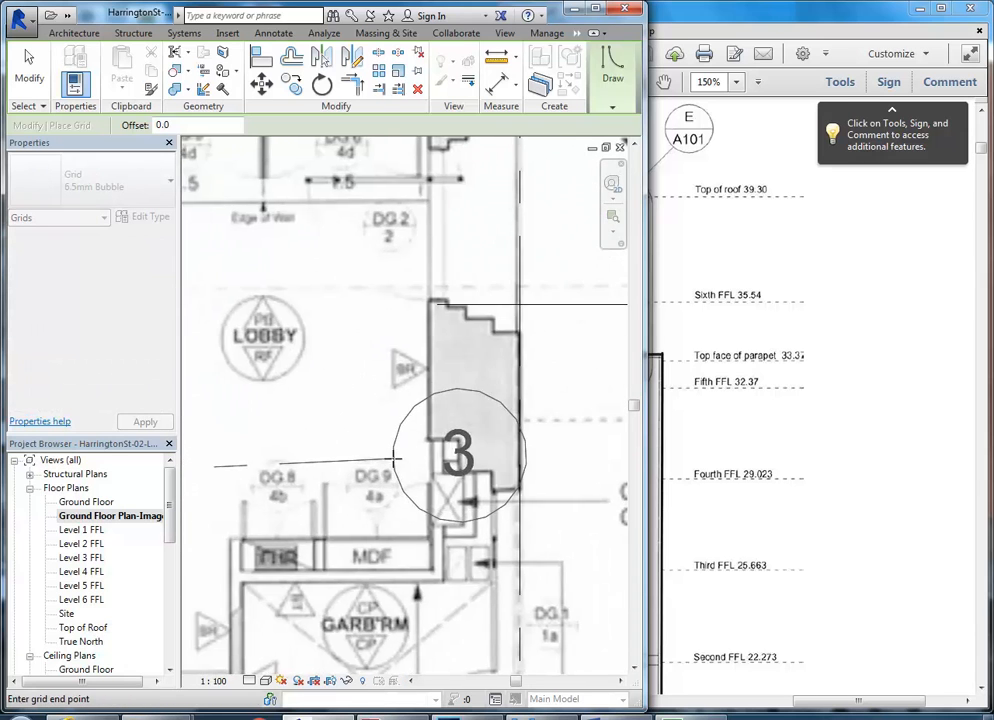
scroll(420, 465, down, 5)
scroll(459, 415, up, 6)
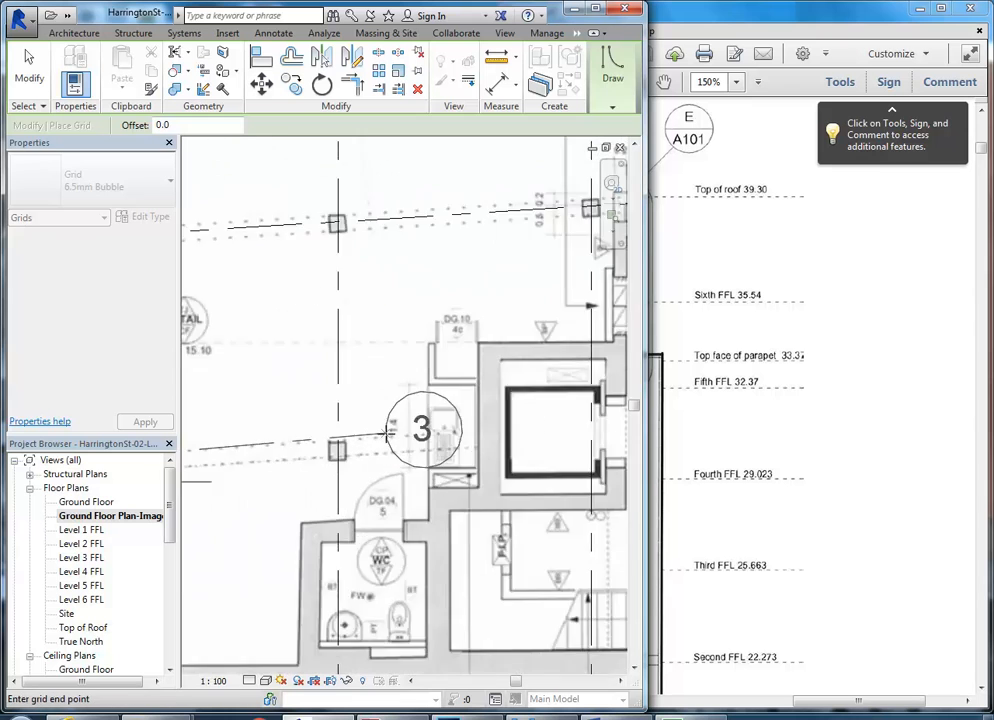
scroll(389, 434, up, 3)
scroll(382, 446, up, 4)
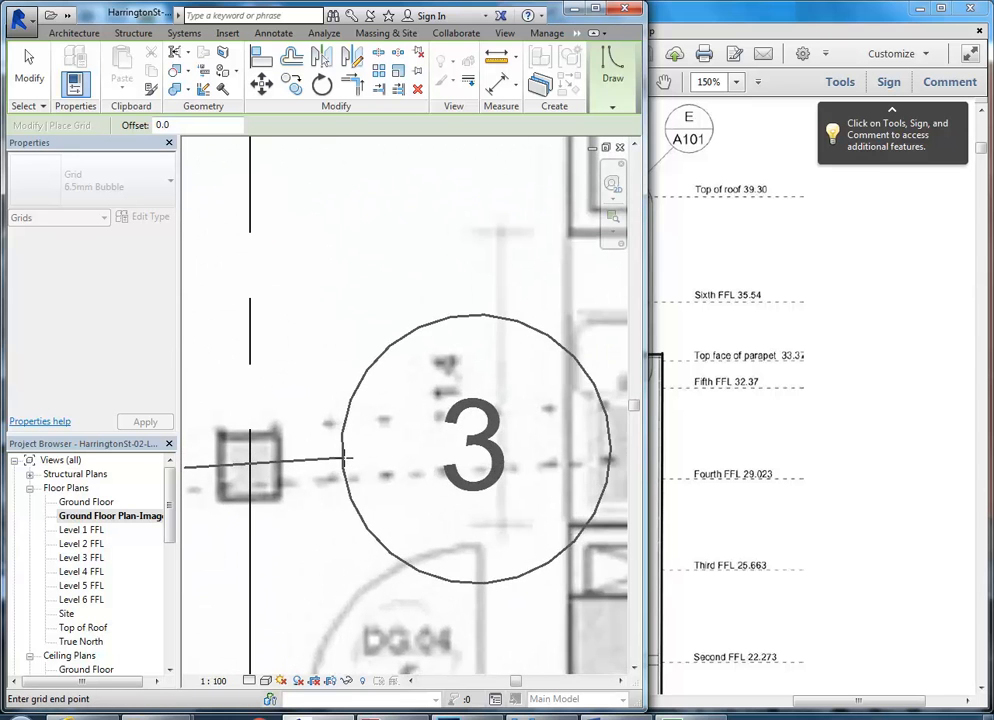
click(380, 450)
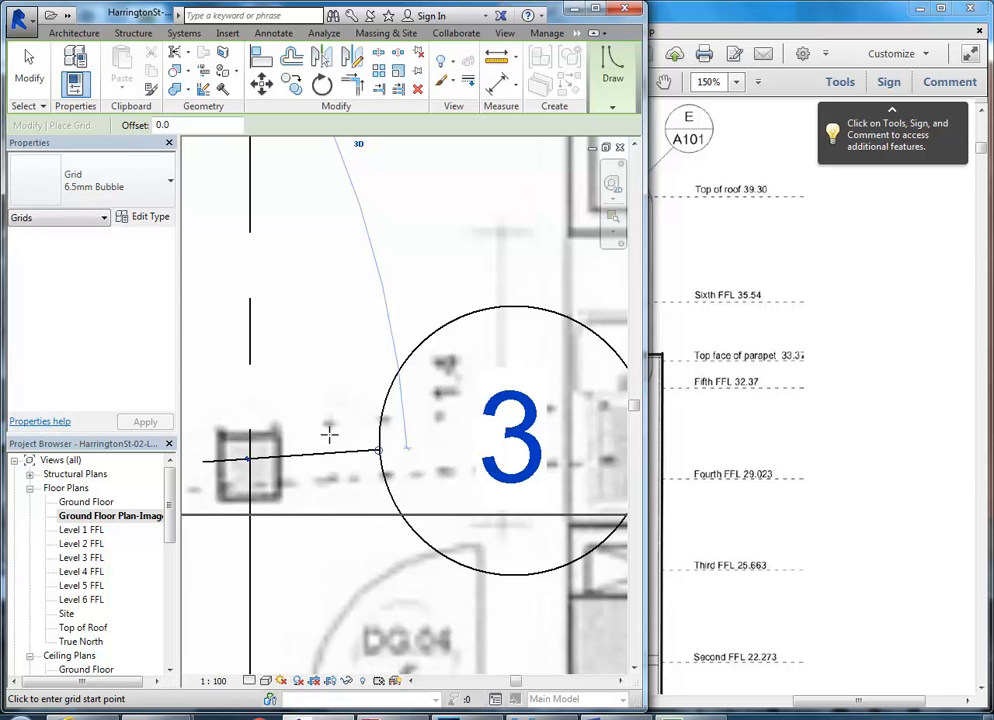
Extend both ends of grid 3 to line up with the ends of grids 2 and 4, and finish grid placement.
scroll(329, 440, down, 5)
scroll(272, 478, down, 1)
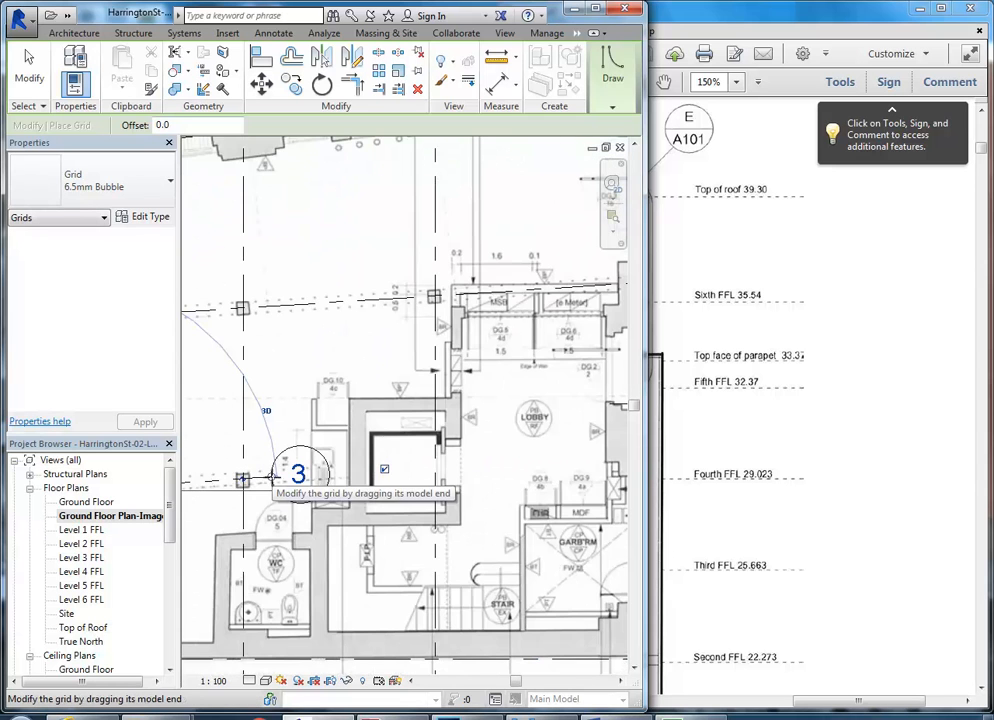
scroll(285, 490, down, 4)
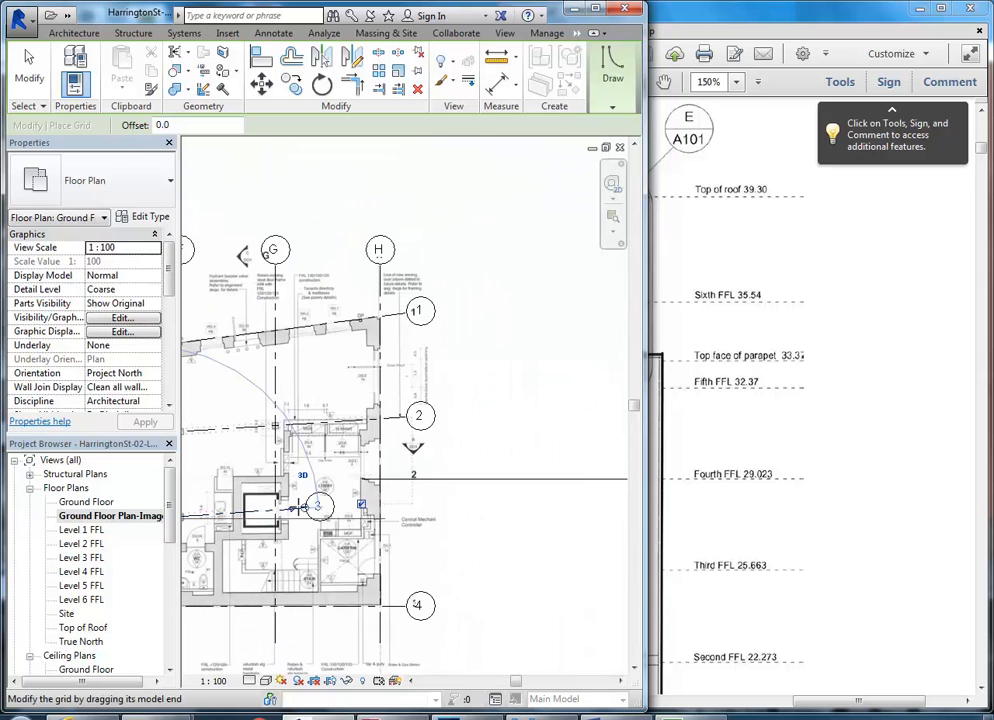
drag(300, 506, 395, 497)
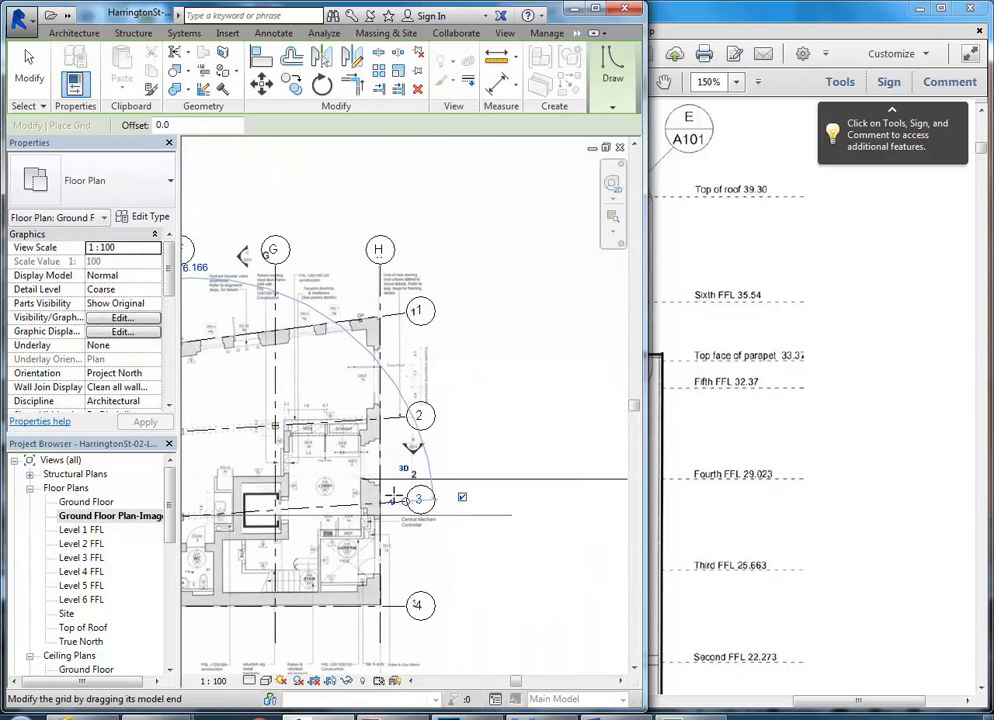
scroll(396, 497, down, 3)
scroll(330, 500, up, 8)
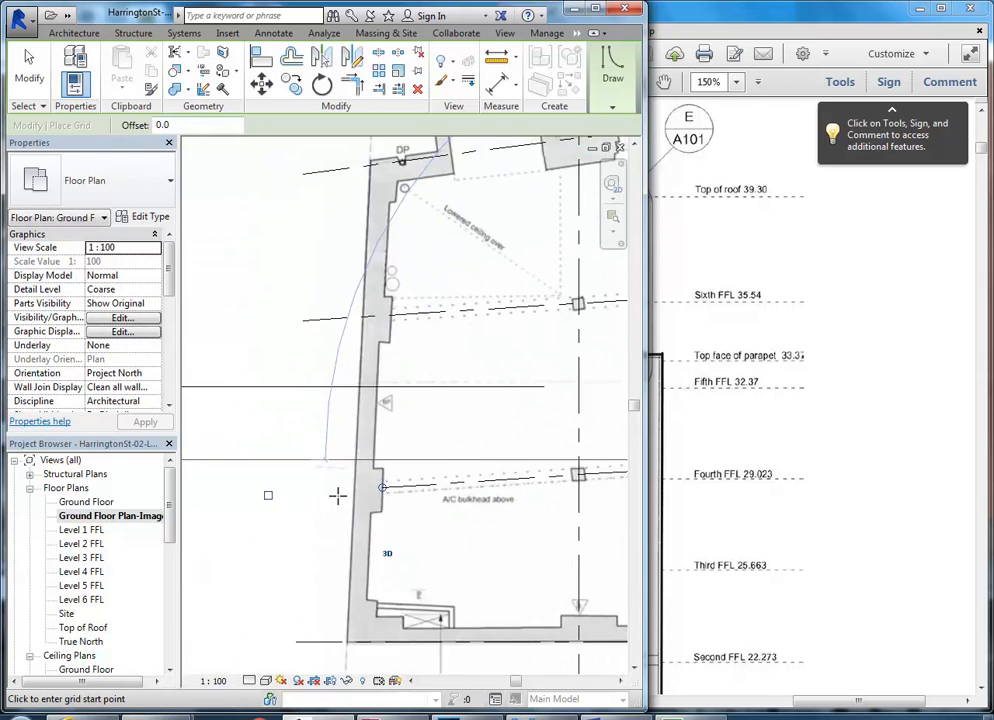
drag(380, 487, 296, 505)
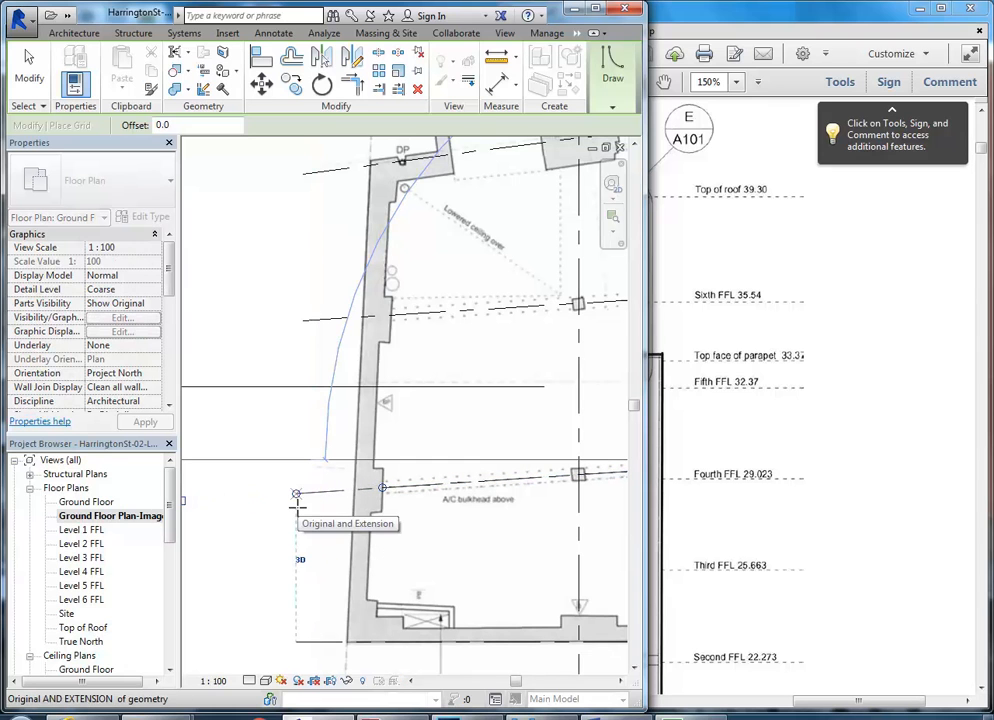
scroll(263, 560, down, 3)
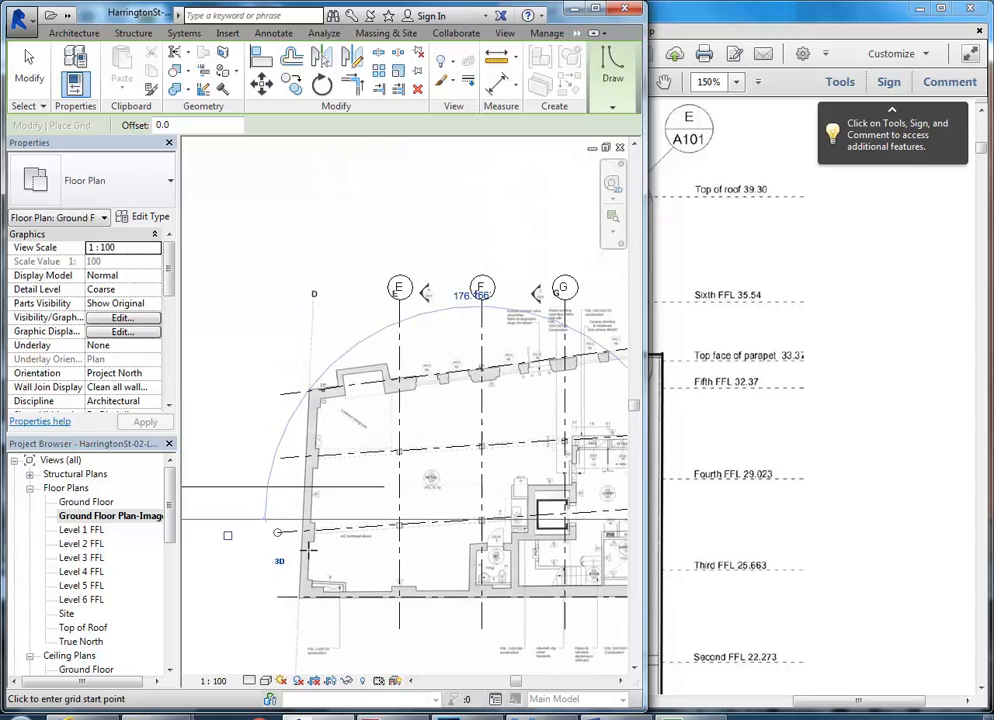
key(Escape)
key(Escape)
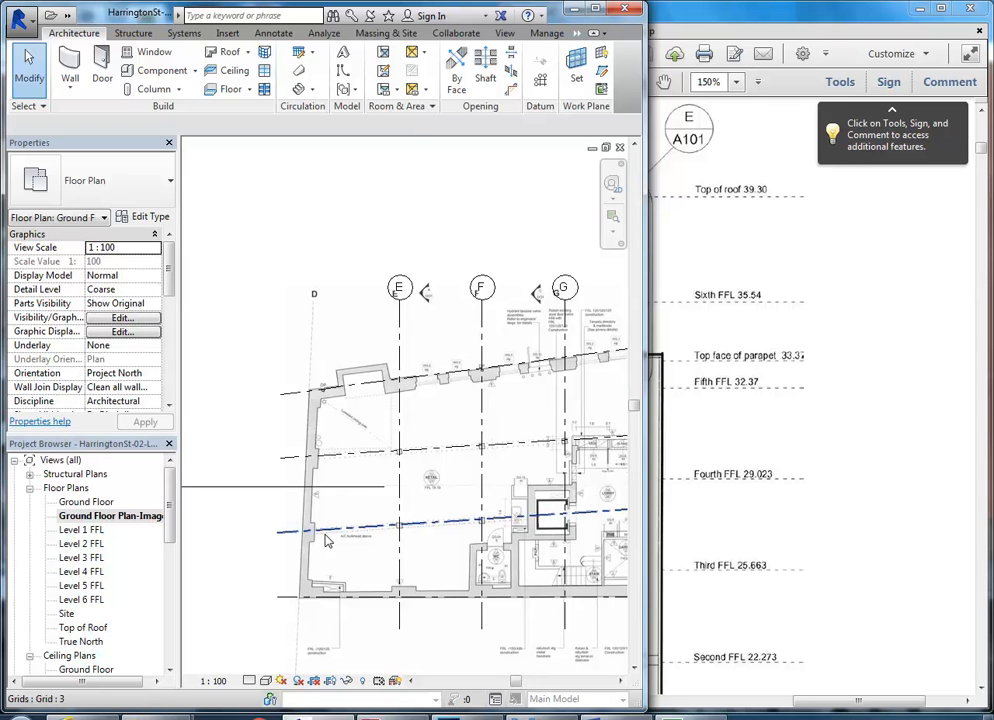
Draw a grid line along the slanted wall's outer face, from its corner on grid 4 to just past its corner near grid 1.
scroll(325, 540, down, 3)
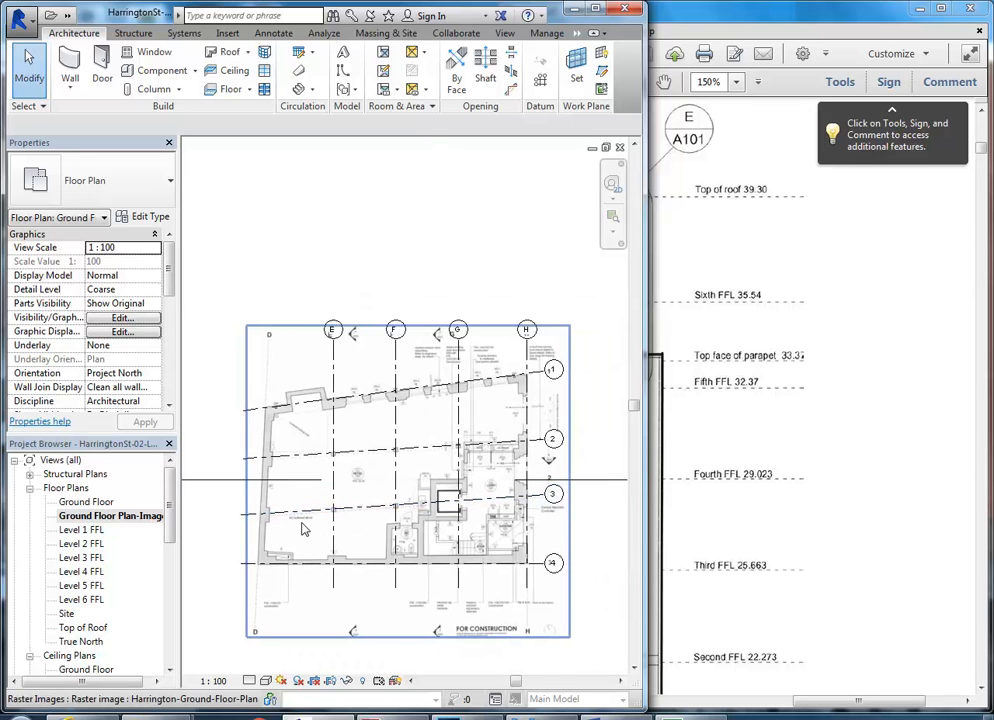
middle_drag(328, 260, 333, 249)
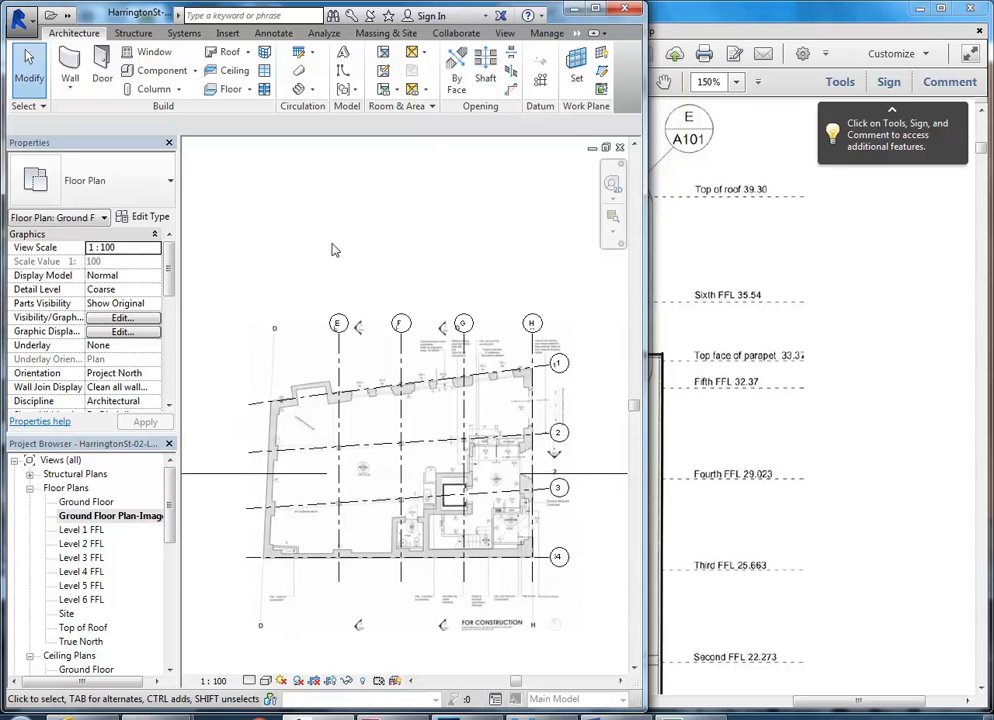
click(542, 82)
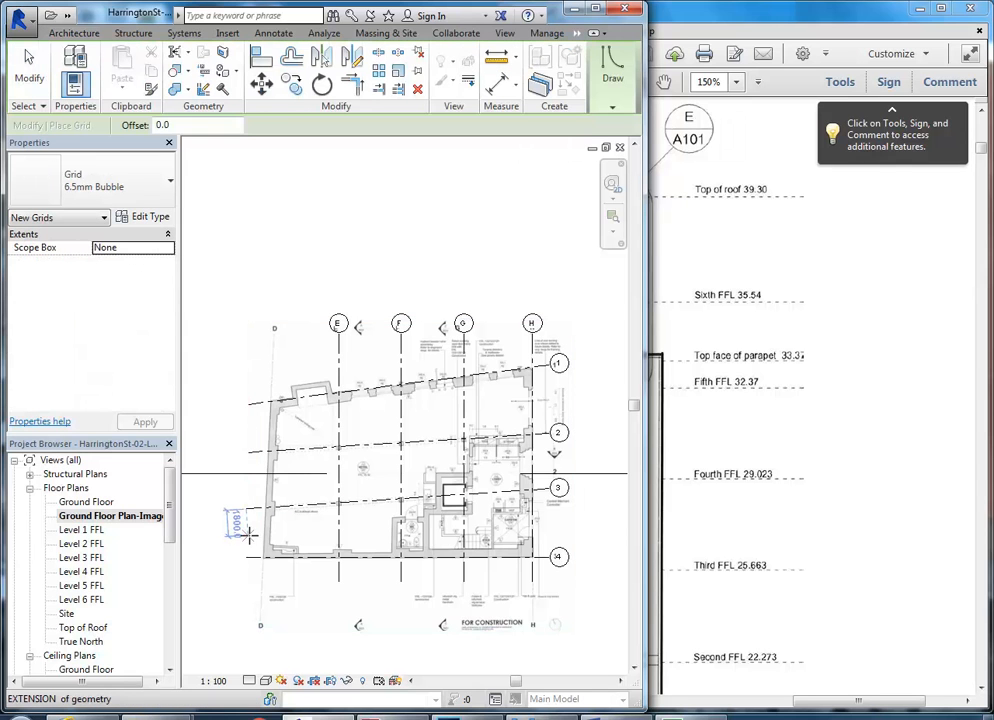
scroll(250, 566, up, 5)
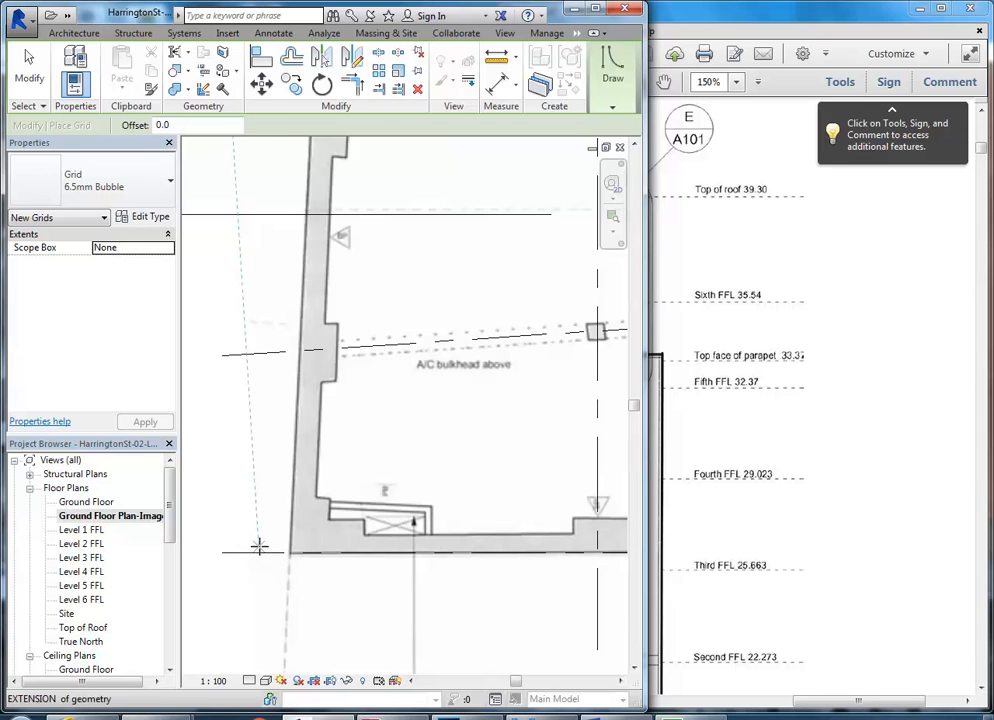
click(347, 681)
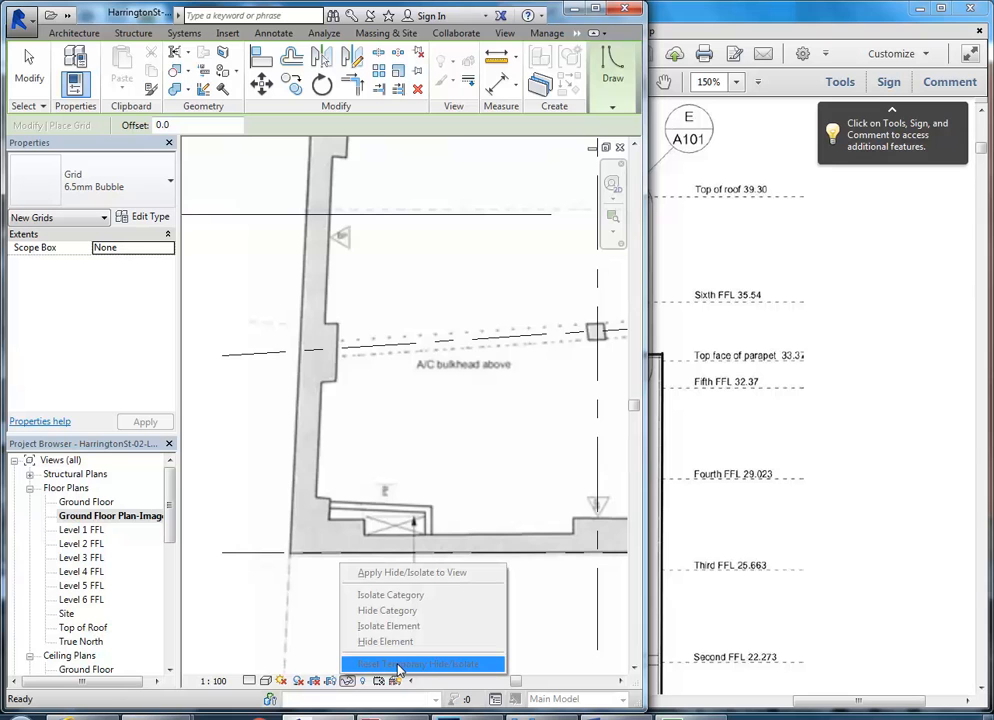
click(356, 696)
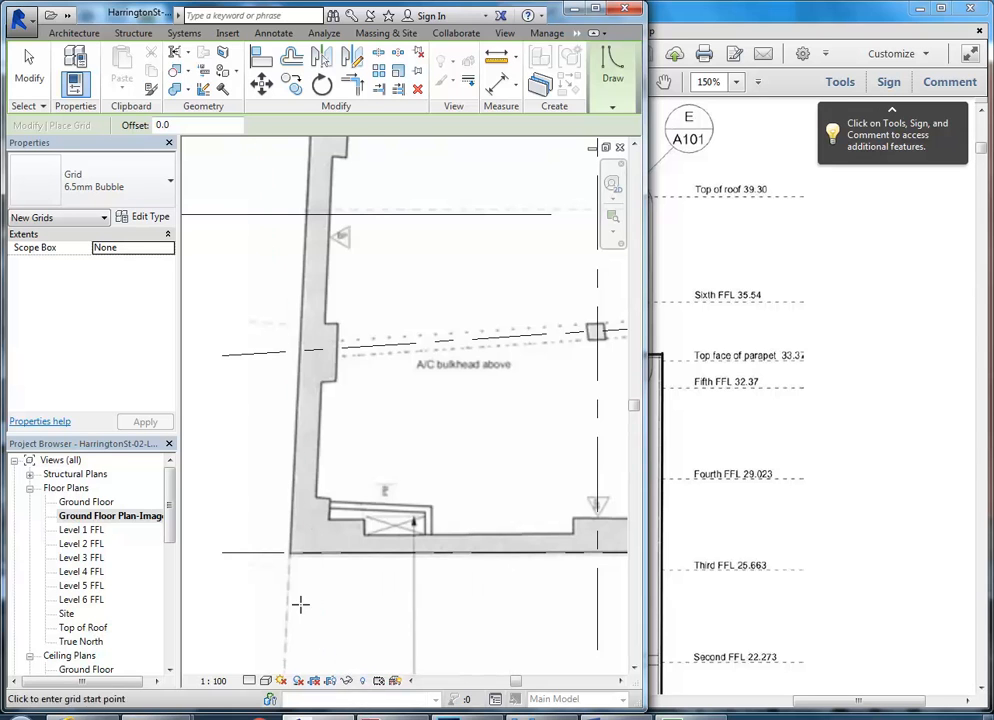
scroll(285, 580, up, 5)
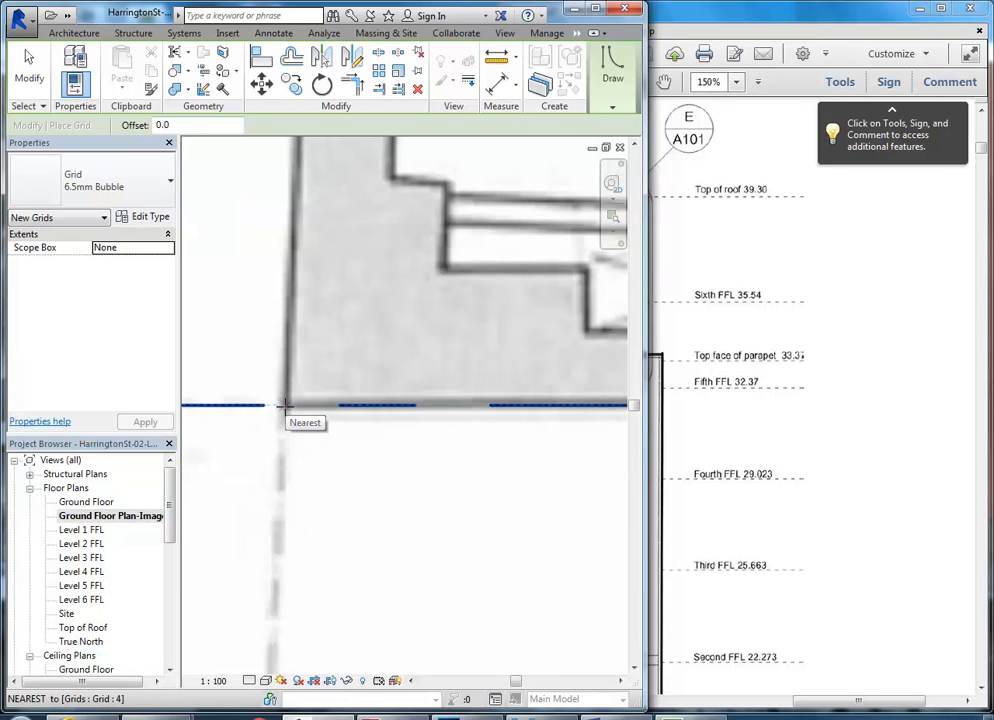
click(285, 405)
scroll(300, 480, down, 5)
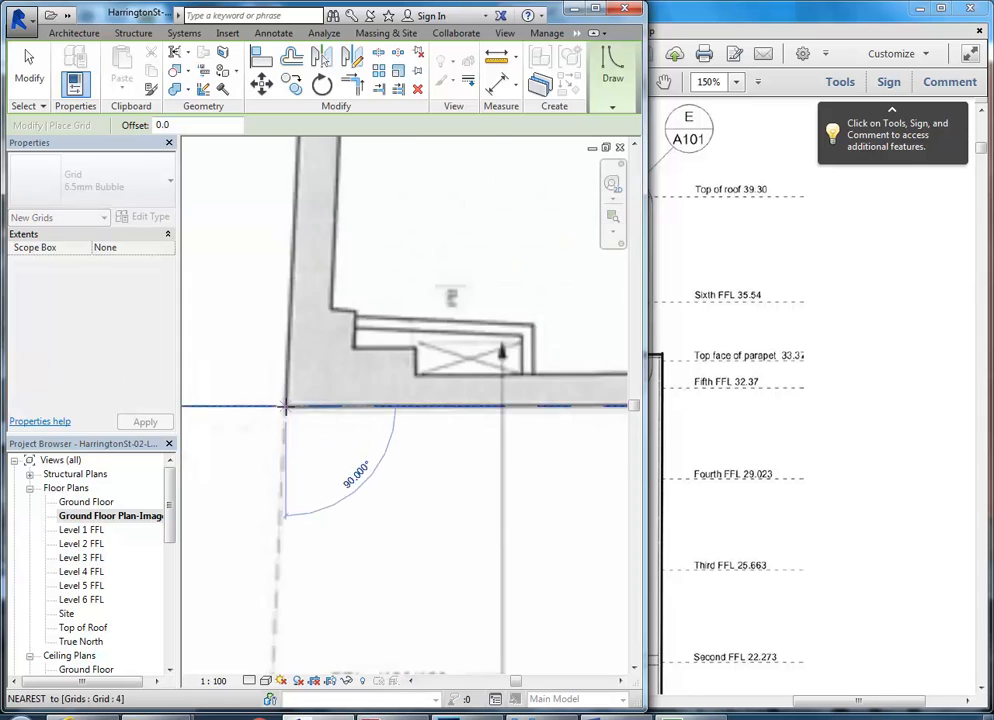
middle_drag(323, 459, 326, 586)
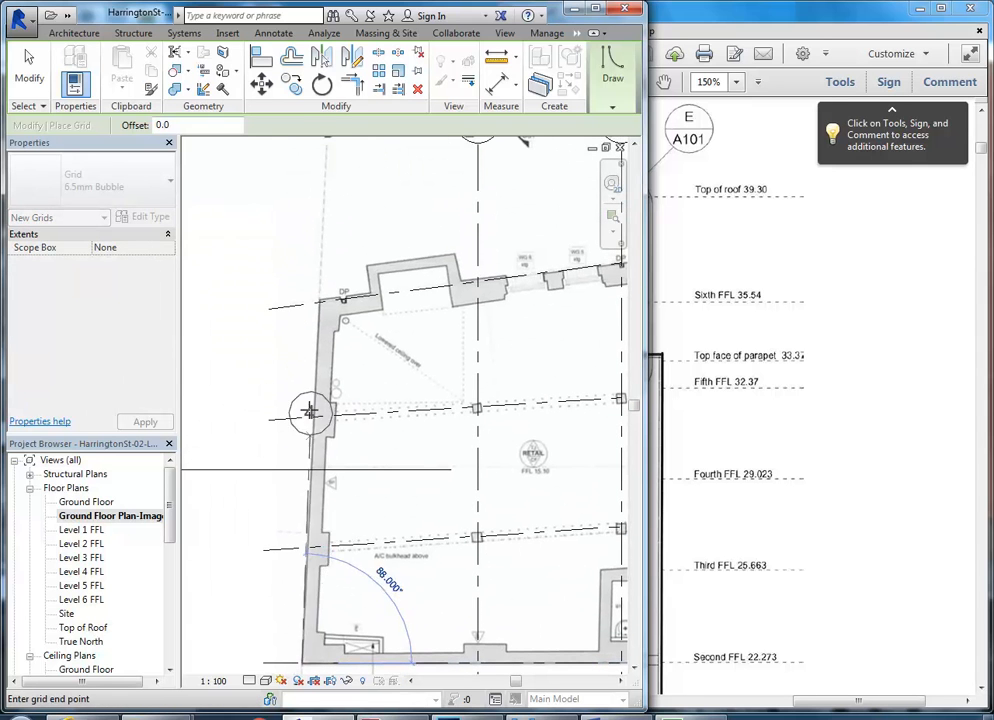
scroll(315, 278, up, 6)
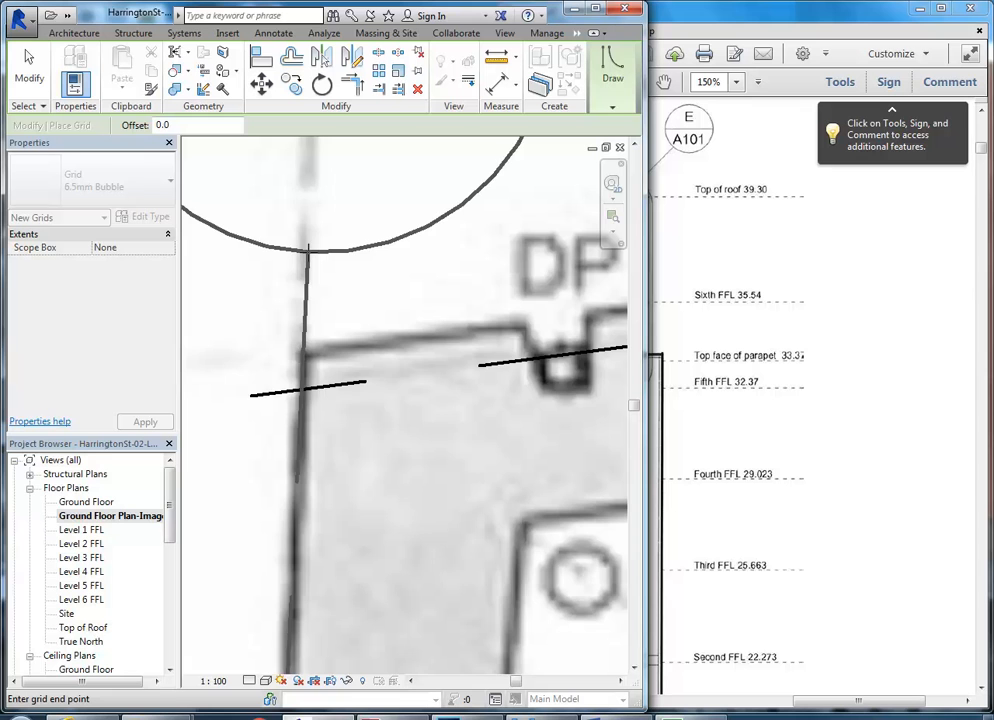
click(308, 250)
Extend the slanted grid line's upper end to the D label on the plan image, aligned with grid E's bubble.
scroll(308, 250, down, 6)
middle_drag(316, 264, 339, 469)
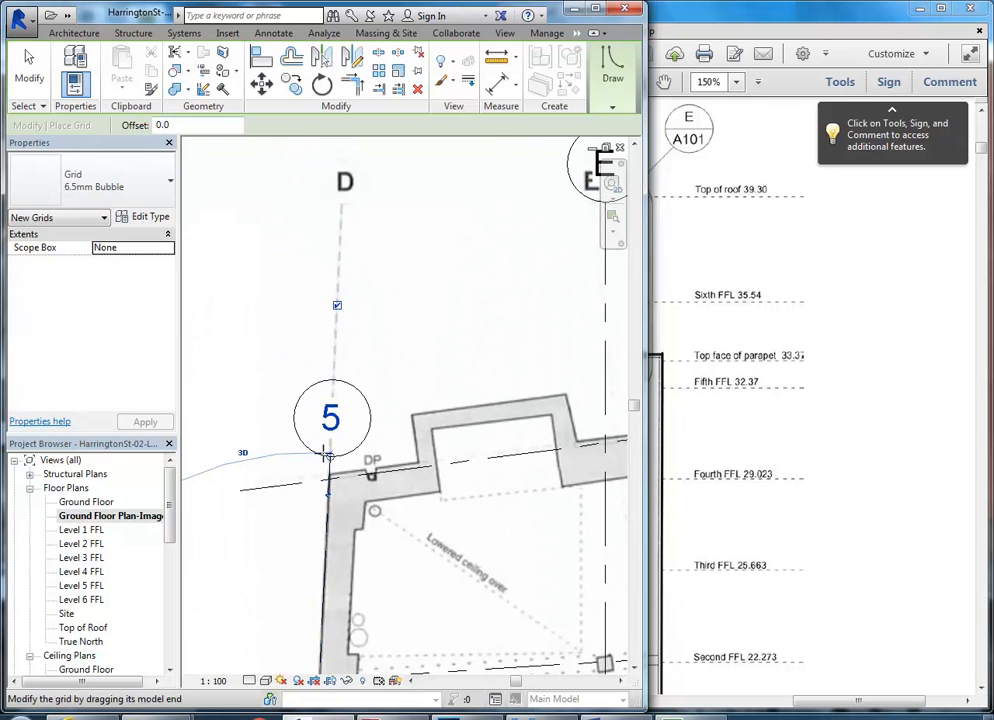
drag(327, 455, 342, 203)
scroll(349, 240, down, 1)
middle_drag(356, 268, 324, 438)
scroll(313, 398, up, 5)
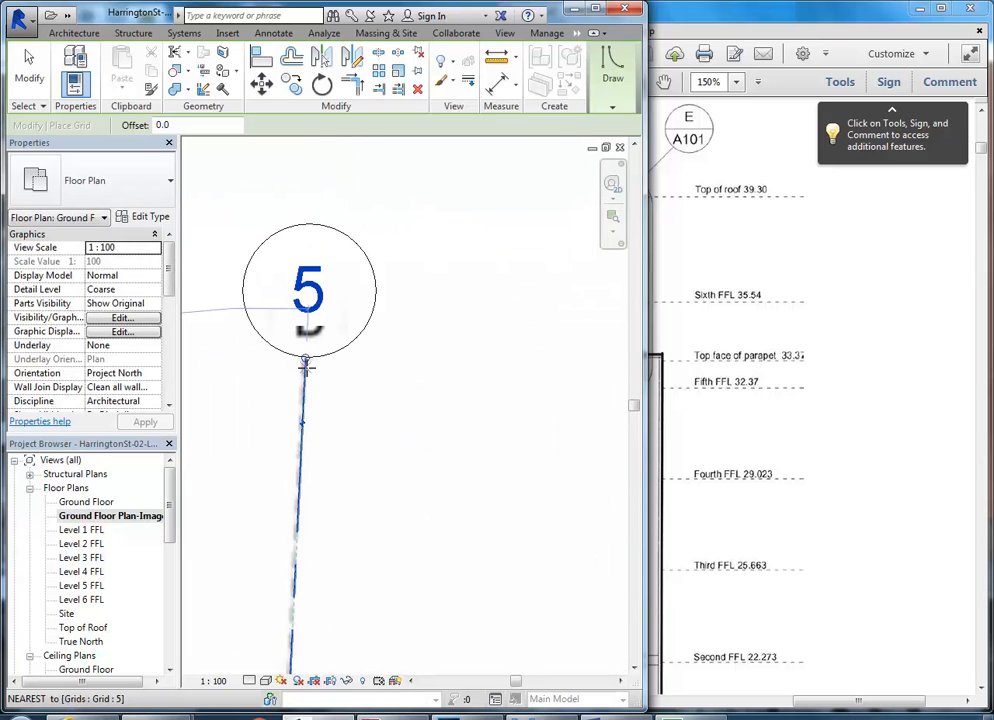
scroll(305, 372, down, 3)
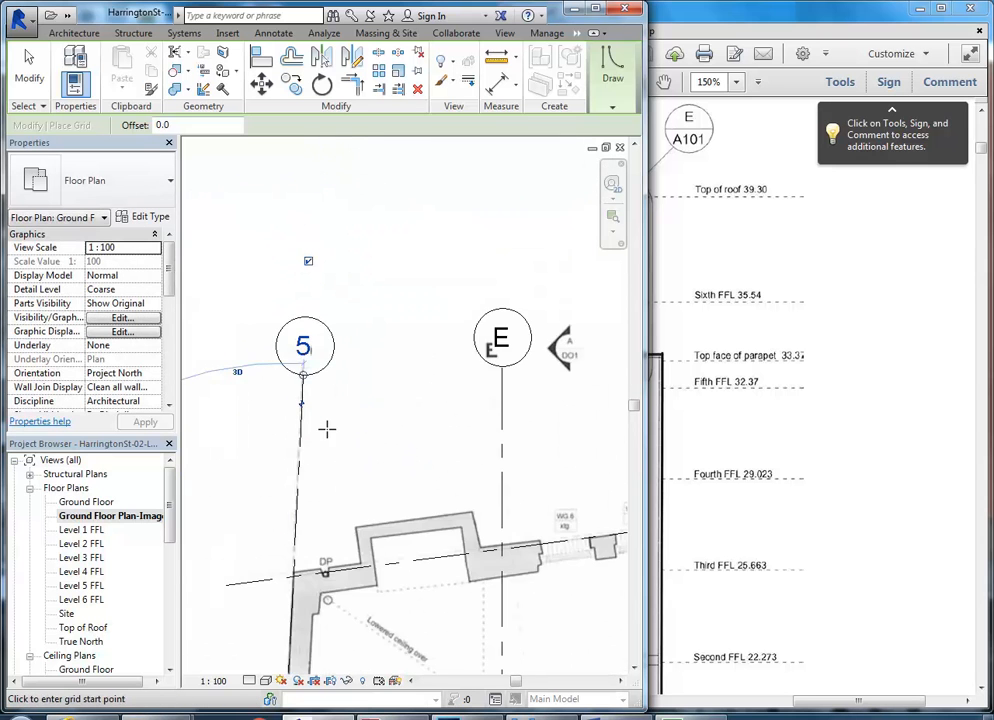
scroll(327, 429, down, 2)
scroll(327, 432, up, 5)
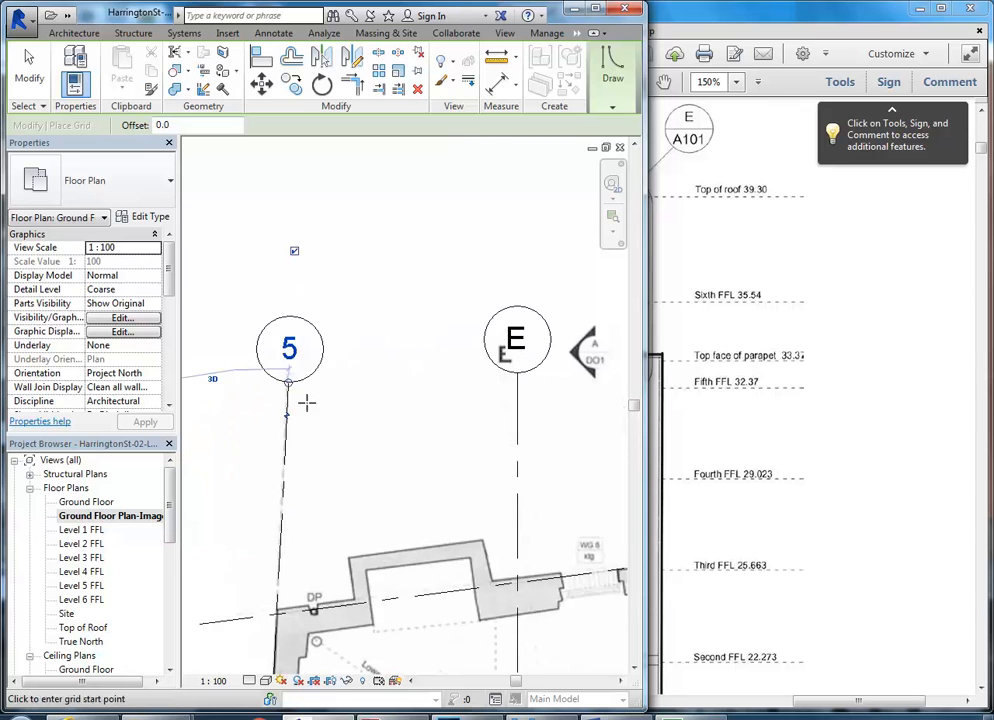
drag(283, 414, 285, 405)
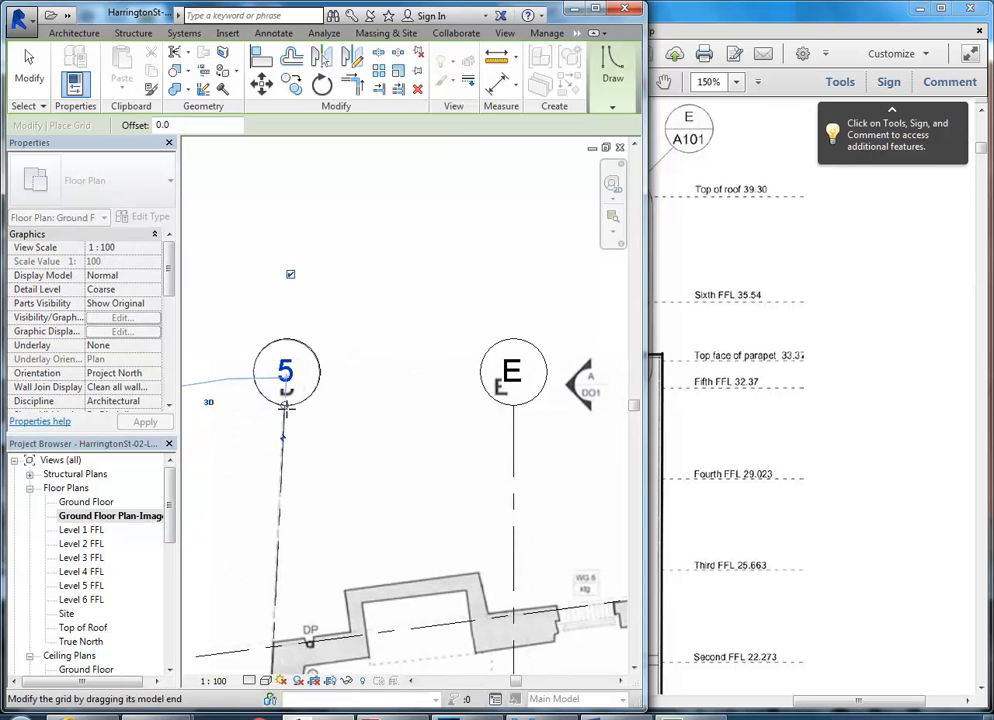
Rename the slanted grid as D and finish grid placement.
click(290, 380)
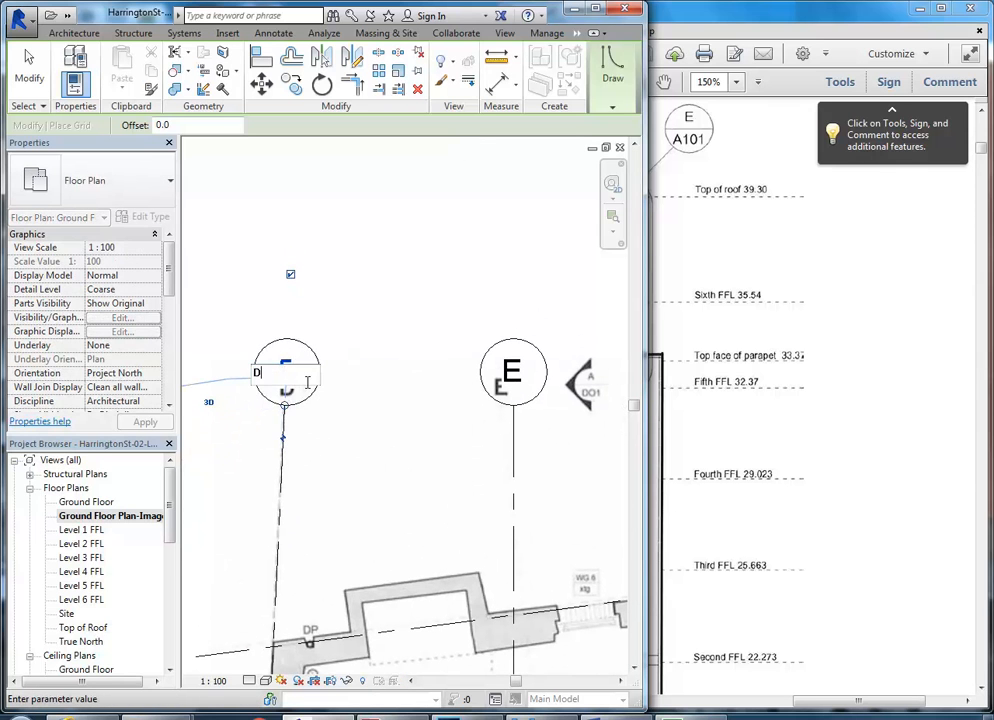
text(D)
key(Return)
scroll(344, 306, down, 4)
scroll(410, 436, down, 2)
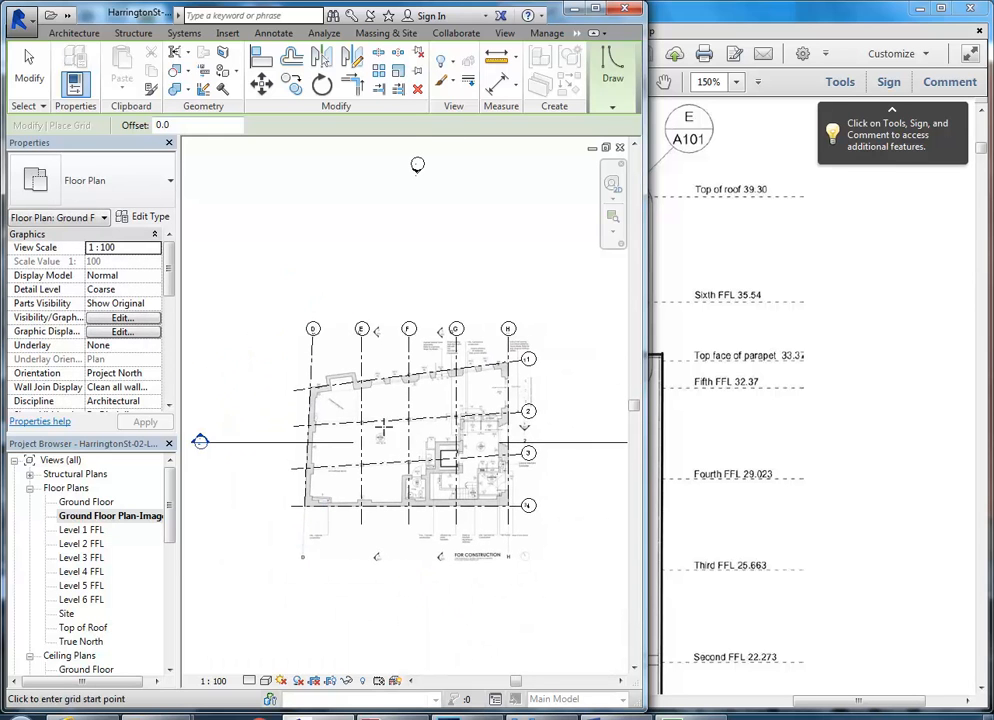
key(Escape)
key(Escape)
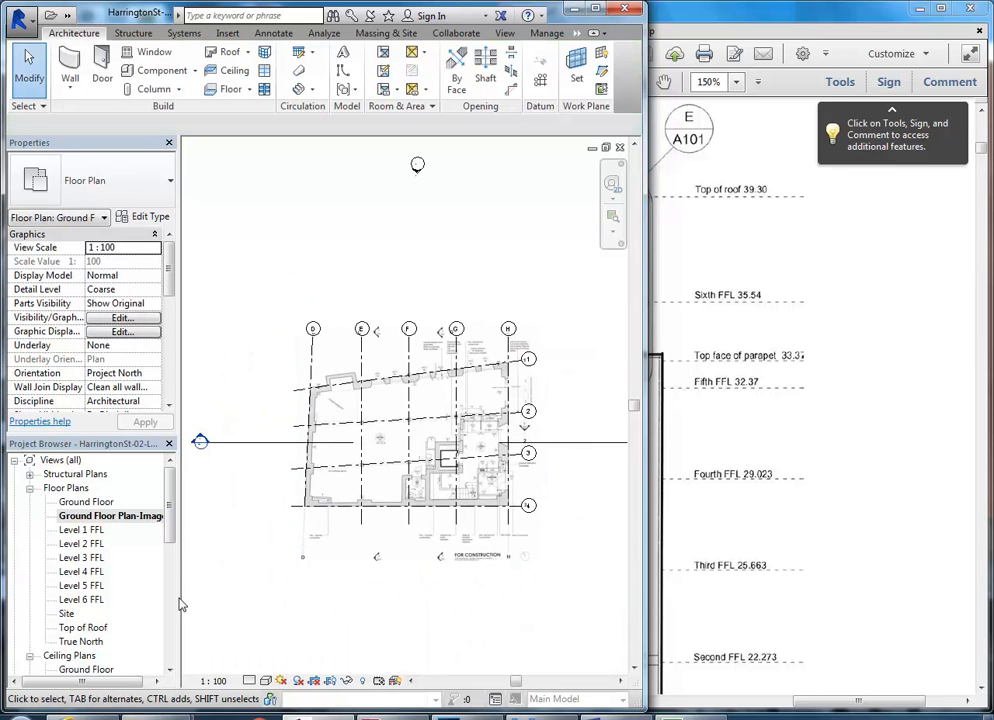
Open the Top of Roof and Site floor plans to check the grids in each.
double_click(70, 628)
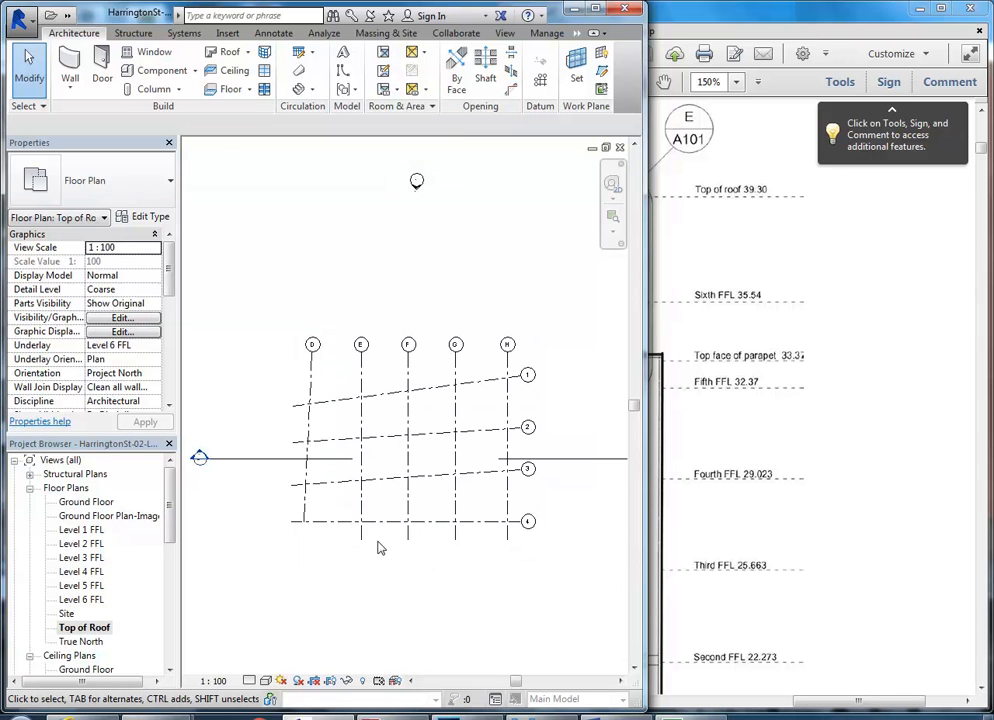
scroll(390, 565, up, 2)
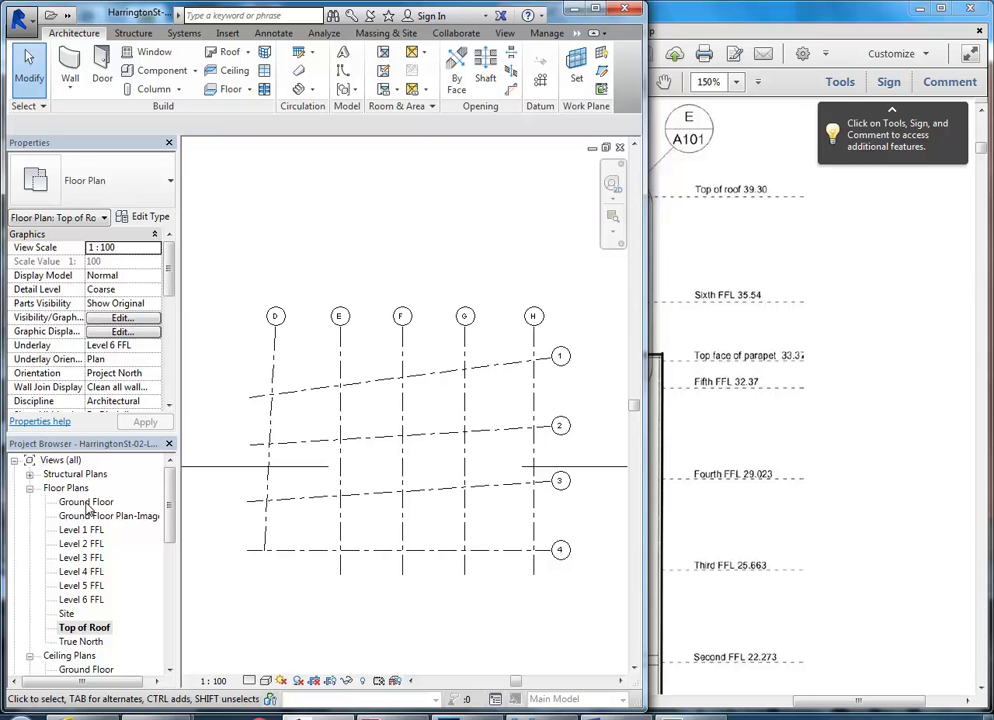
double_click(66, 614)
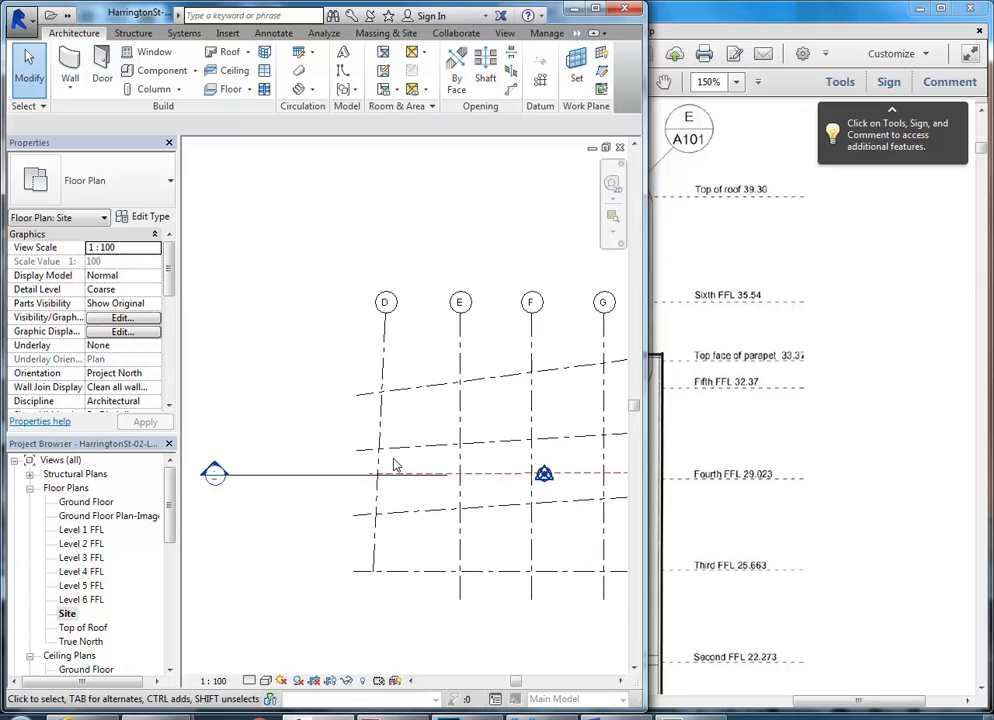
scroll(312, 408, down, 1)
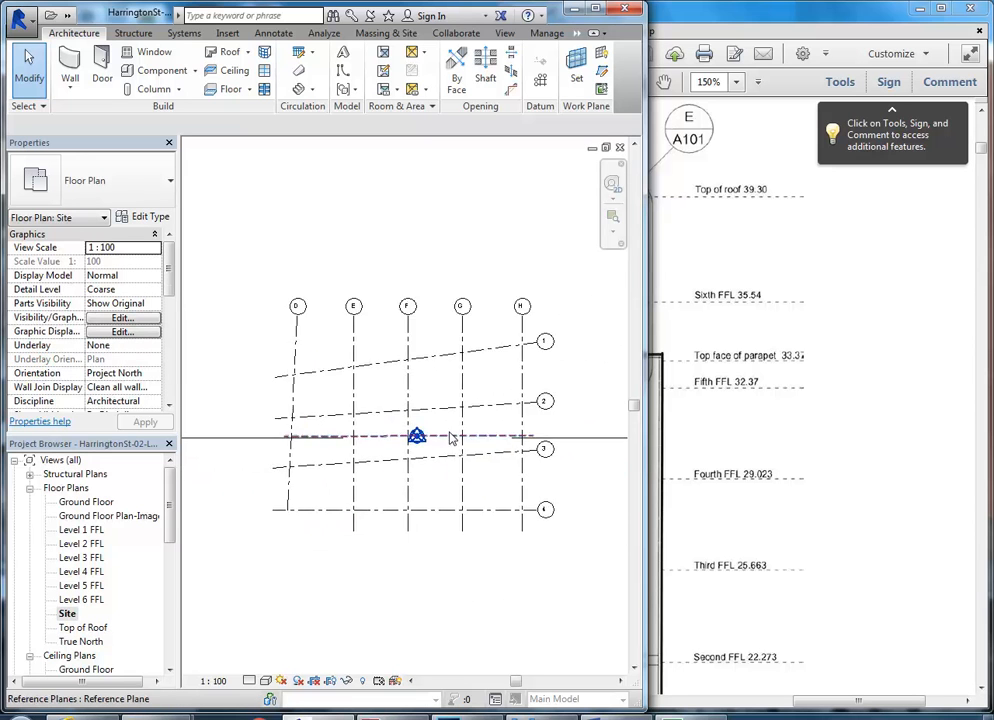
Delete the nearly horizontal reference plane between grids 2 and 3 in the Site plan.
scroll(455, 440, up, 3)
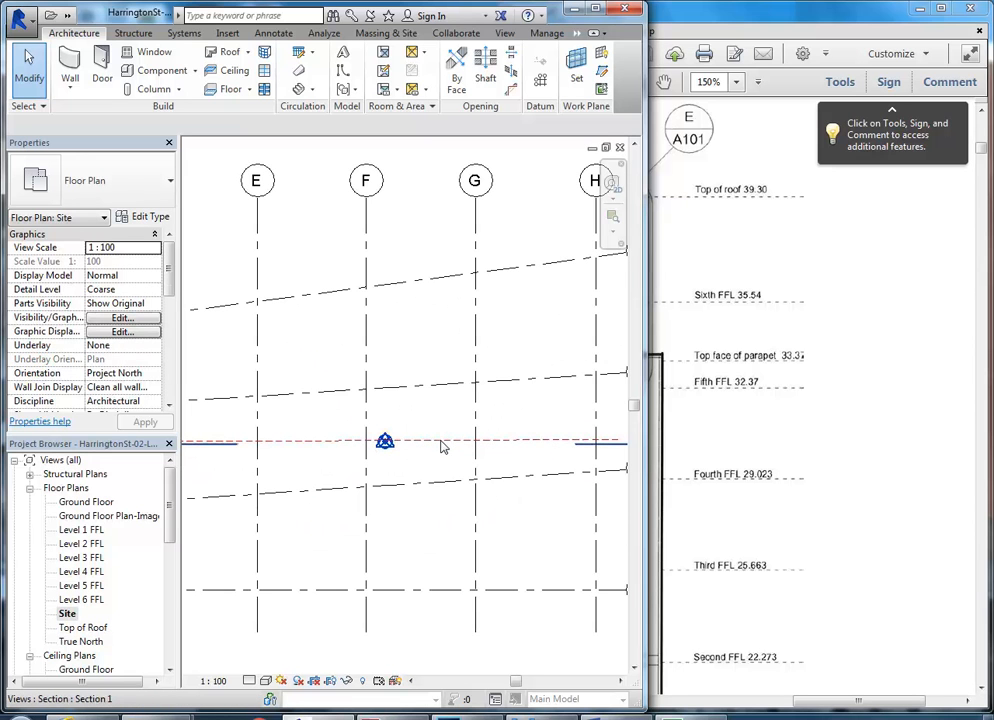
click(519, 446)
scroll(514, 437, down, 1)
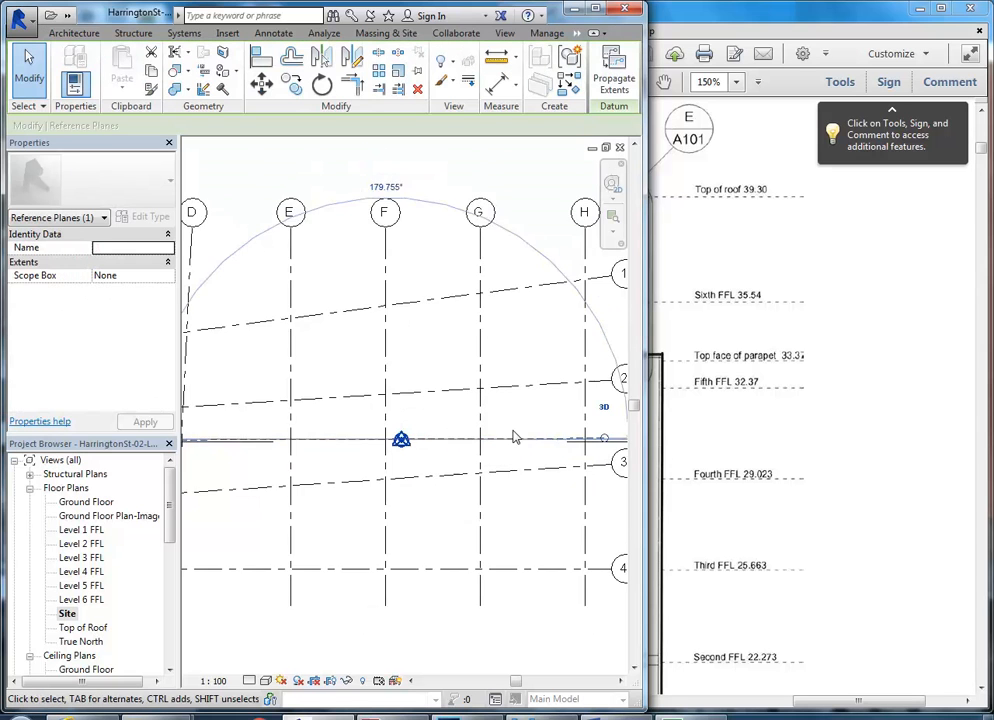
scroll(514, 437, down, 1)
key(Escape)
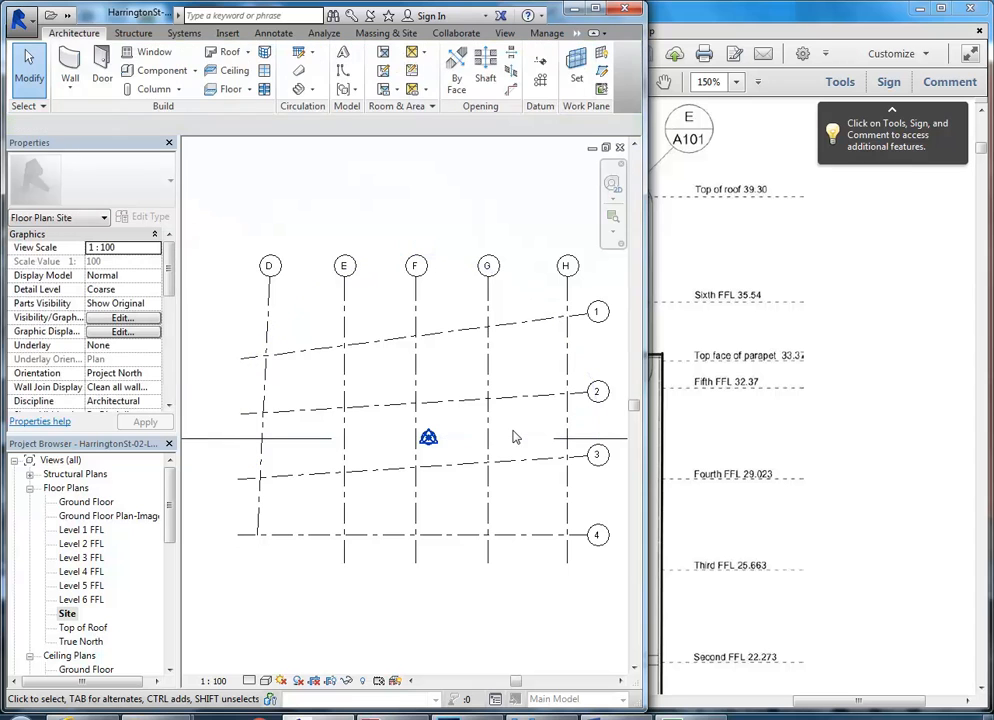
Open the Ground Floor plan to check the grids there.
double_click(88, 502)
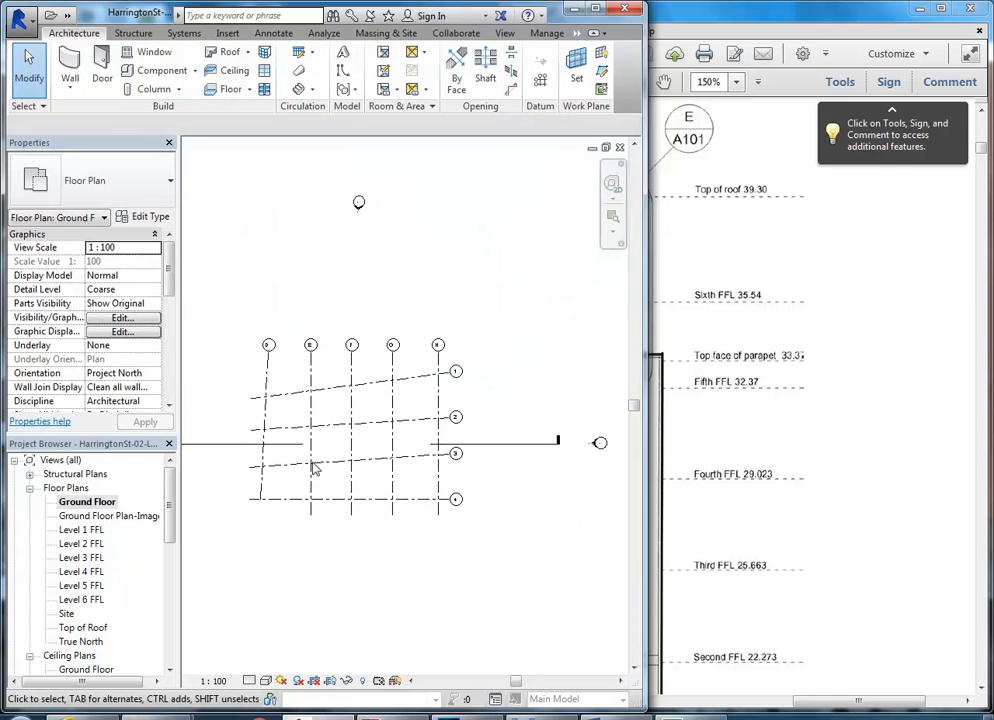
scroll(324, 473, up, 2)
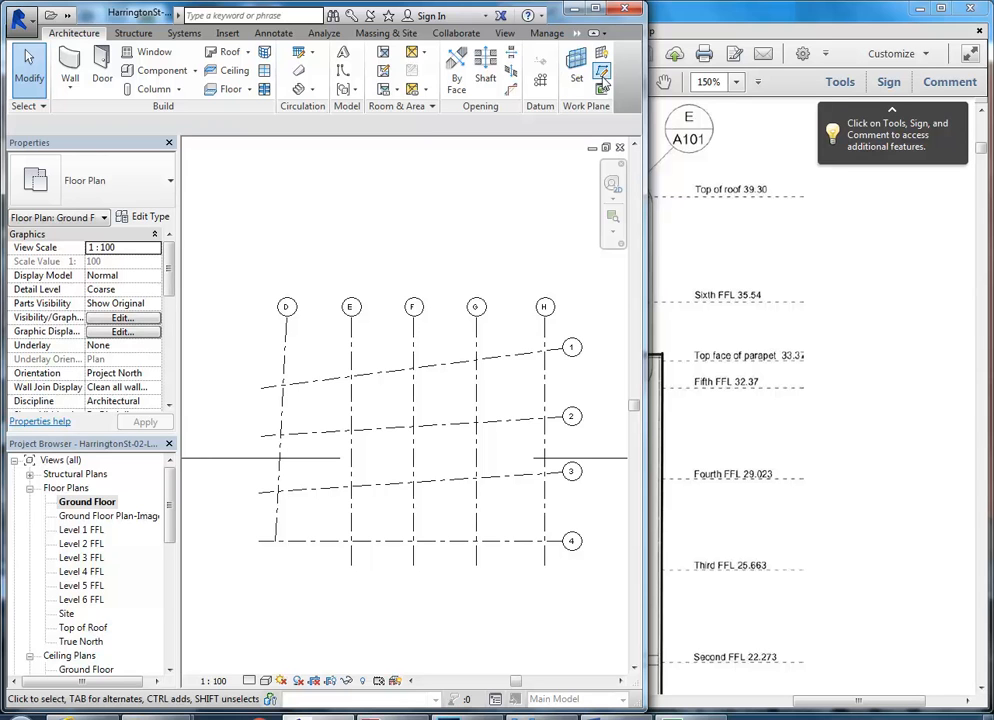
In the Ground Floor Plan-Image view, draw a reference plane along the faint dashed line between grids 2 and 3, from outside the slanted wall past grid H.
key(r)
key(p)
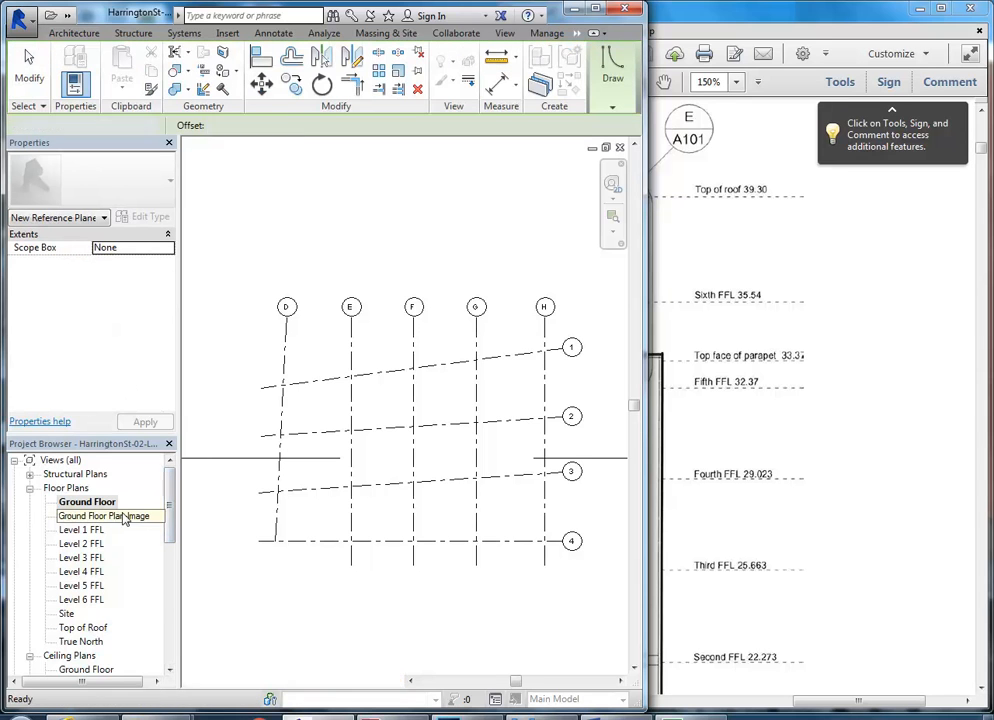
double_click(140, 516)
click(601, 72)
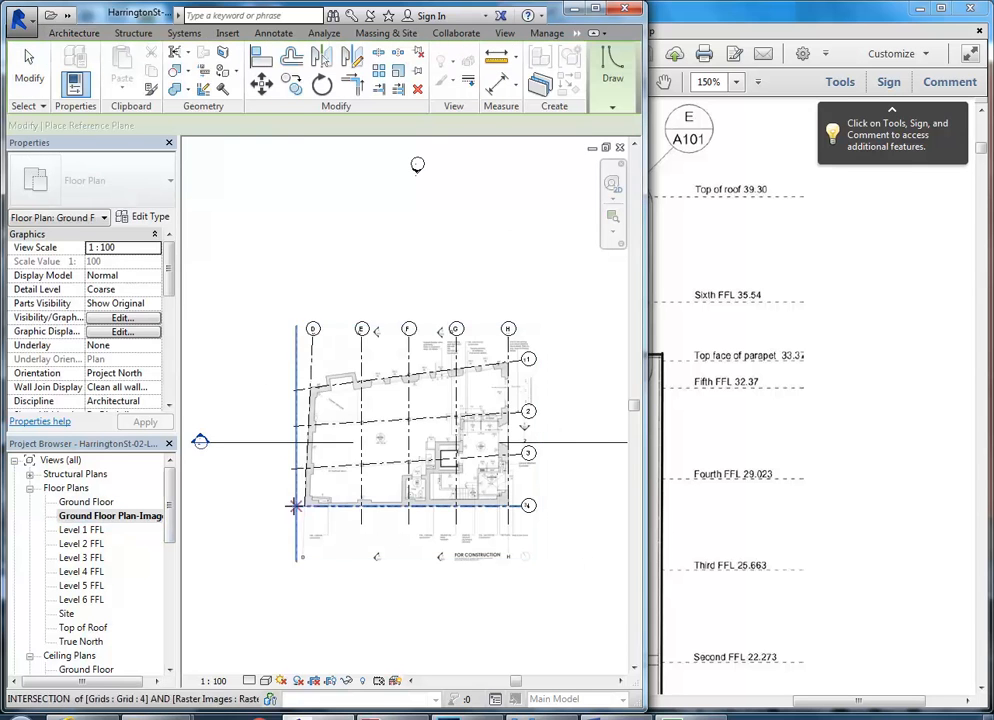
scroll(380, 410, up, 6)
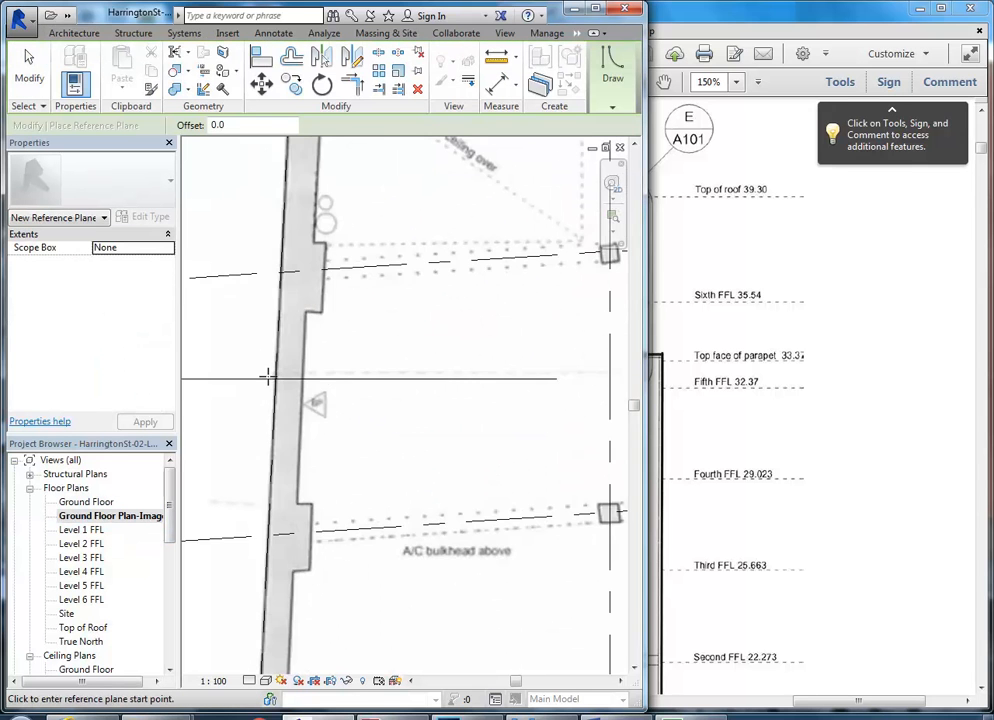
scroll(268, 372, up, 3)
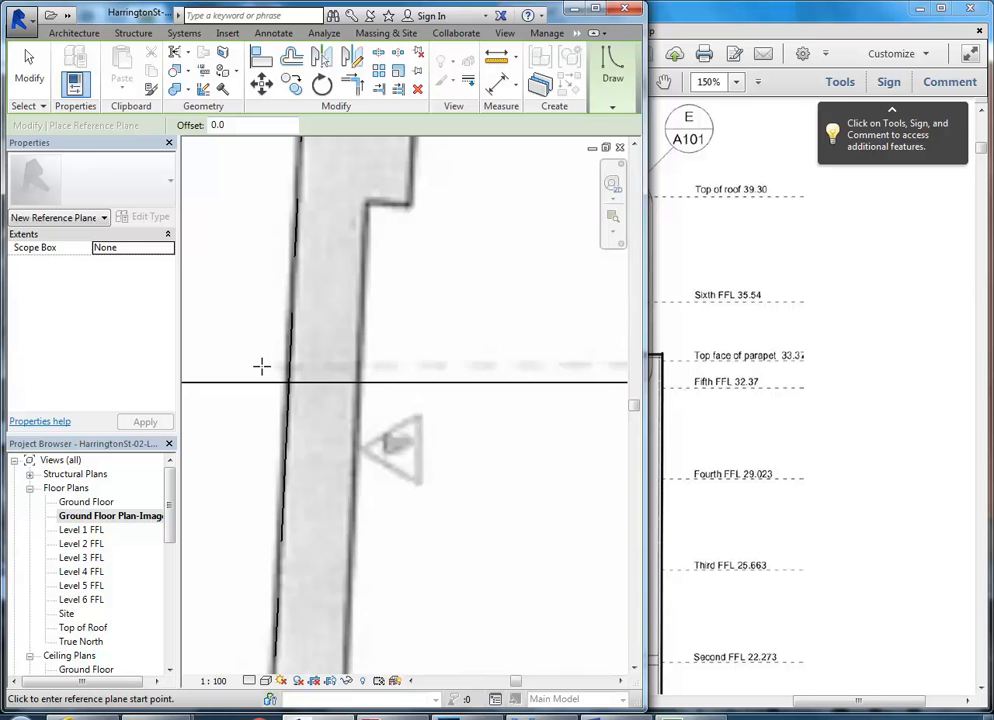
scroll(435, 366, down, 6)
middle_drag(412, 410, 288, 410)
scroll(559, 415, up, 1)
middle_drag(559, 417, 342, 432)
scroll(504, 399, up, 6)
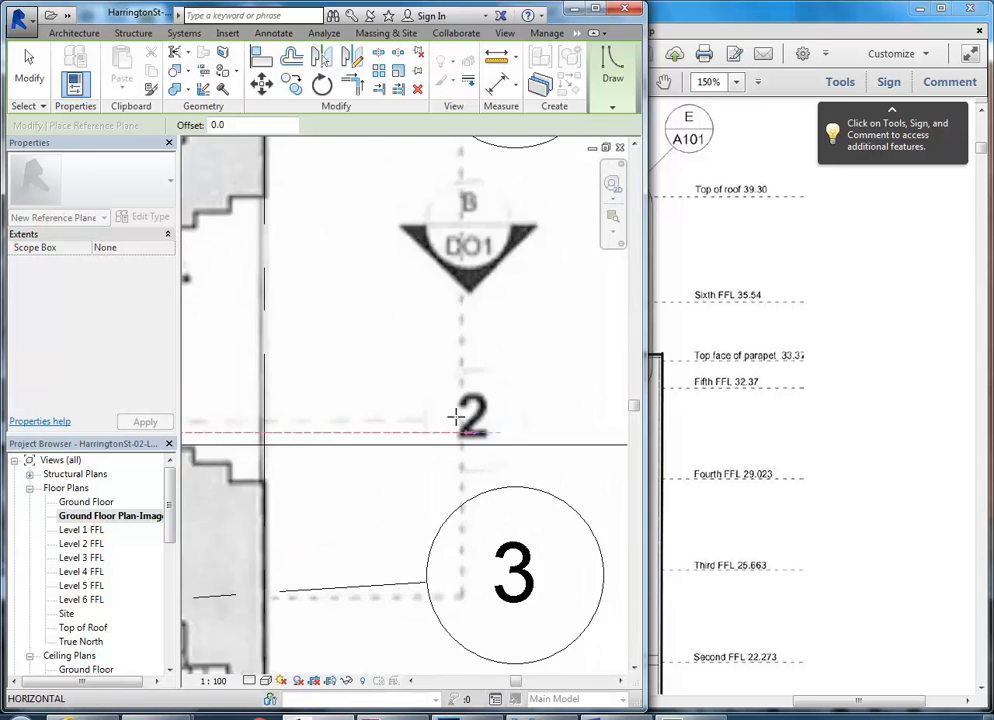
scroll(455, 417, up, 1)
click(406, 423)
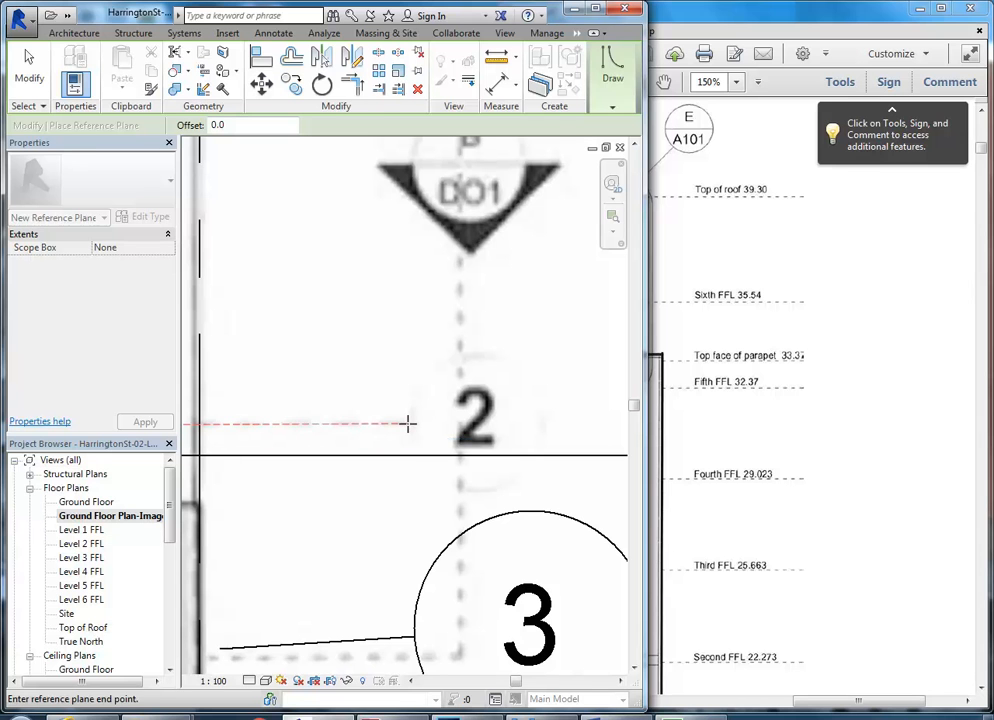
click(406, 423)
key(Escape)
key(Escape)
scroll(406, 428, down, 5)
scroll(440, 420, down, 1)
middle_drag(440, 420, 562, 457)
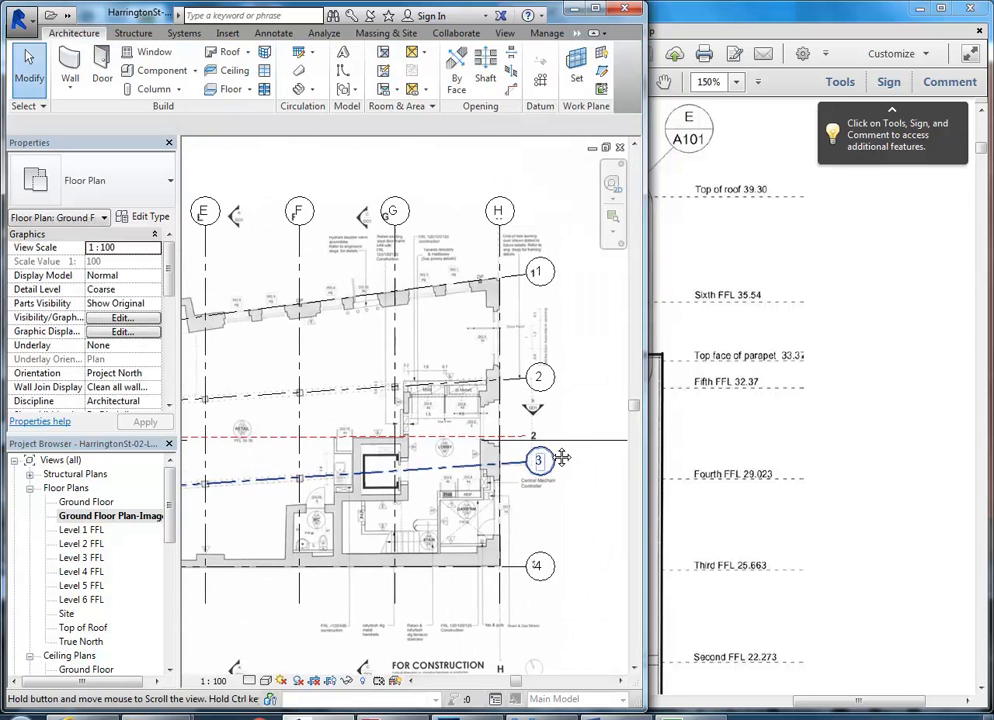
scroll(575, 465, down, 2)
scroll(511, 506, up, 1)
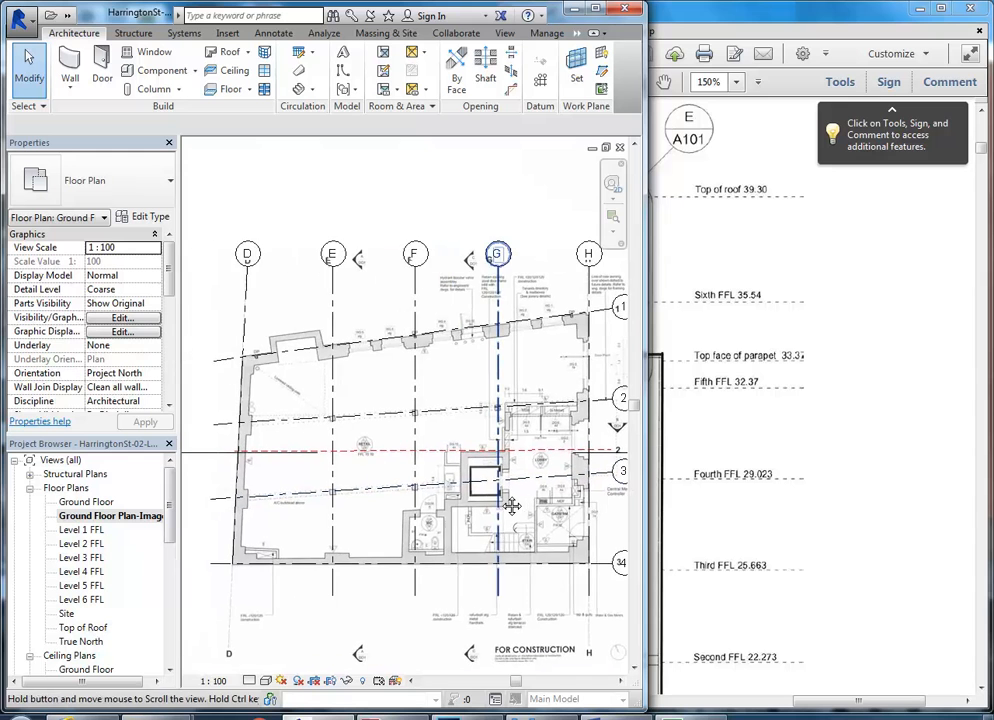
Extend the reference plane between grids 2 and 3 outward beyond grid D, past the outer face of the slanted wall.
scroll(508, 508, down, 2)
scroll(365, 470, up, 3)
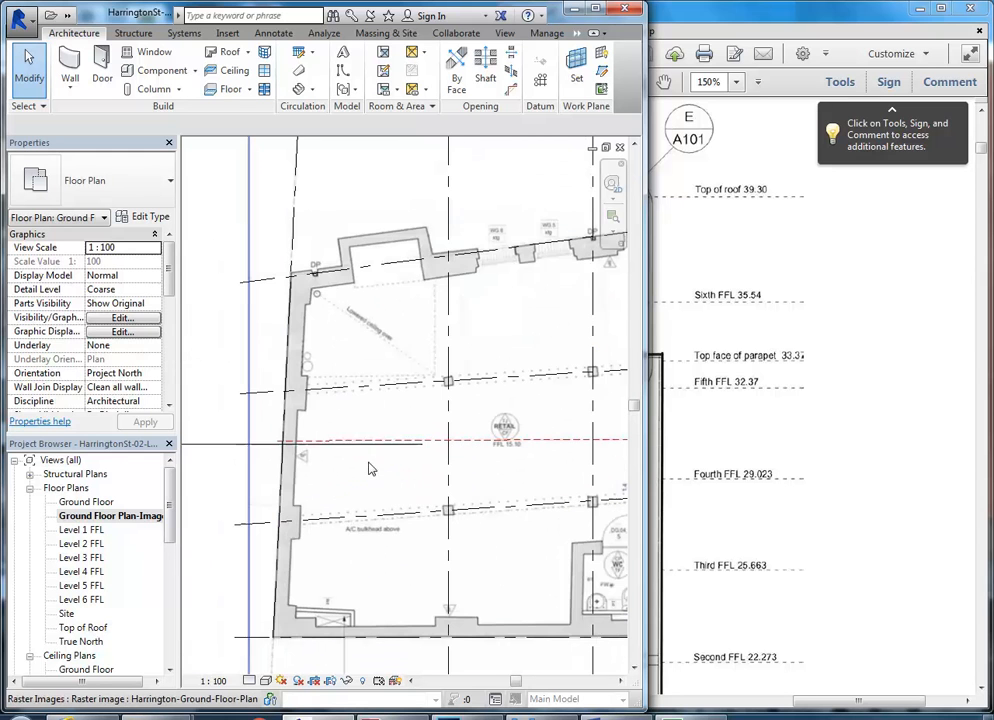
click(422, 444)
scroll(335, 468, up, 3)
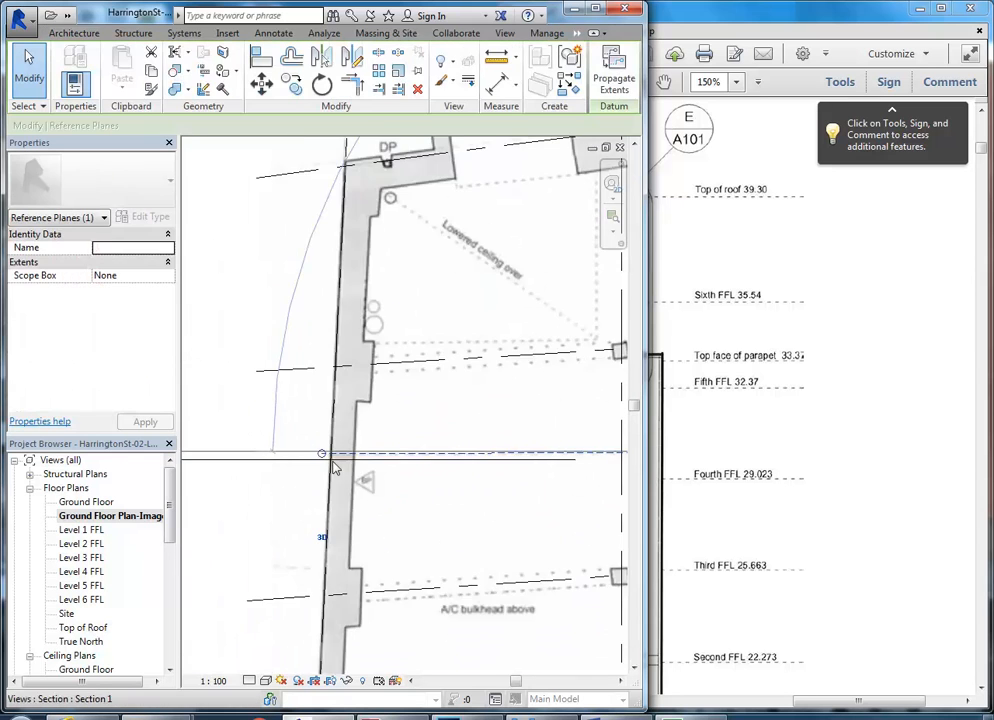
drag(321, 453, 258, 455)
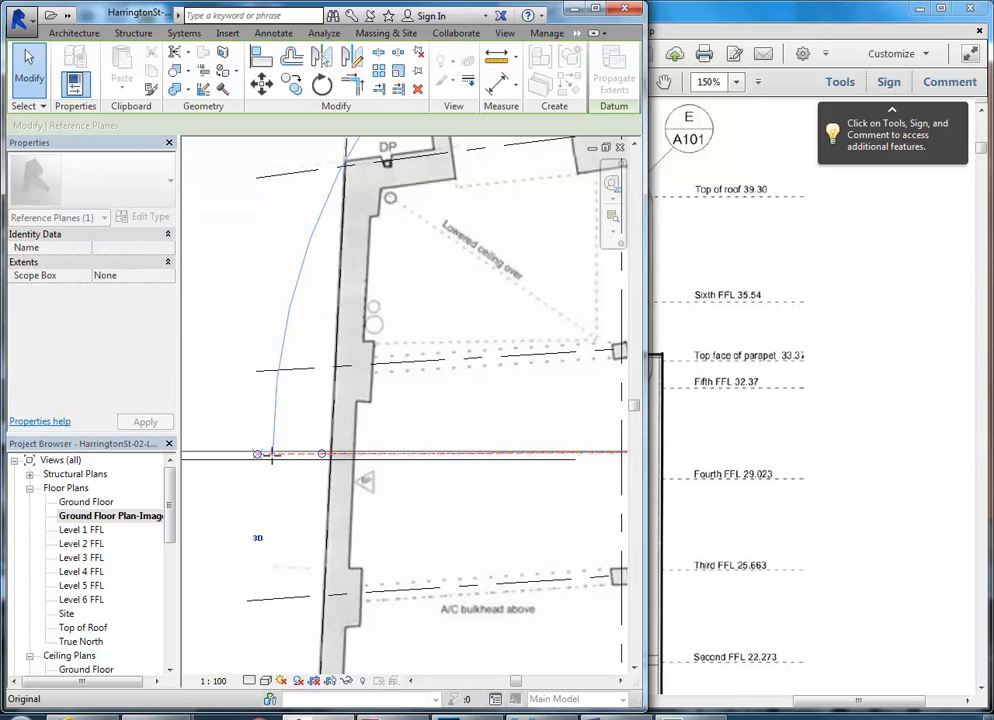
click(255, 498)
scroll(255, 498, down, 4)
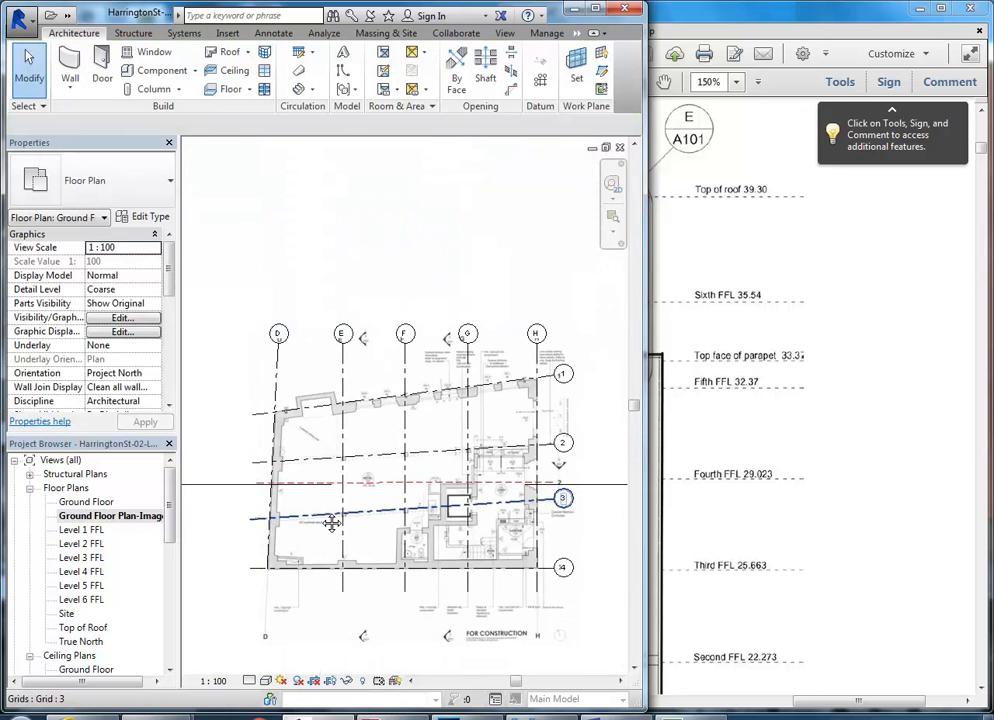
middle_drag(331, 522, 343, 510)
Open the Top of Roof floor plan to check the grids and the reference plane there.
double_click(80, 628)
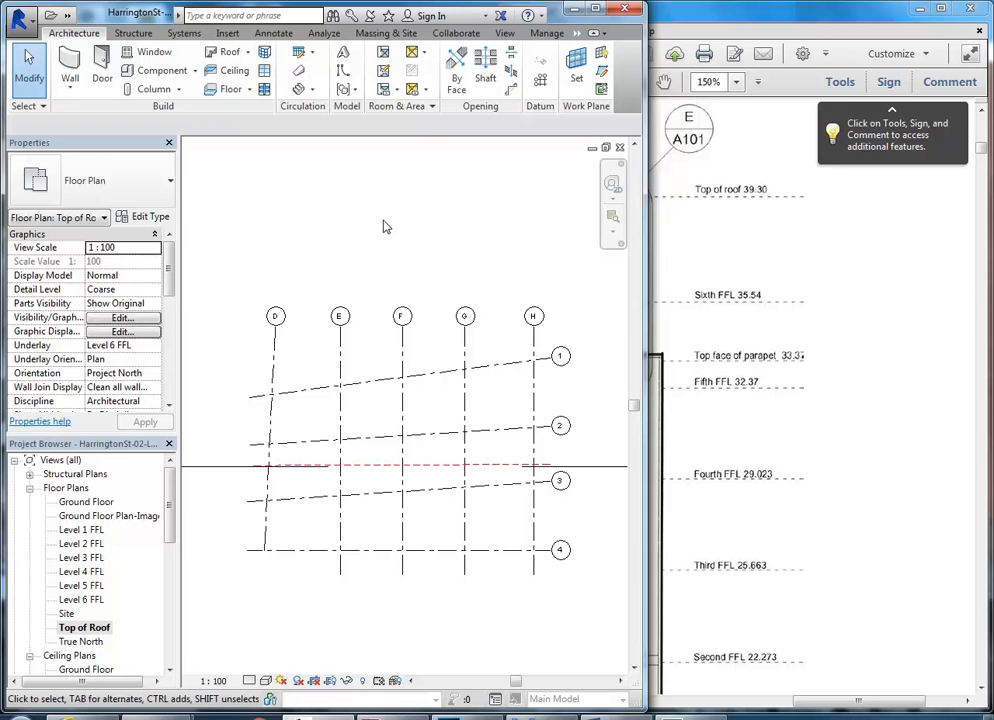
middle_drag(382, 227, 393, 232)
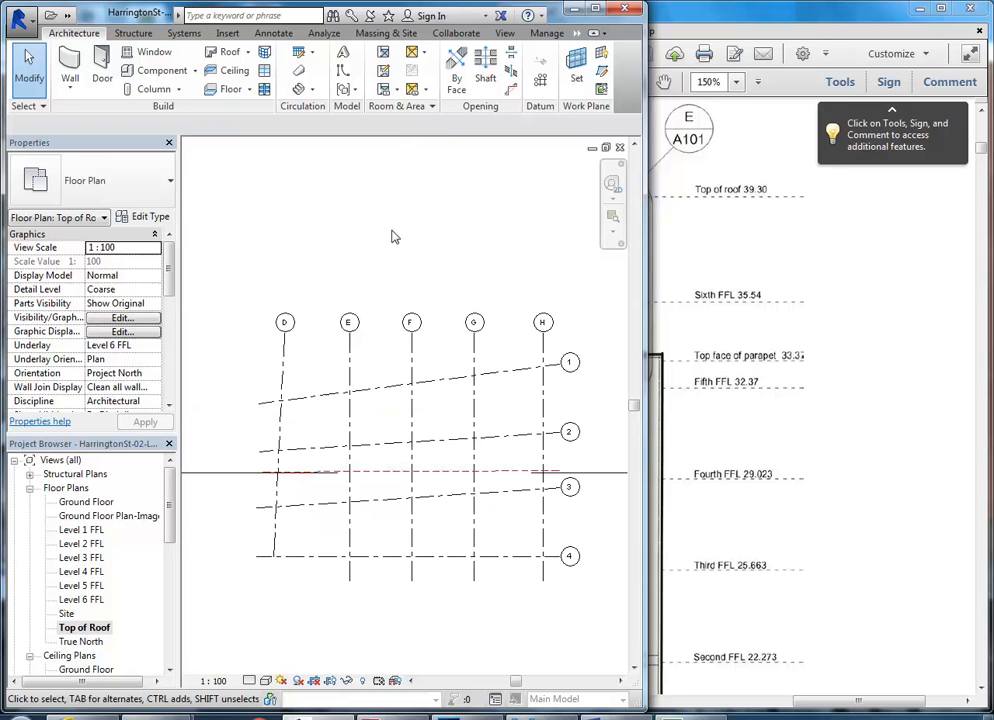
middle_drag(360, 617, 348, 580)
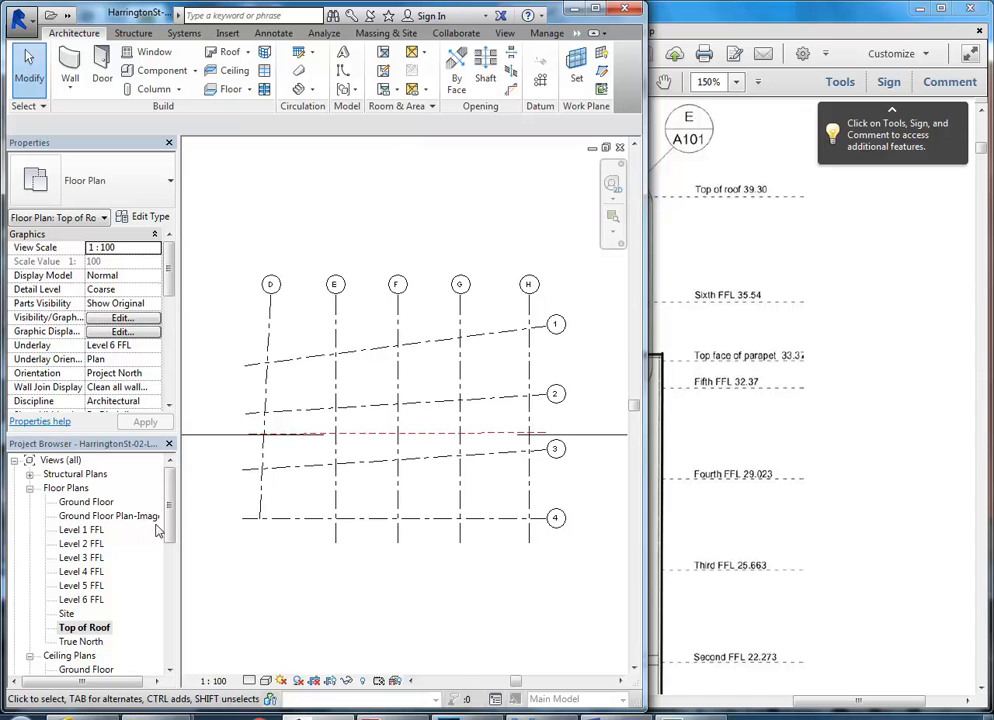
Open the North elevation to check the lettered grids against the building levels.
scroll(157, 530, down, 2)
scroll(170, 600, down, 3)
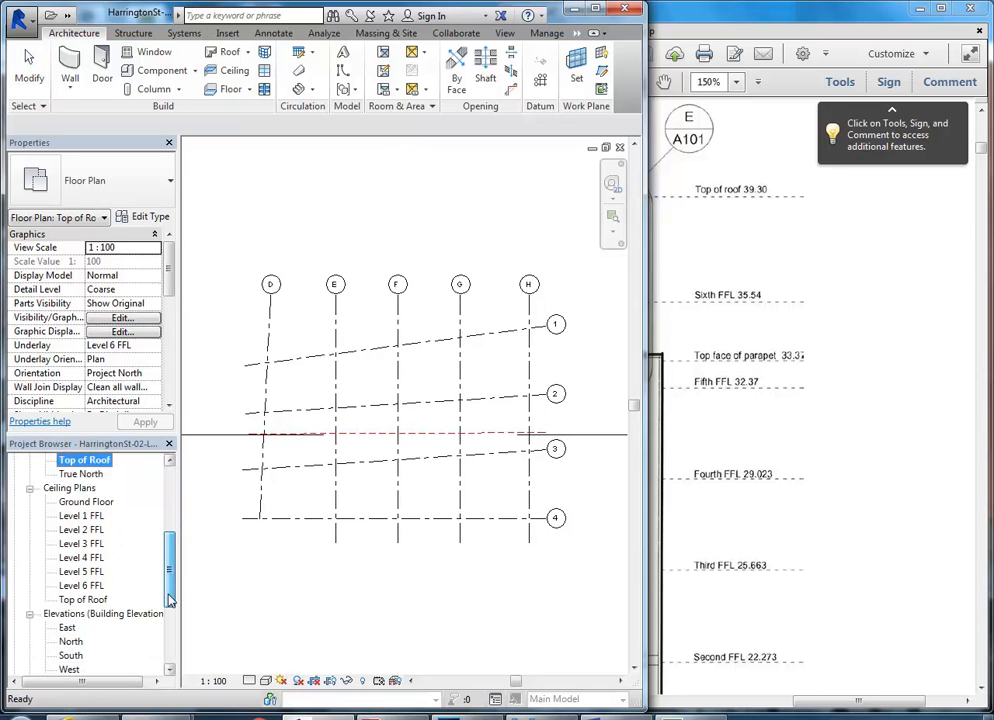
scroll(170, 600, down, 3)
click(70, 544)
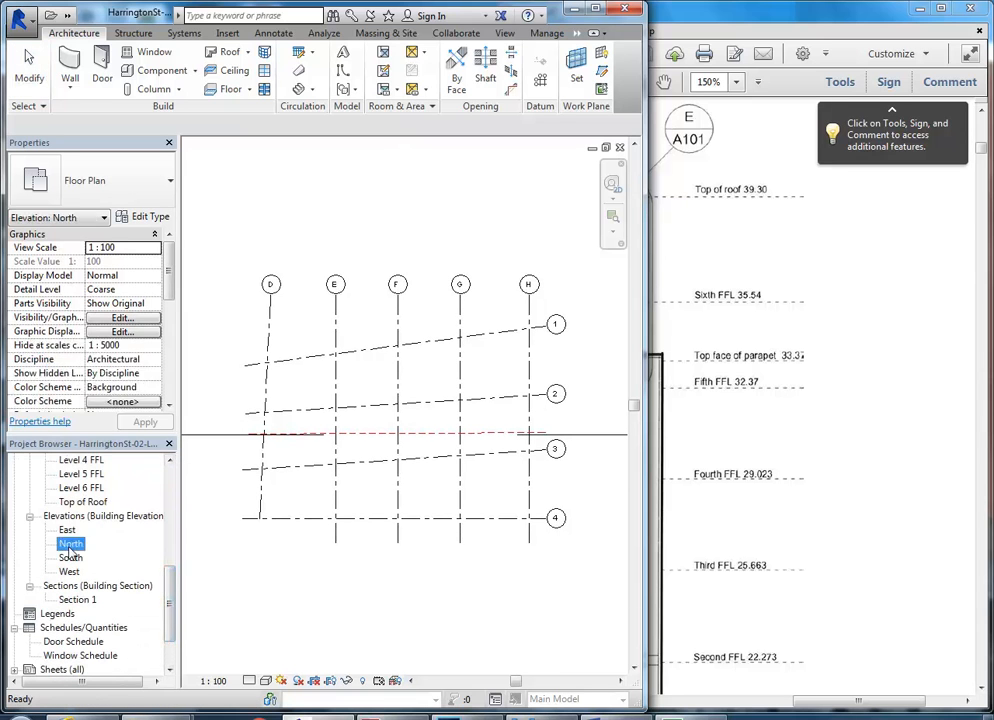
double_click(70, 546)
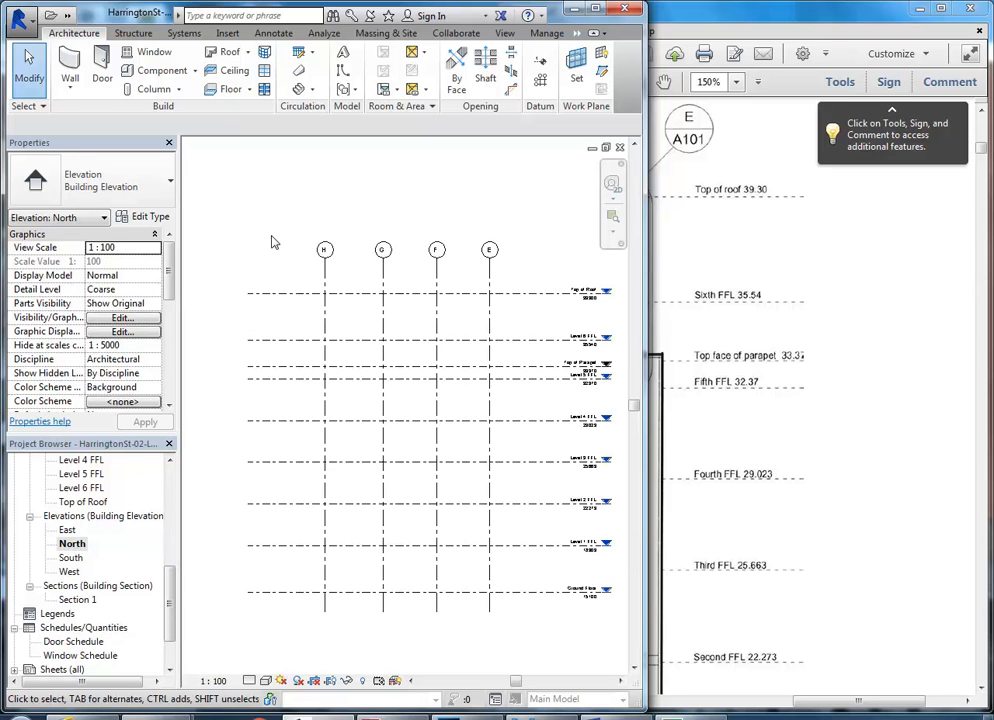
Open the East elevation and check grid 4 and the section line against the levels.
double_click(67, 530)
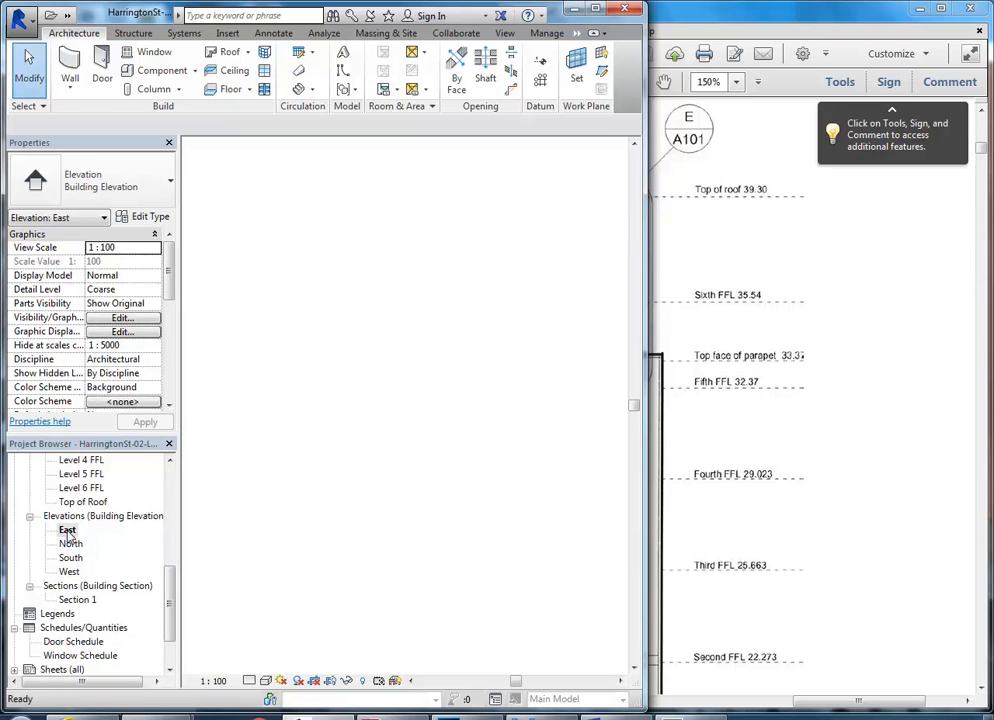
middle_drag(362, 362, 384, 359)
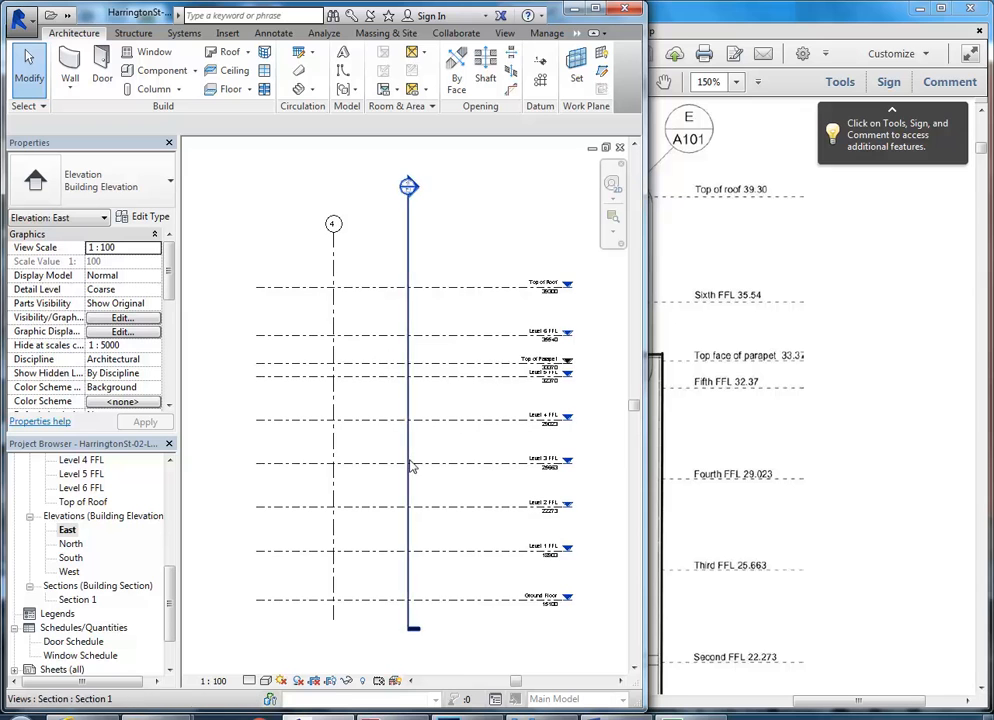
click(409, 260)
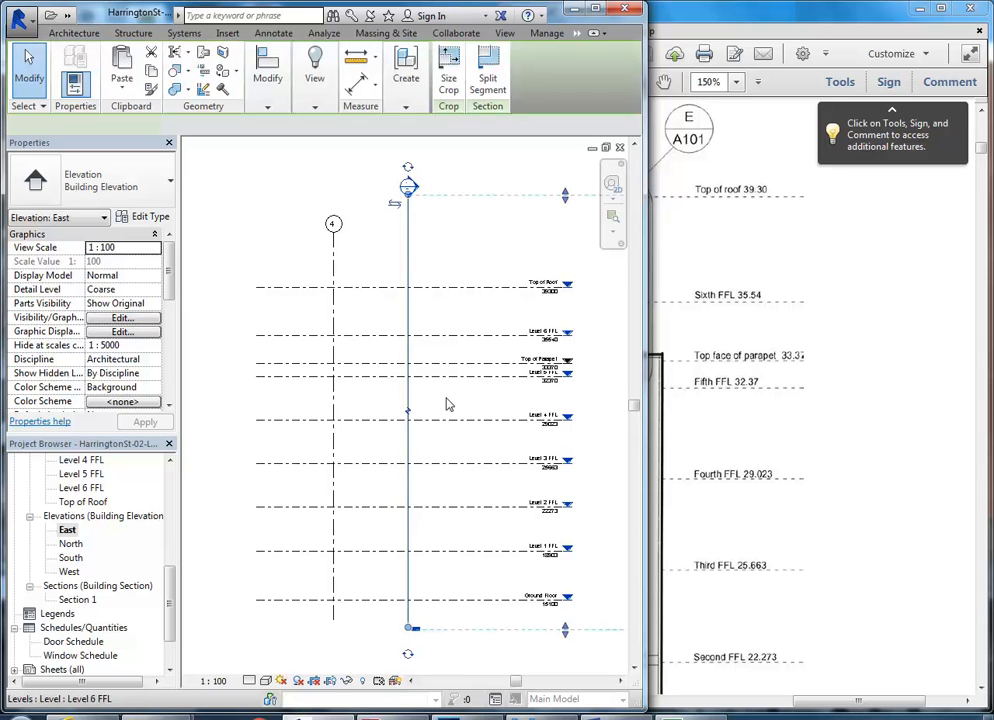
click(268, 244)
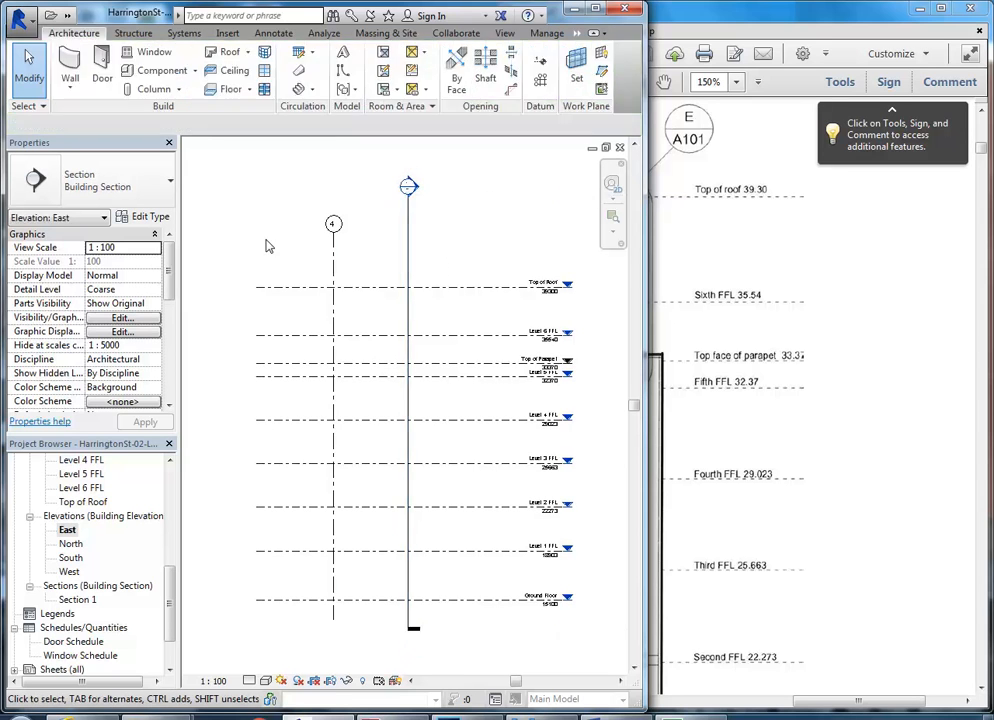
Open the Site floor plan to check all the grids and the reference plane there.
click(83, 502)
click(79, 488)
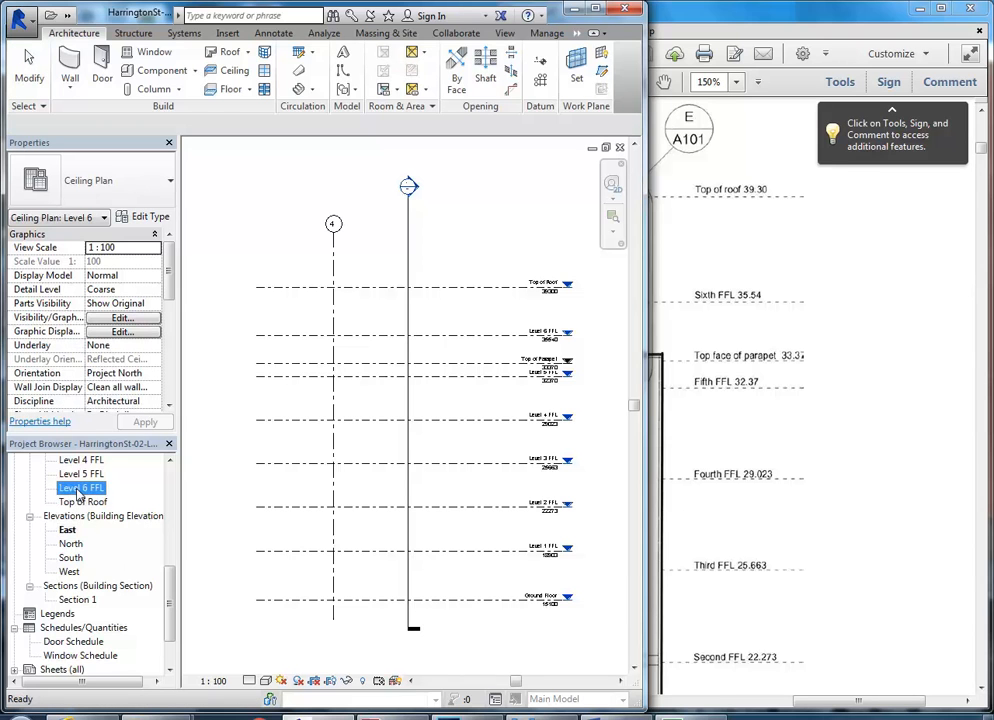
double_click(67, 504)
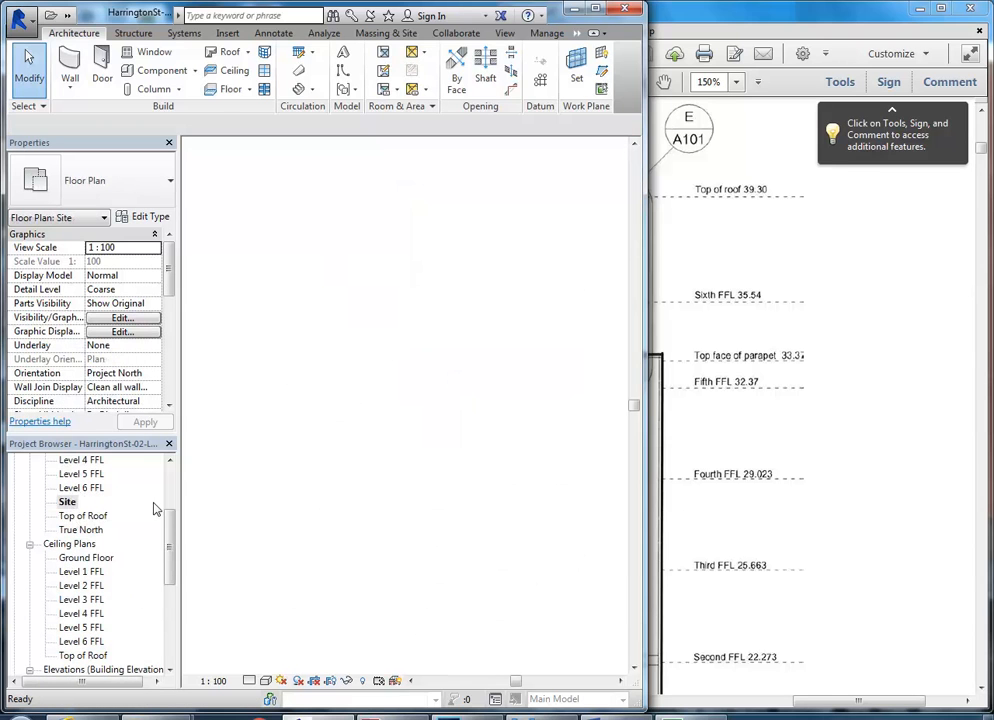
middle_drag(393, 479, 417, 514)
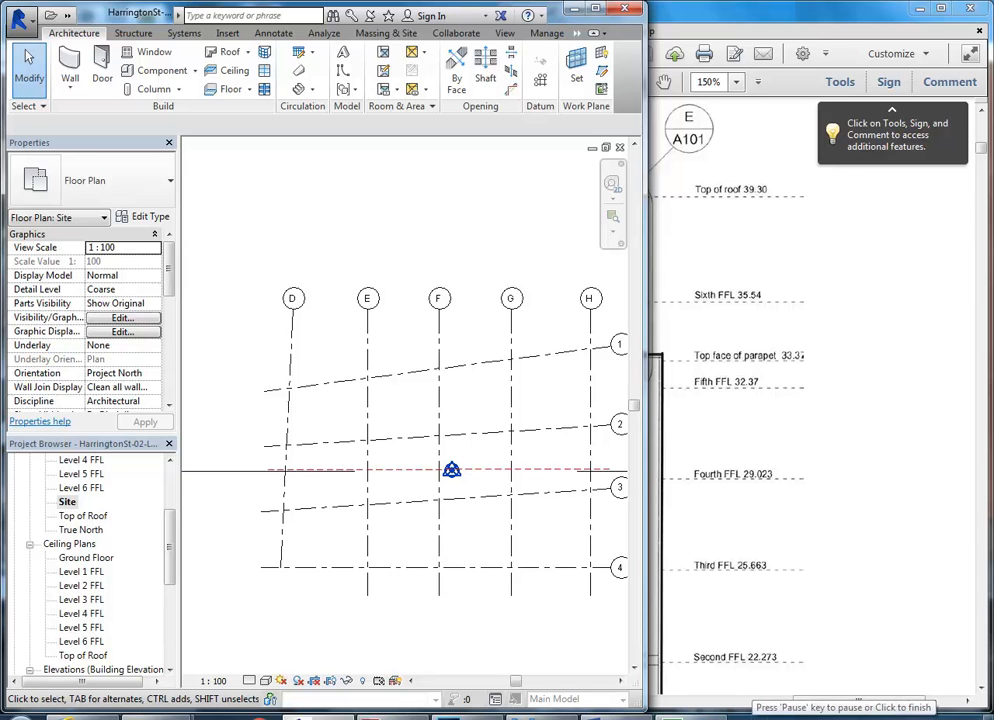
middle_drag(463, 250, 426, 251)
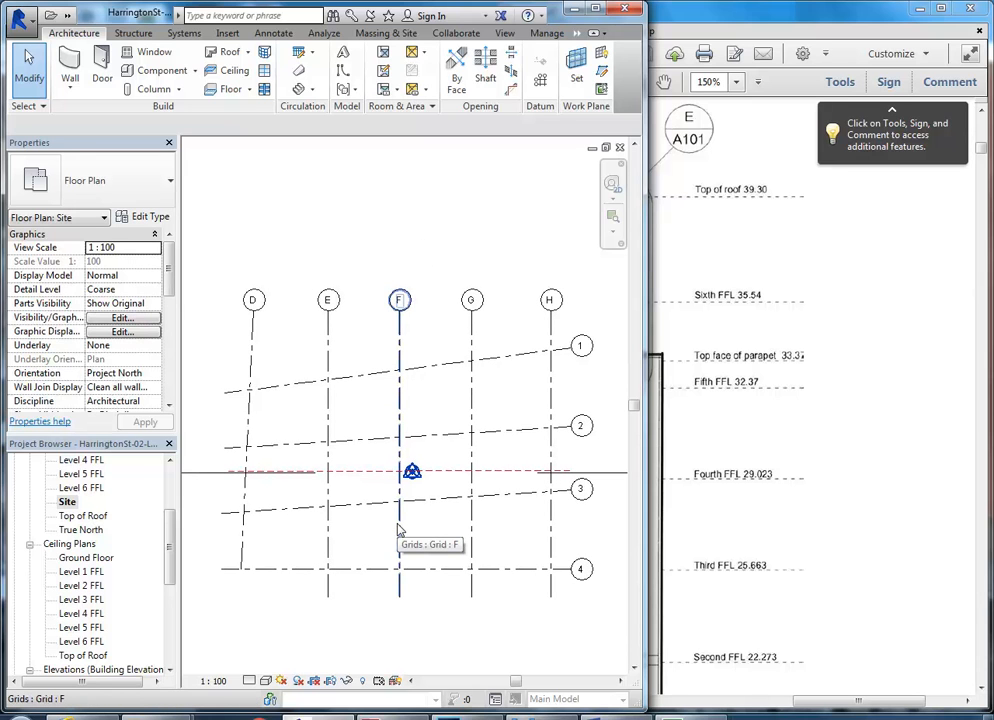